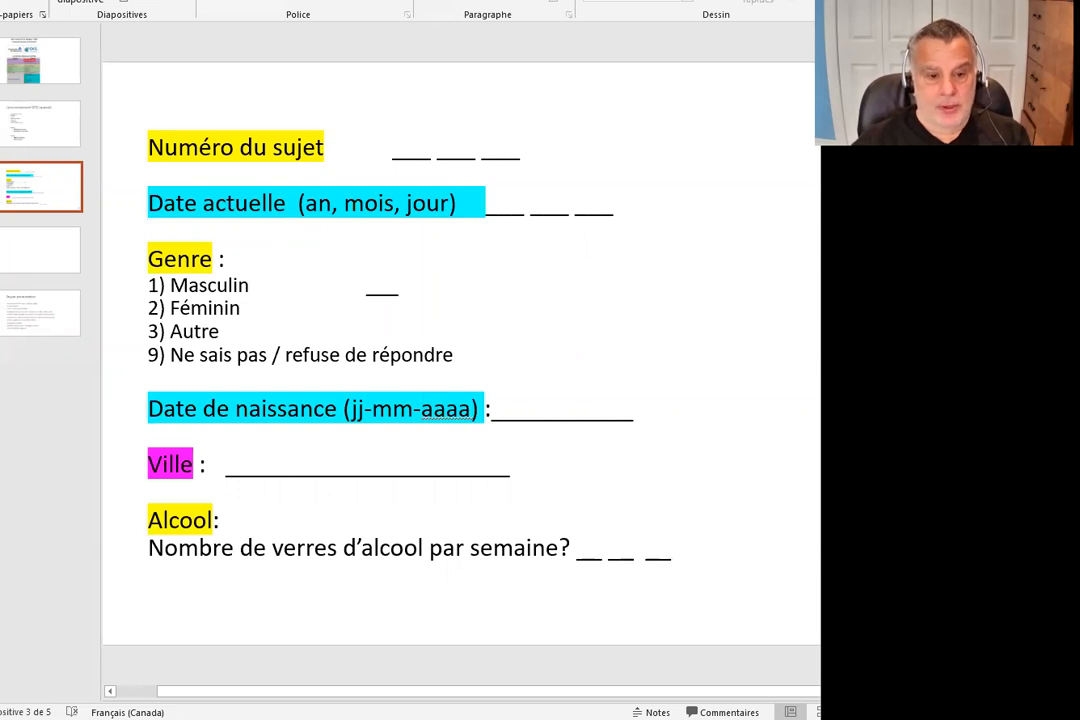
- Close the questionnaire presentation and save its changes
key("alt+F4")
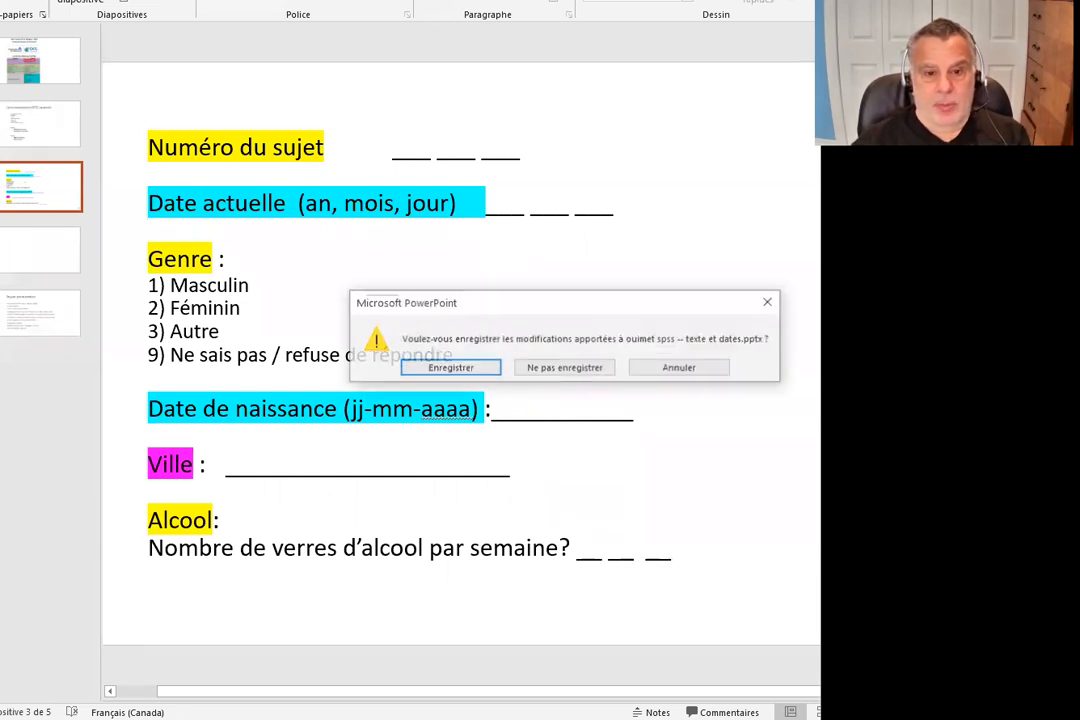
left_click(447, 371)
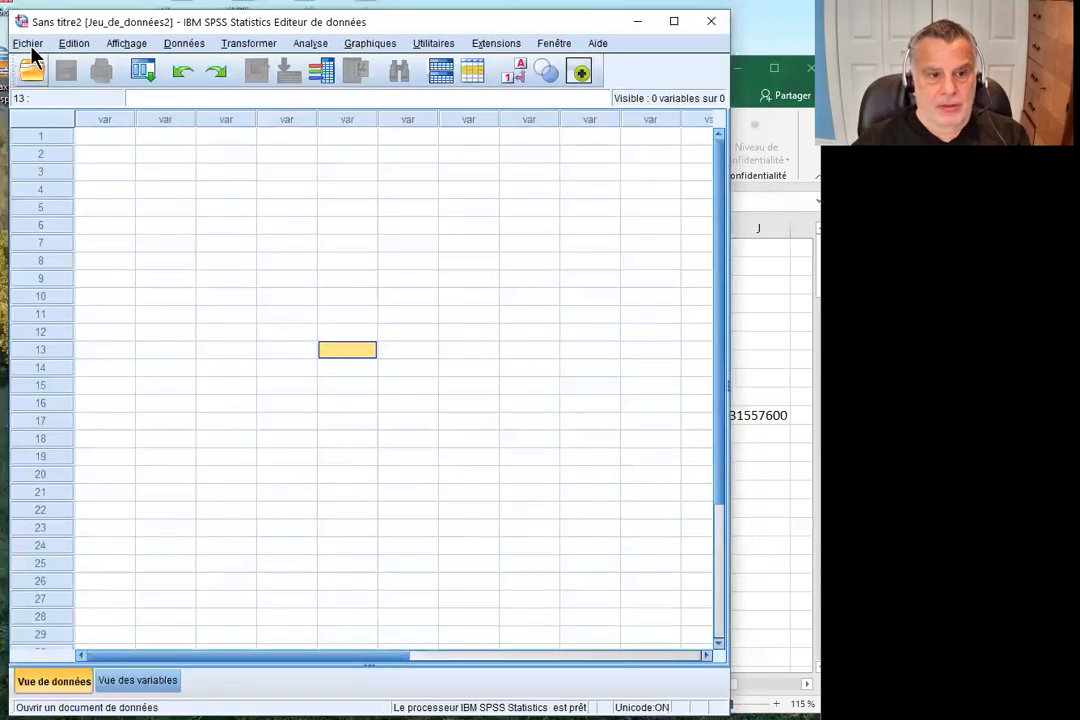
- Create a new empty dataset in IBM SPSS Statistics and minimize the previous data window, putting the new window in its place
left_click(29, 44)
mouse_move(52, 64)
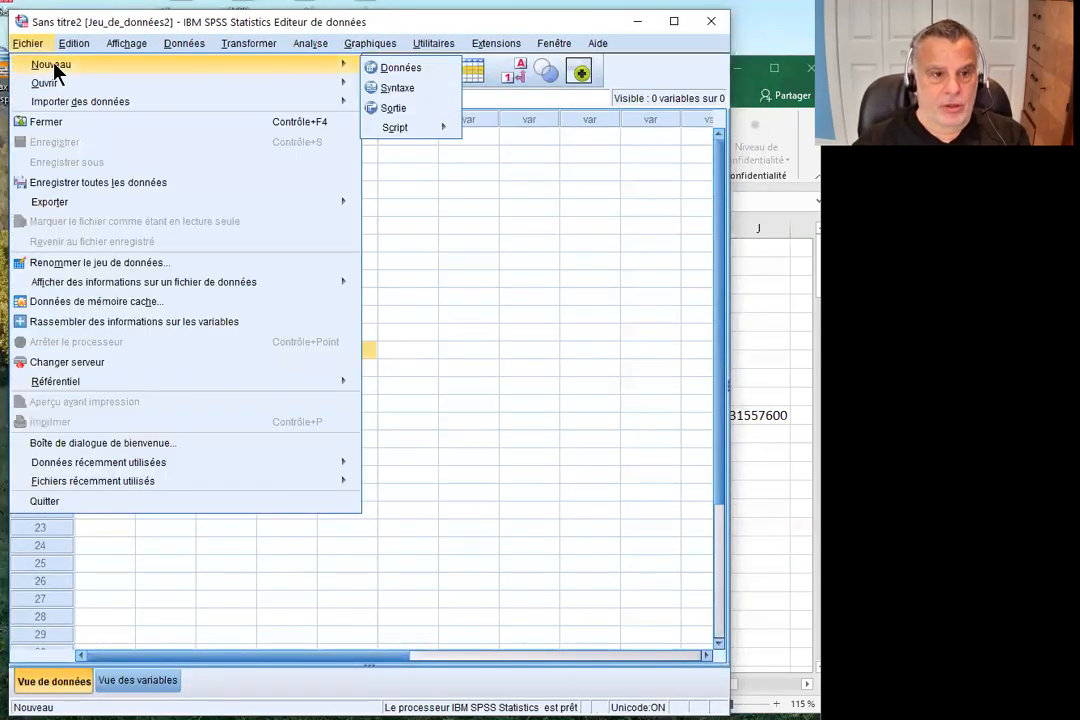
left_click(402, 68)
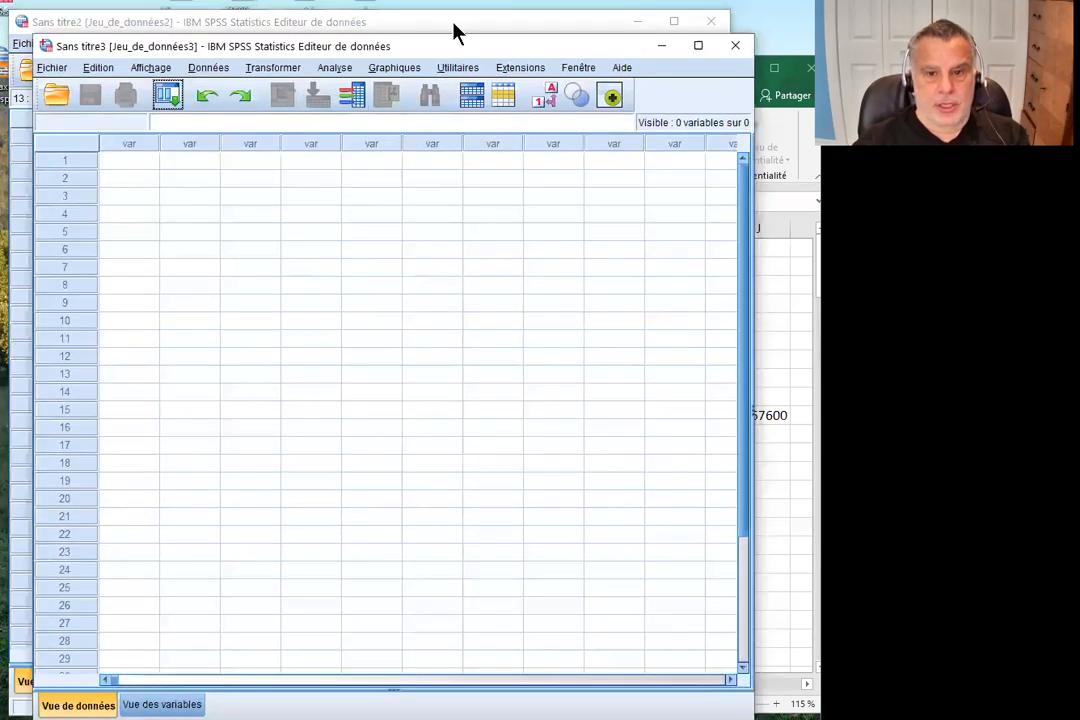
left_click(641, 22)
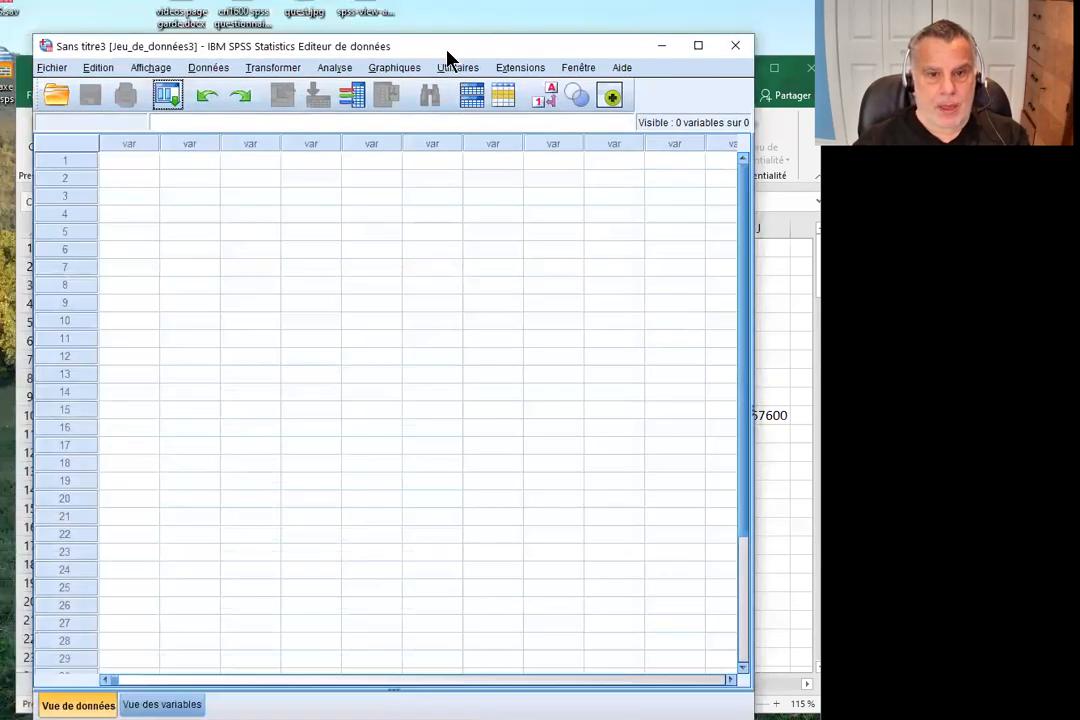
left_click_drag(424, 36, 448, 22)
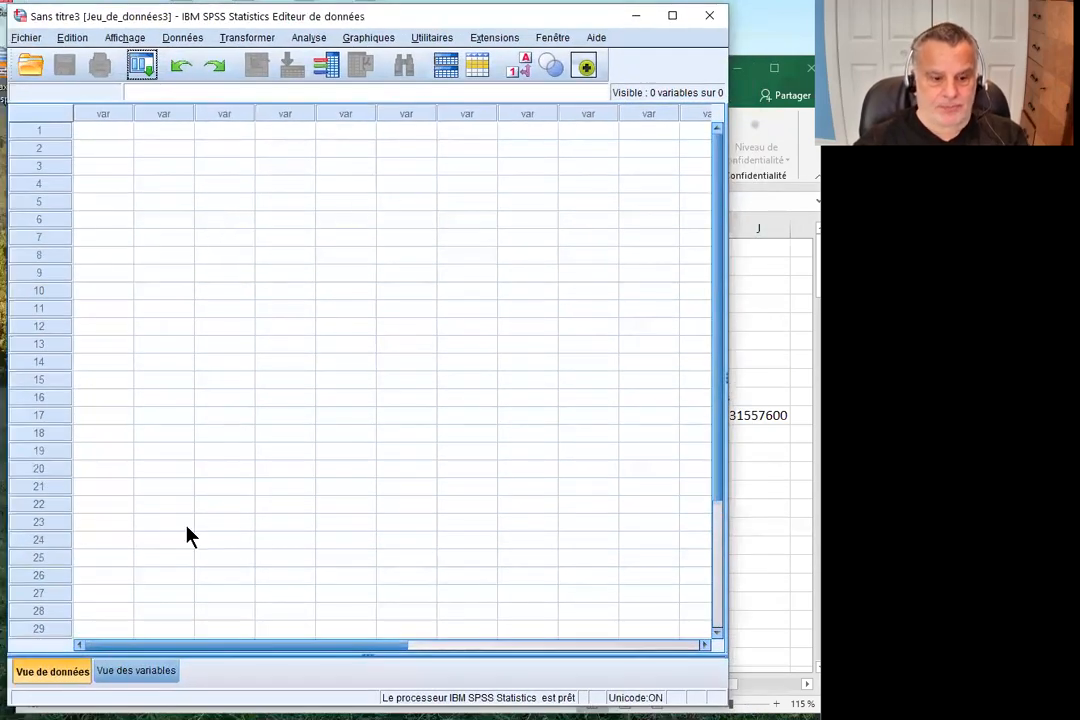
- Add a variable named DDN in the first row of the variable definitions
left_click(122, 676)
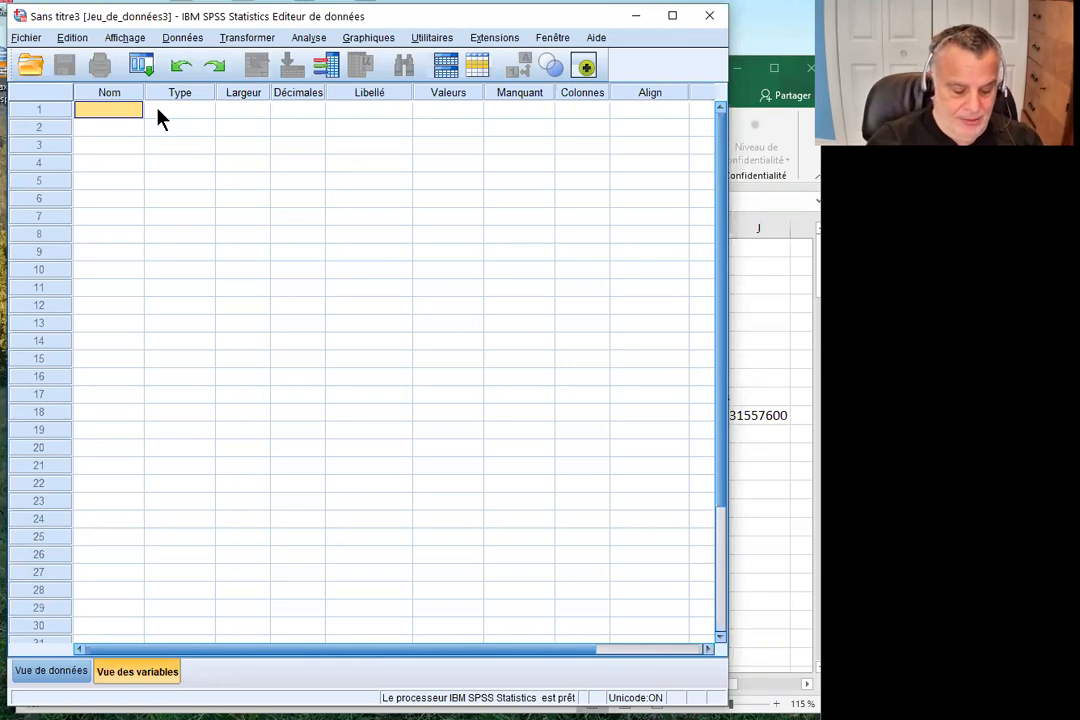
type("DDN")
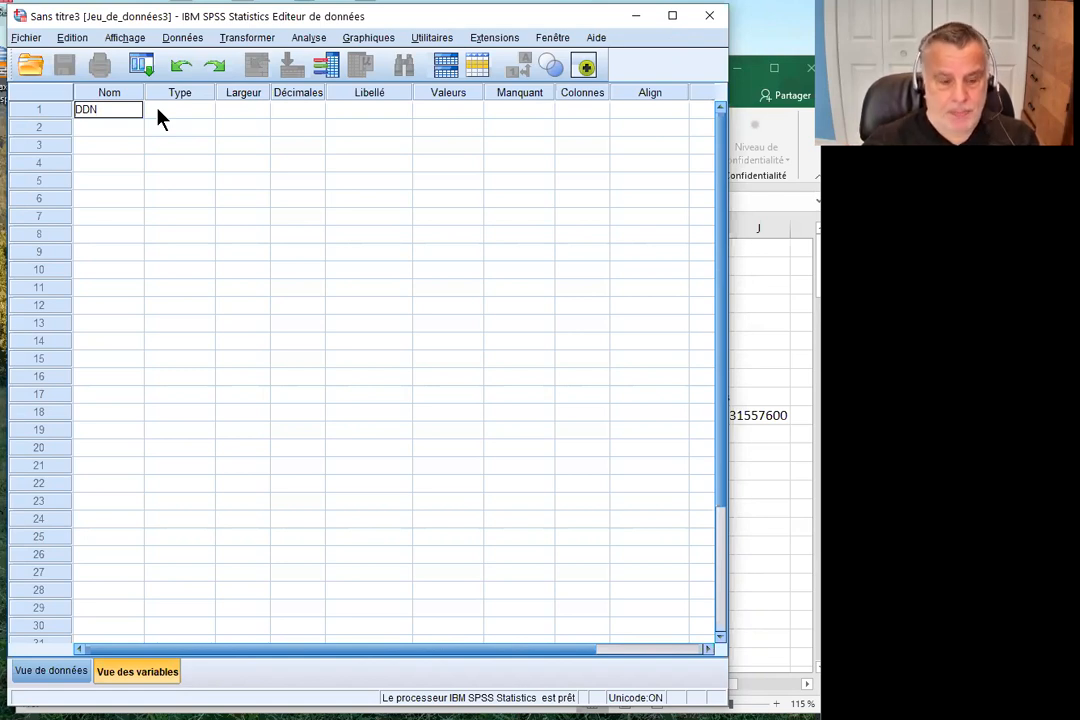
key("Return")
- Set the DDN variable's type to Date with the jj.mm.aaaa format
key("Up")
key("Right")
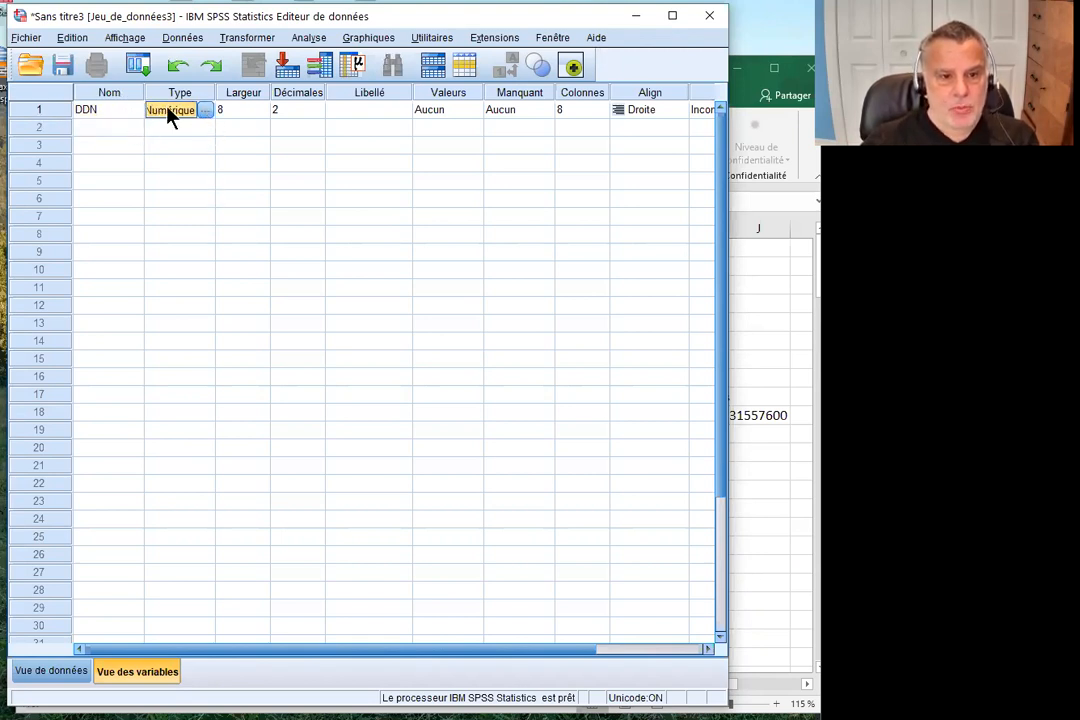
left_click(205, 111)
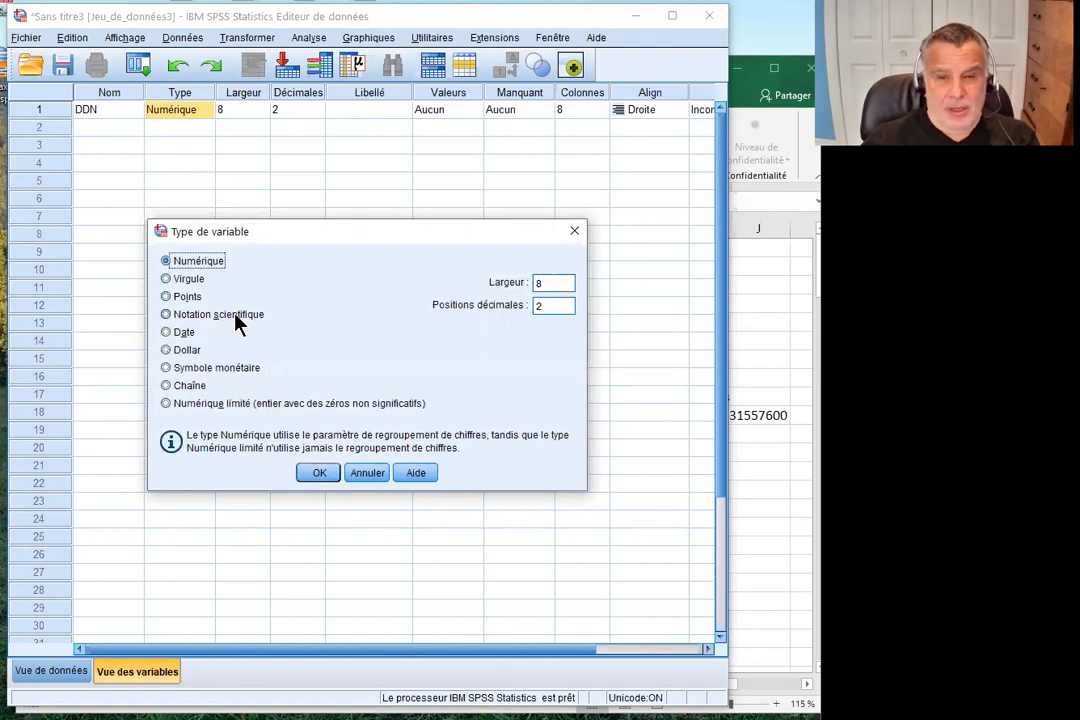
left_click(192, 343)
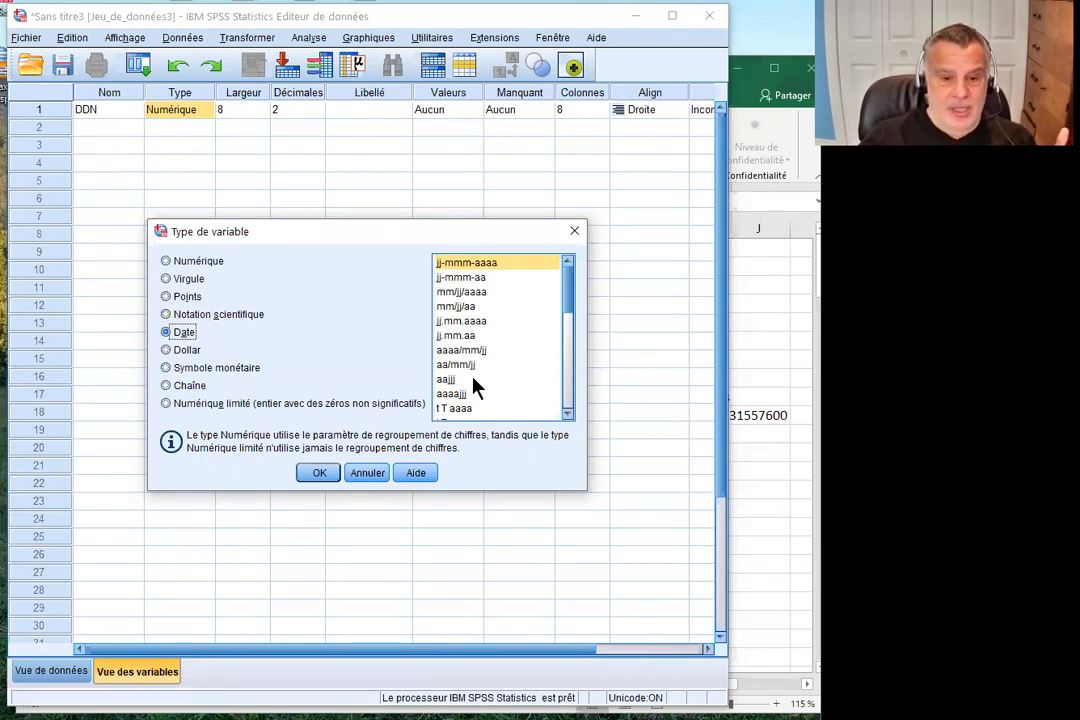
left_click(469, 322)
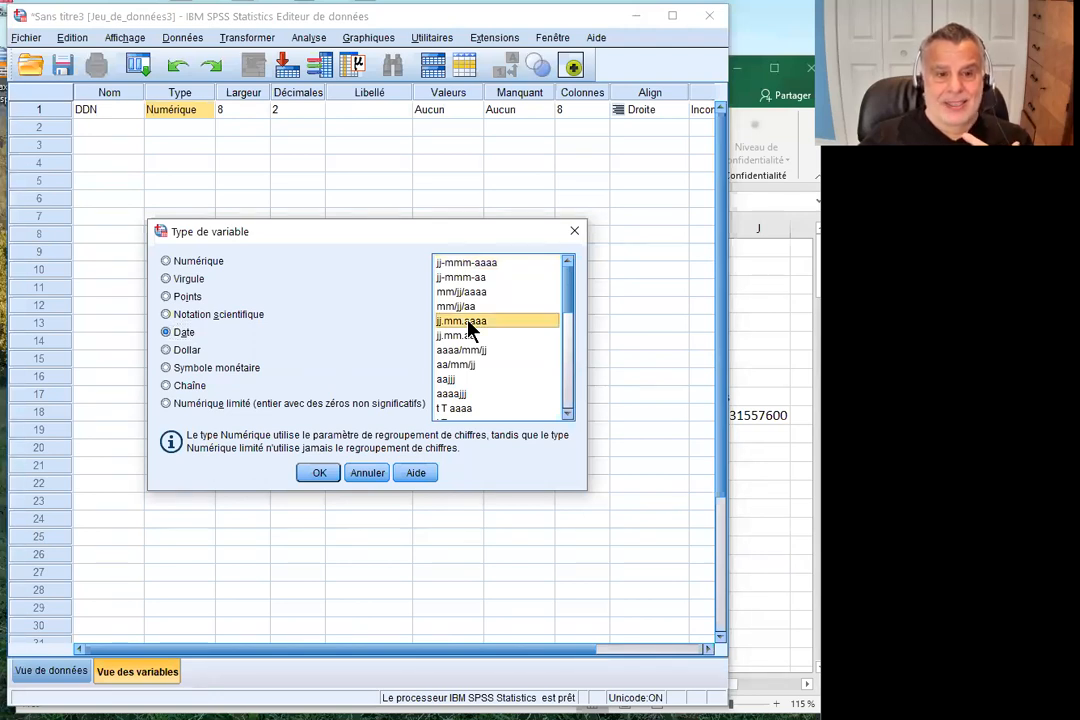
left_click(329, 472)
left_click(200, 128)
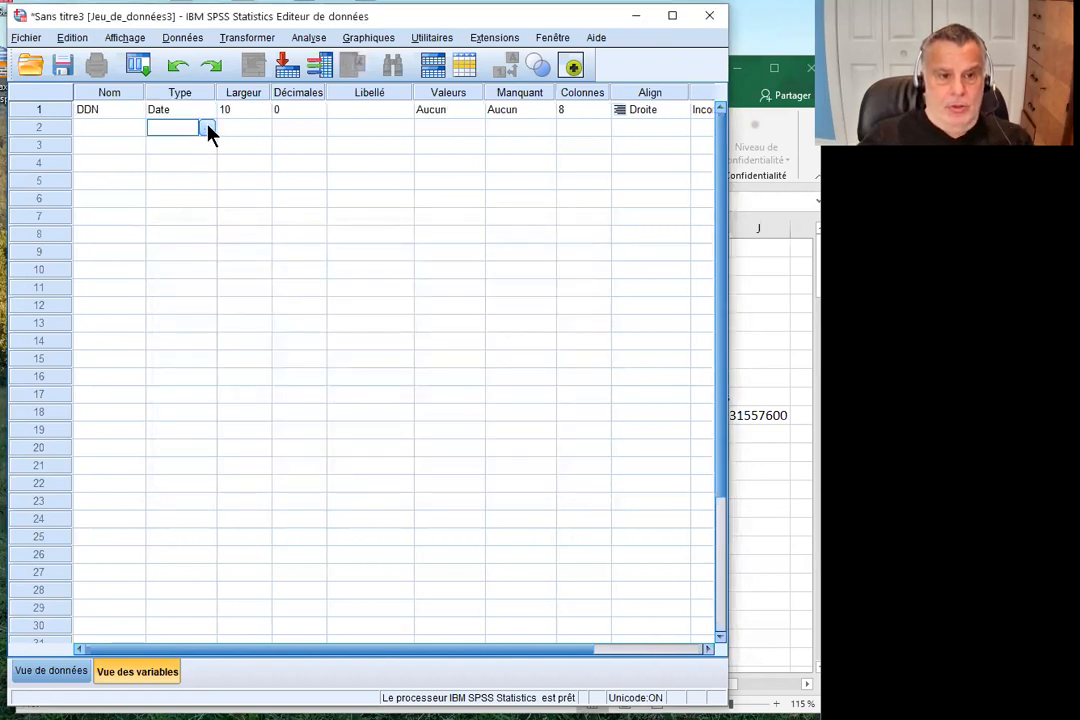
- Add a second variable named DDE below DDN
left_click(122, 130)
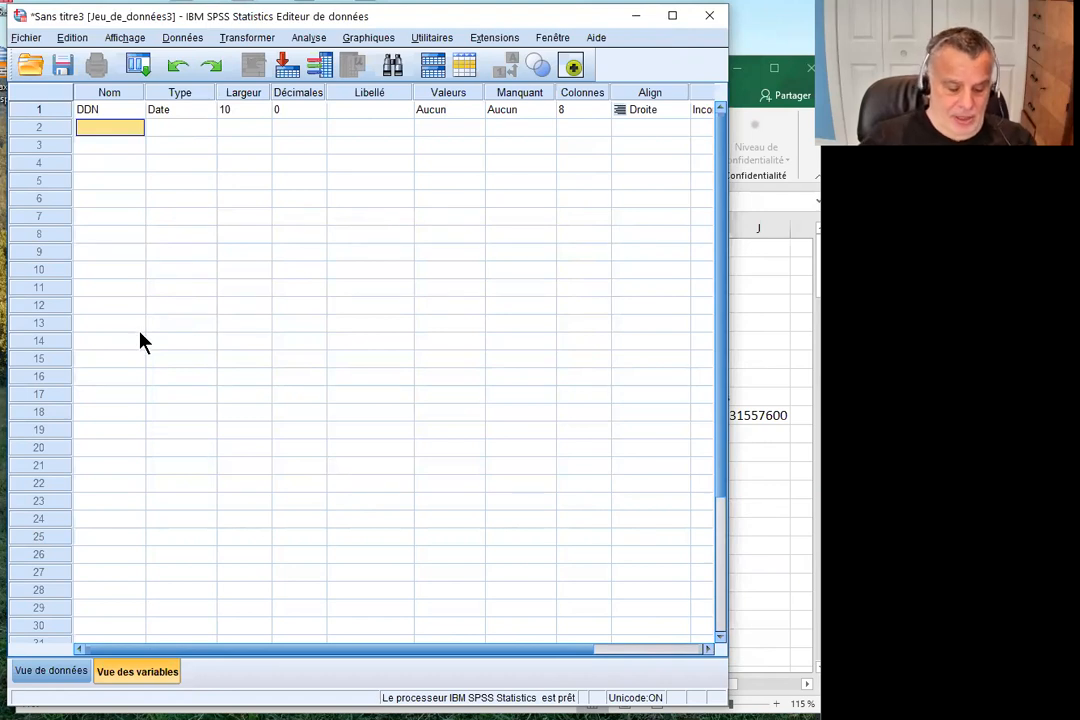
type("DDE")
key("Return")
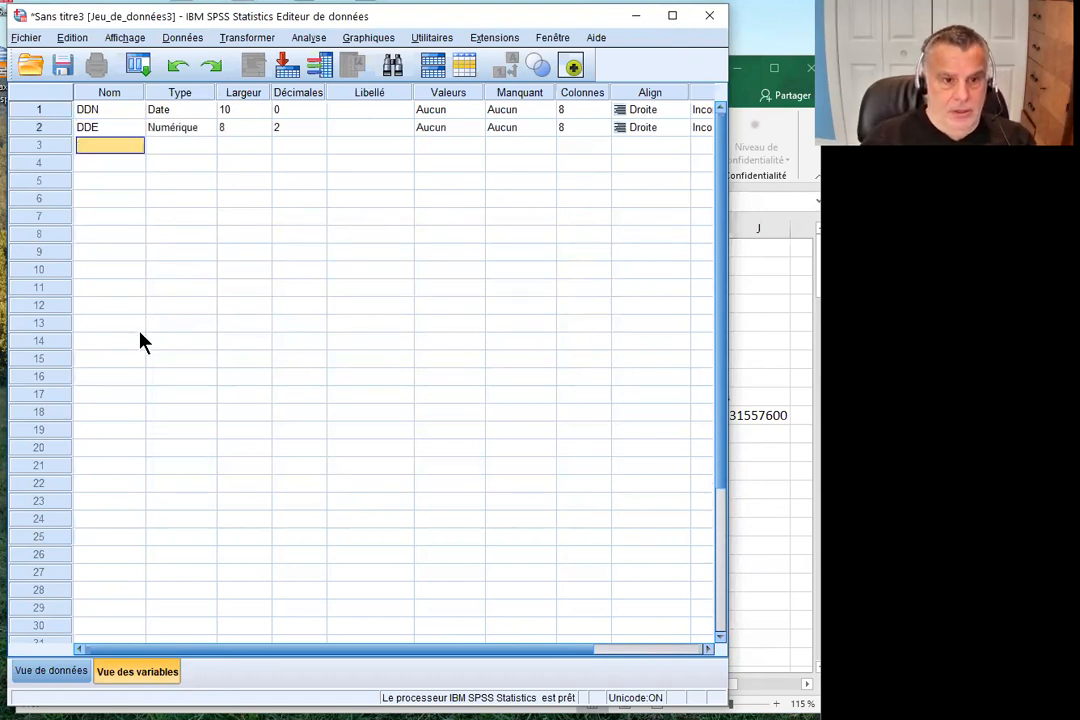
- Set the DDE variable's type to Date with the mm/jj/aaaa format
key("Up")
key("Right")
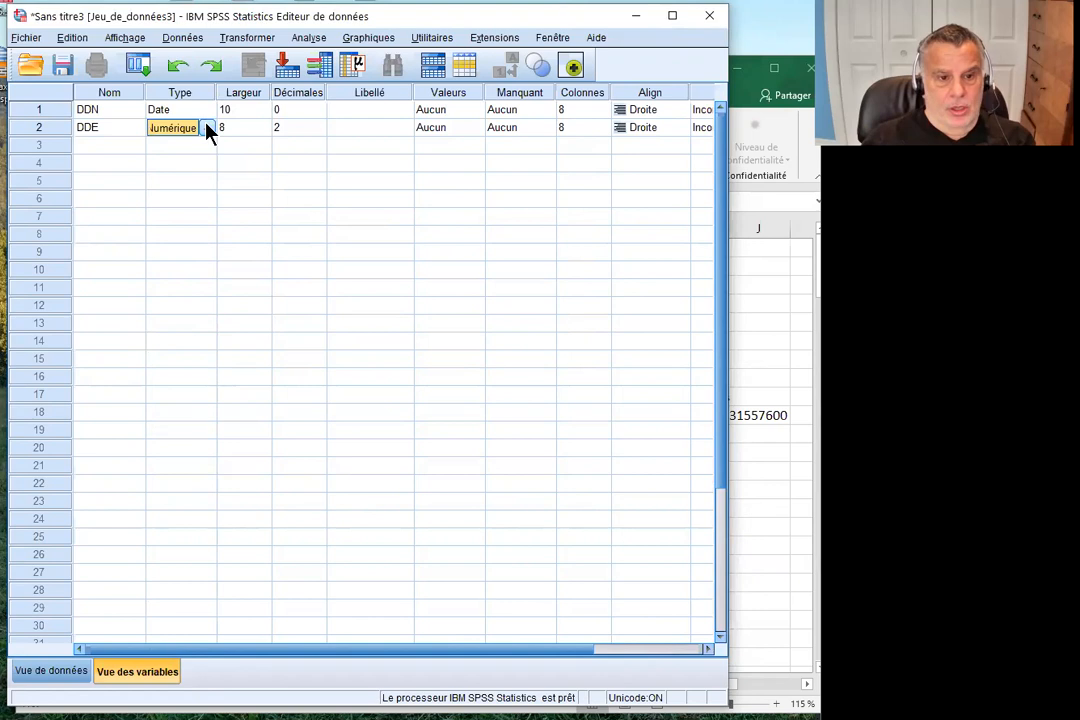
left_click(207, 128)
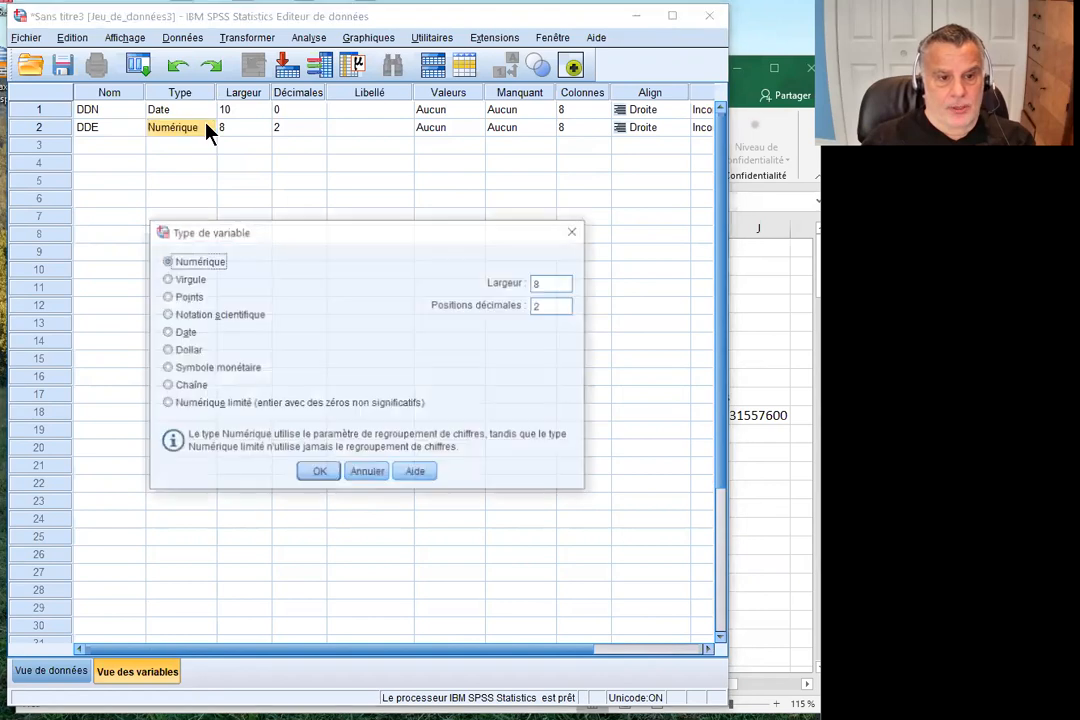
left_click(185, 334)
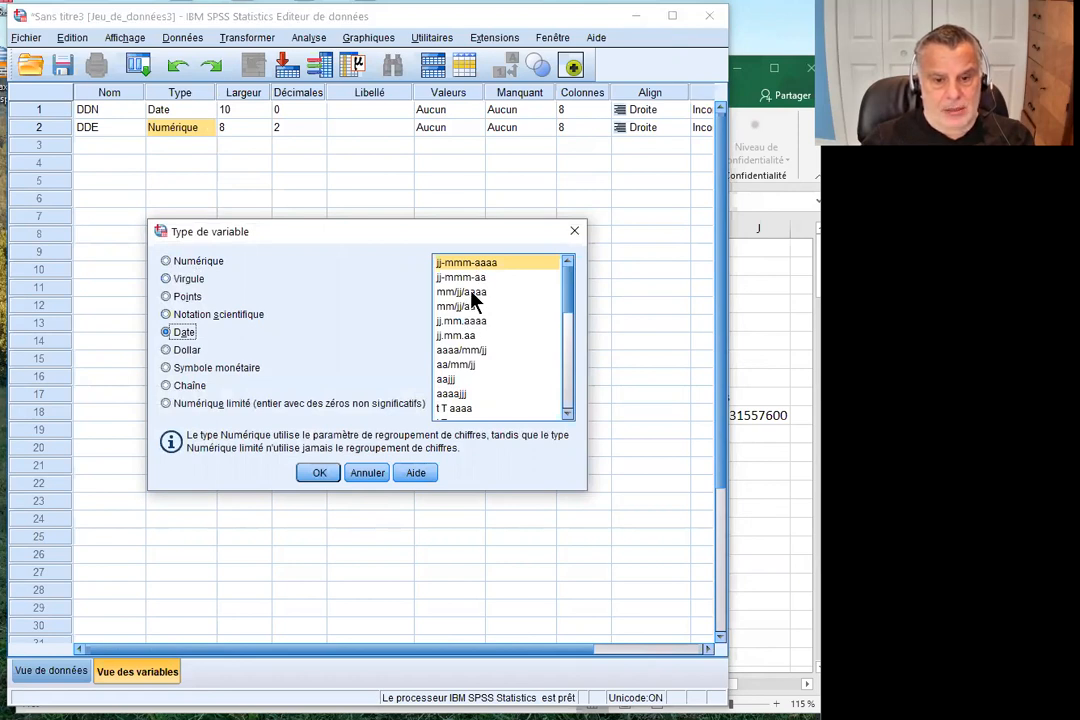
left_click(470, 293)
left_click(334, 476)
left_click(190, 163)
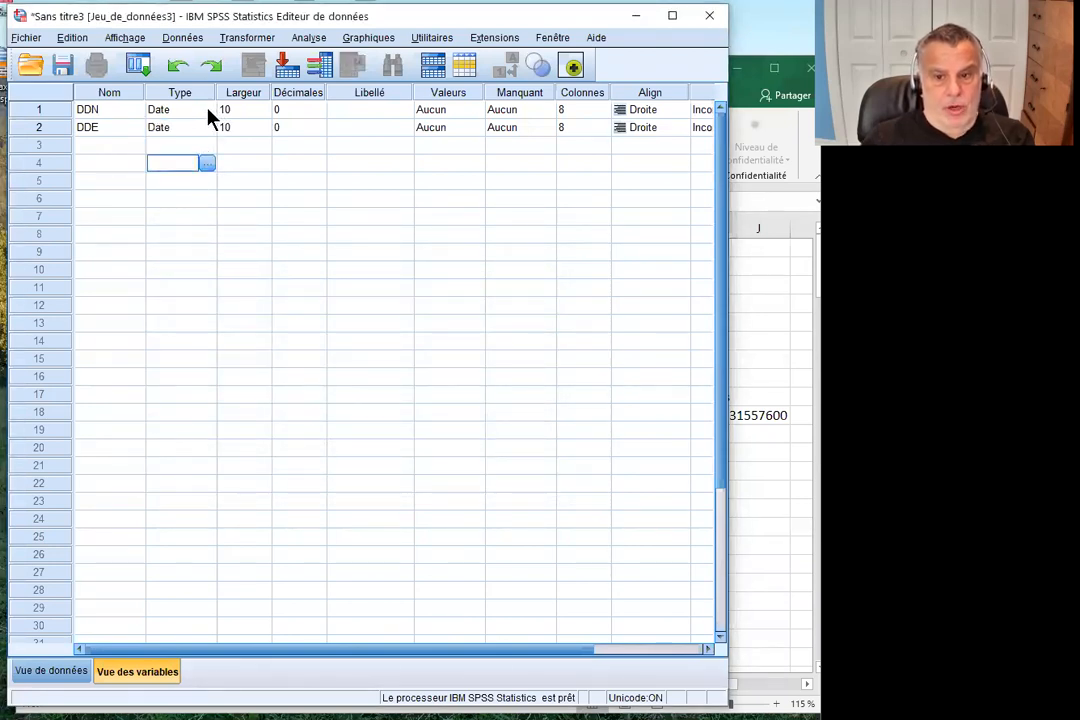
- Add three variables named ddna, ddnm and ddnj in rows 3 to 5, keeping the default numeric type
left_click(89, 148)
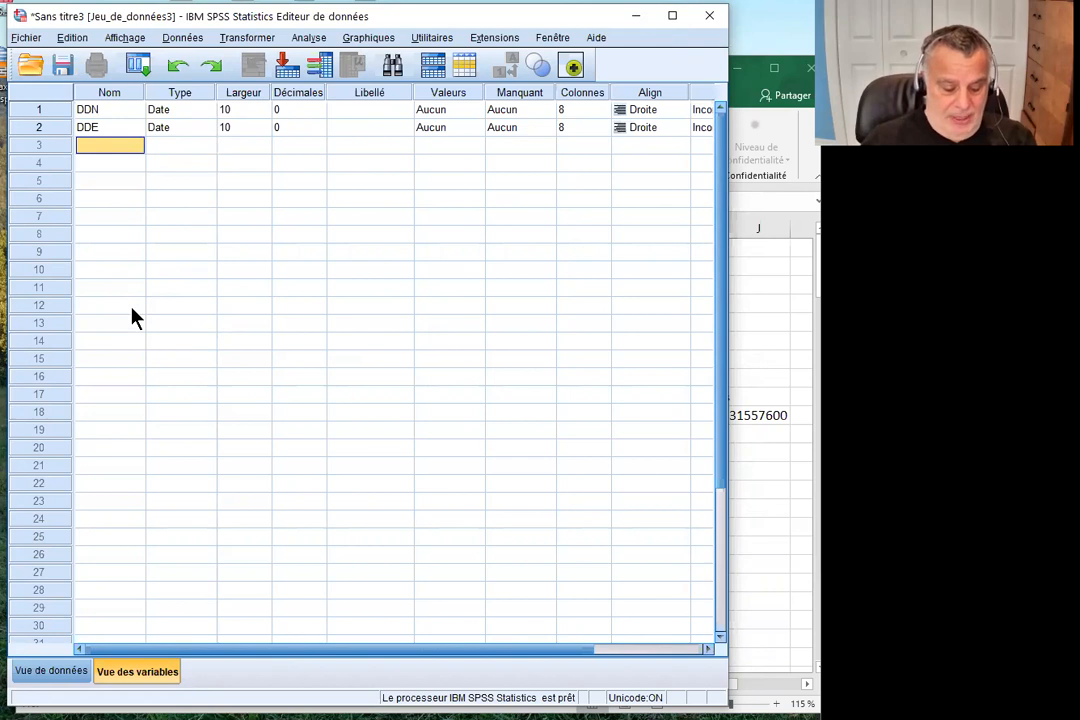
type("ddna")
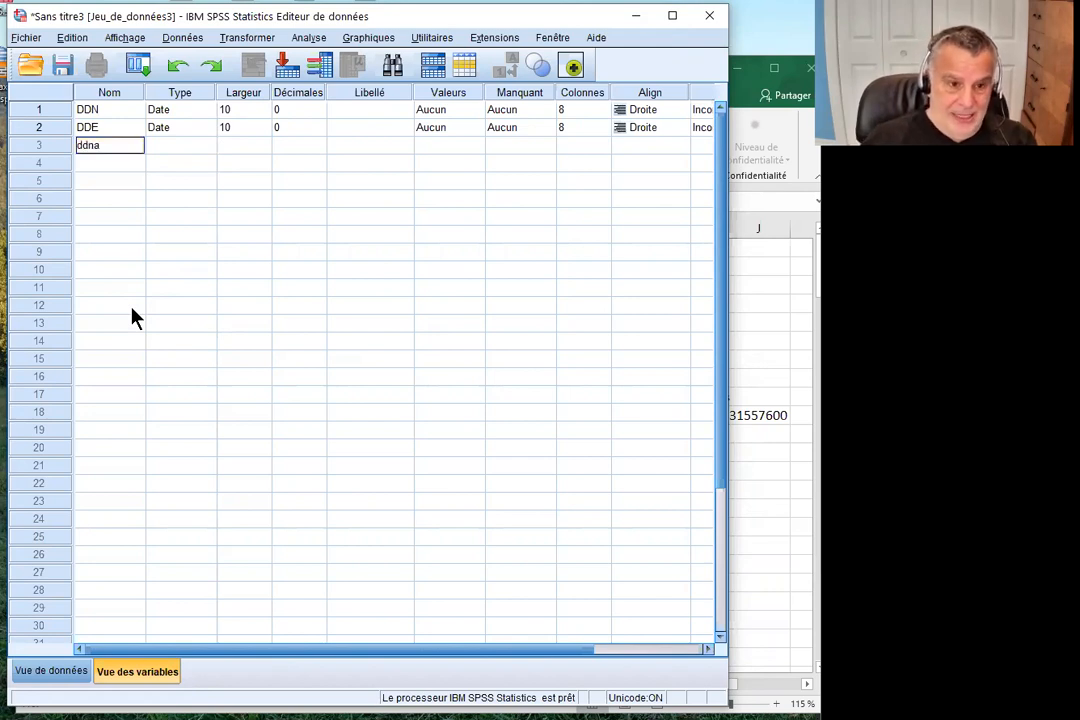
key("Return")
type("ddn")
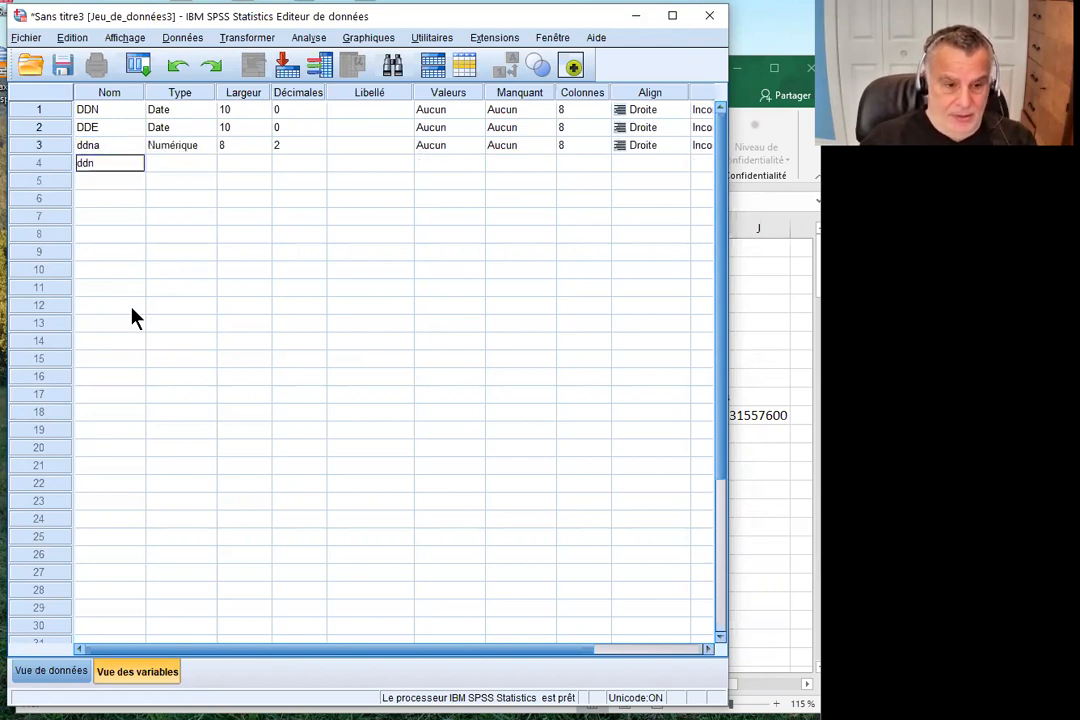
type("m")
key("Return")
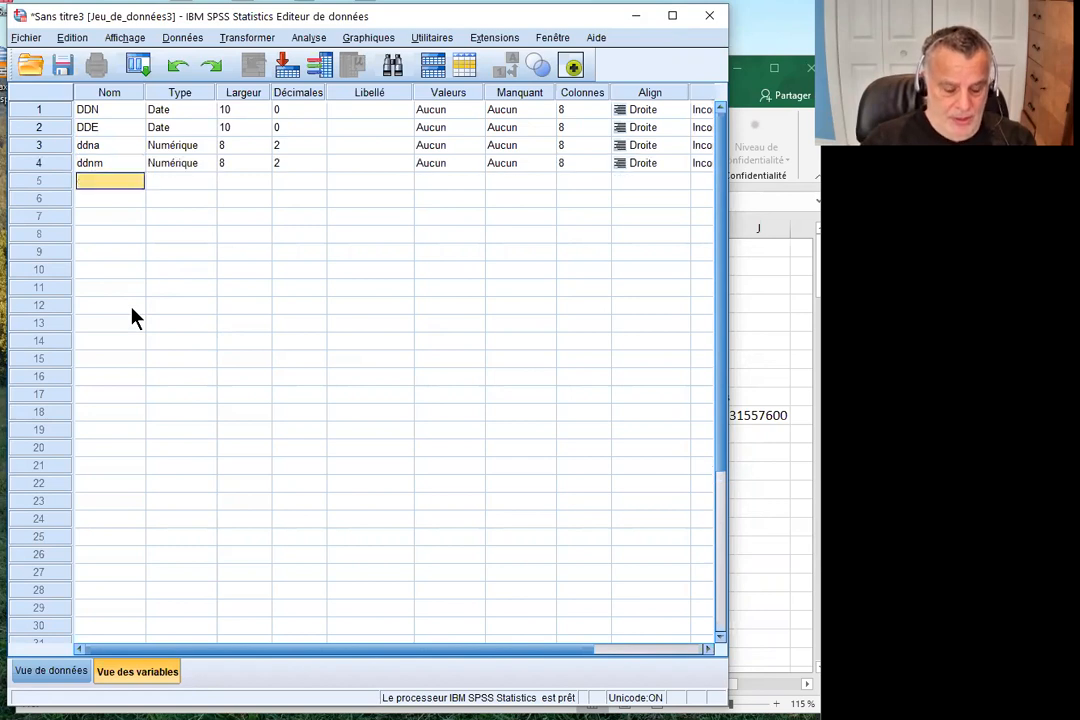
type("ddnj")
key("Return")
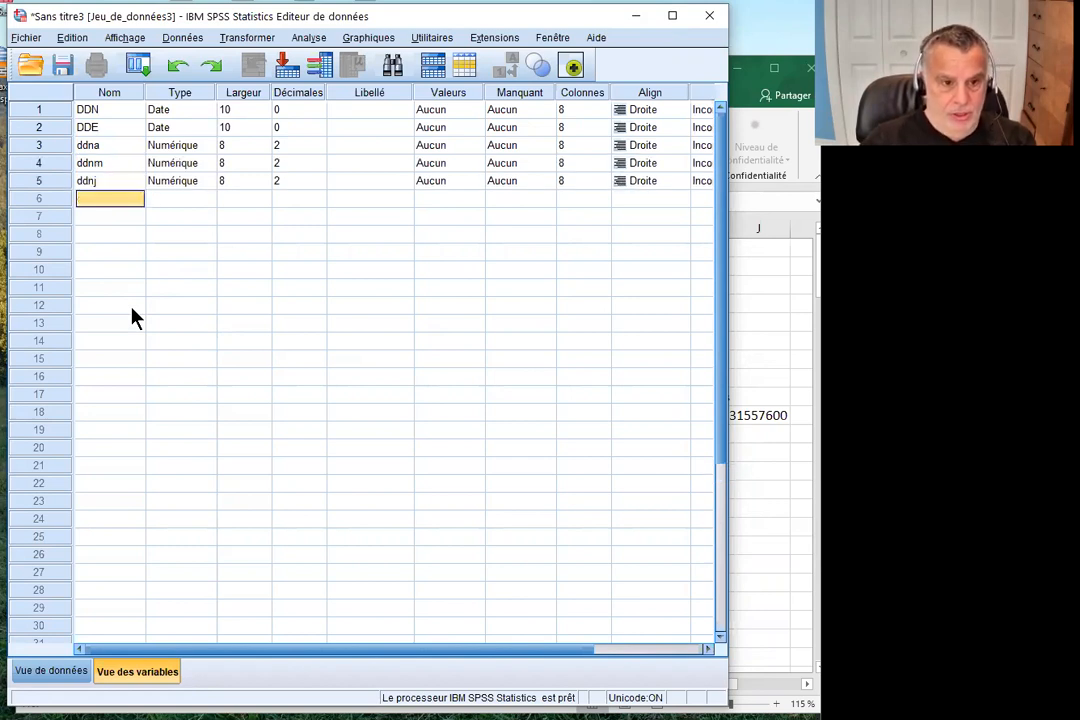
- Add the variables dea and demdej in rows 6 and 7, keeping the default numeric type
type("dd")
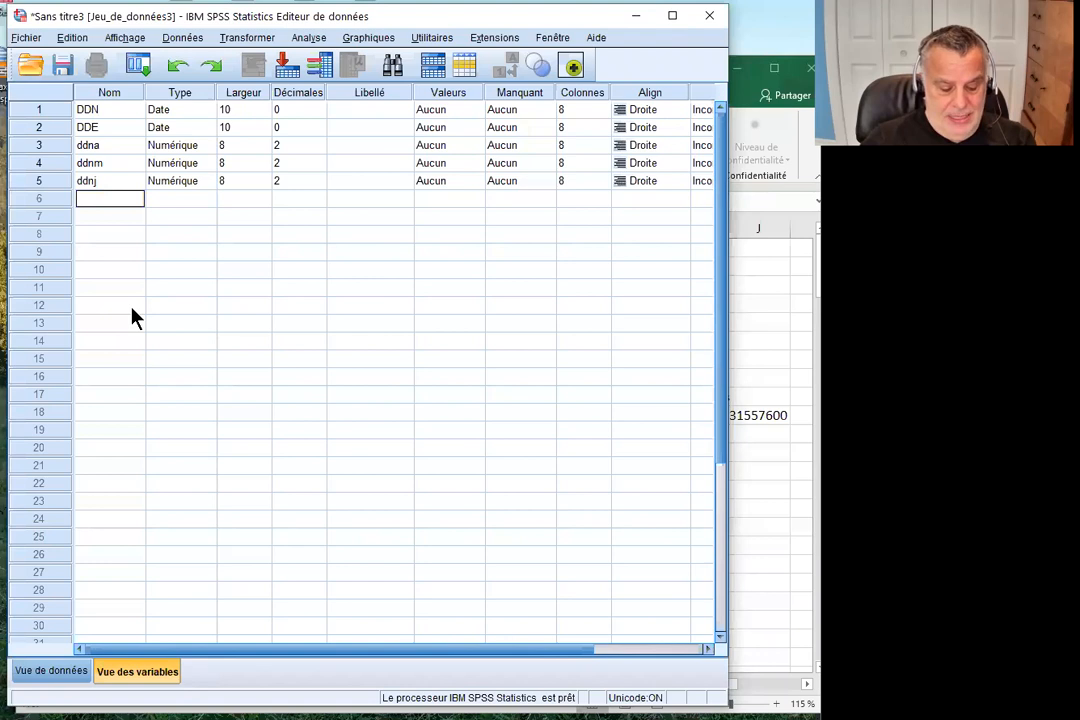
type("e")
key("BackSpace")
key("BackSpace")
type("e")
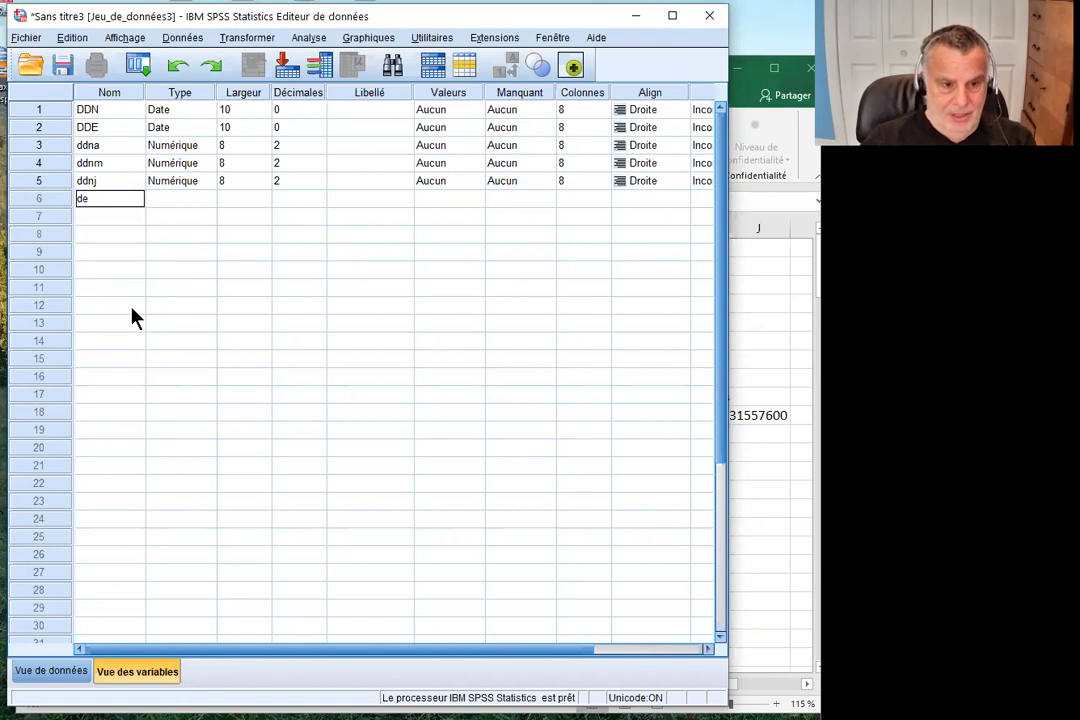
type("a")
key("Return")
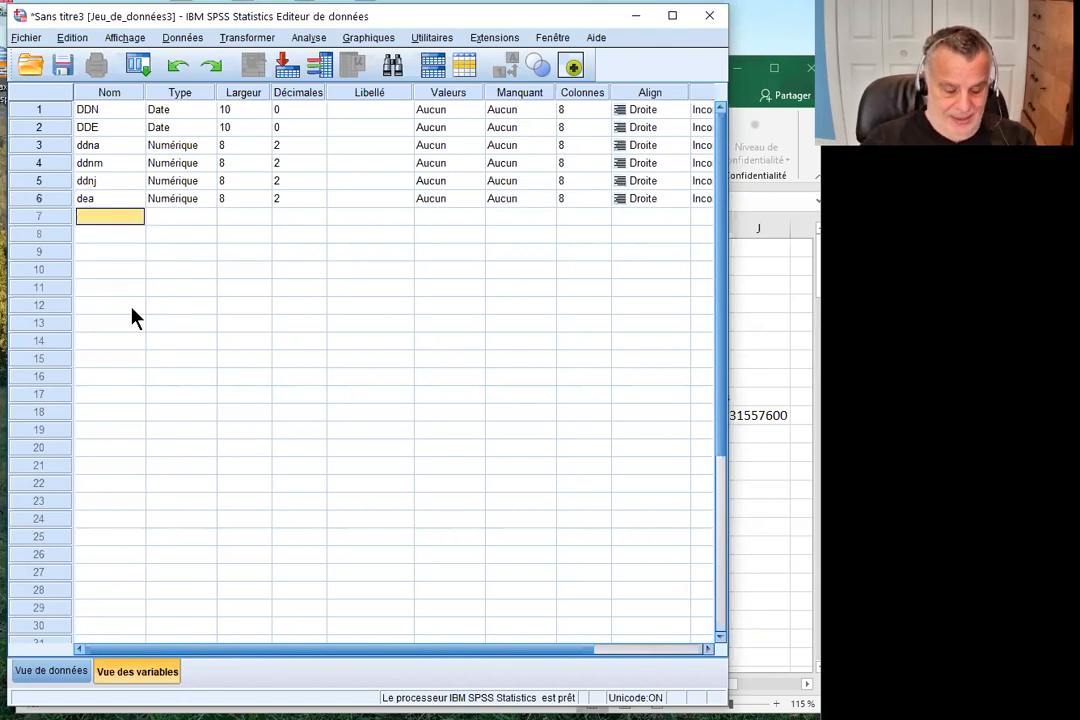
type("dem")
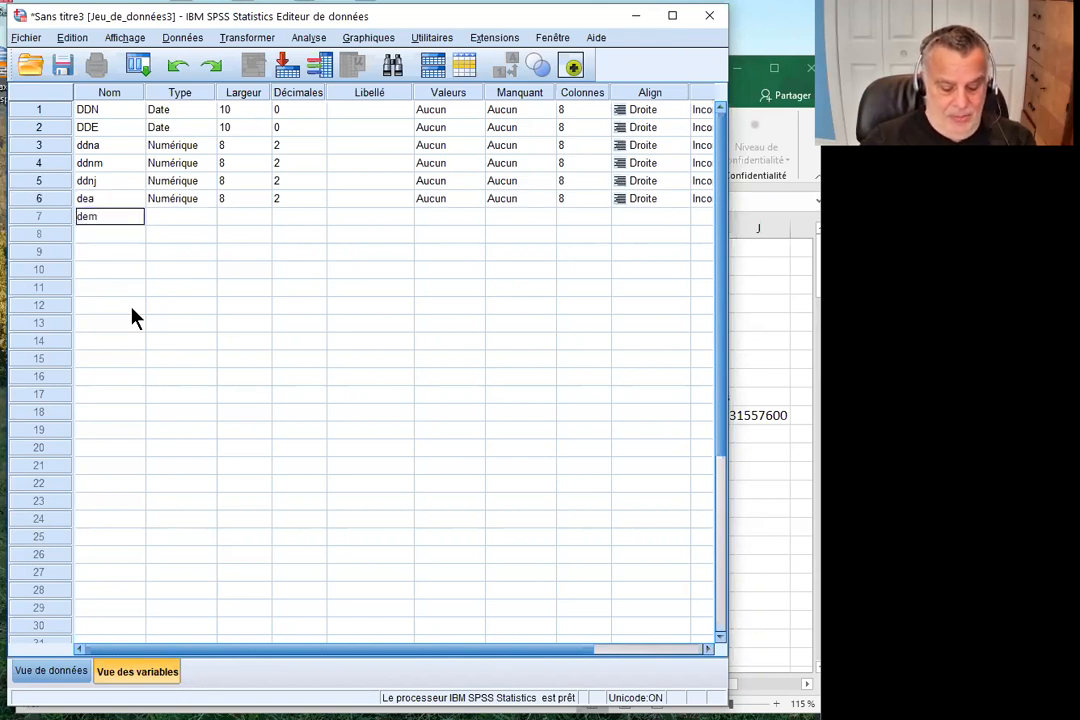
type("dej")
key("Return")
type("a")
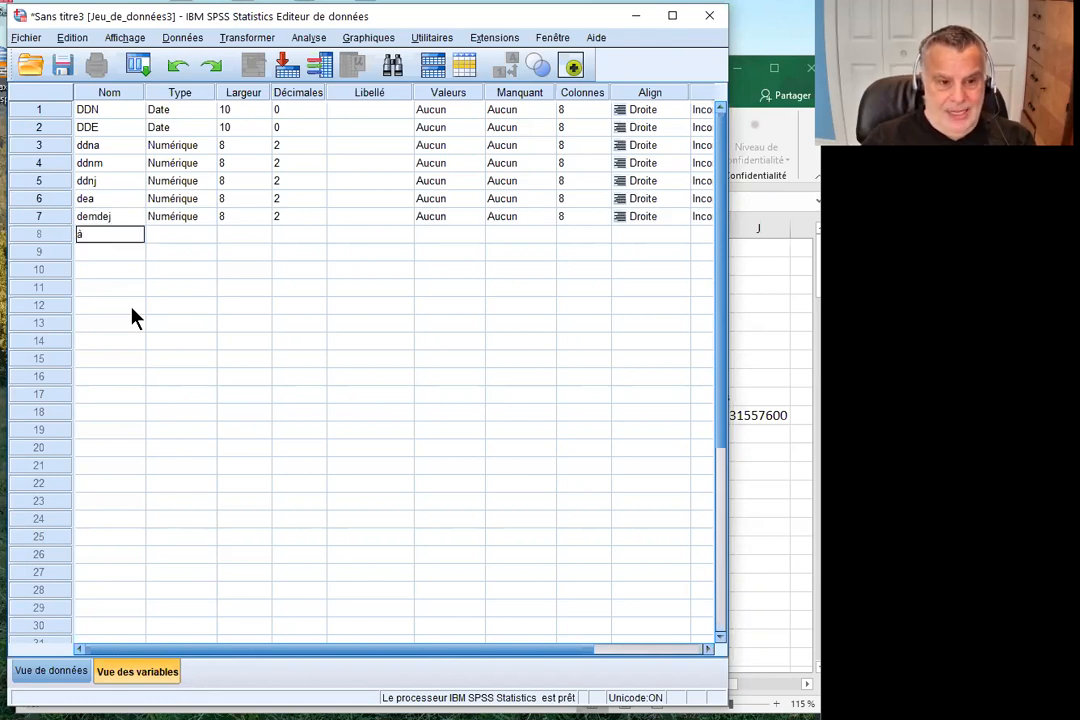
key("Escape")
key("Up")
key("Up")
key("Up")
key("Up")
key("Up")
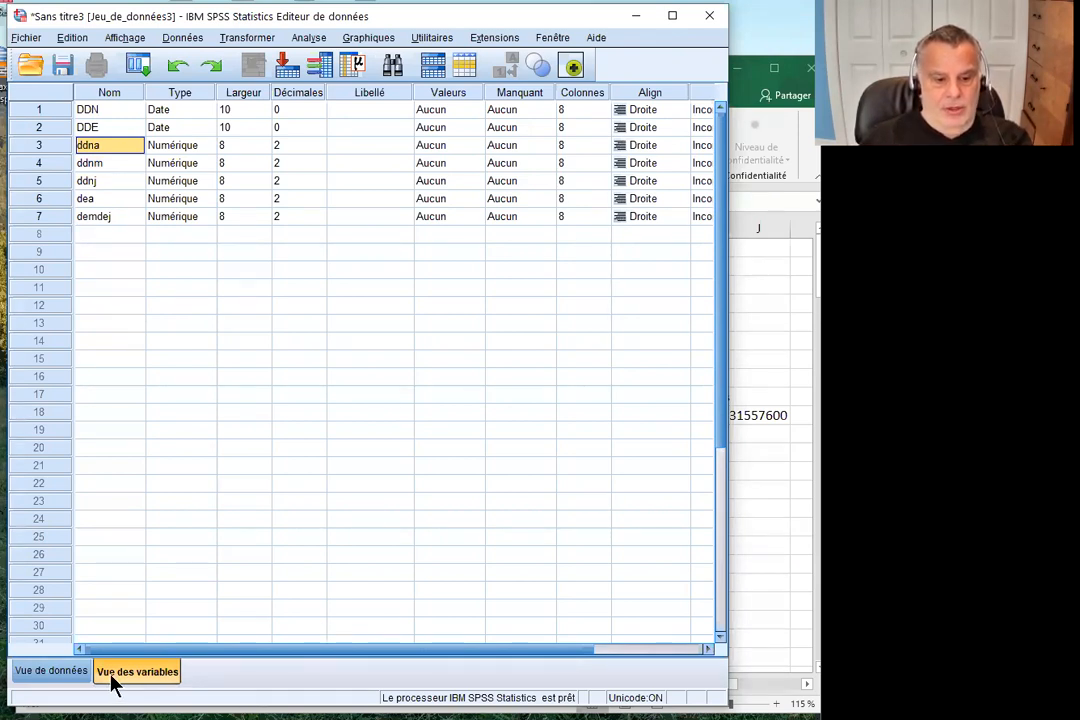
- Enter the first case's date of birth under DDN in the data view, as day-month-year separated by hyphens
left_click(70, 675)
left_click(135, 138)
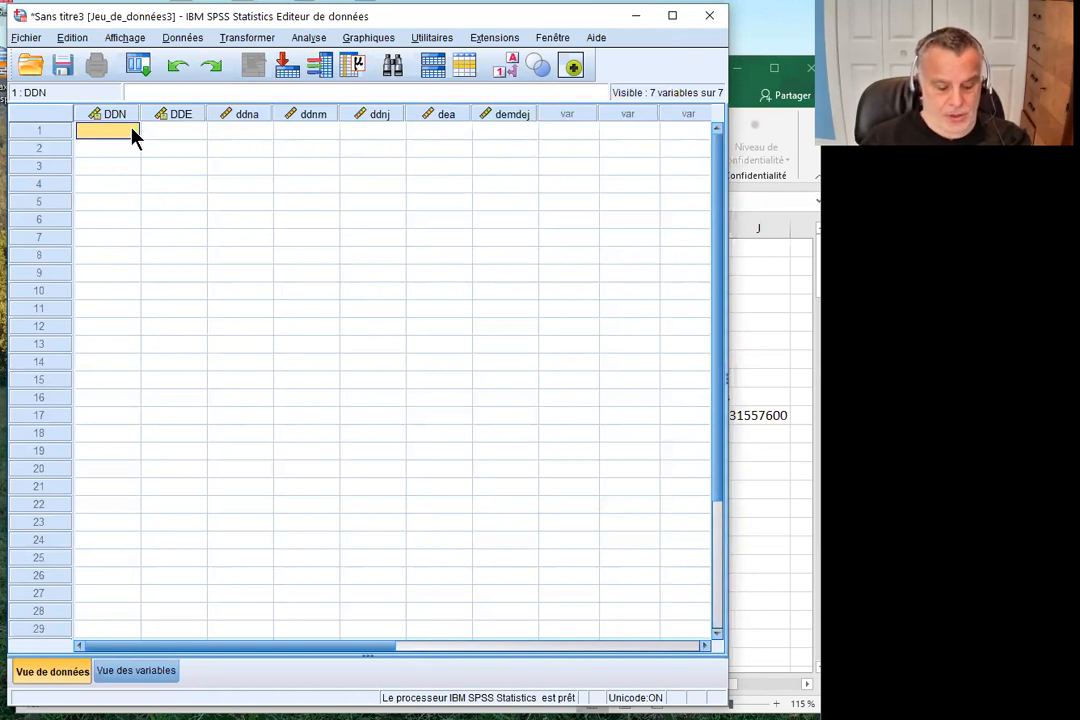
type("14")
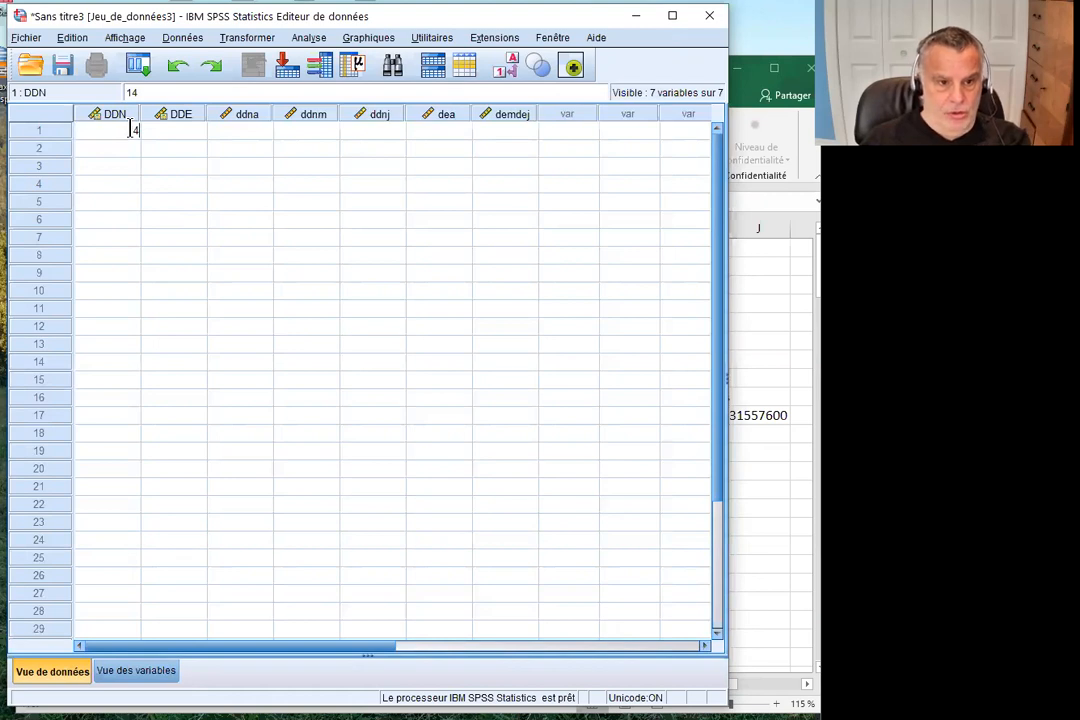
type("-")
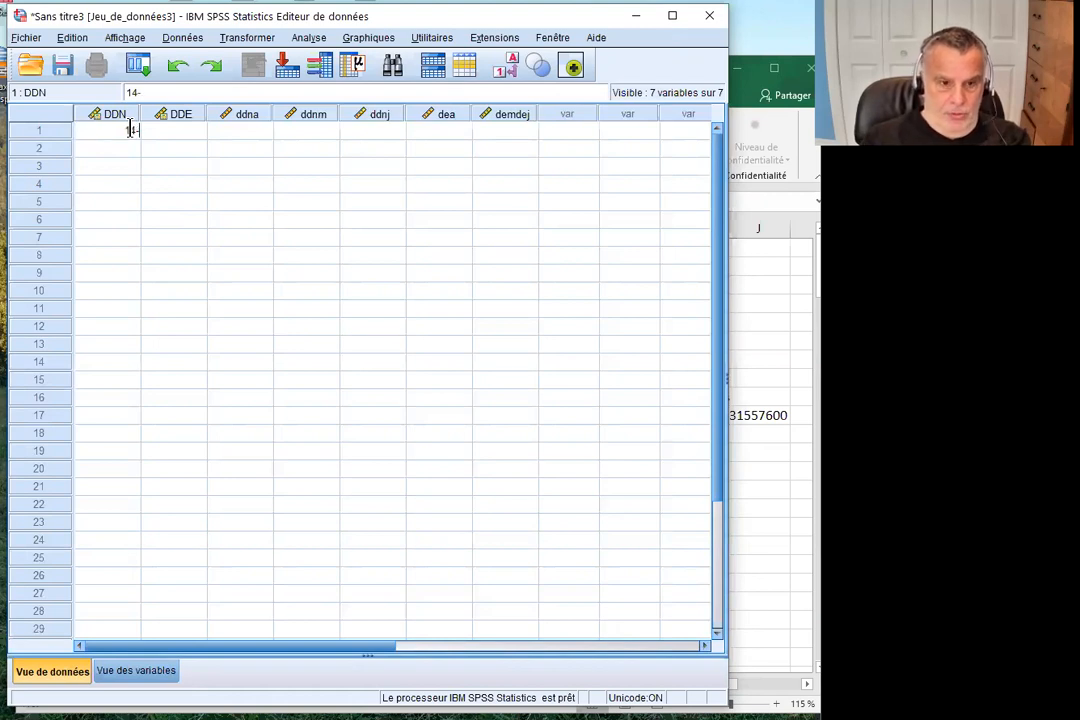
type("03-")
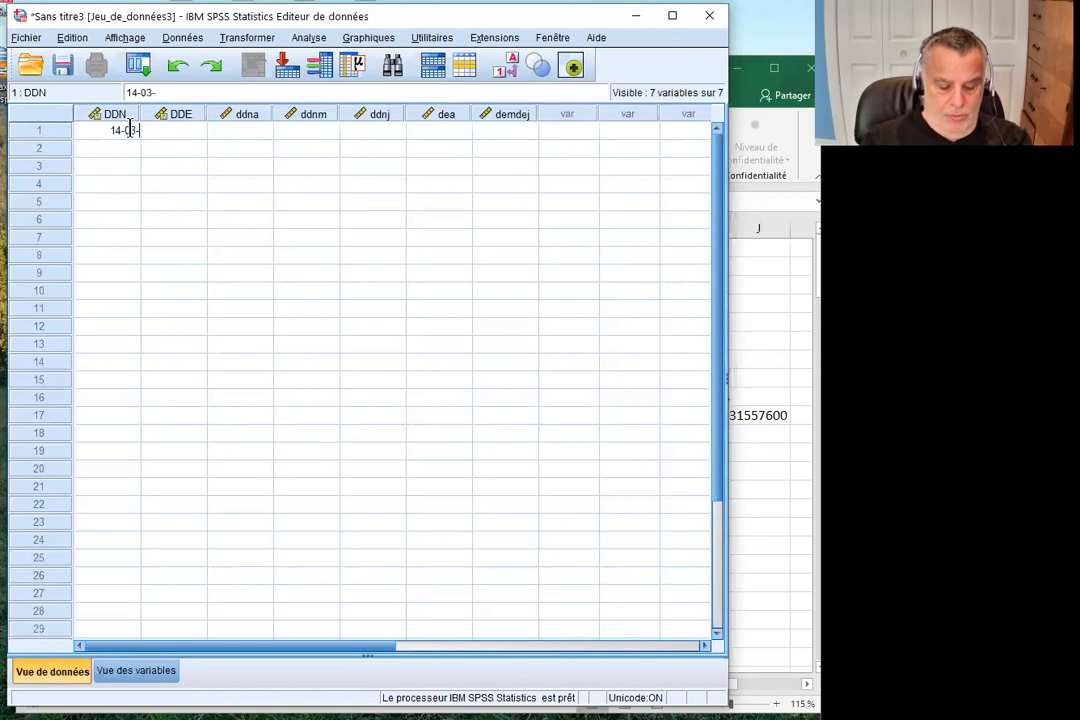
type("1993")
key("Return")
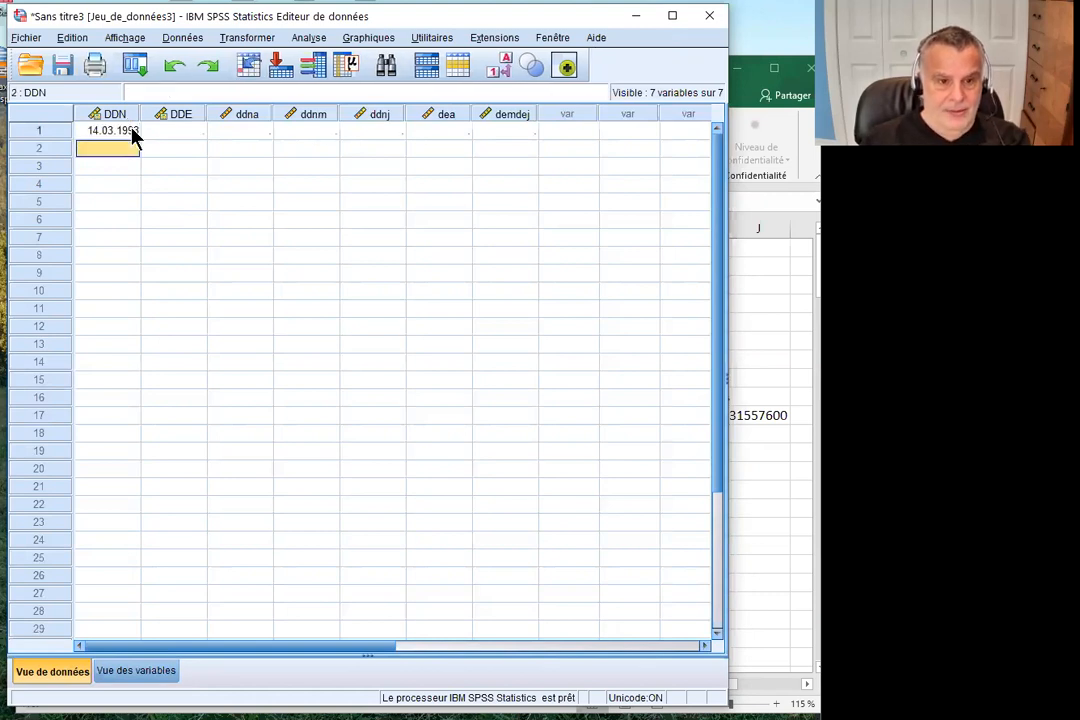
- Enter 12/12/2020 as the first case's date under DDE
left_click(131, 131)
key("Tab")
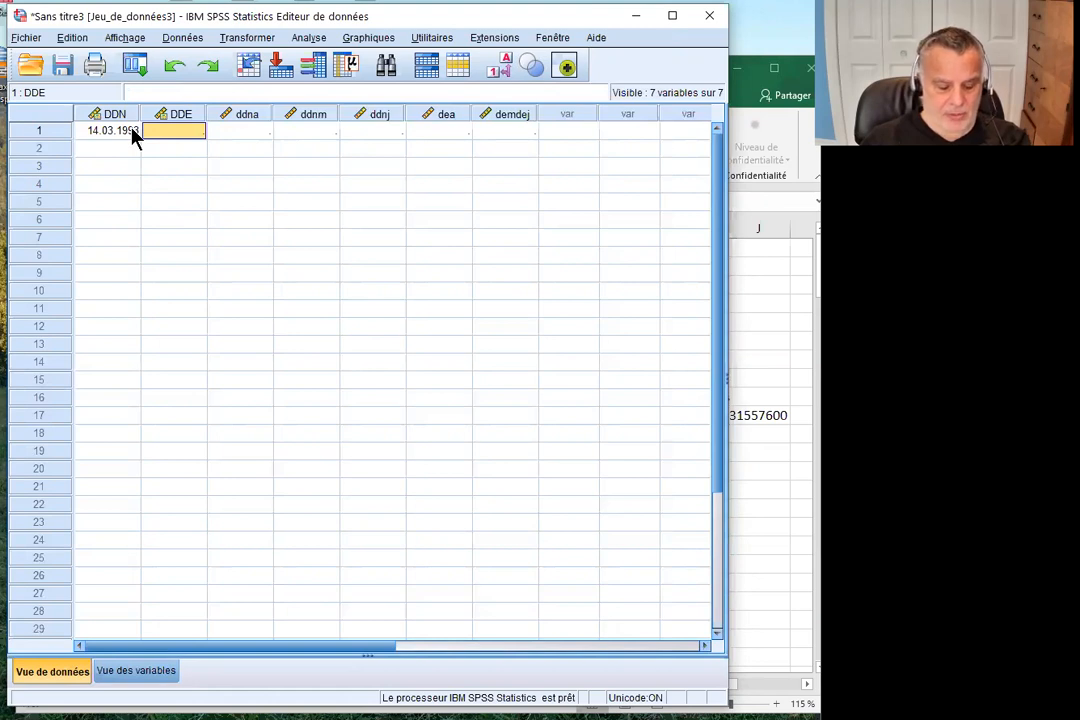
type("12")
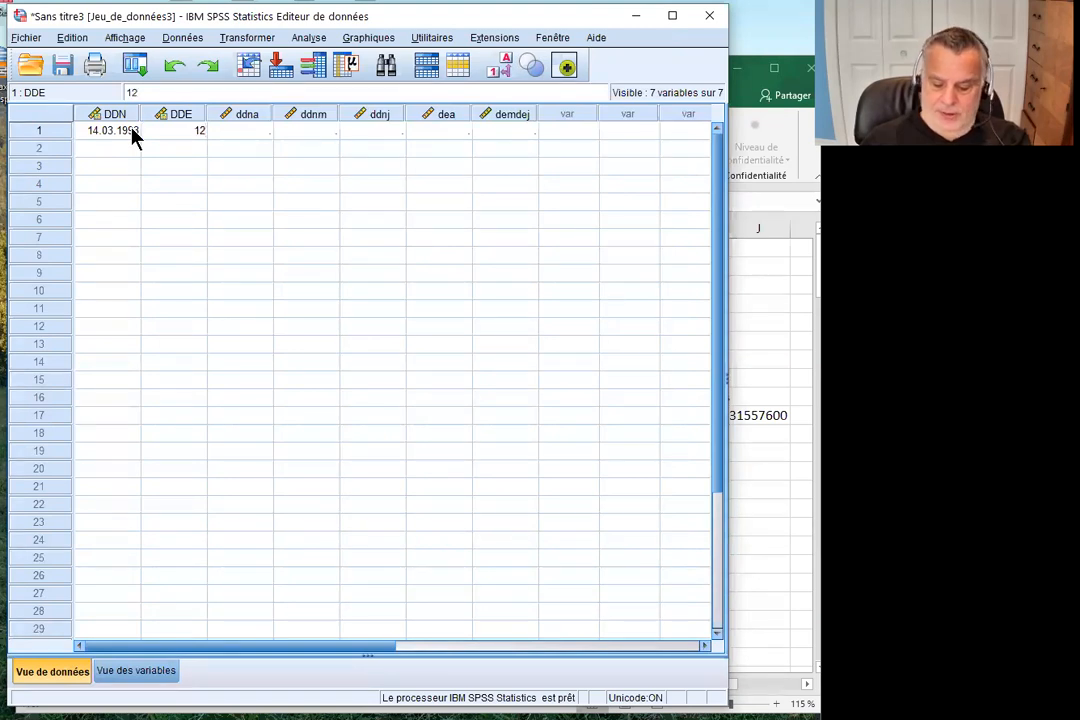
type("/12/2020")
key("Return")
key("Up")
key("Left")
key("Right")
key("Left")
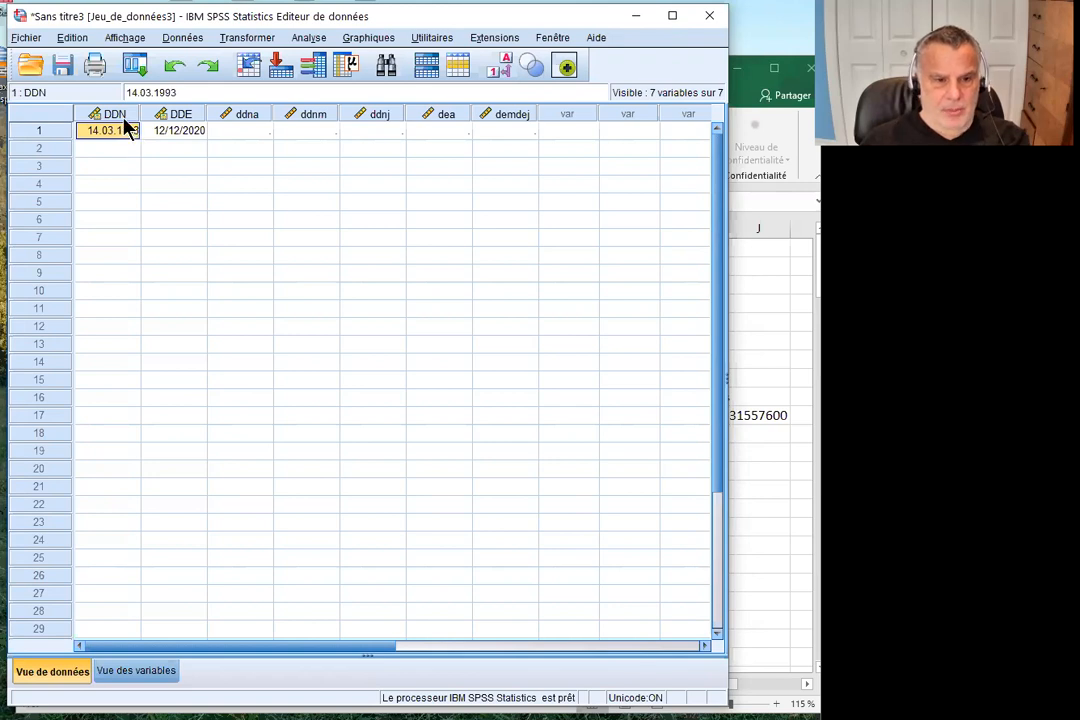
- Check which date format is set in the DDN variable's type settings, leave it as is, and return to the first case's data
left_click(118, 115)
double_click(120, 117)
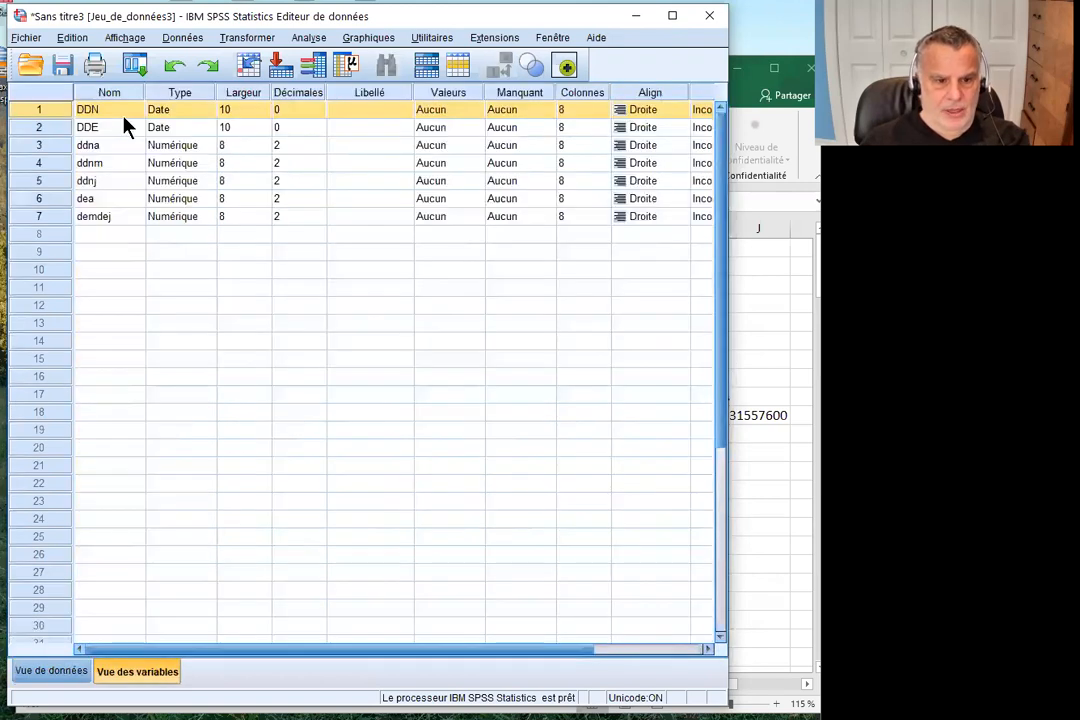
left_click(205, 115)
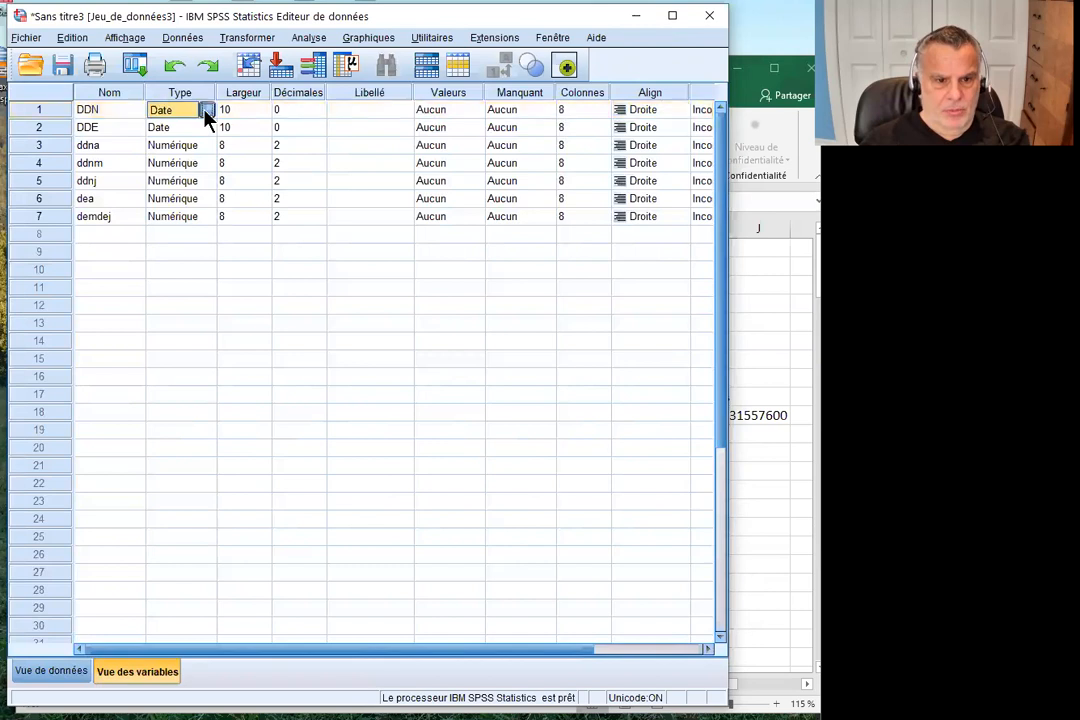
left_click(207, 112)
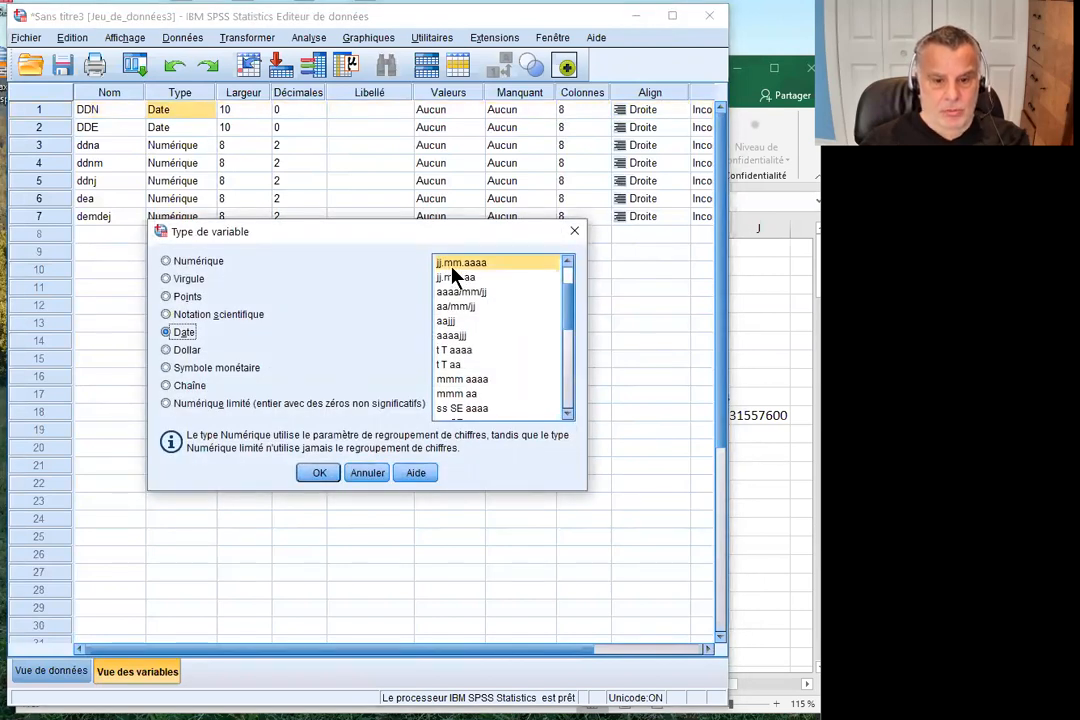
left_click(372, 473)
double_click(55, 109)
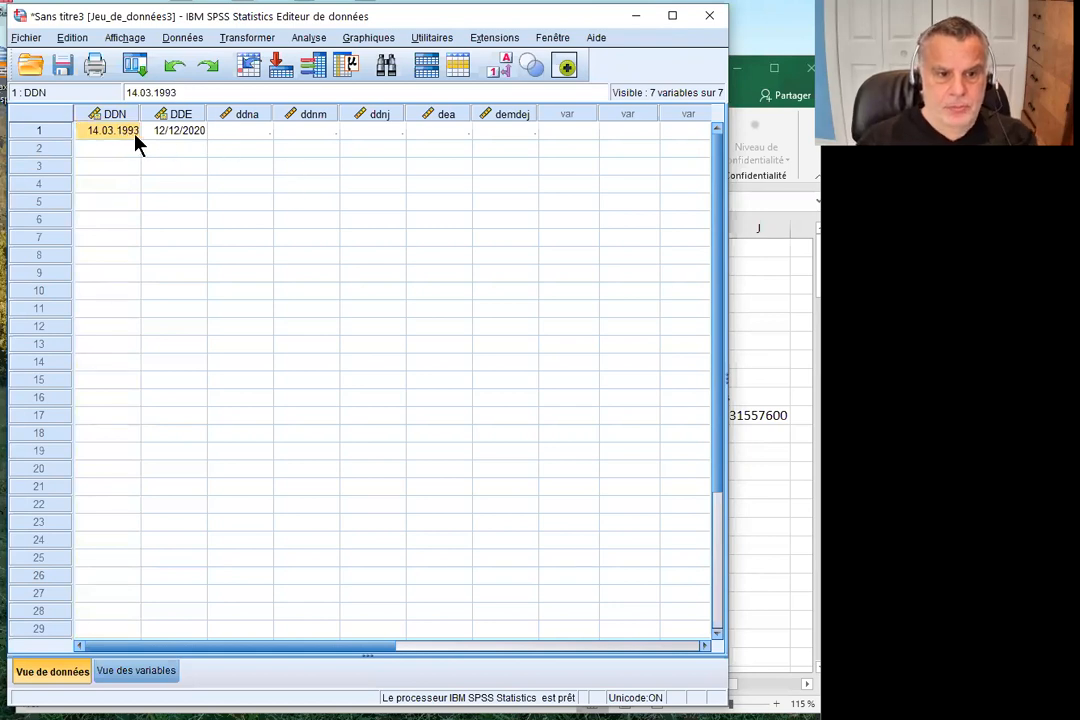
- Try to enter the second case's date of birth under DDN with periods as separators
left_click(101, 149)
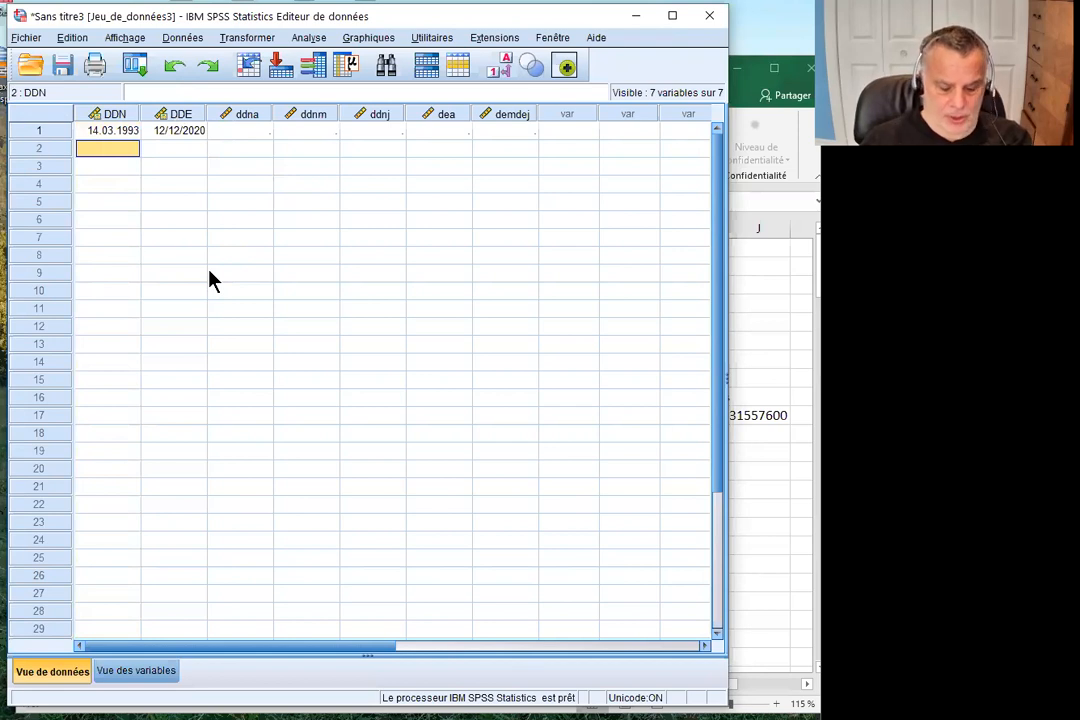
type("19.09")
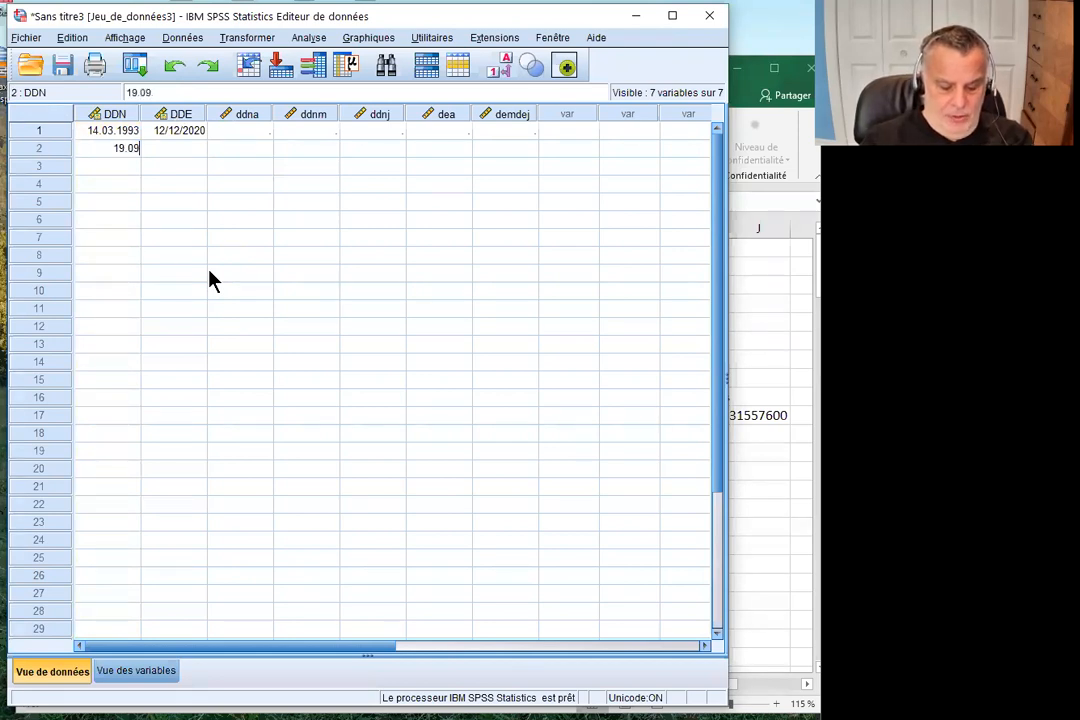
type(".100")
key("Return")
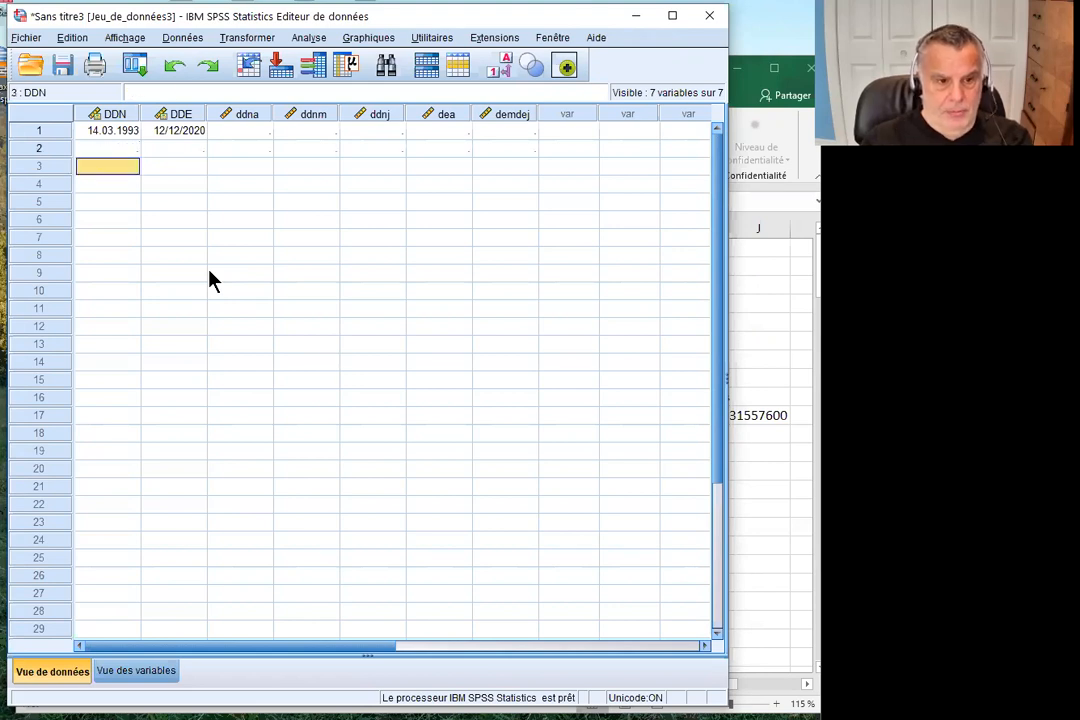
- Retry the second case's DDN entry with a different period-separated date of birth that has a four-digit year
key("Up")
type("19")
type(".19")
key("BackSpace")
key("BackSpace")
type("12")
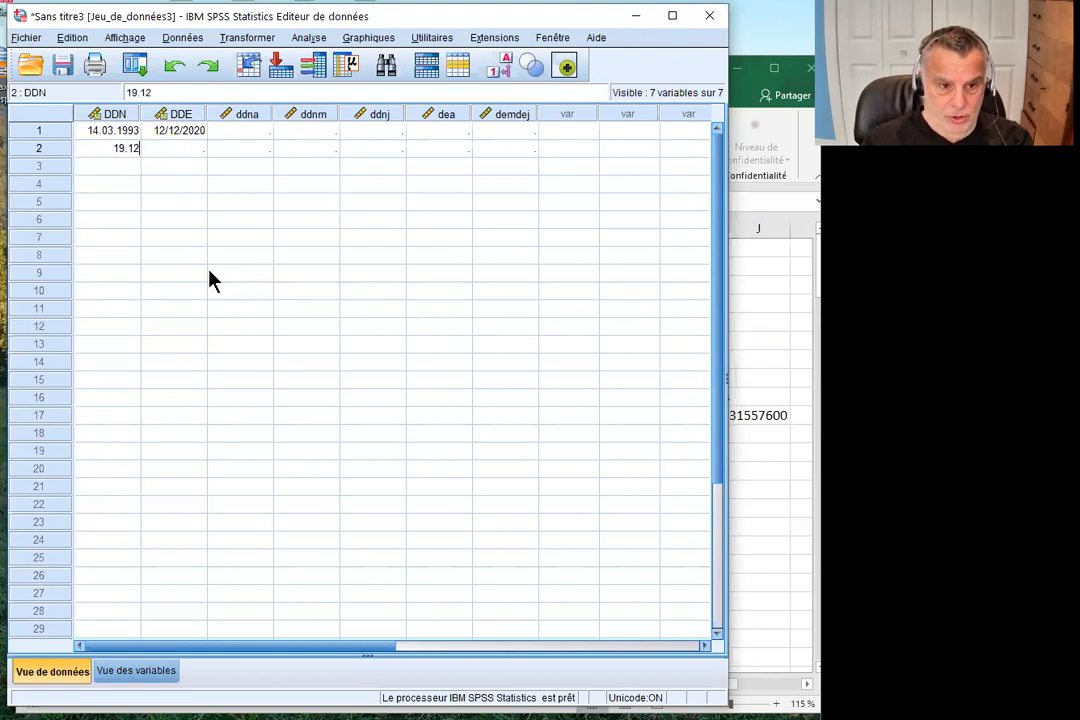
type(".")
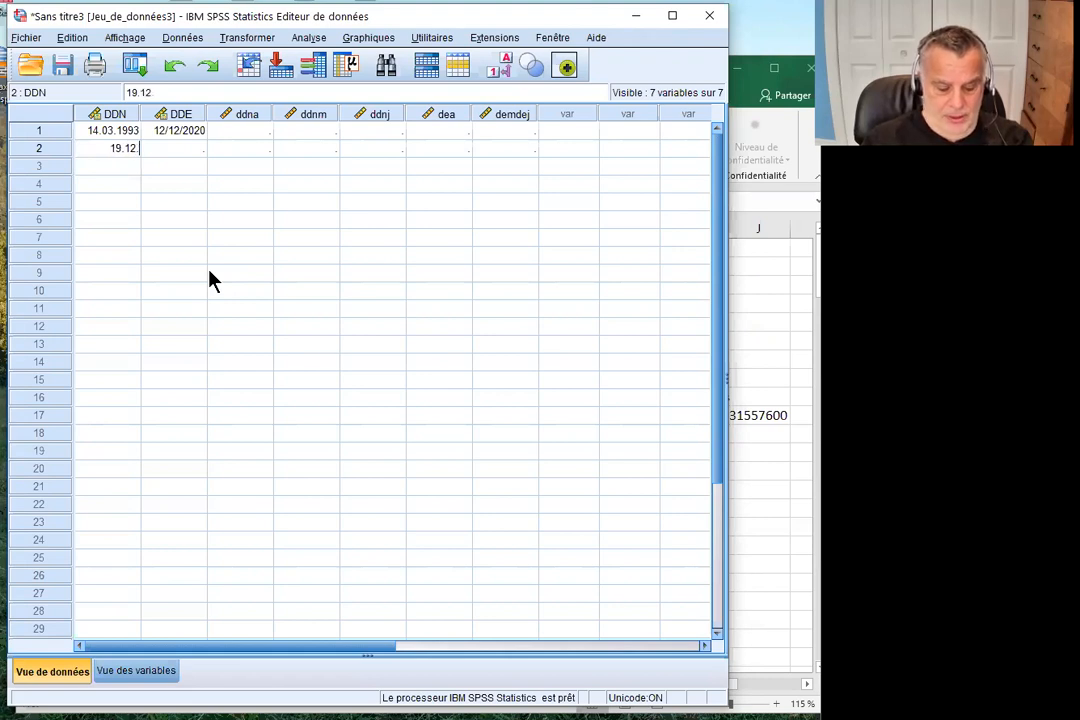
type("1966")
key("Return")
key("Up")
key("Up")
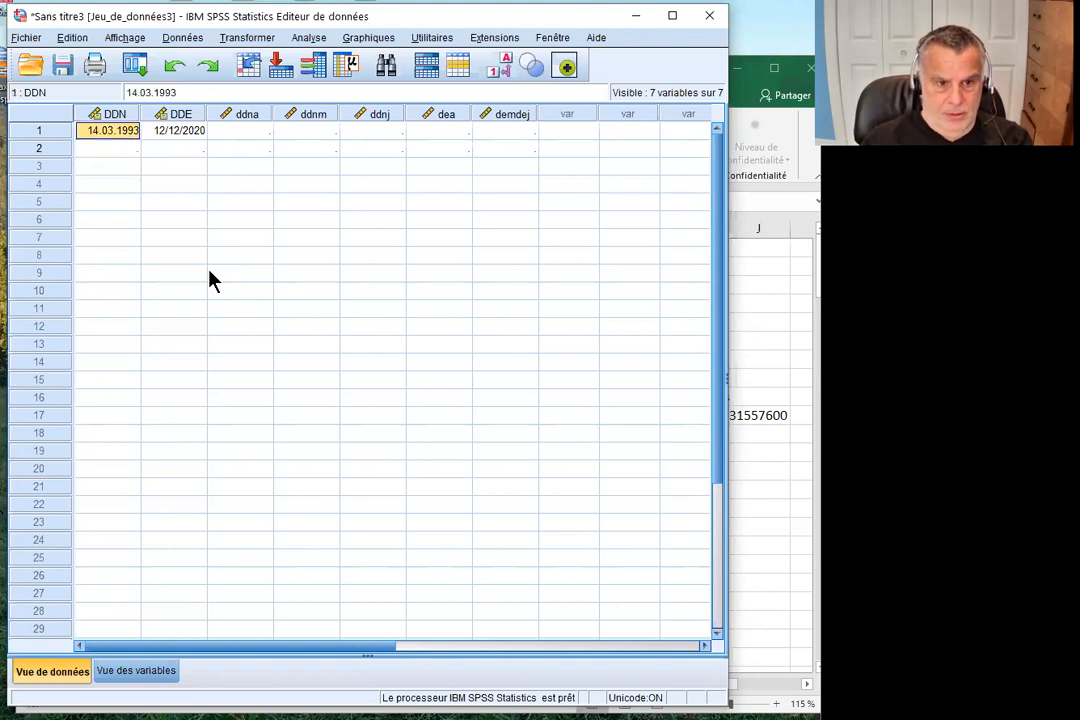
key("Down")
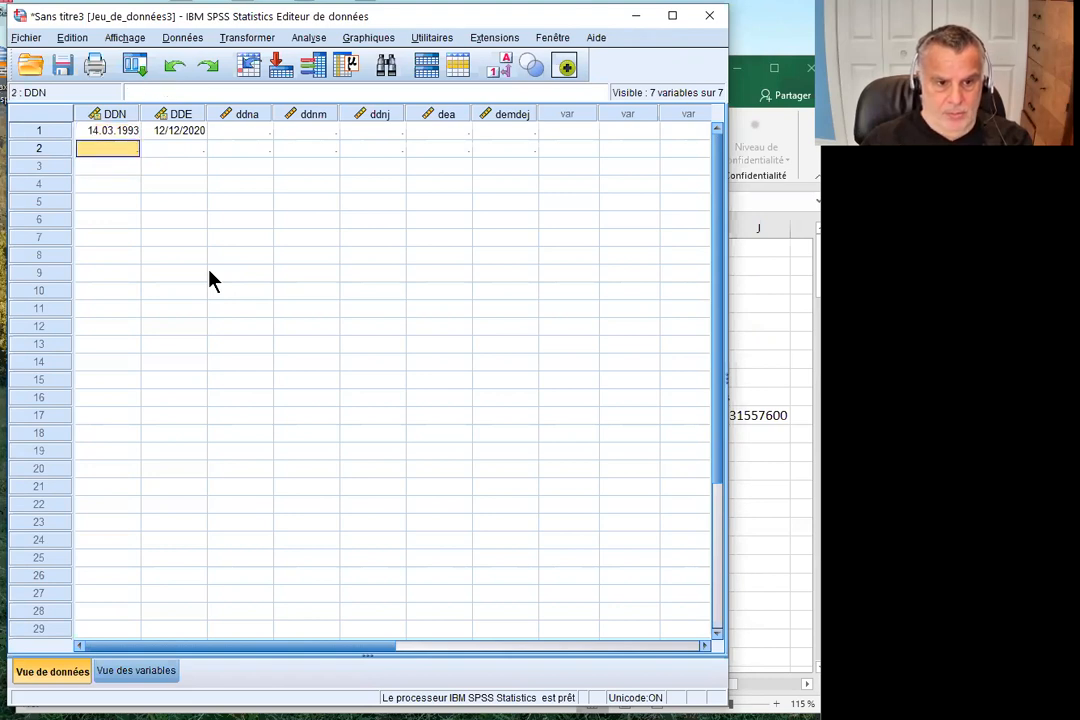
key("Up")
key("Down")
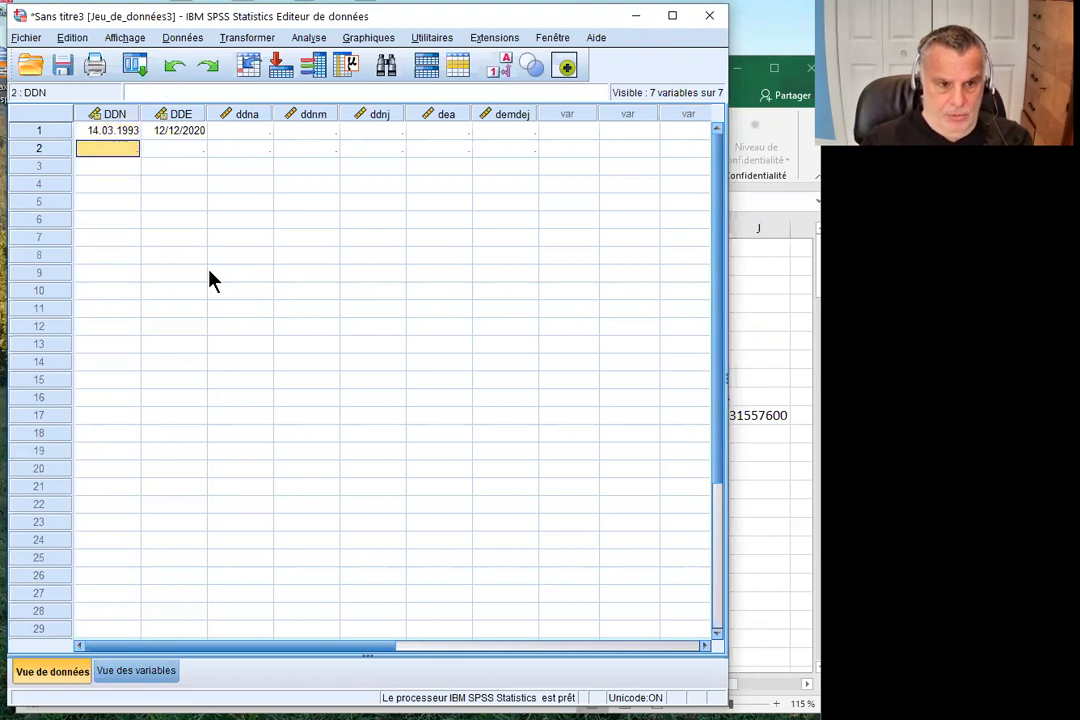
- Enter the second case's date of birth under DDN as day-month-year separated by hyphens
type("19-")
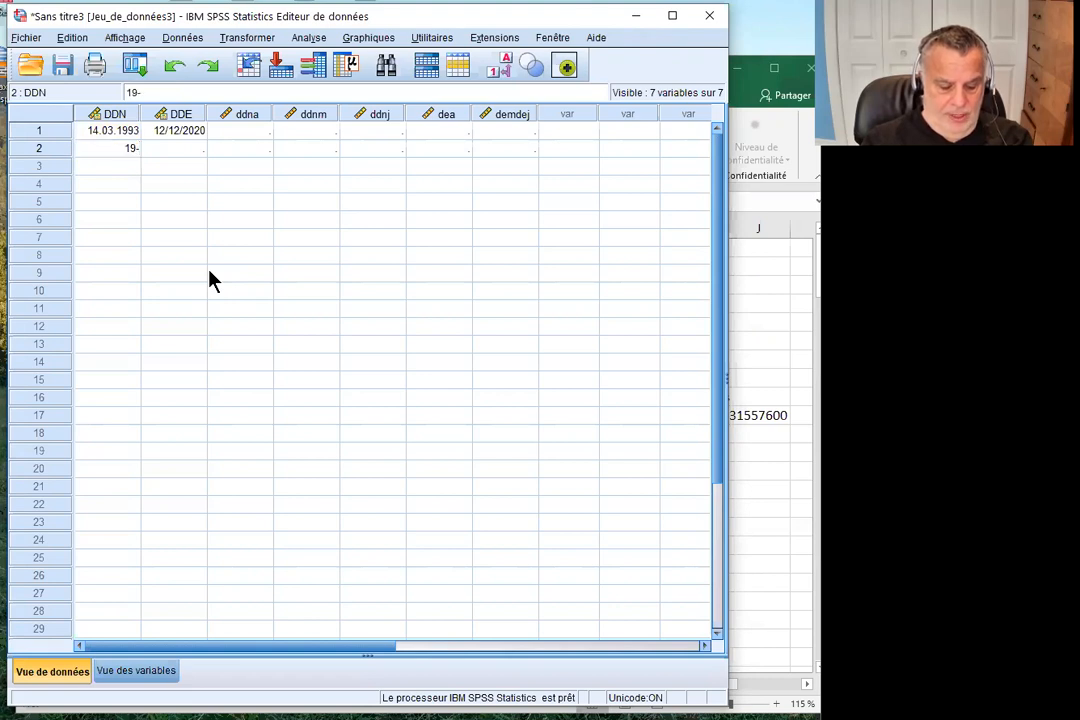
type("12-1")
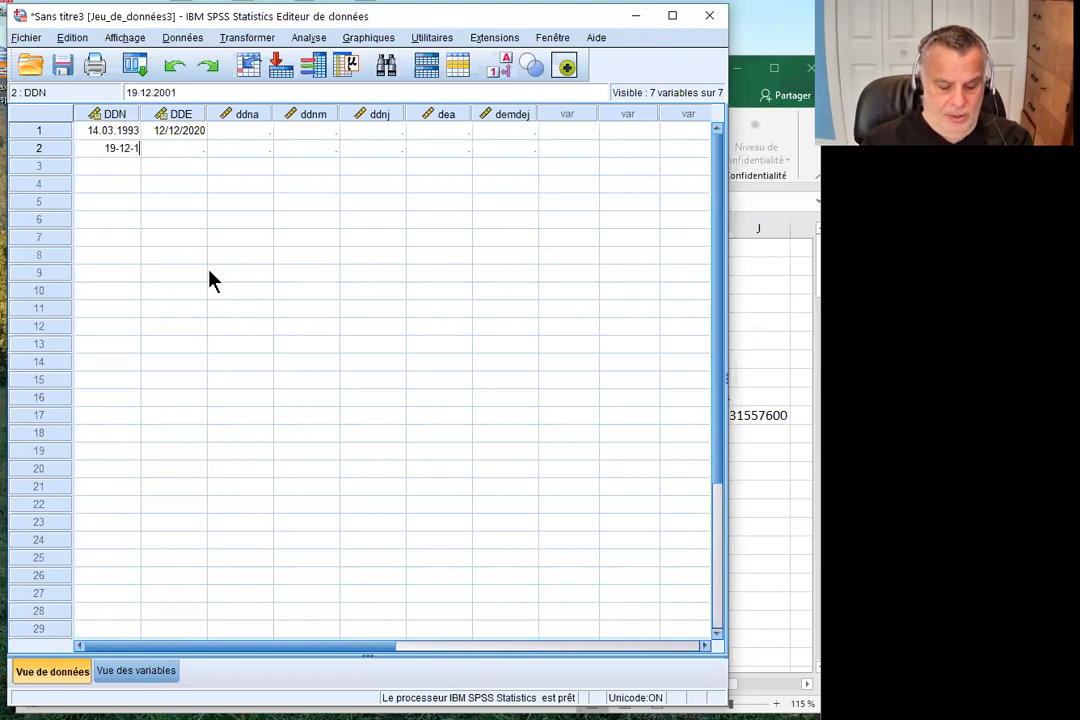
type("996")
key("Return")
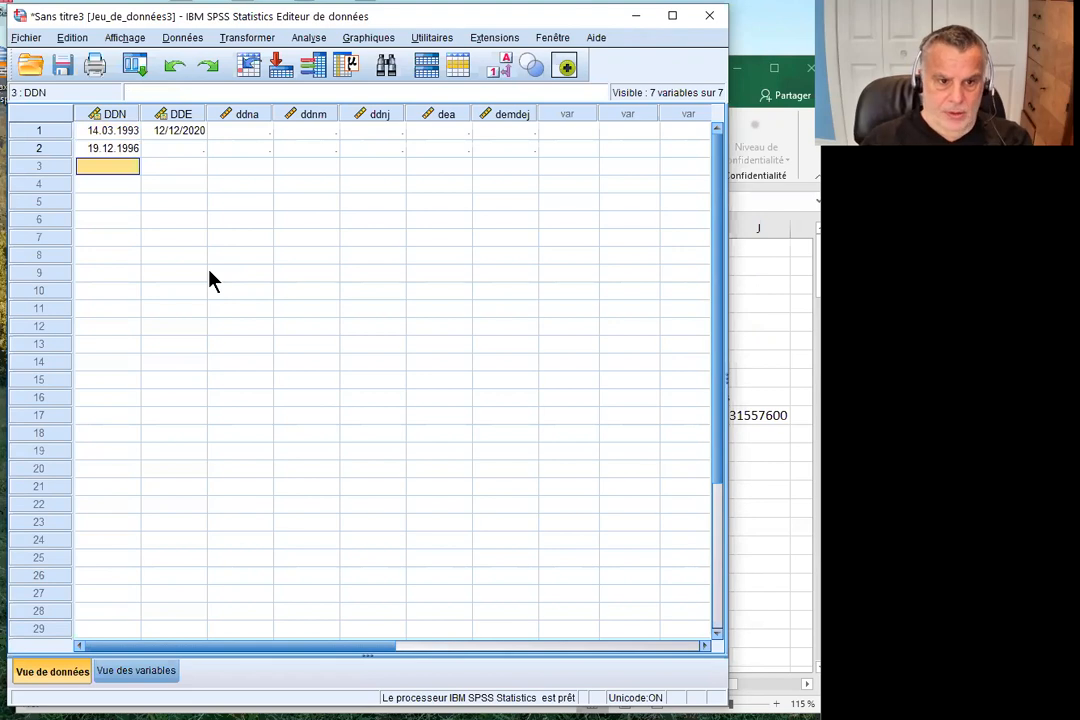
- Enter 12/12/2020 as the second case's date under DDE
key("Up")
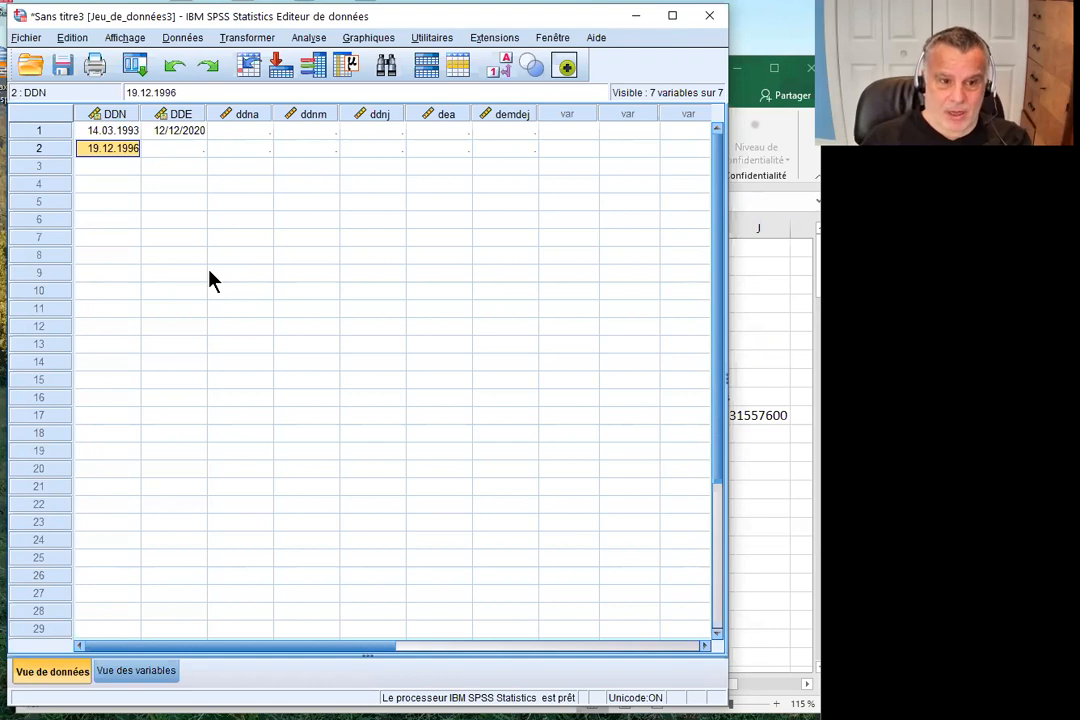
key("Right")
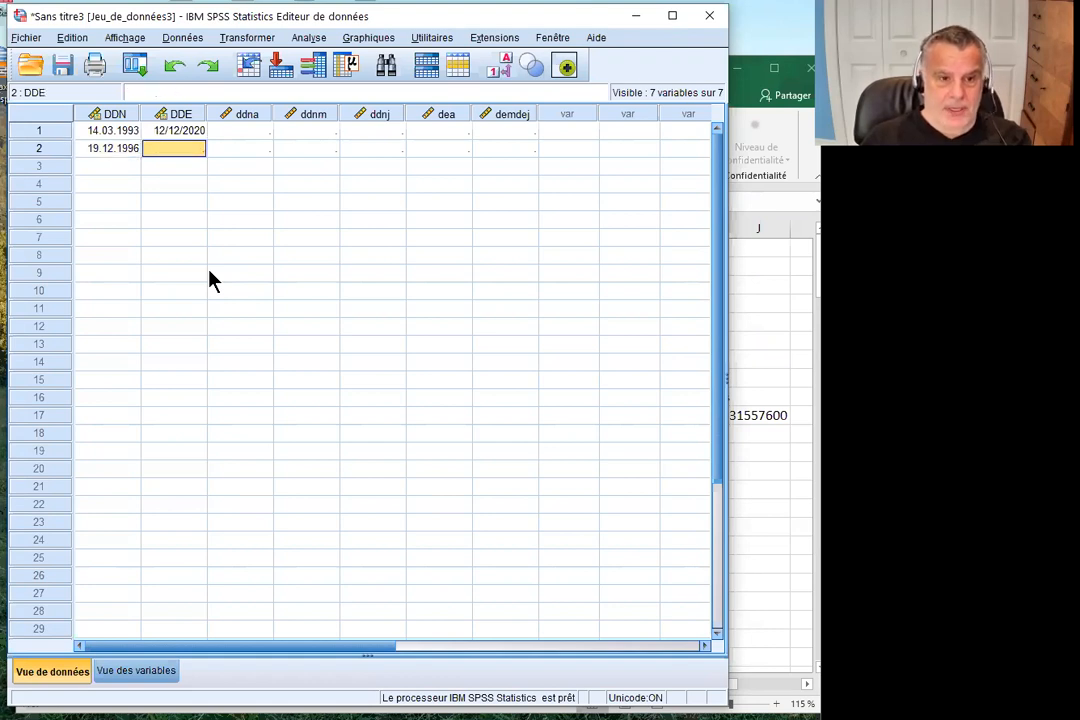
key("Up")
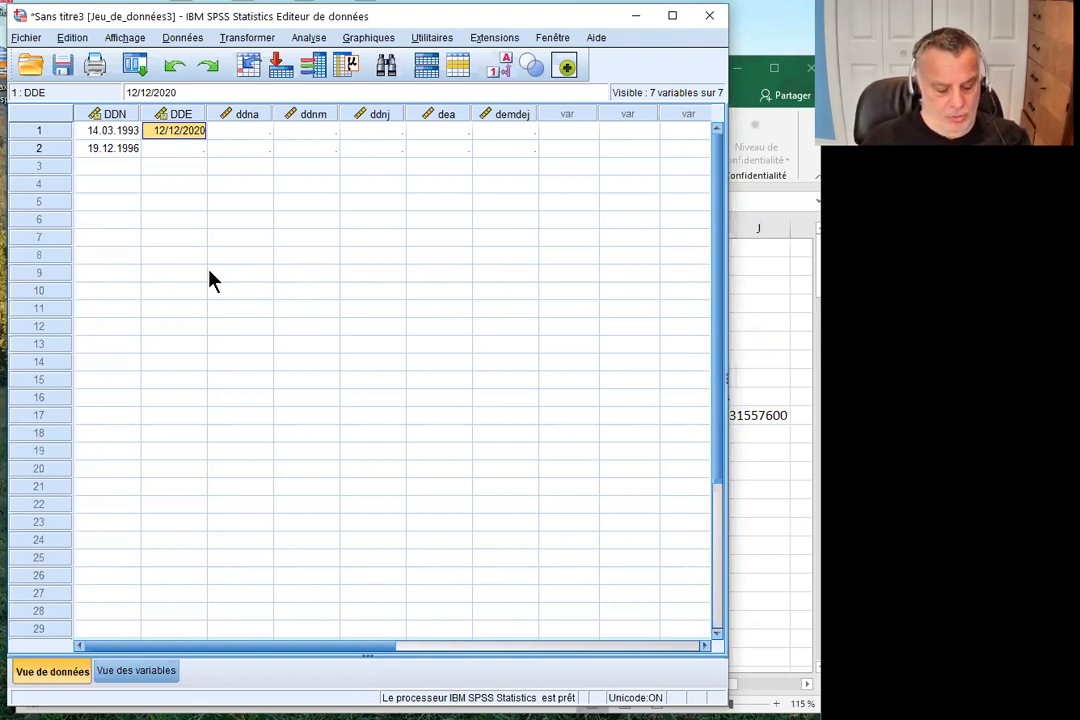
key("Down")
type("12/12/2020")
key("Down")
key("Up")
key("Up")
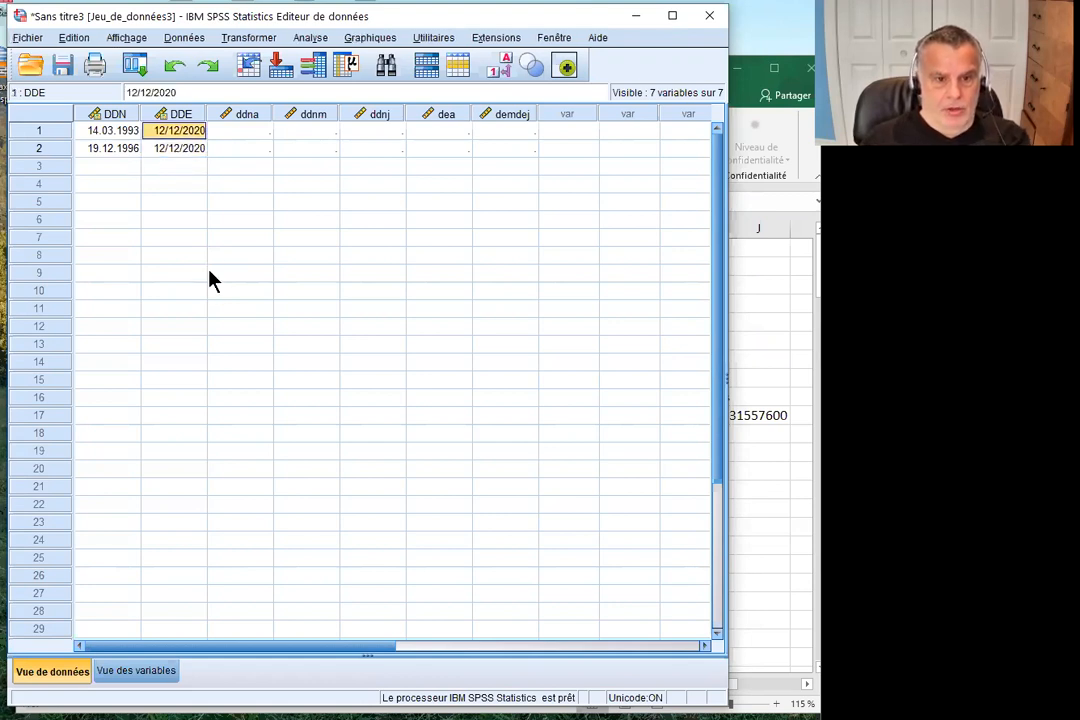
key("Right")
key("Right")
key("Right")
key("Right")
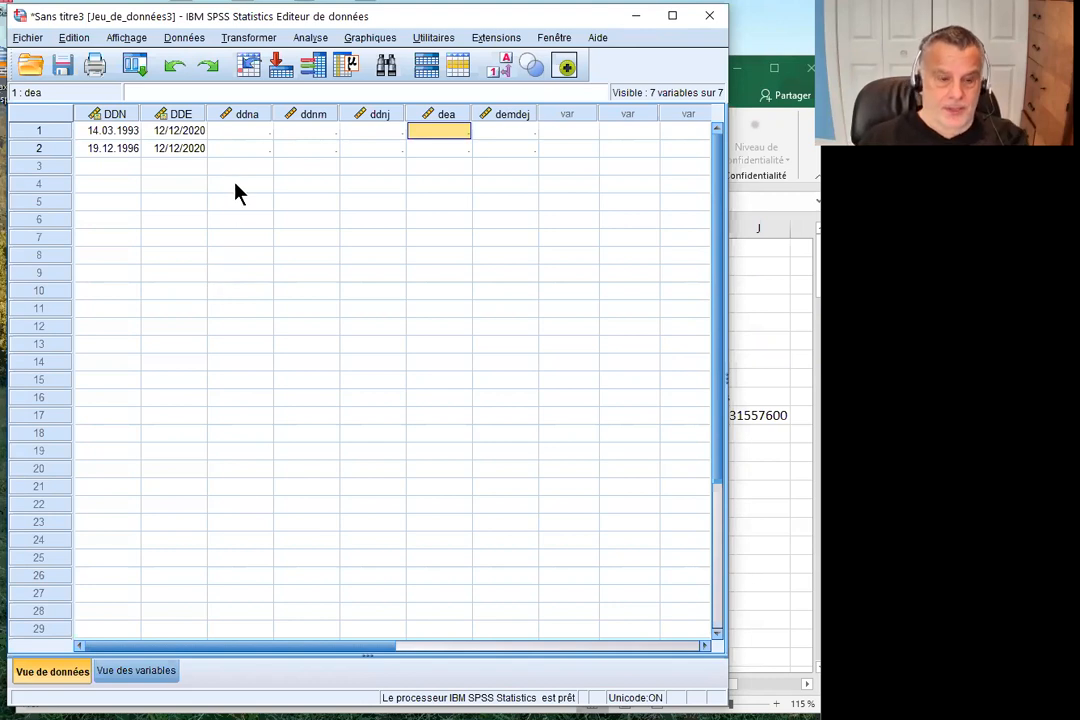
left_click(203, 136)
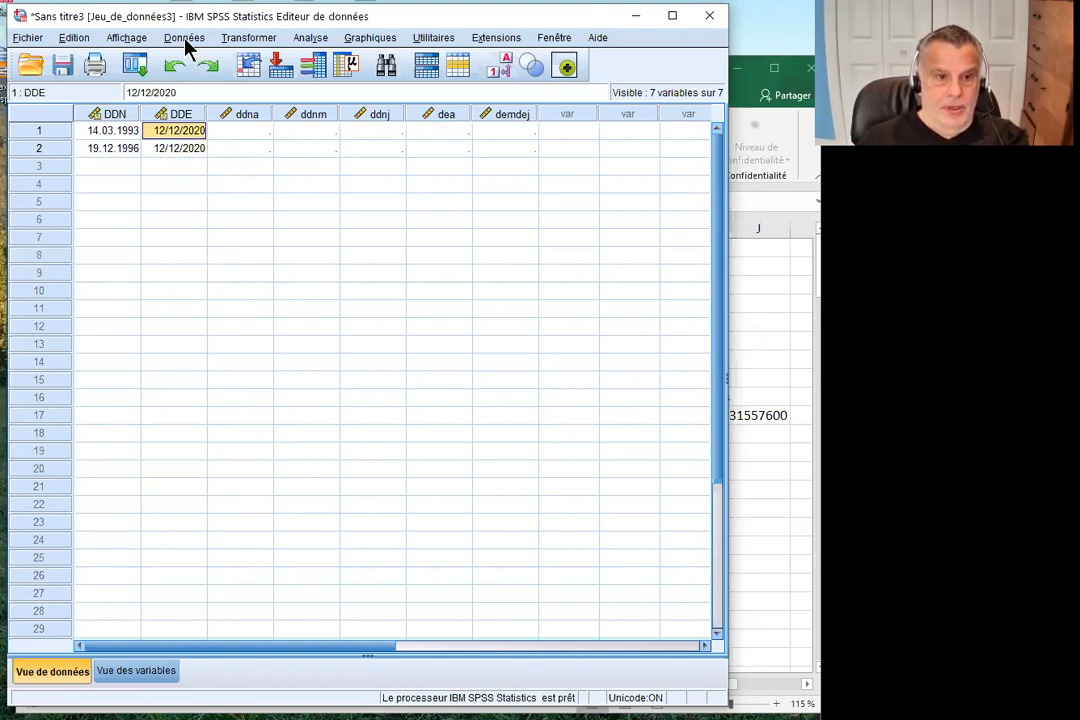
- Start the Date and Time Wizard and choose to calculate with dates, using the number of time units between two dates
left_click(193, 41)
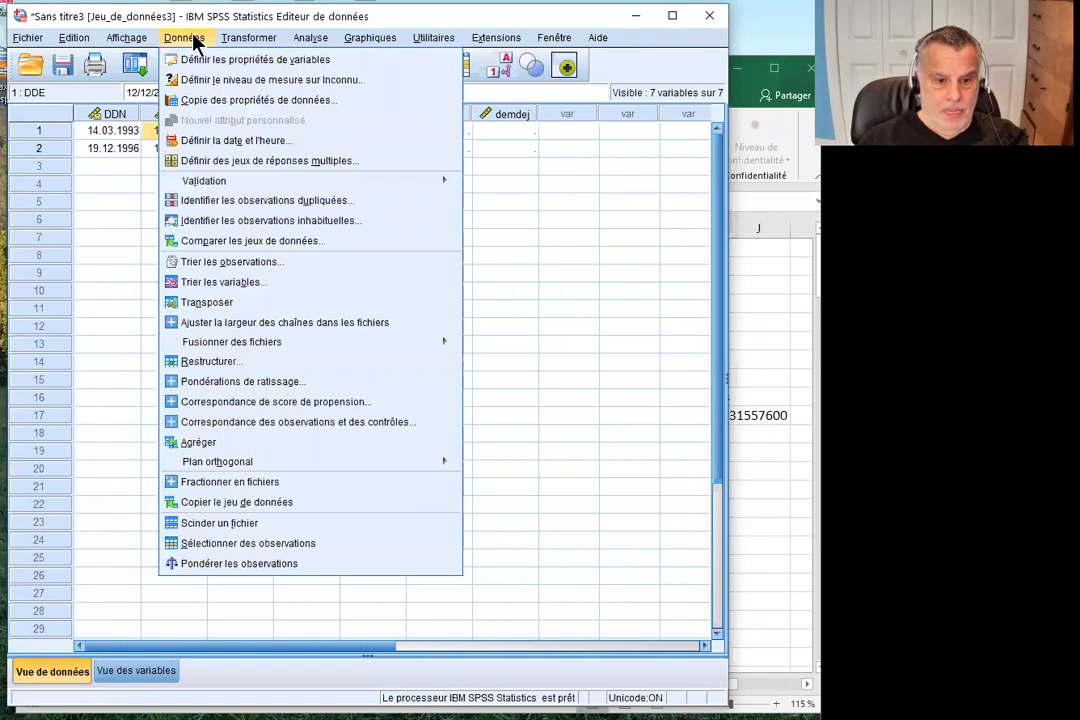
mouse_move(84, 46)
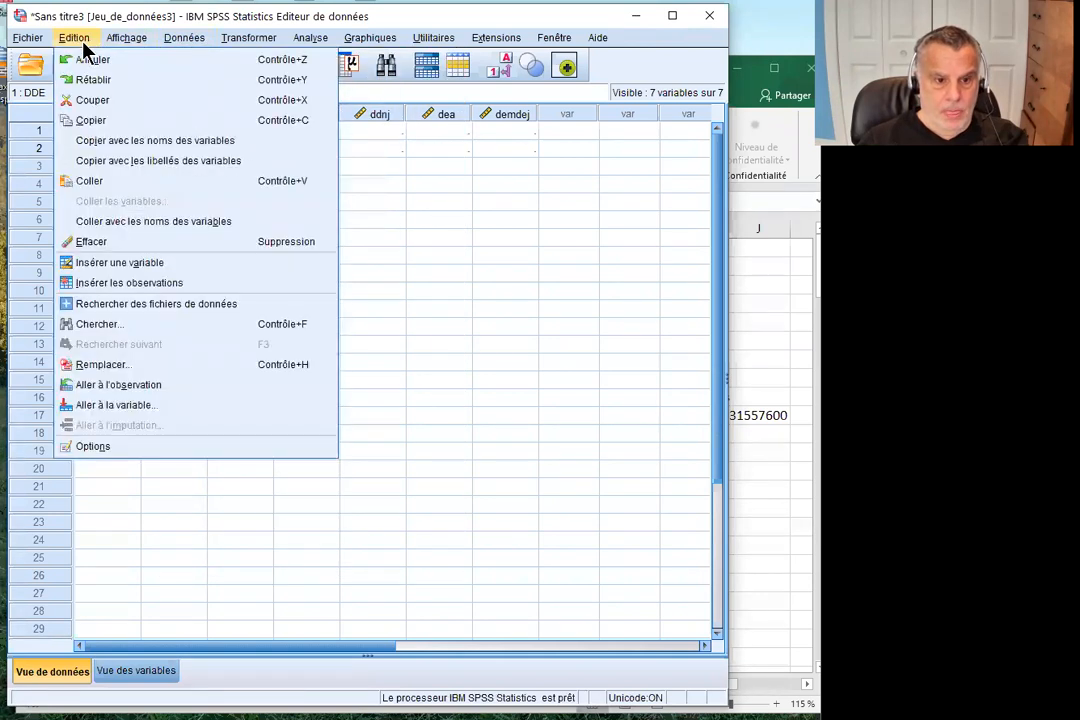
mouse_move(265, 48)
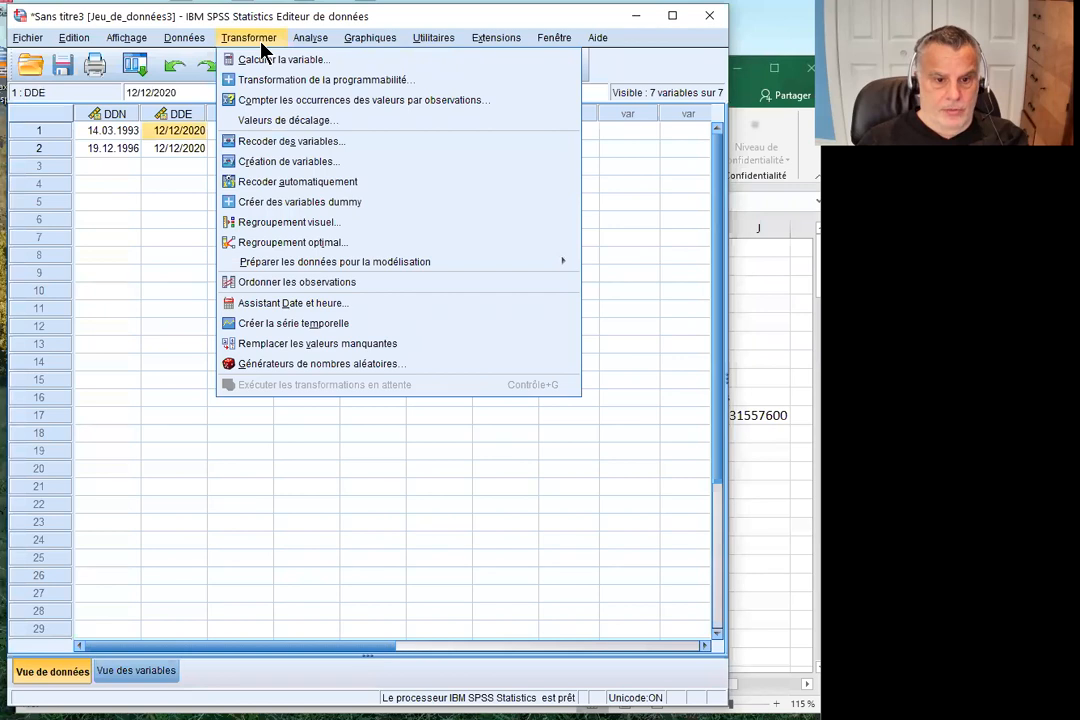
left_click(313, 303)
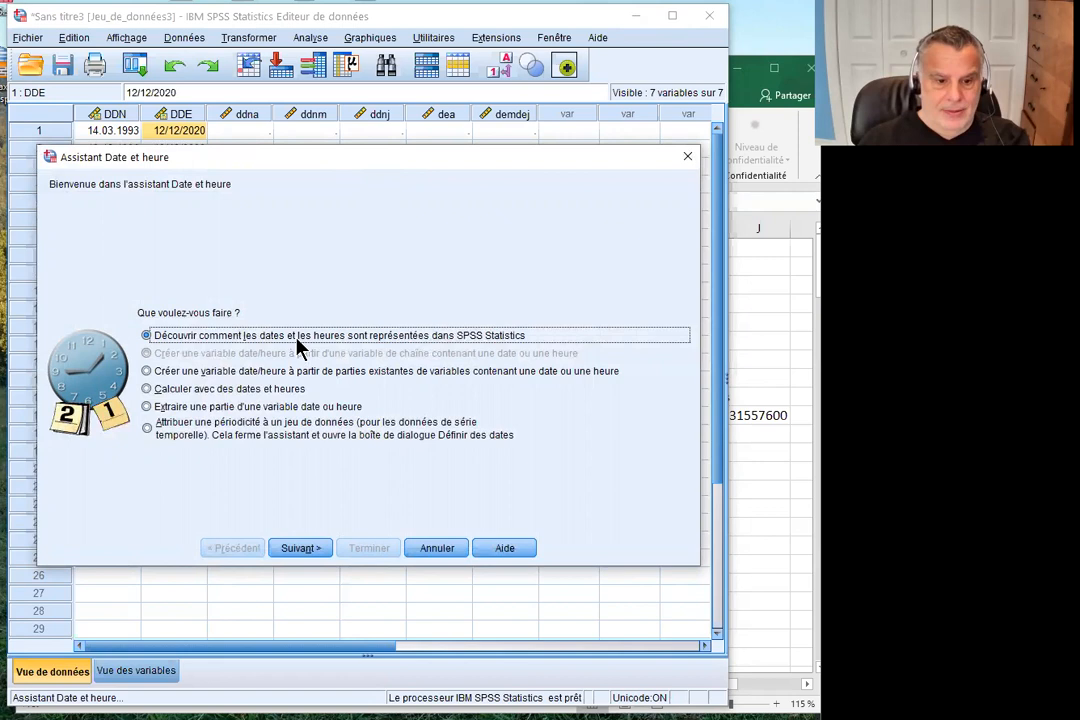
left_click(221, 391)
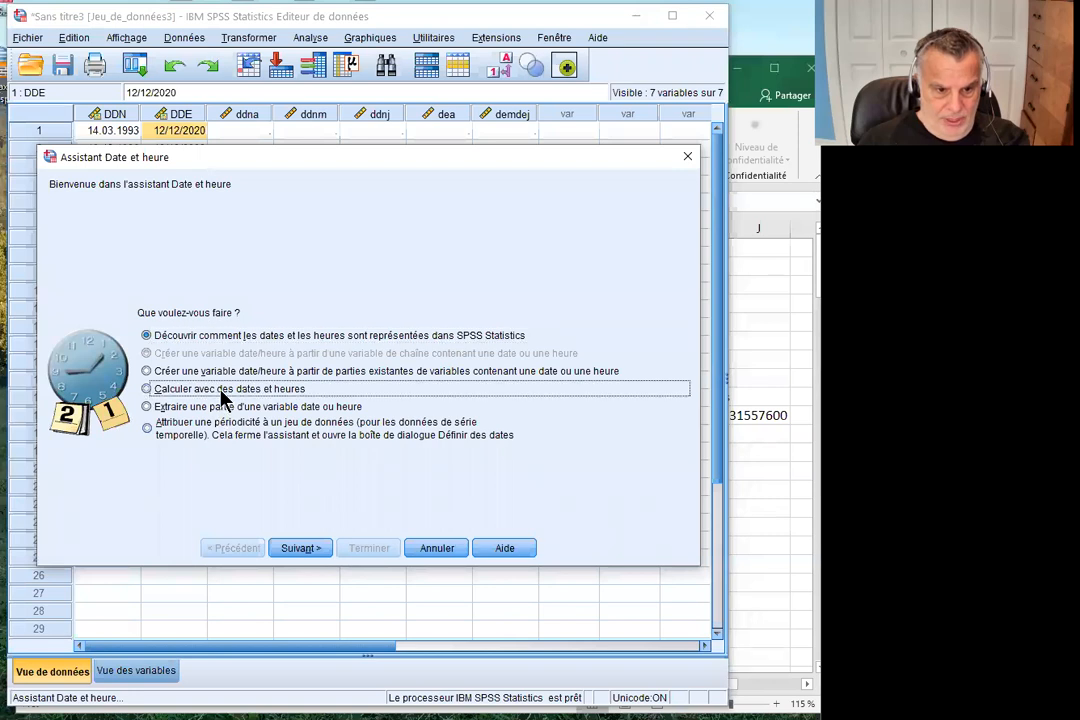
left_click(298, 548)
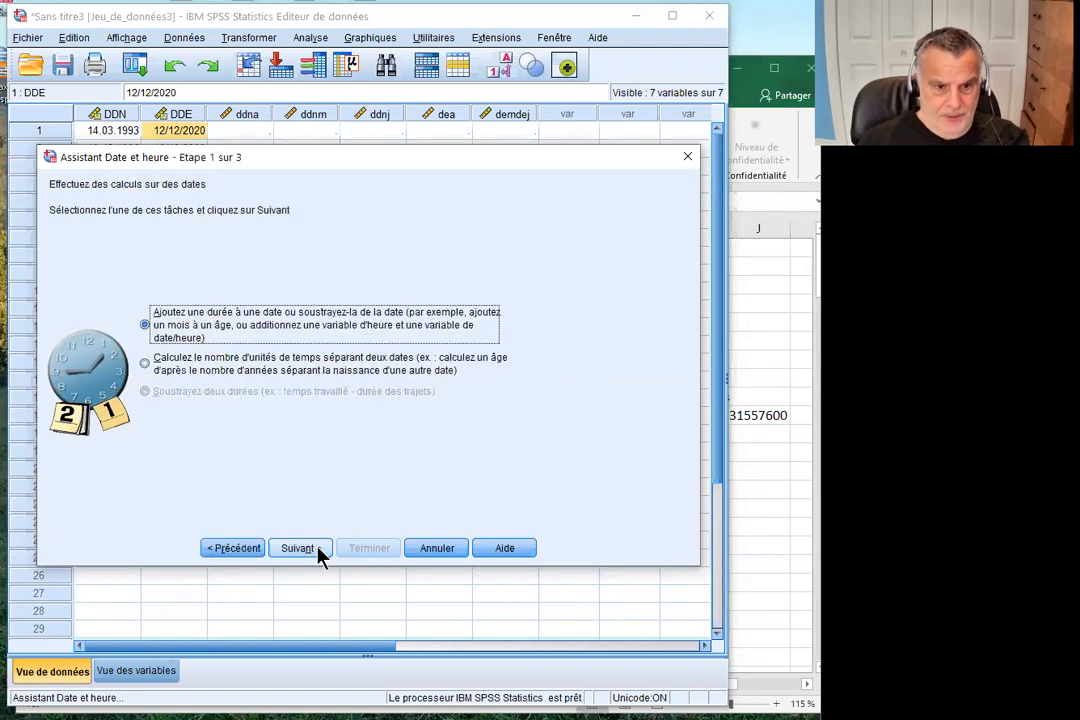
left_click(232, 370)
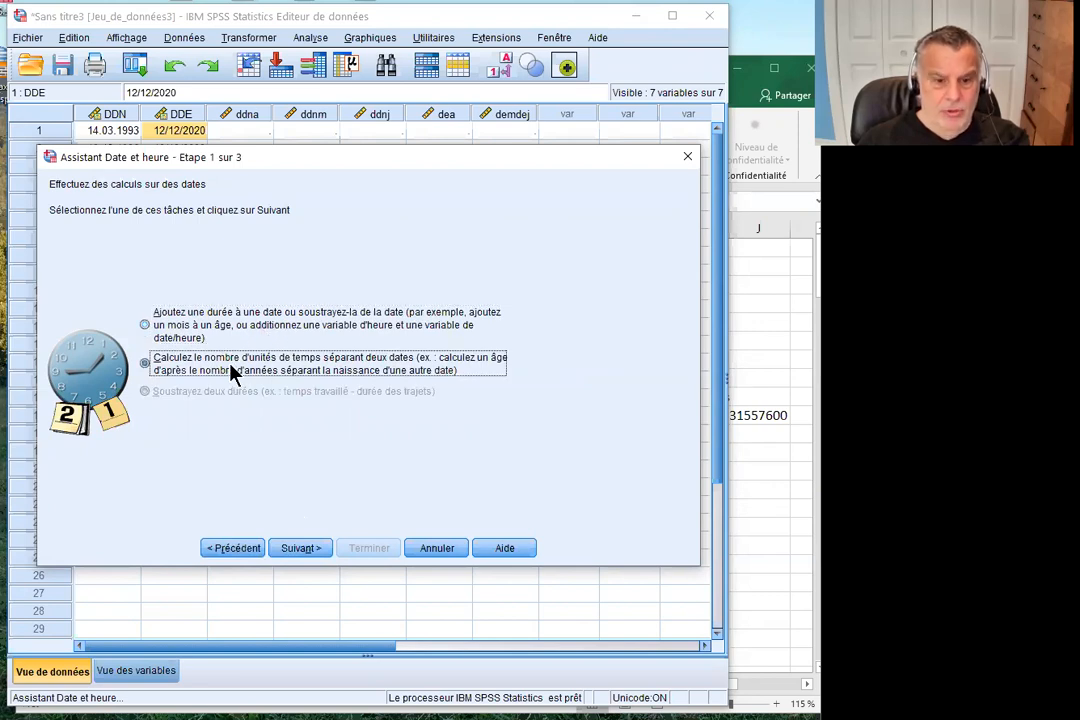
left_click(313, 553)
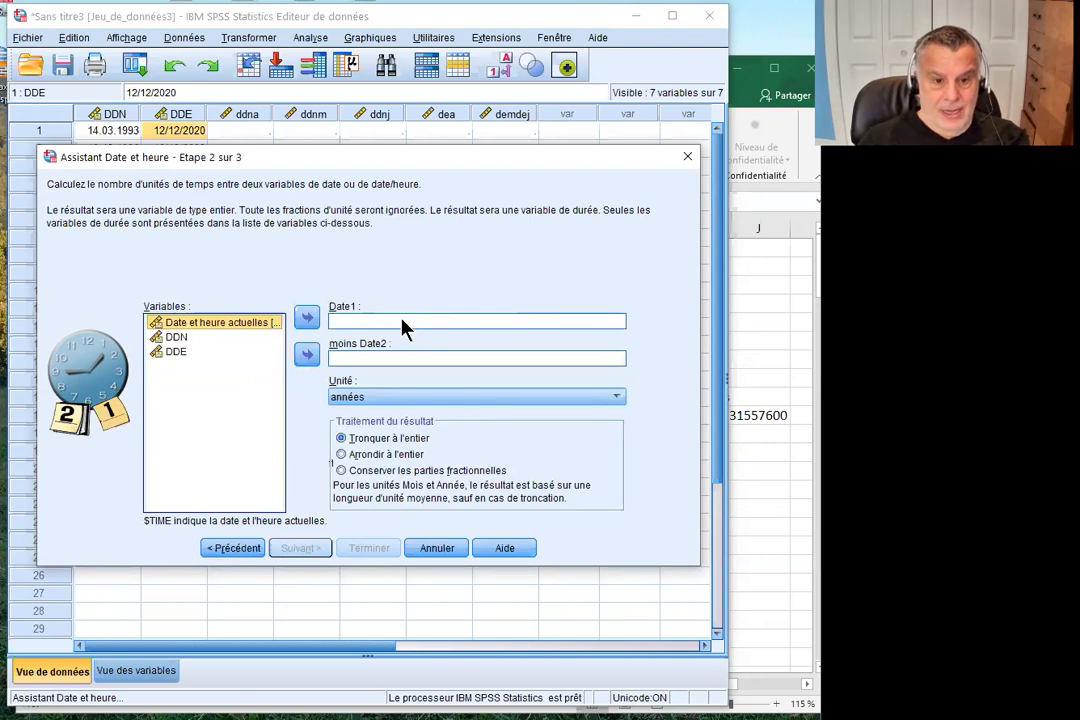
- Assign DDE as Date1 and DDN as the subtracted Date2 in the time-difference calculation
left_click(176, 352)
left_click(307, 318)
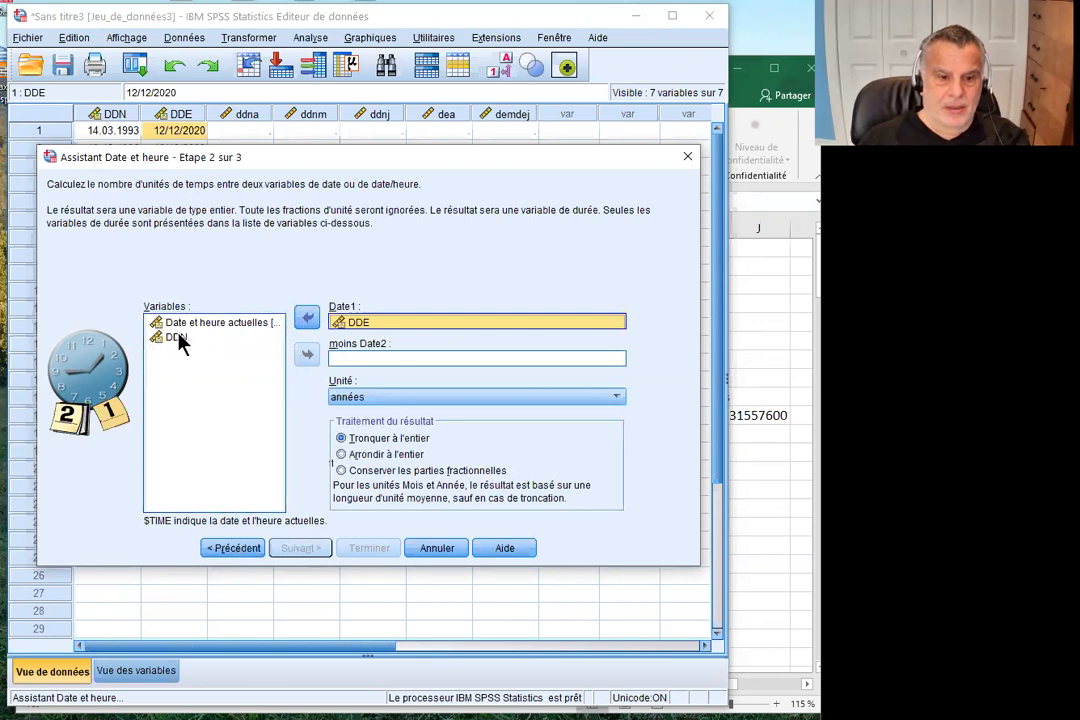
left_click(176, 338)
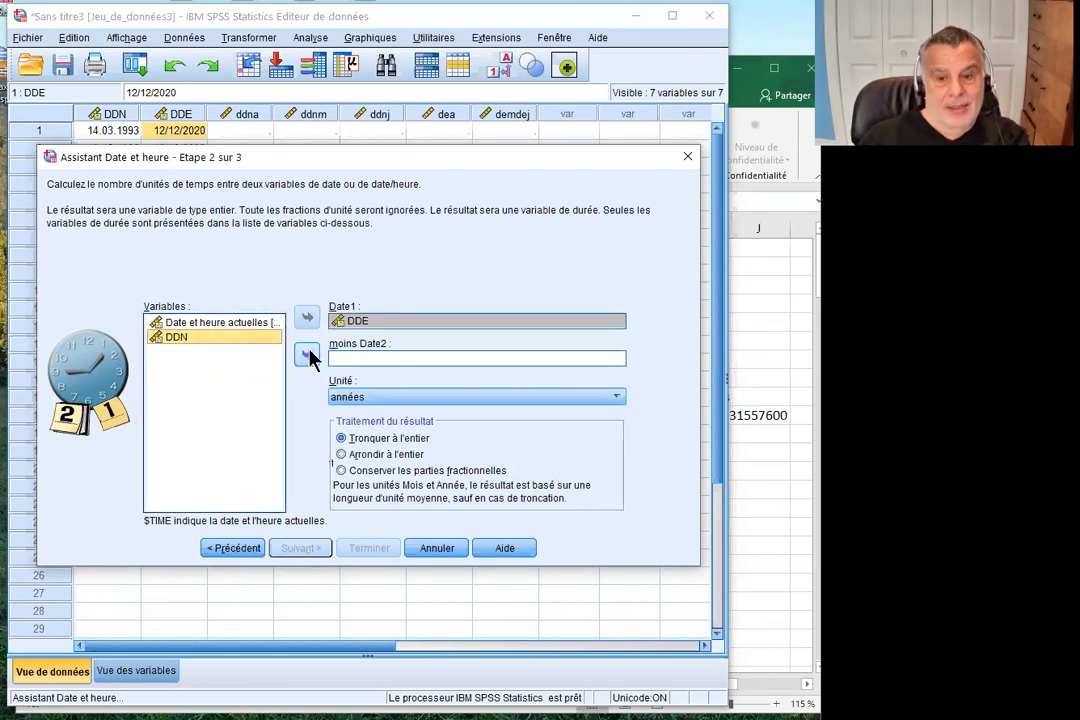
left_click(308, 355)
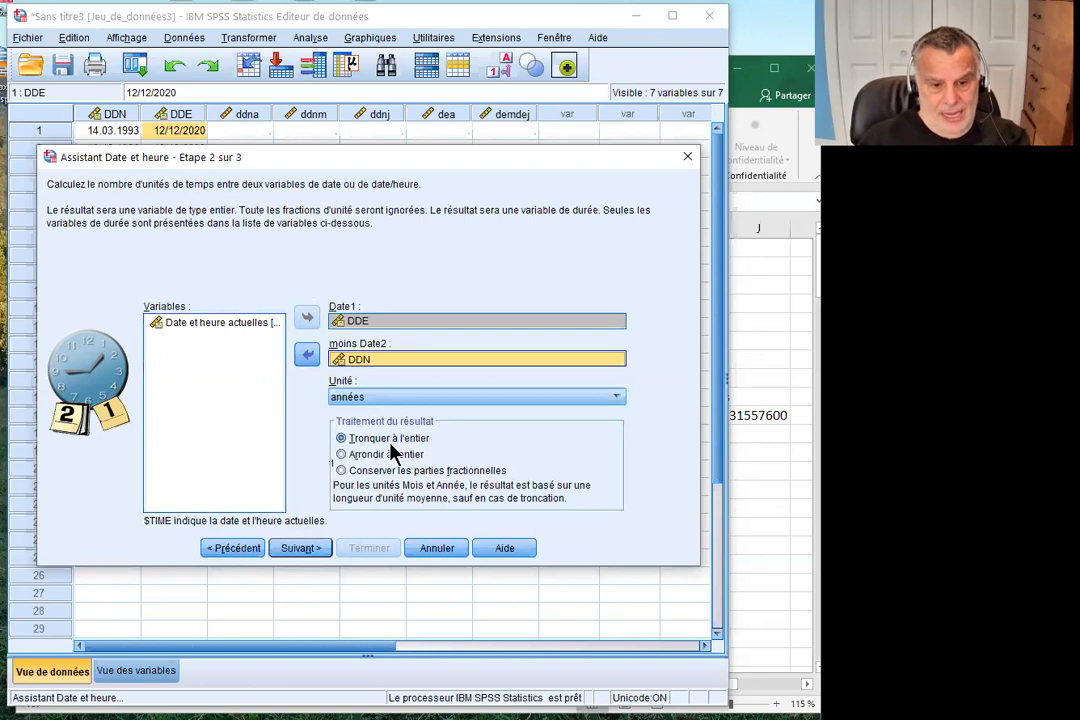
- Name the result variable age1, label it "age du sujet", and create the variable immediately
left_click(298, 548)
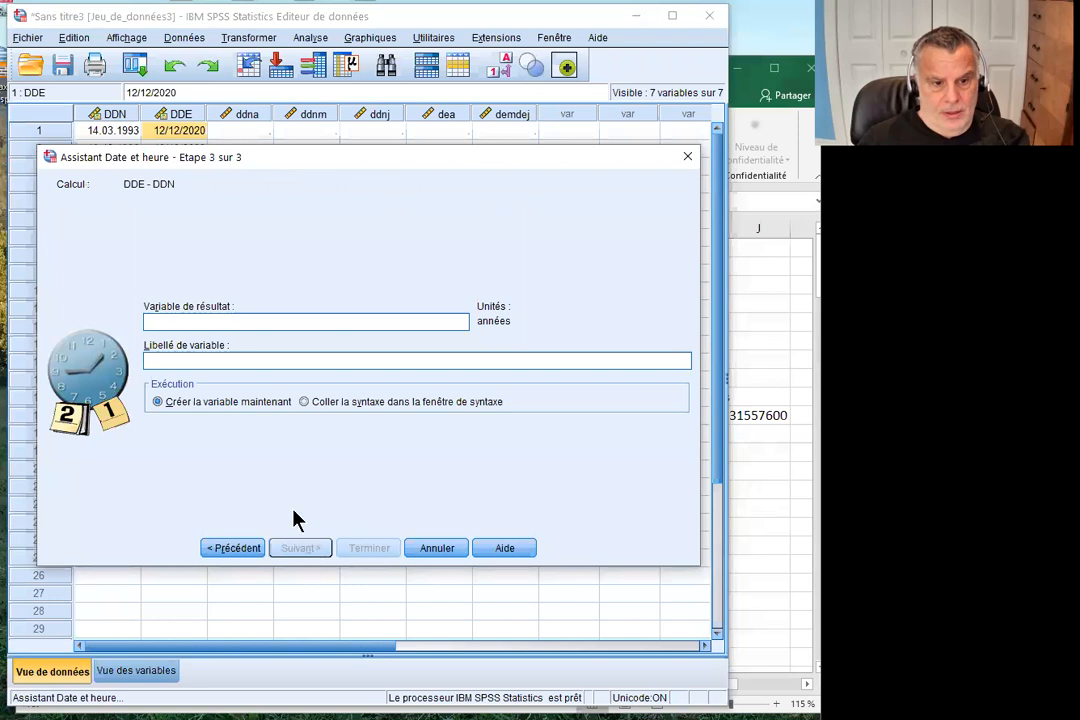
type("a")
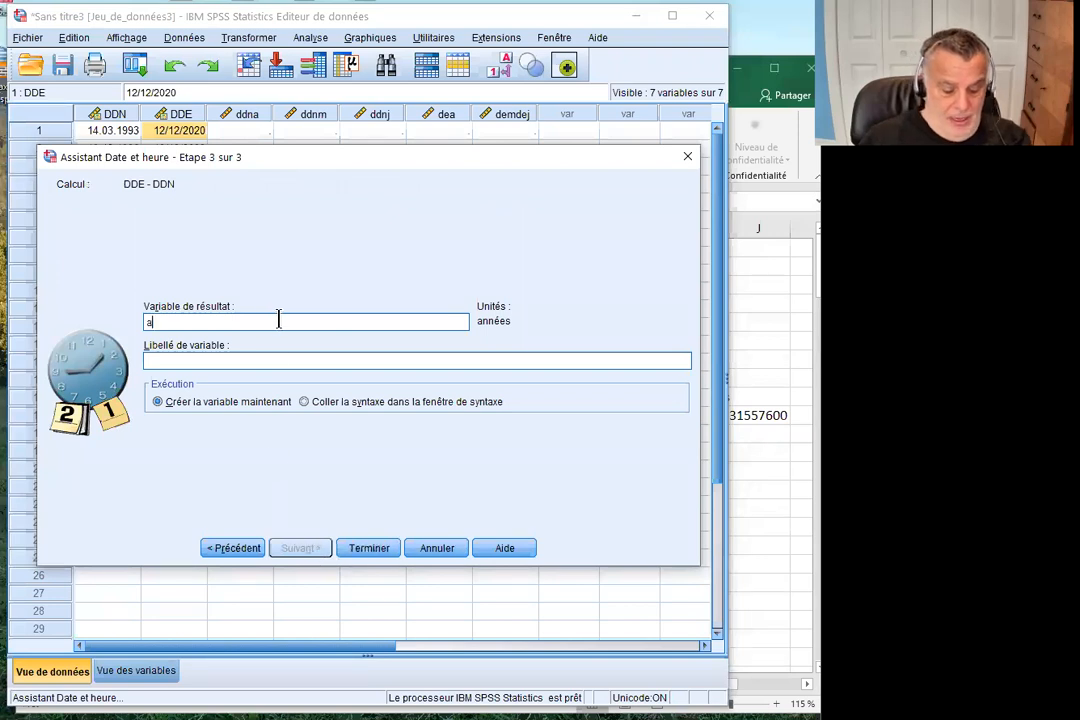
type("ge1")
left_click(265, 362)
type("age du sujet")
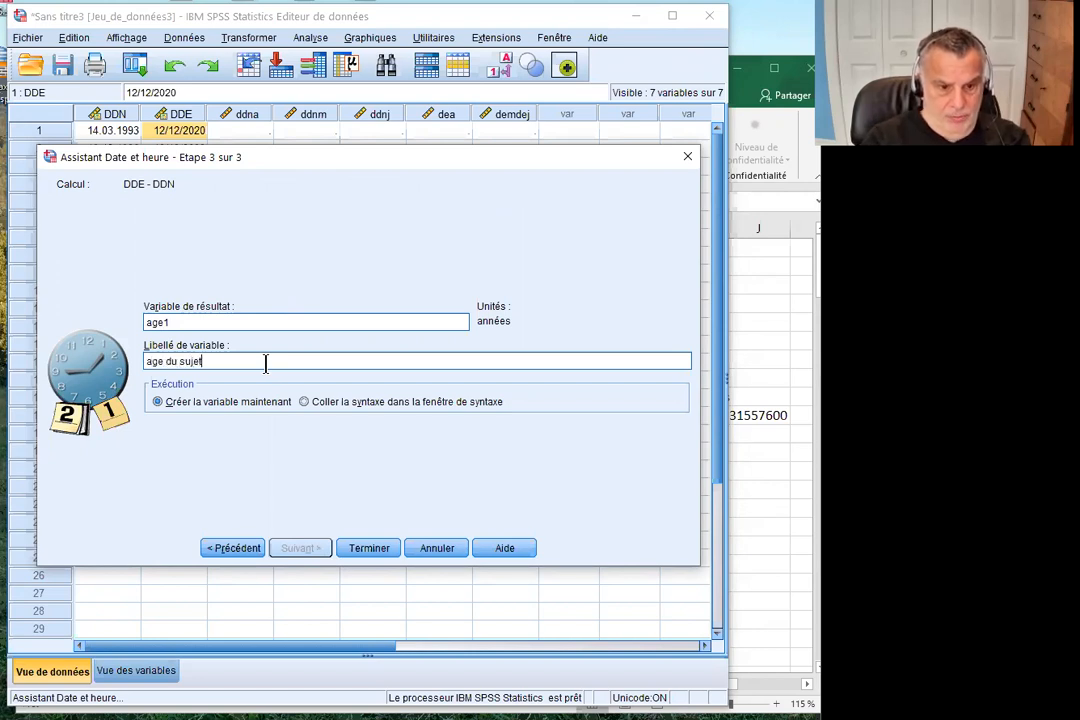
left_click(386, 557)
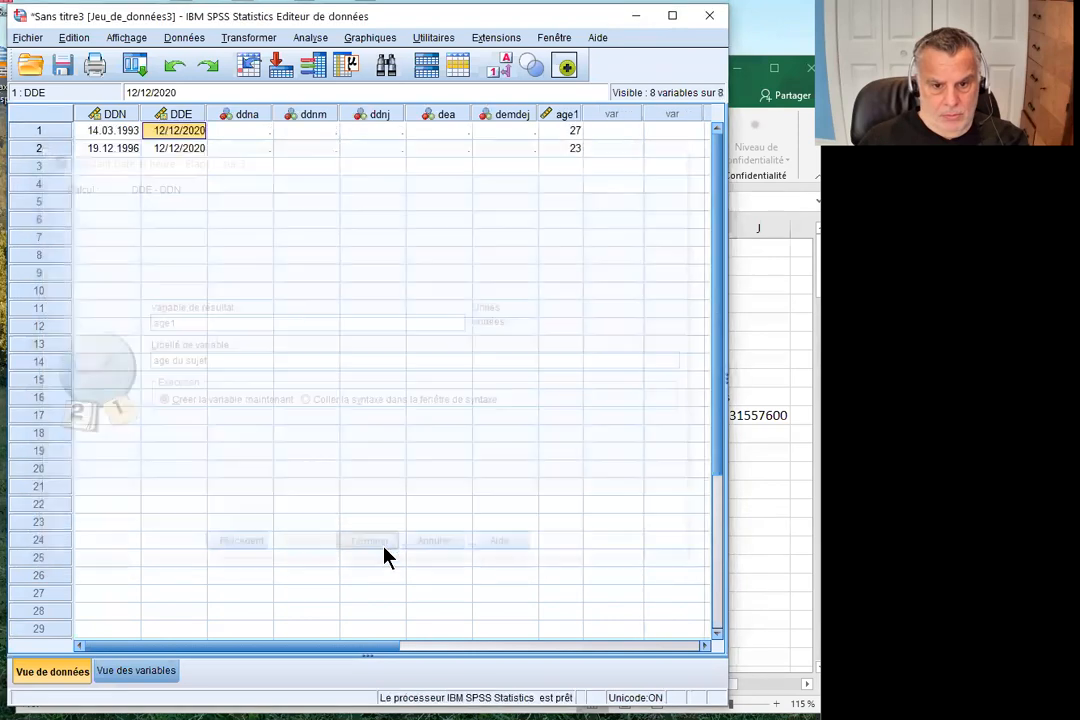
left_click(400, 273)
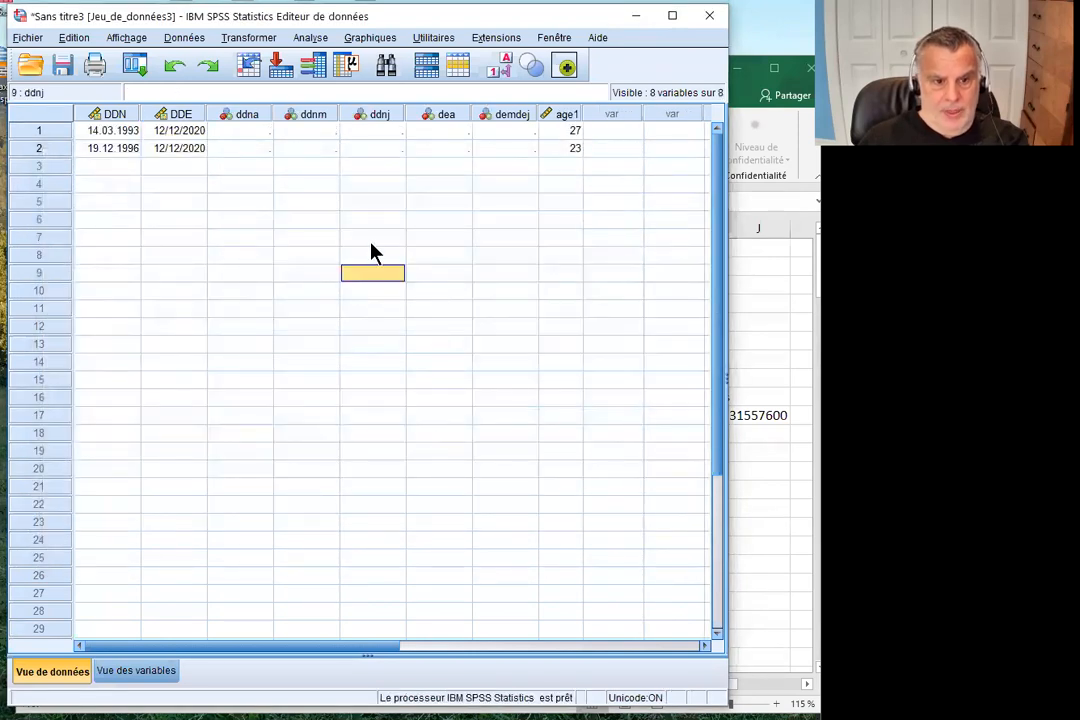
left_click(62, 70)
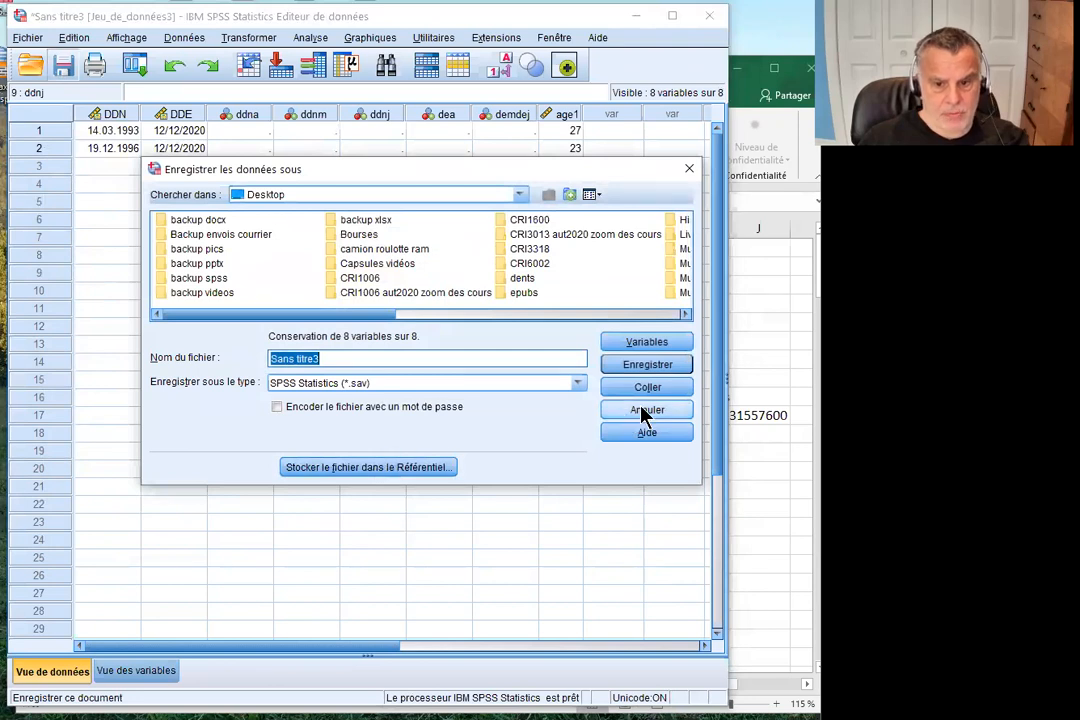
left_click(645, 412)
left_click(438, 397)
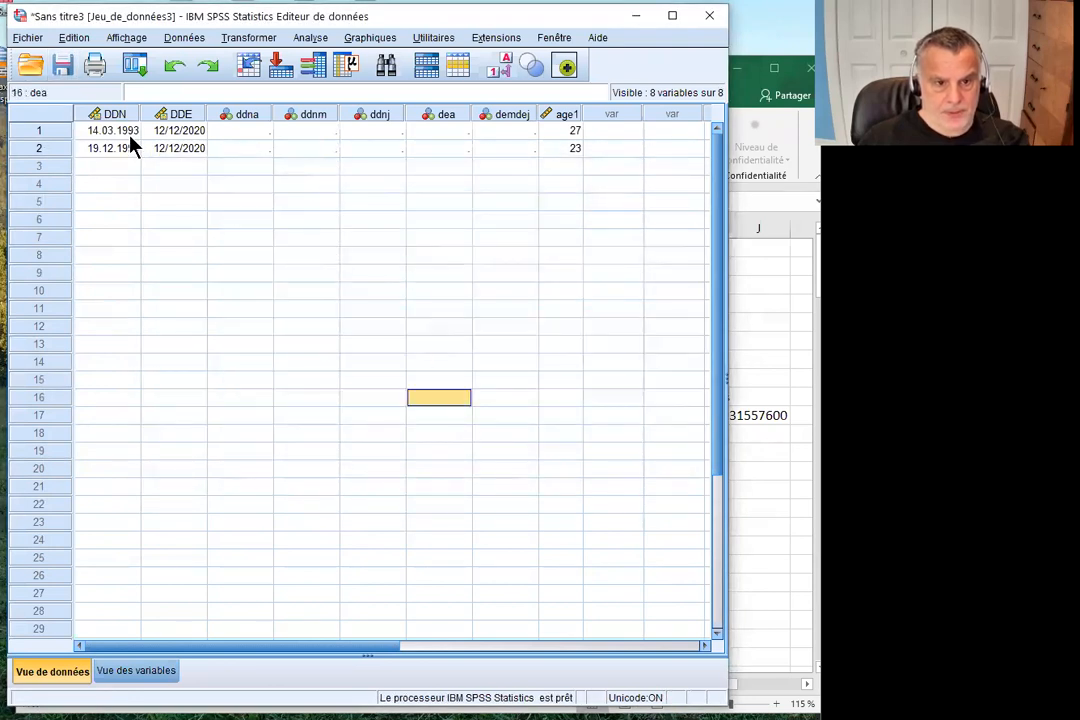
left_click(98, 133)
left_click(565, 131)
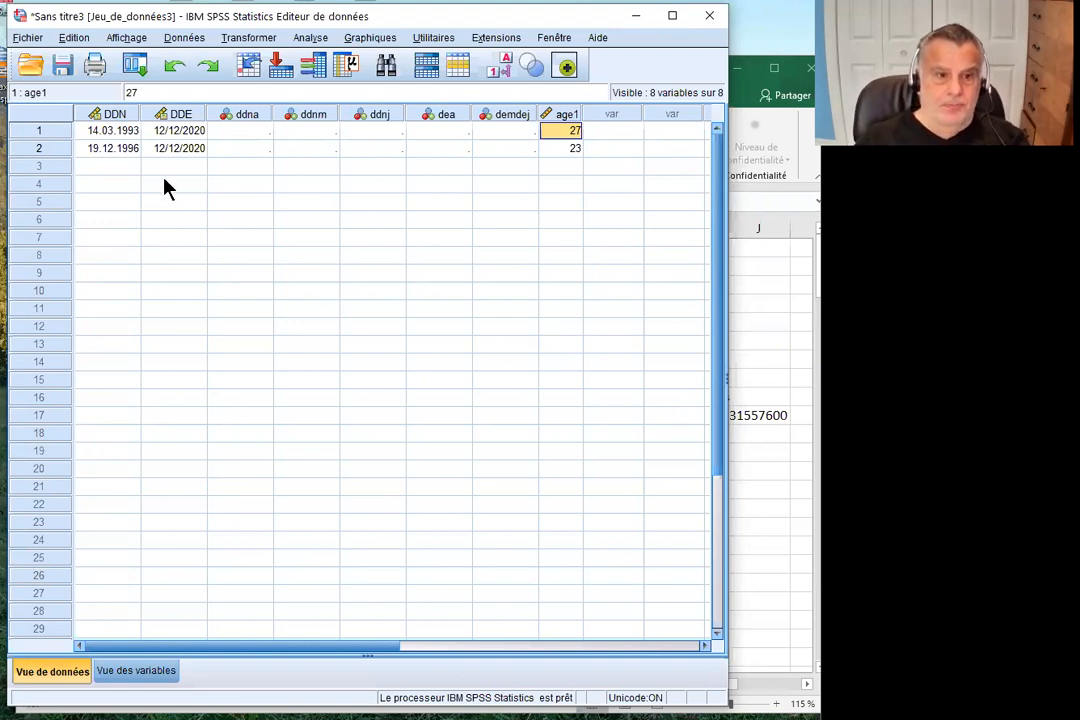
- Create a new syntax file and place its window just below the two data rows
left_click(34, 38)
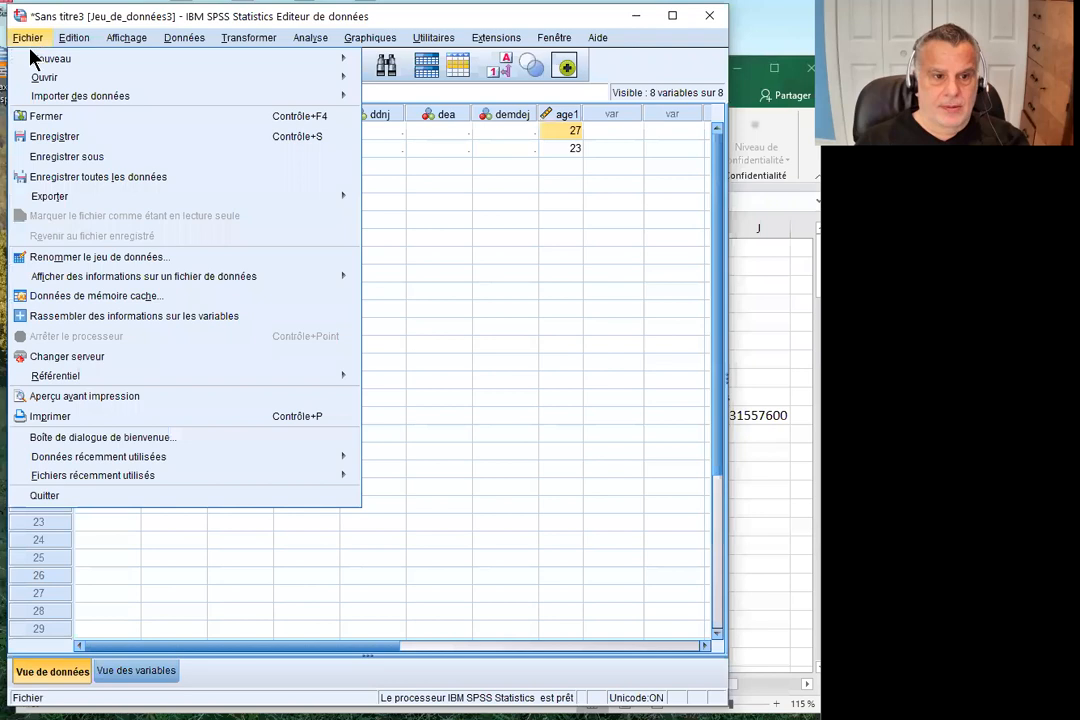
mouse_move(112, 60)
left_click(393, 84)
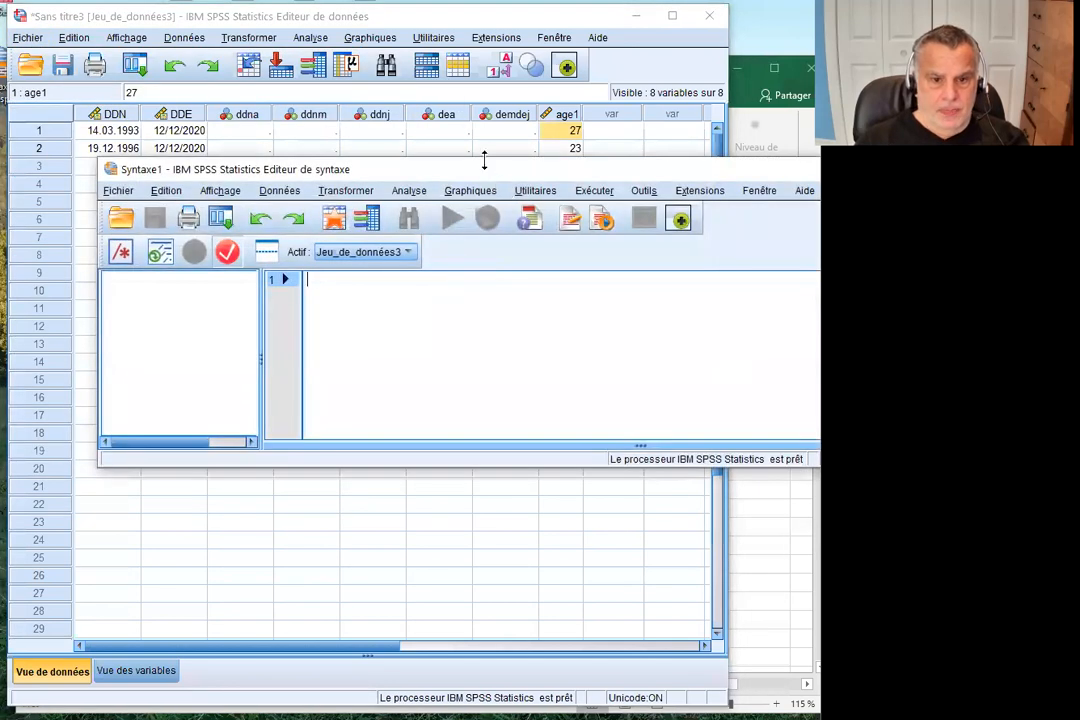
left_click_drag(484, 160, 319, 234)
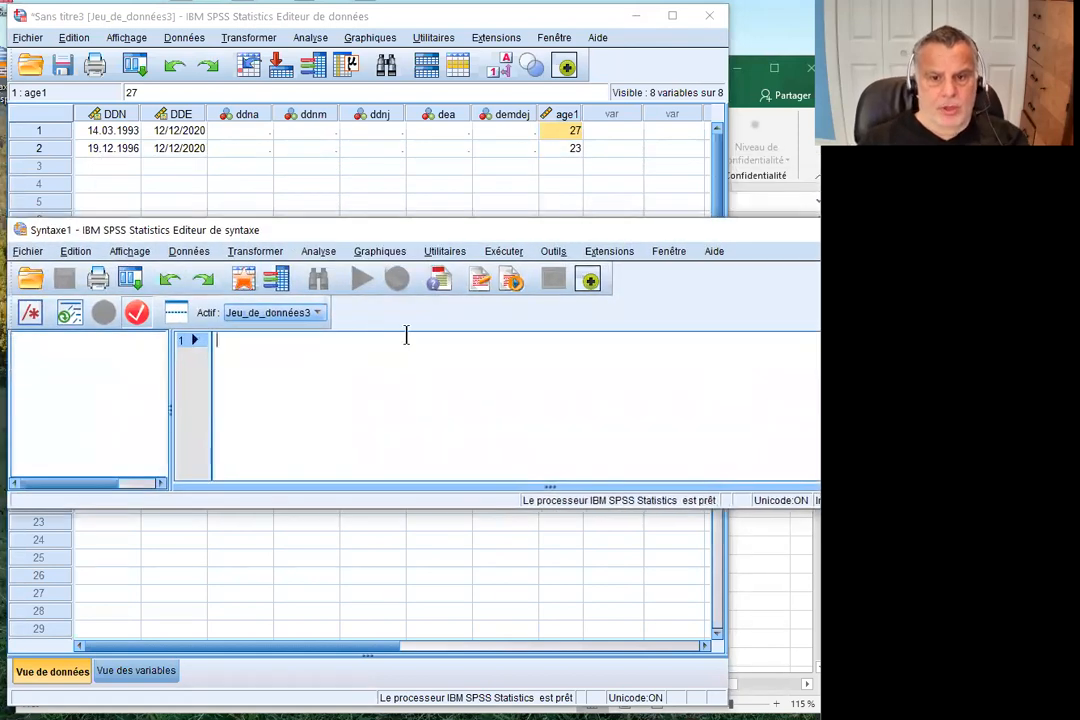
- Add blank lines to the syntax file and write "compute age2=dde-ddn." on line 2
key("Return")
key("Return")
key("Return")
key("Return")
key("Up")
key("Up")
key("Up")
key("Down")
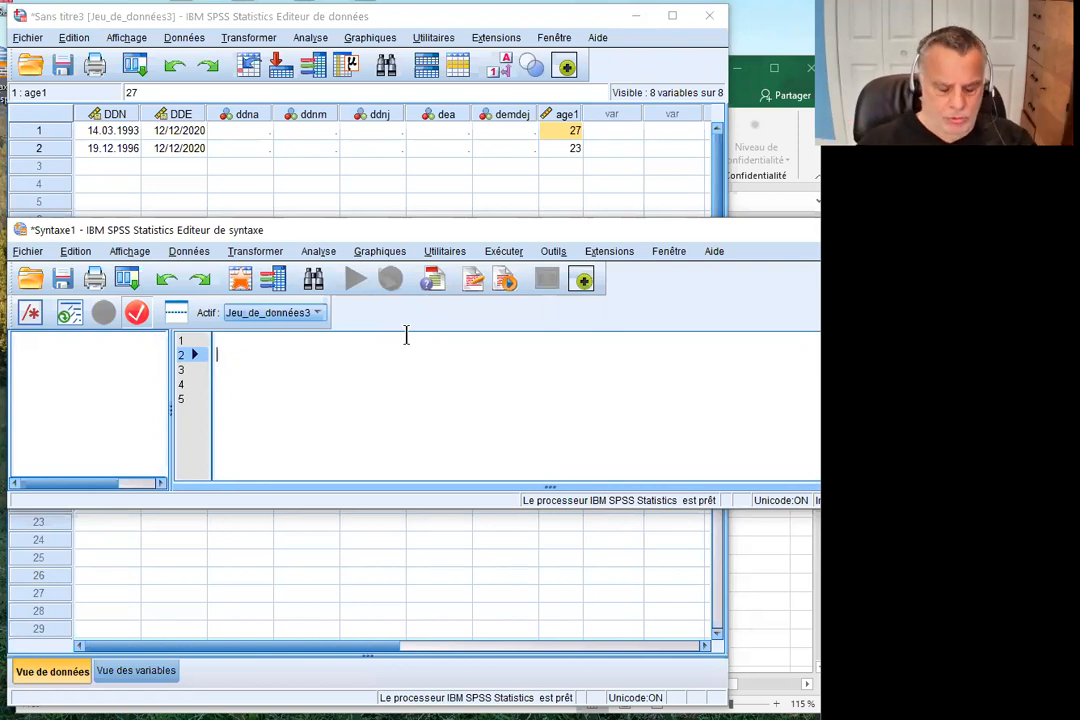
type("compute age2")
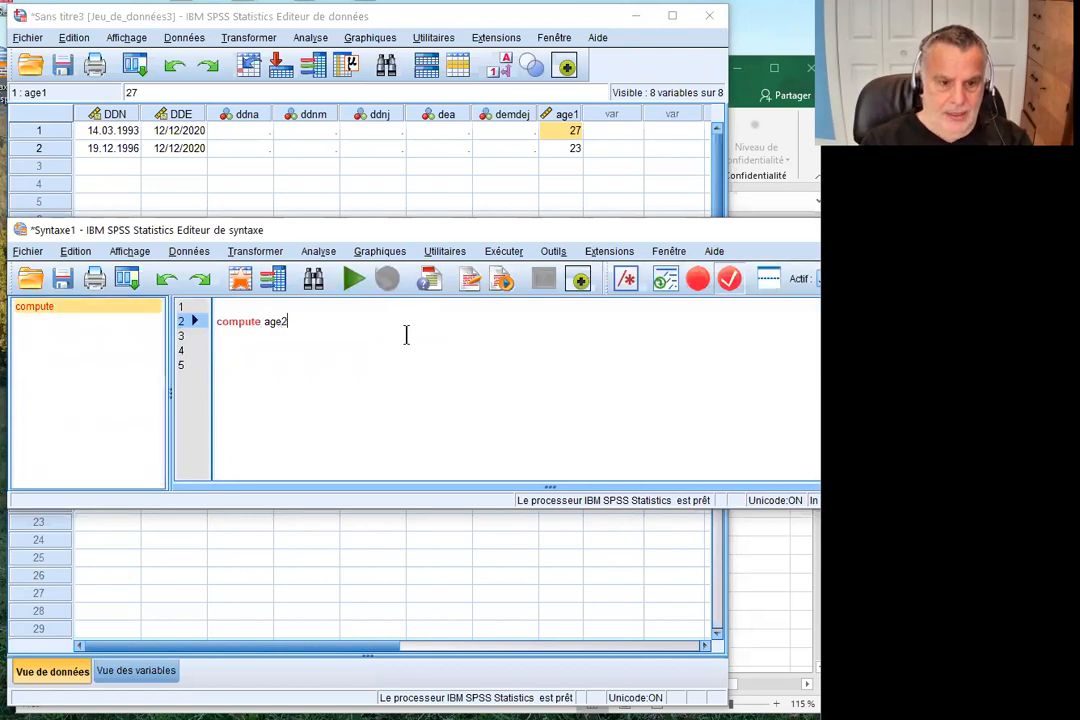
type("=")
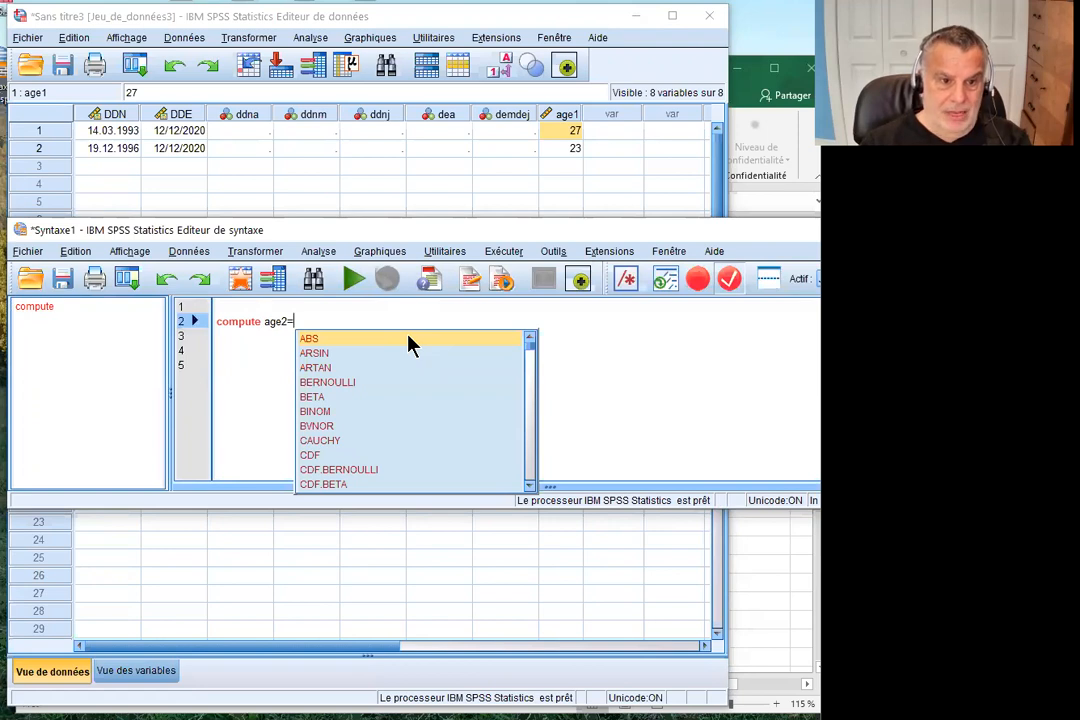
type("dde-")
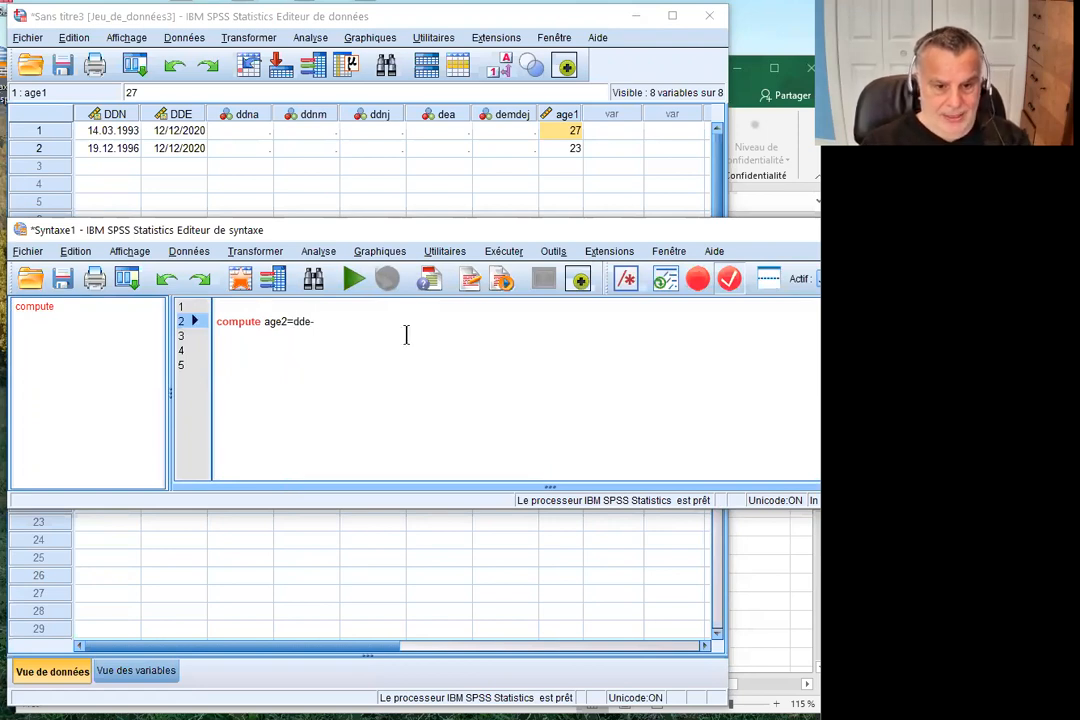
type("ddn")
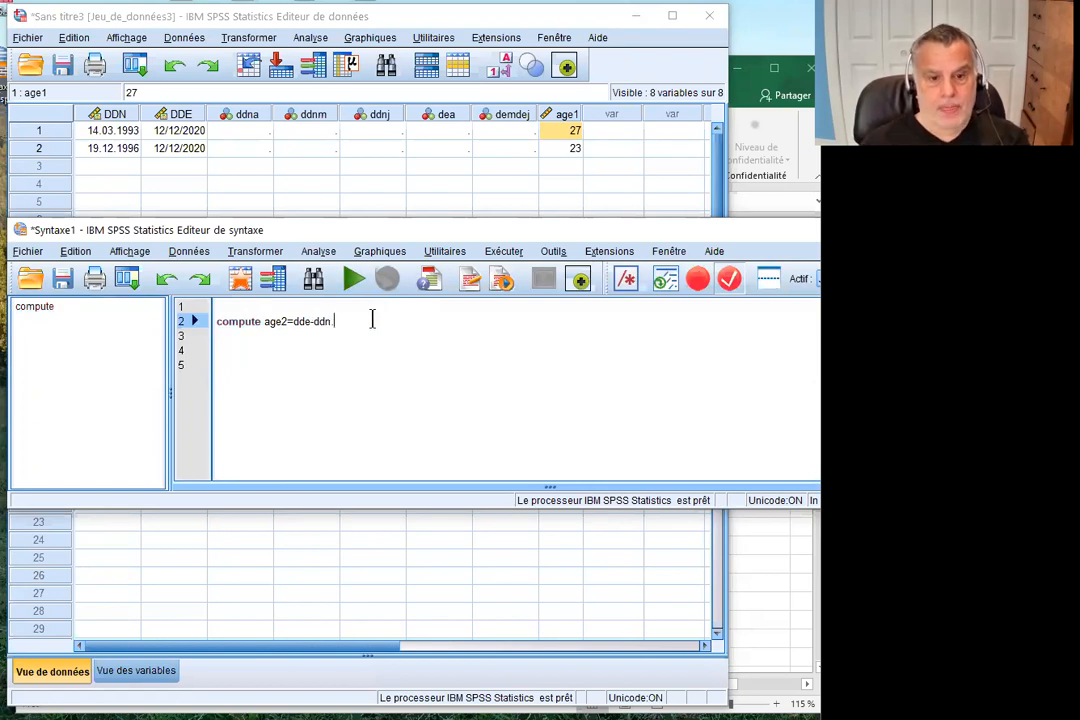
type(".")
- Run the age2 compute command and return to the data editor
left_click_drag(340, 316, 232, 321)
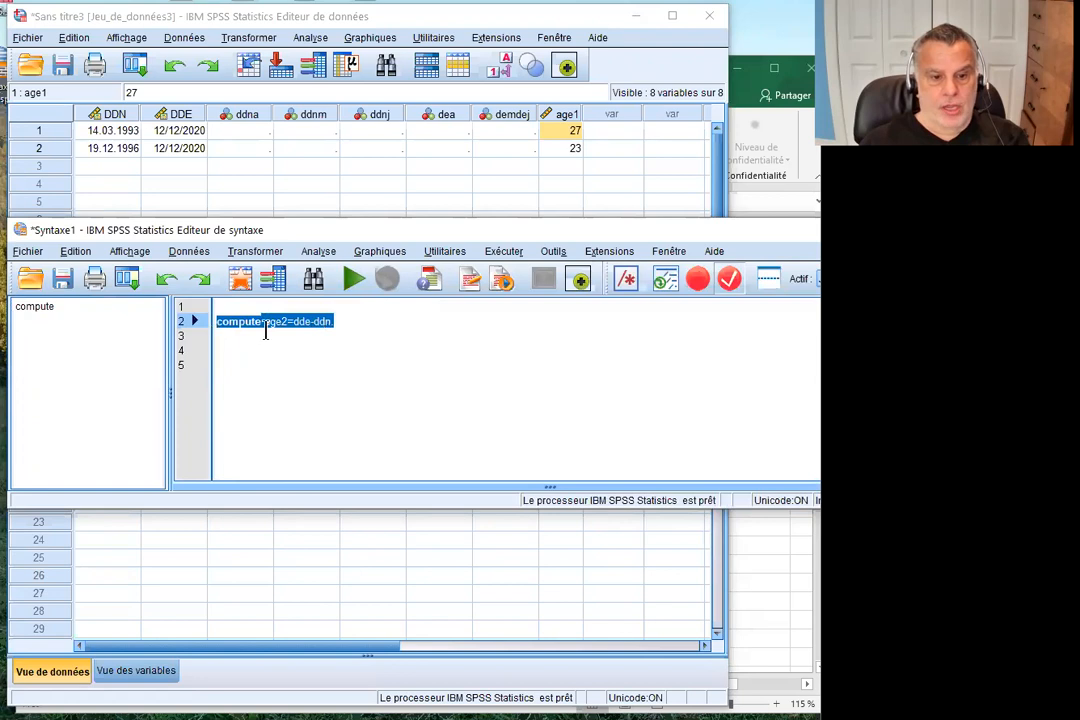
left_click(352, 280)
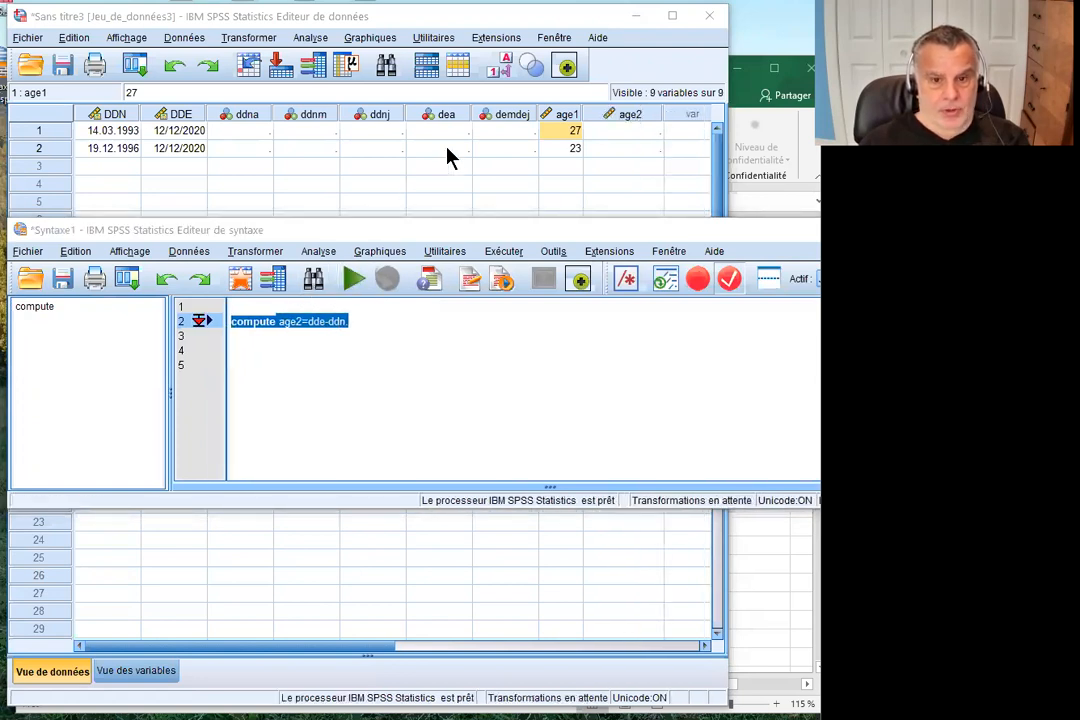
left_click(447, 148)
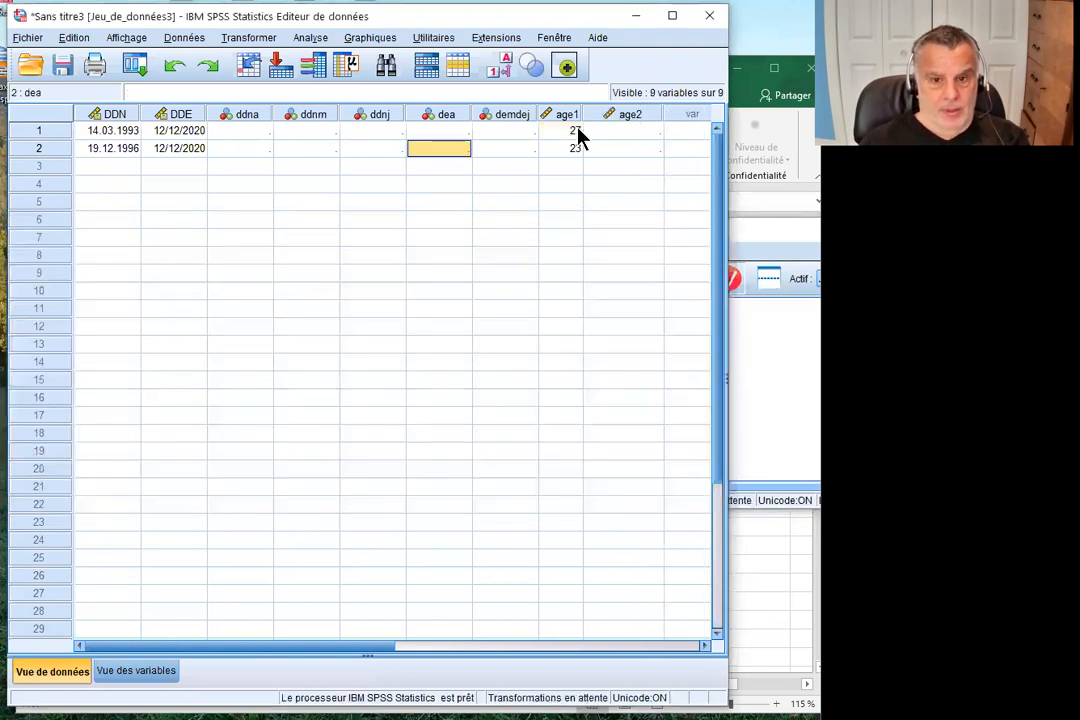
- Save the dataset on the Desktop as age in SPSS Statistics format and select the first case's age2 value
left_click(63, 65)
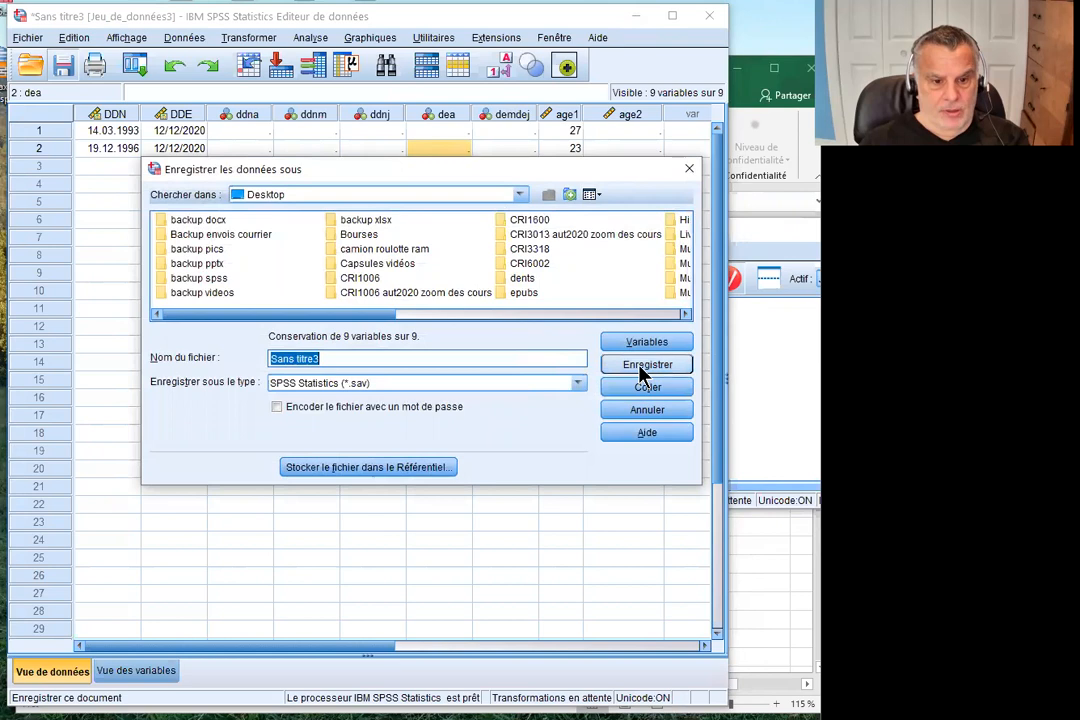
type("age")
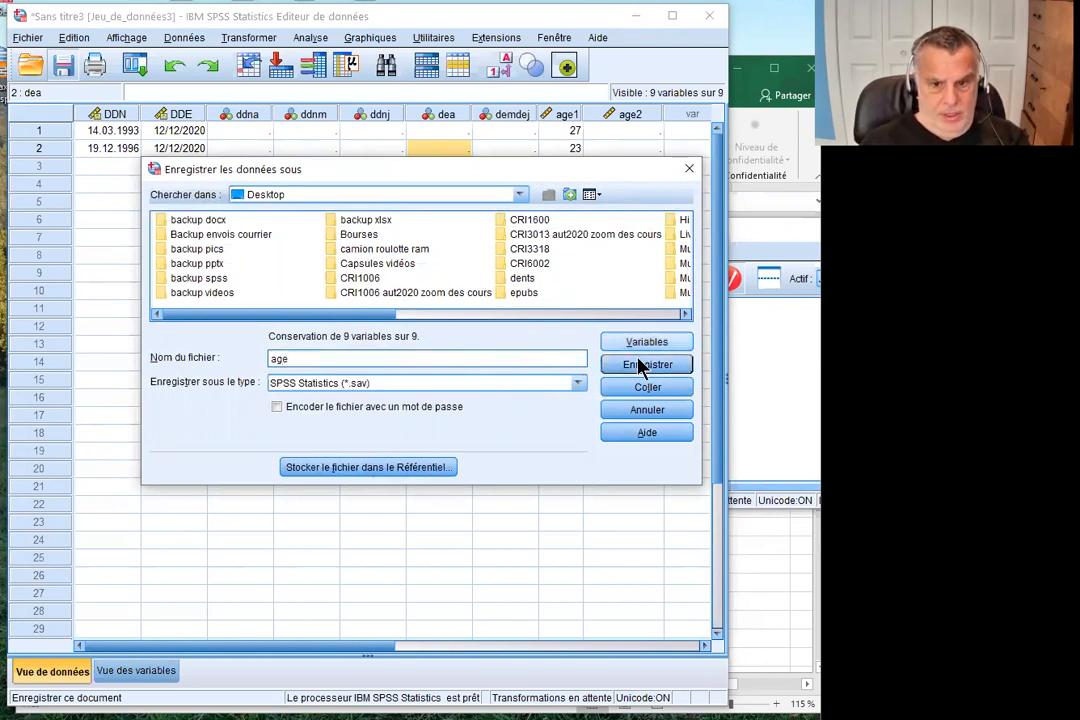
left_click(636, 365)
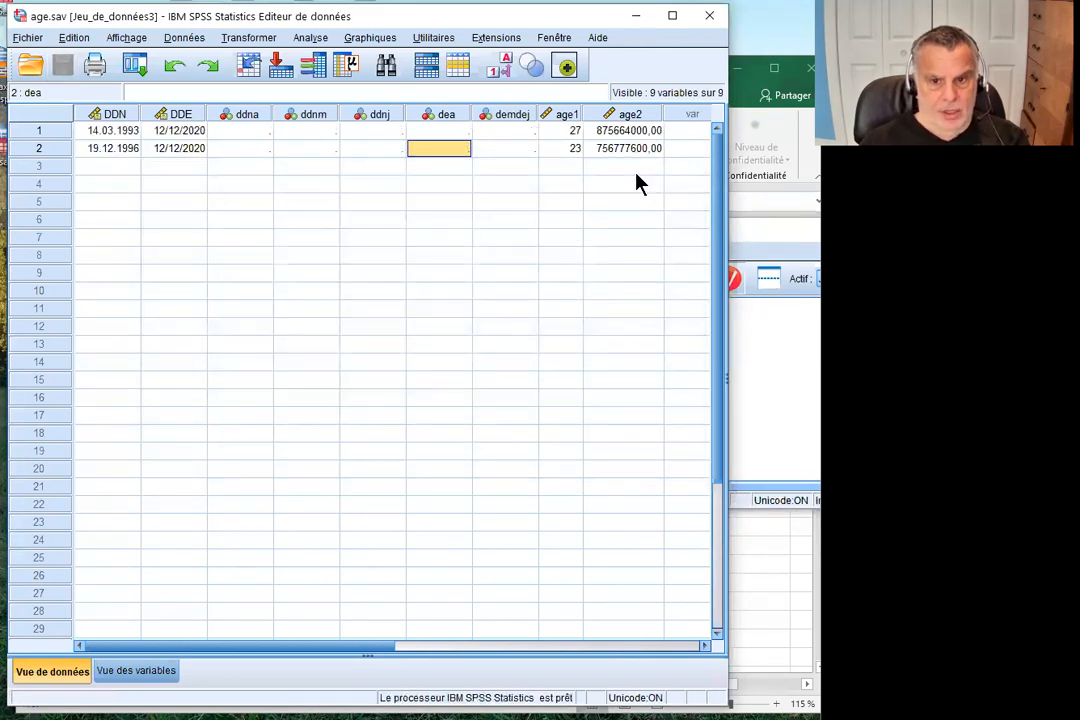
left_click(628, 133)
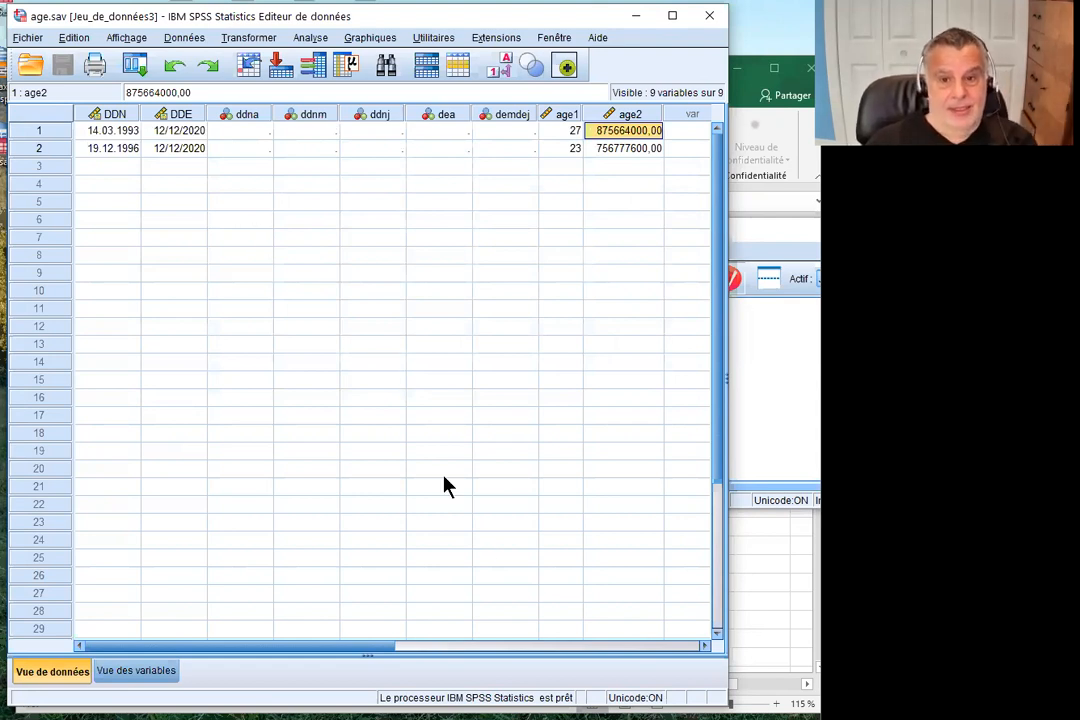
- Minimize the Excel workbook and bring the syntax editor back to the front
left_click(763, 630)
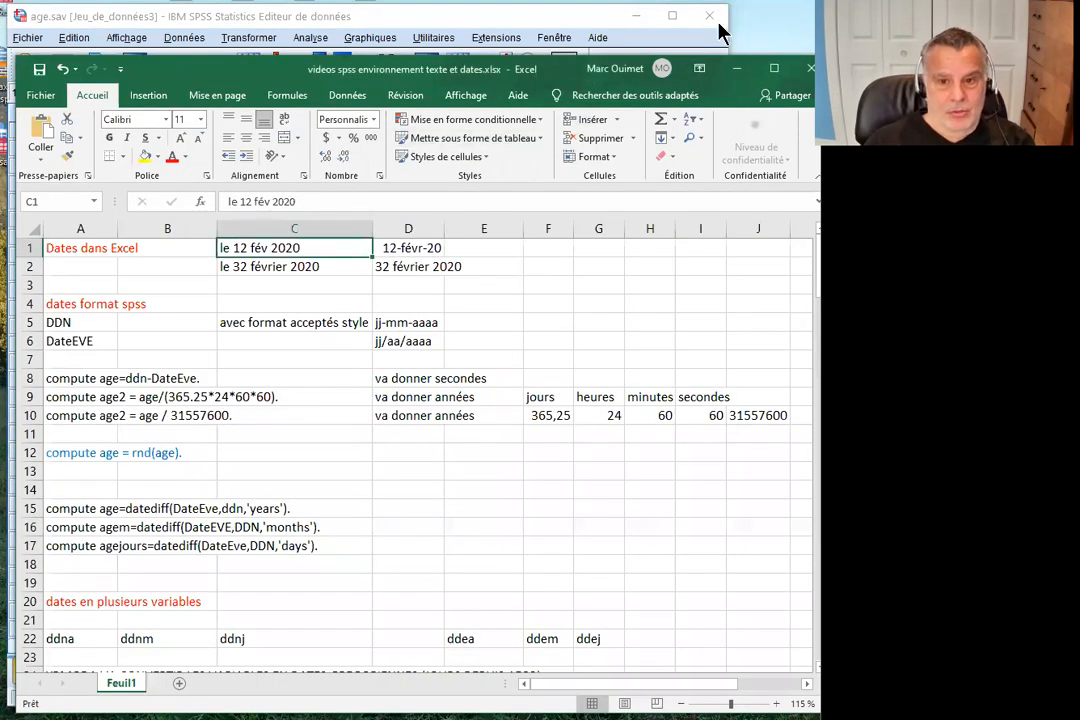
left_click(758, 21)
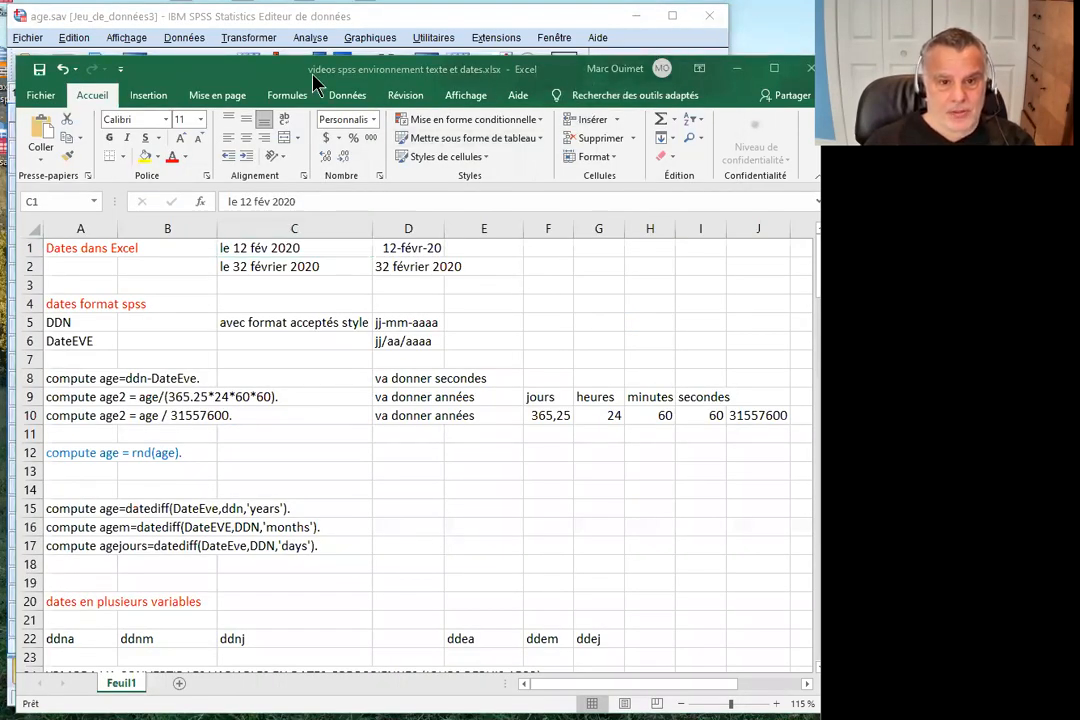
left_click_drag(619, 85, 576, 320)
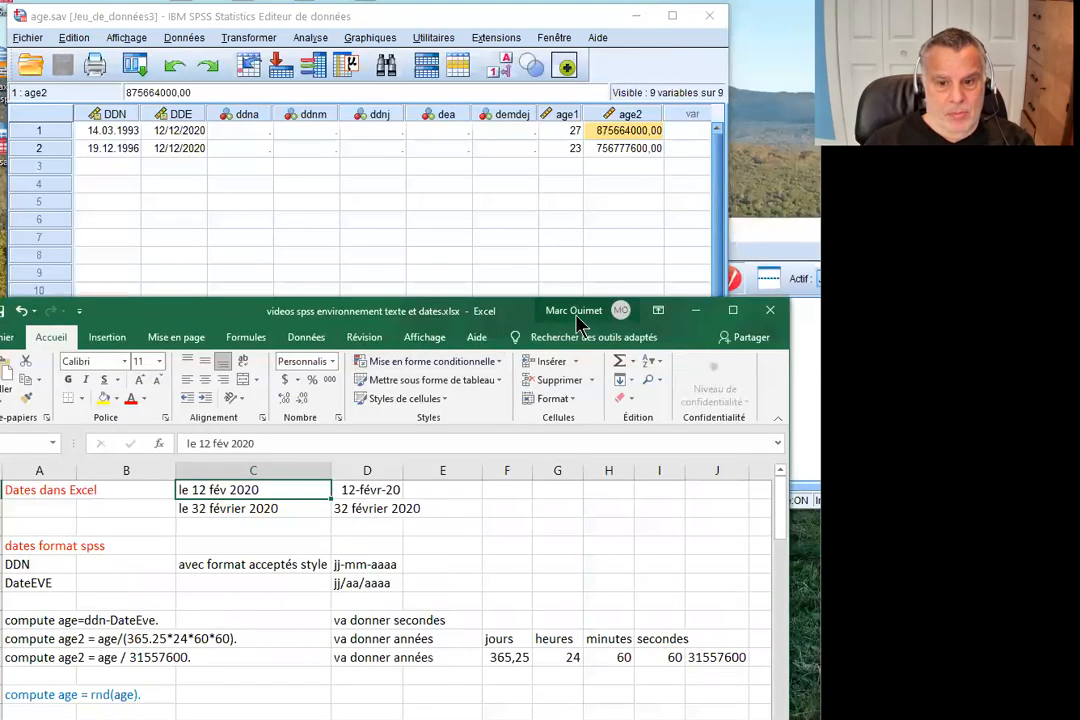
left_click(695, 309)
left_click(757, 373)
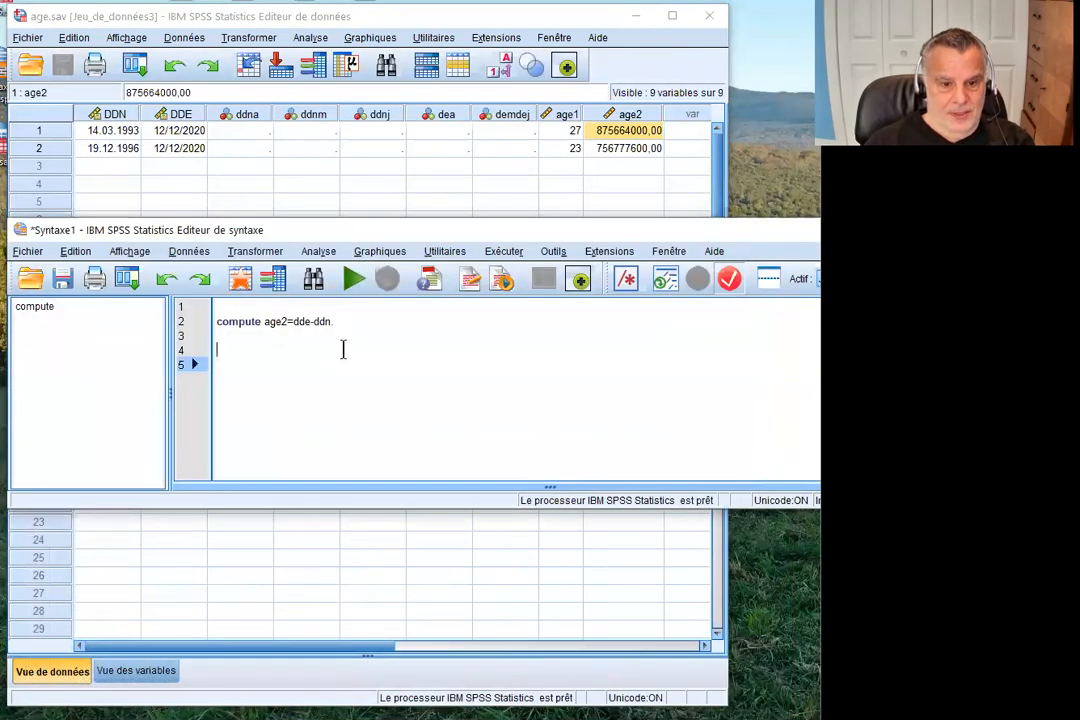
- Duplicate the age2 compute command on line 3 and rename its target variable age3
left_click_drag(359, 320, 202, 320)
key("ctrl+c")
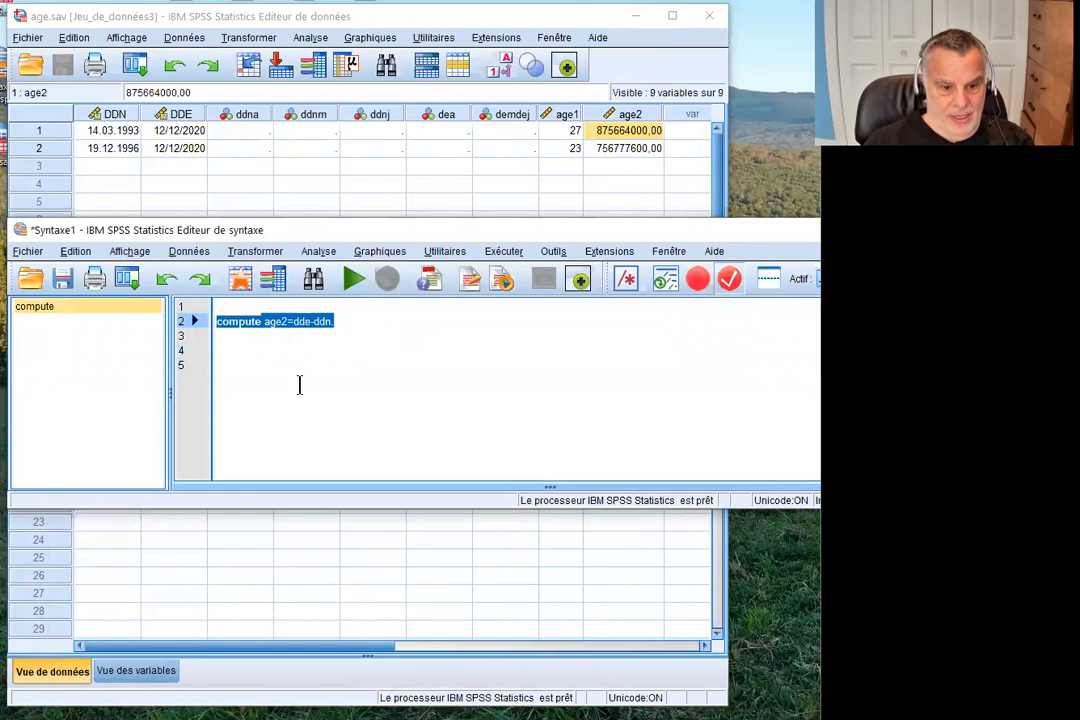
left_click(290, 348)
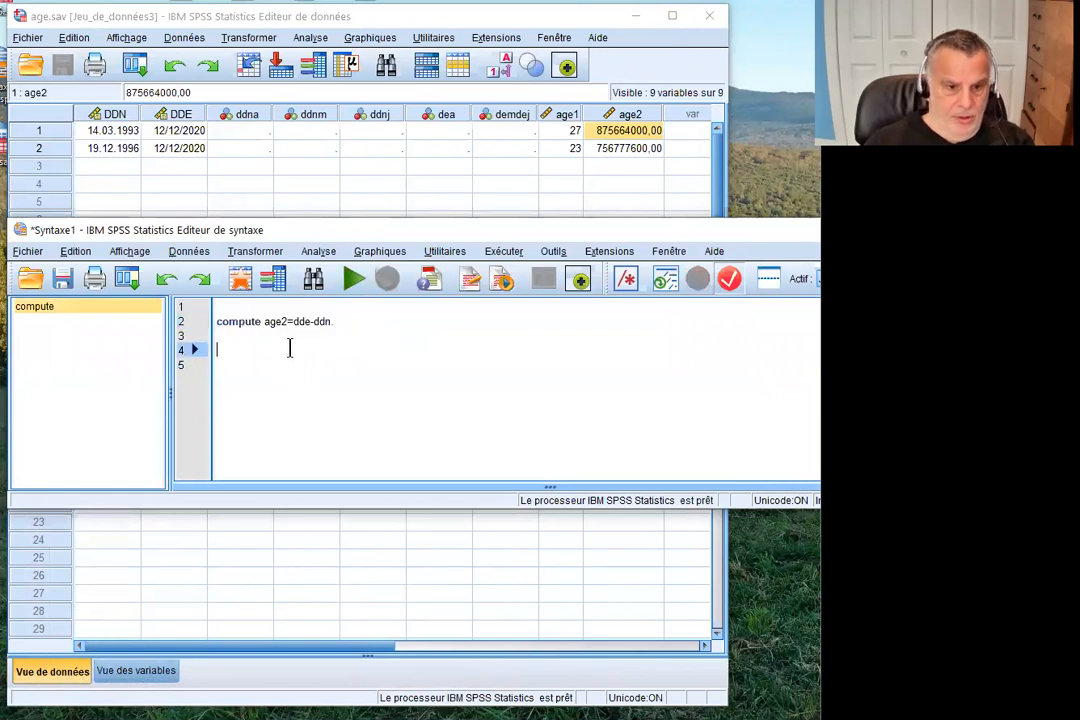
left_click(290, 338)
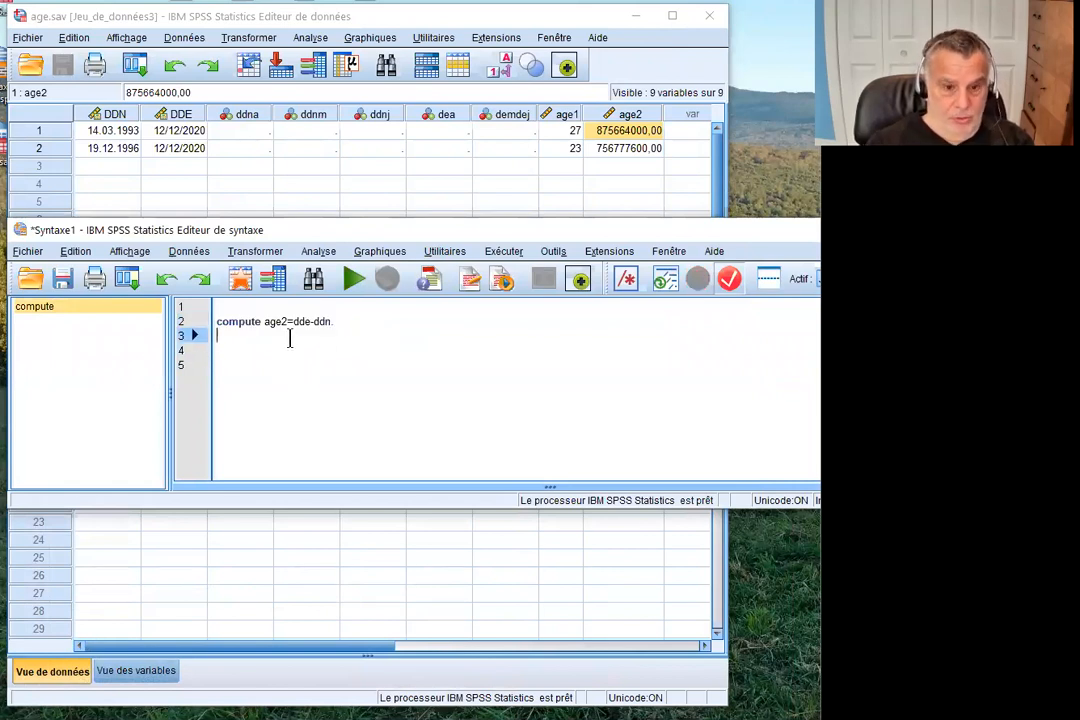
key("ctrl+v")
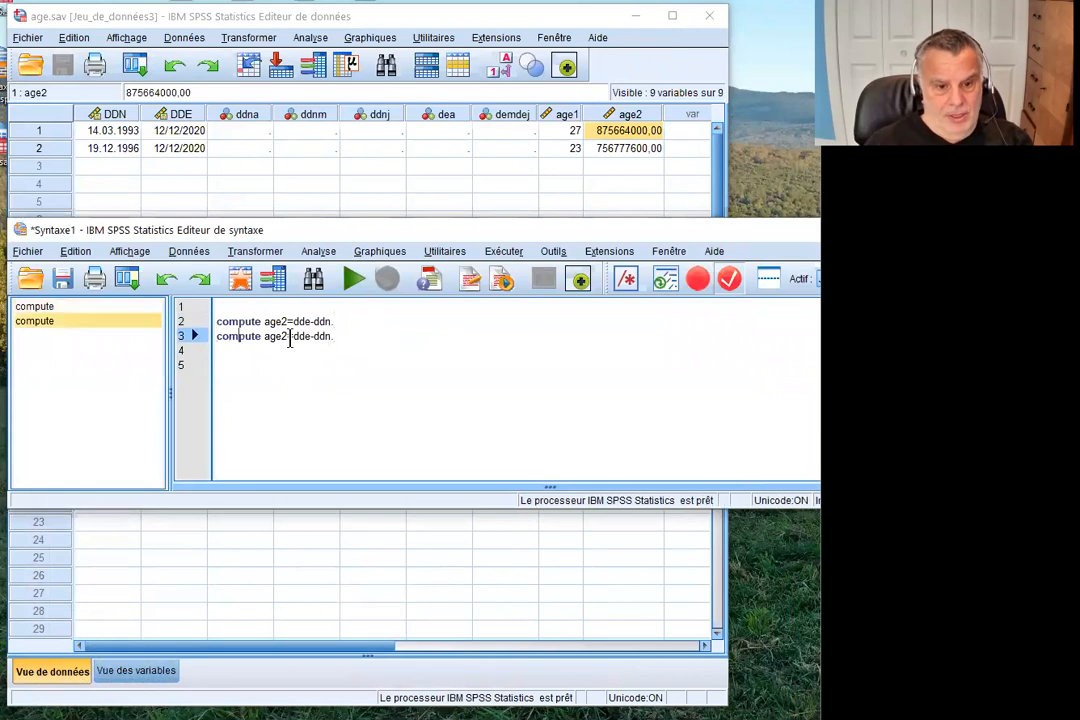
left_click(290, 338)
key("BackSpace")
type("3")
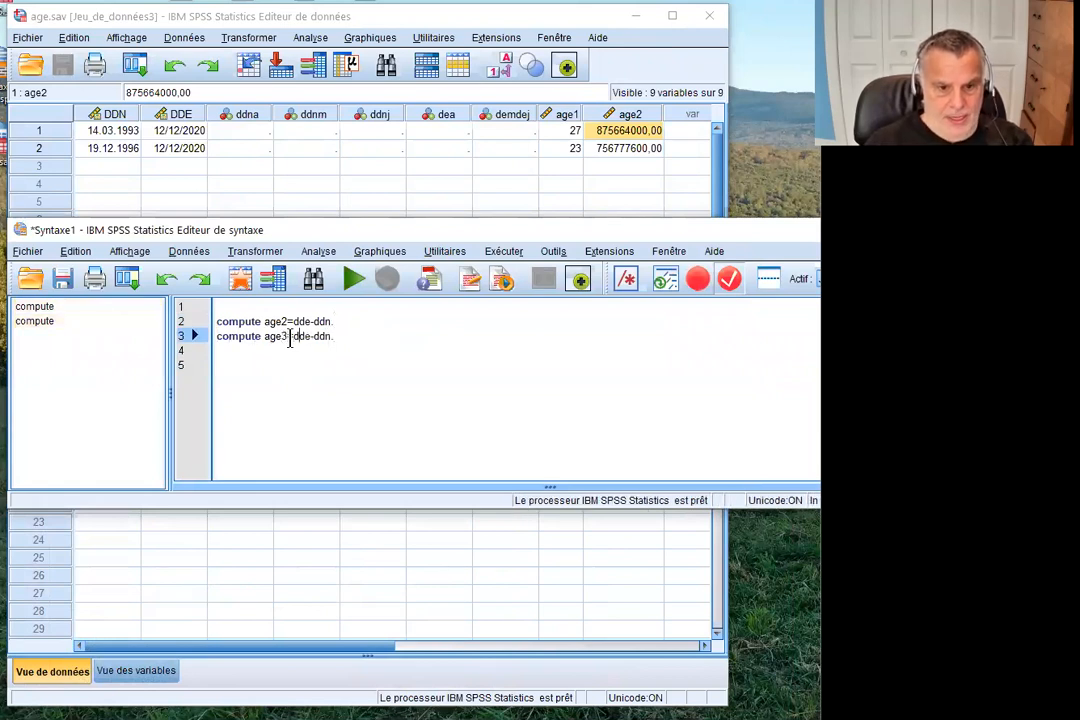
- Rewrite the age3 formula on line 3 as (dde-ddn/(365.25*24*60*60)), ending the command with a period
key("Right")
type("(")
key("Right")
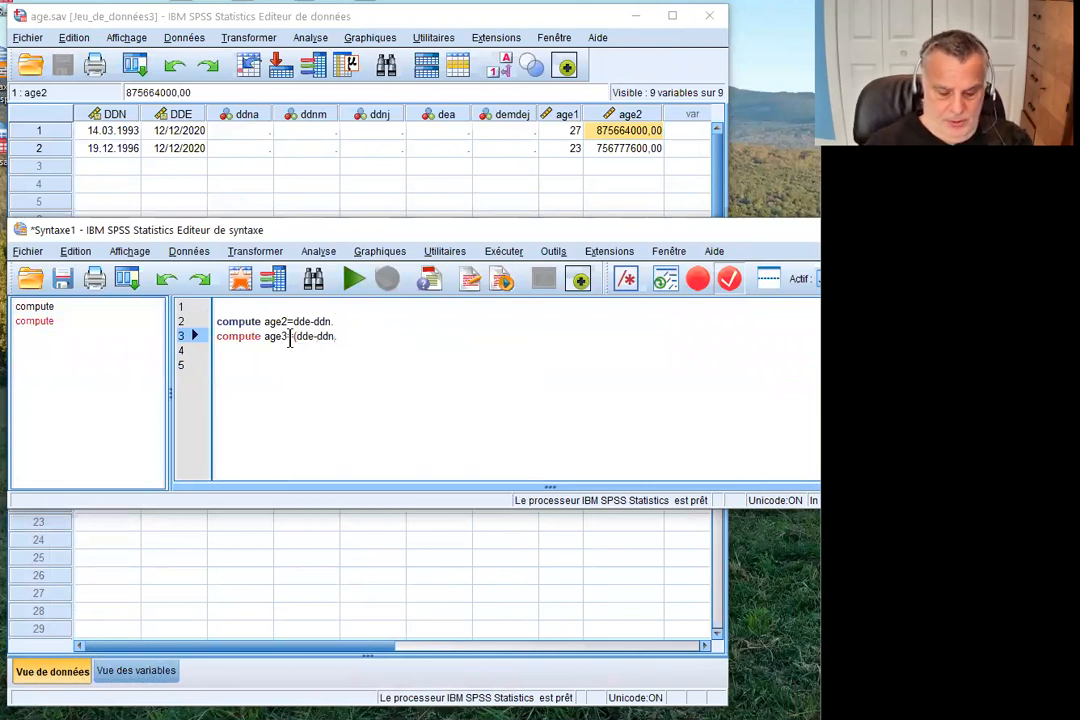
type("/")
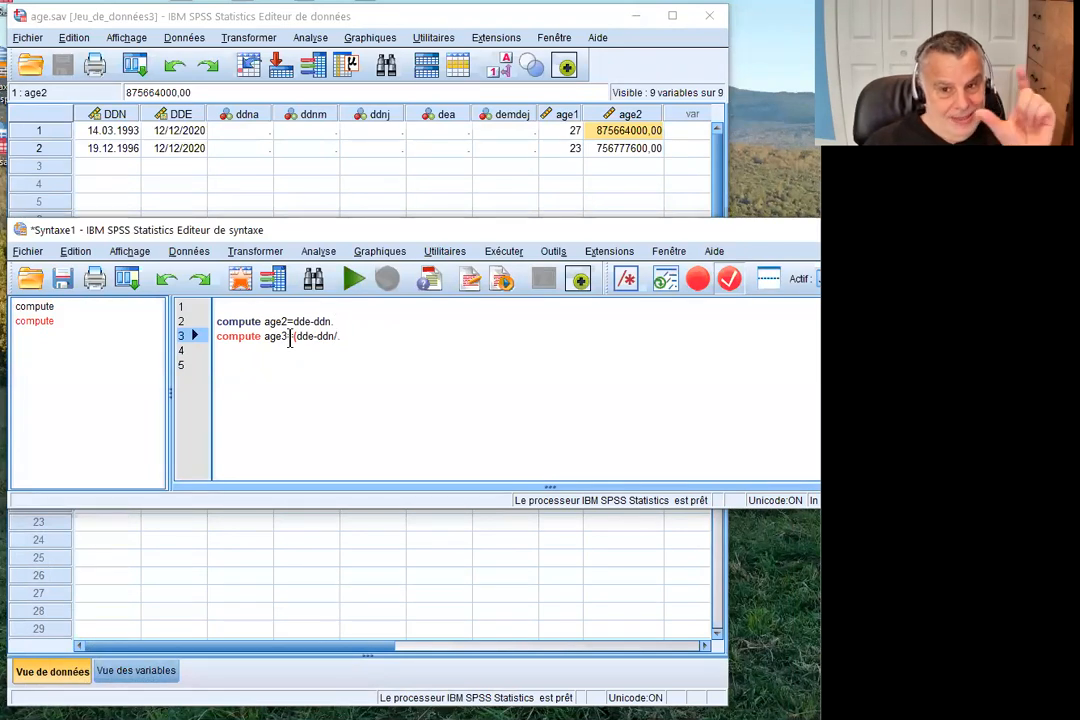
type("(365.25*.")
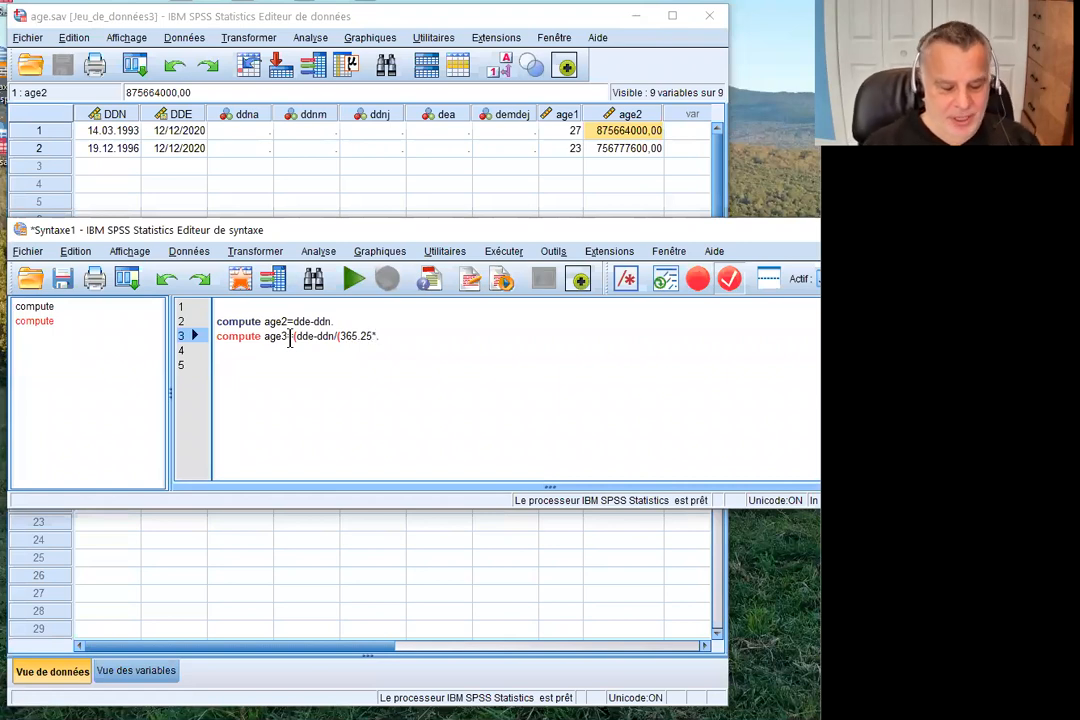
type("1")
key("BackSpace")
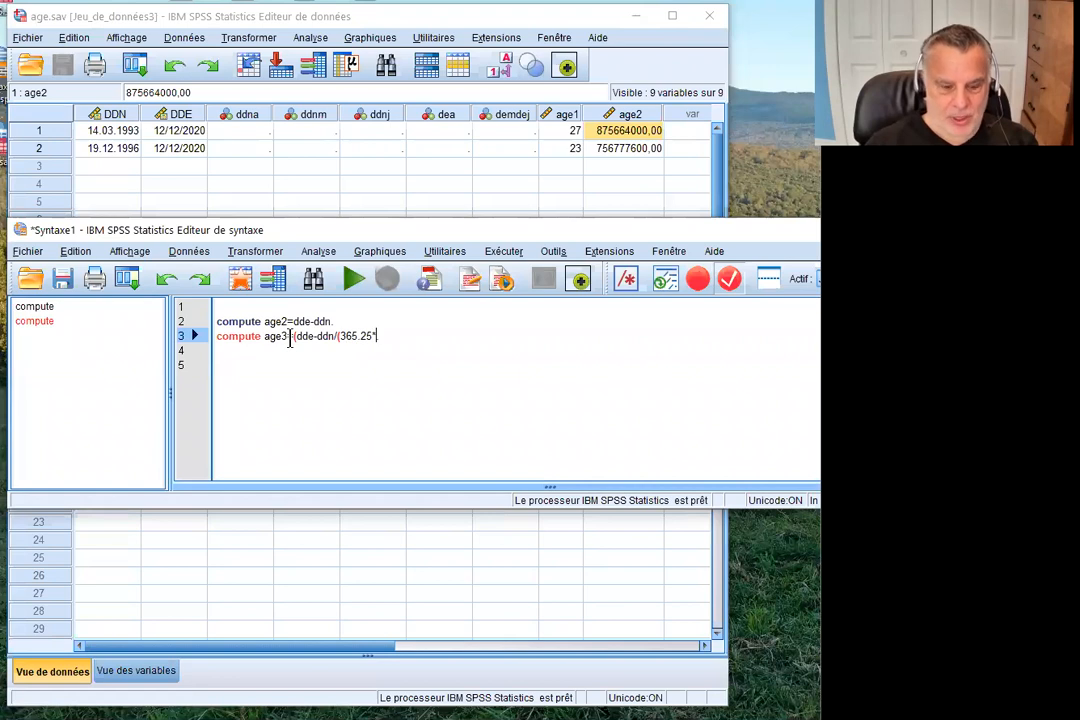
type("24")
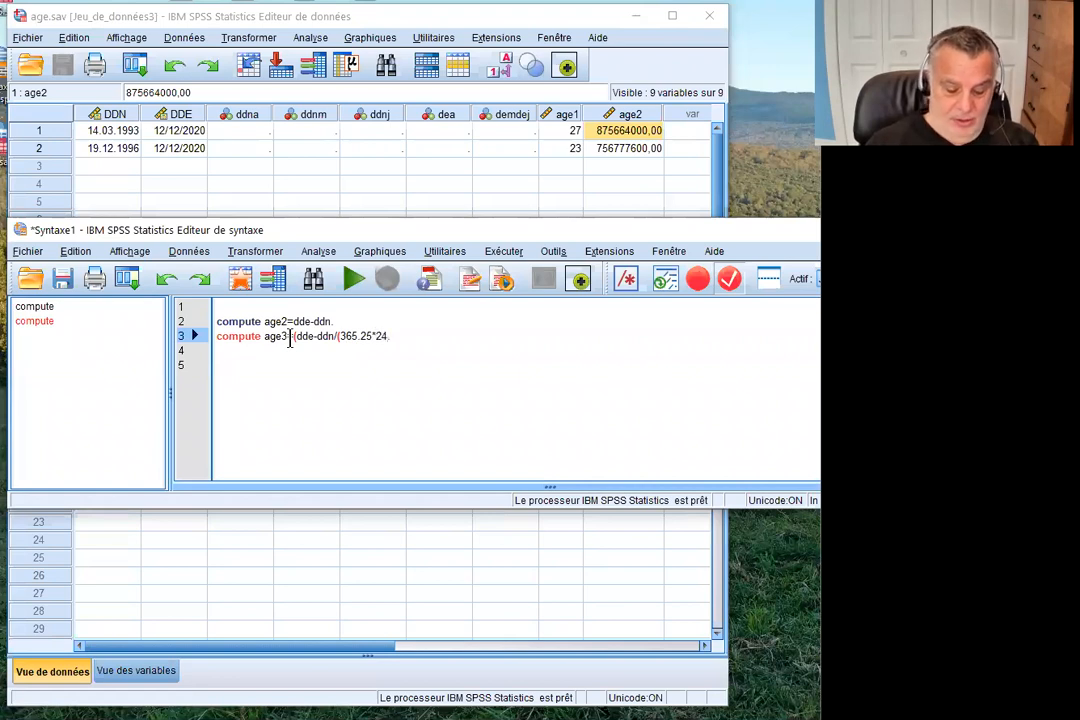
type("*")
type("6")
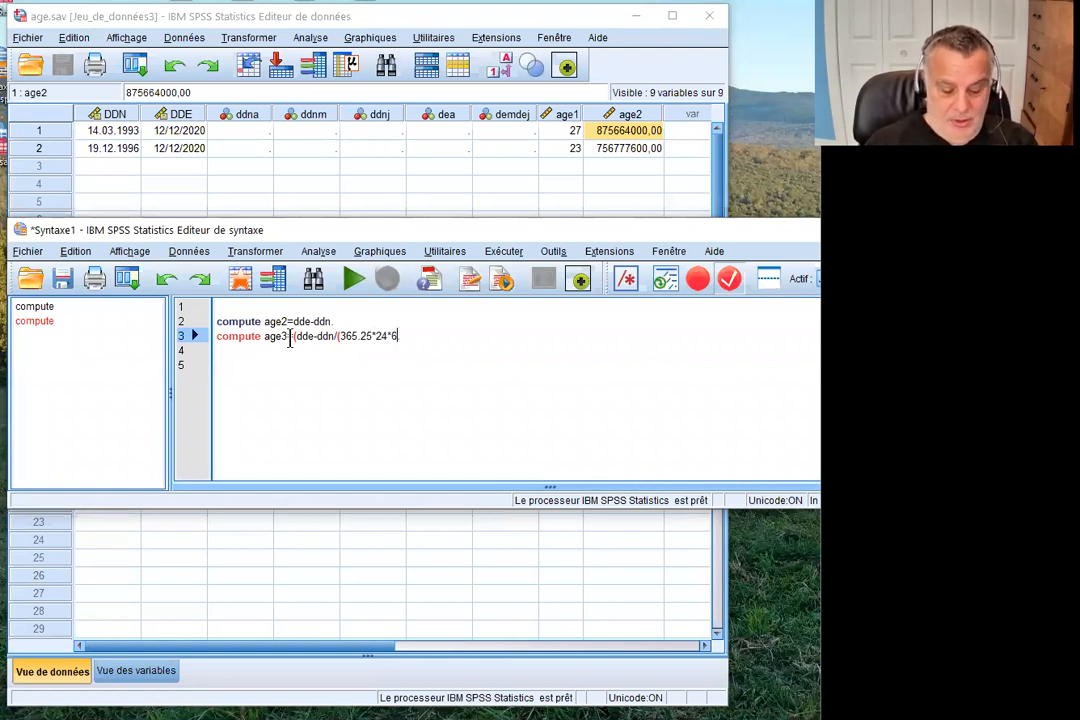
type("0*60)")
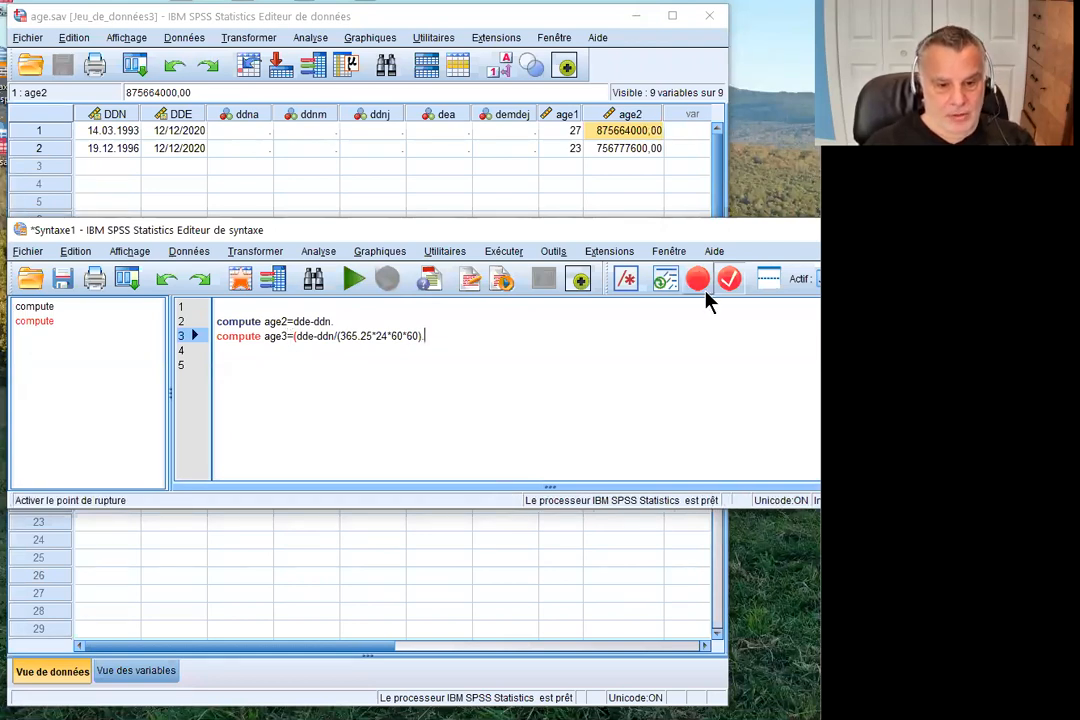
type(").")
key("Down")
key("Down")
- Run only the age3 compute command and return to the data editor
left_click_drag(470, 334, 218, 339)
left_click(355, 285)
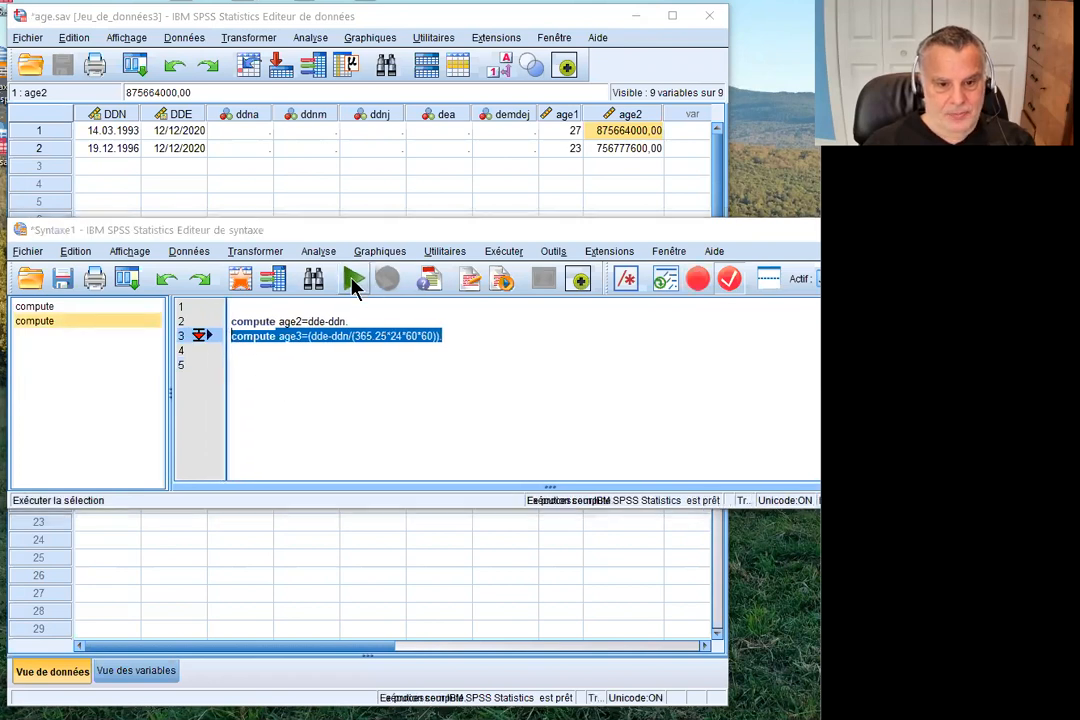
left_click(413, 184)
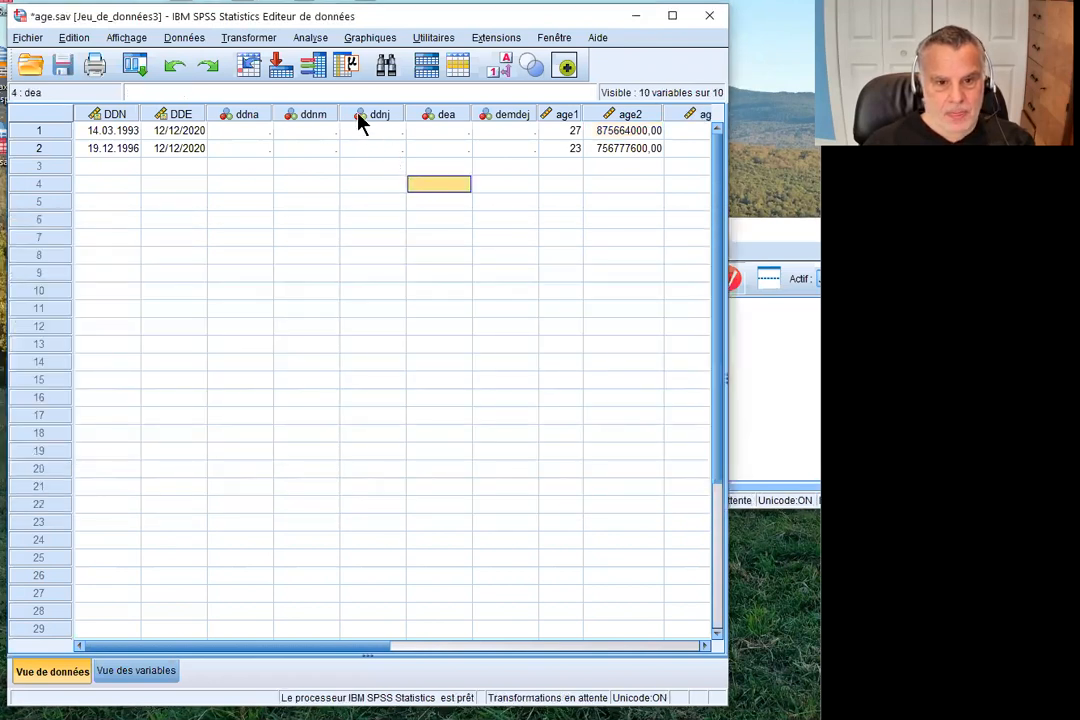
- Narrow the ddnm, ddnj, dea and ddna columns, and save the dataset to execute the pending transformation
left_click_drag(340, 114, 318, 114)
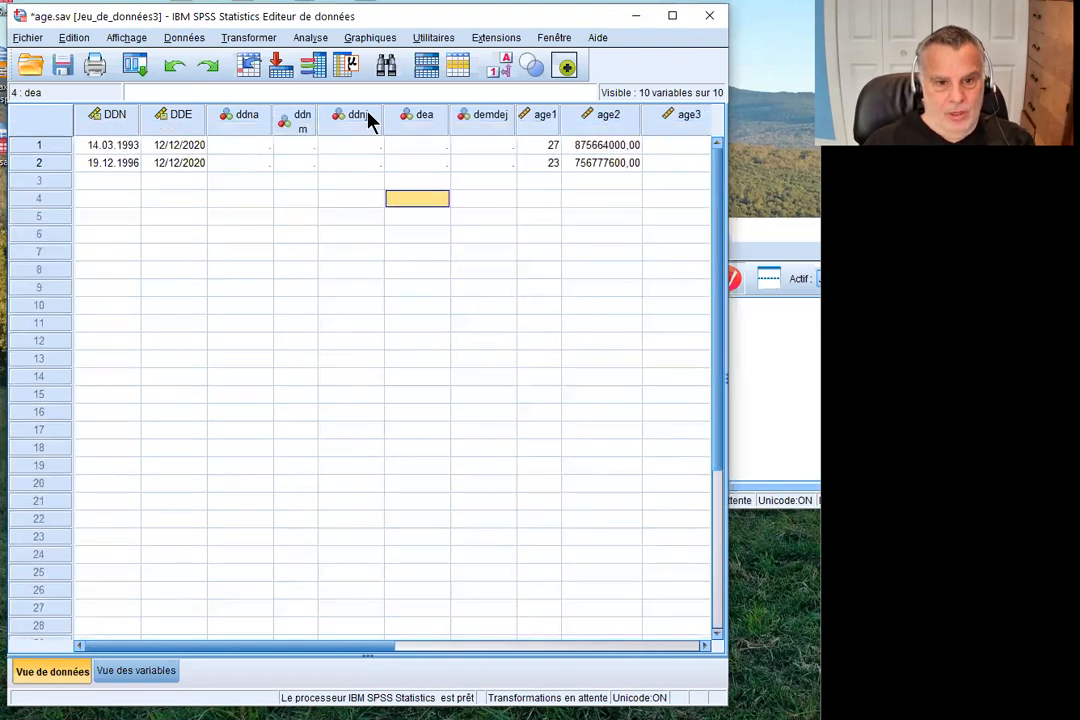
left_click_drag(383, 116, 348, 116)
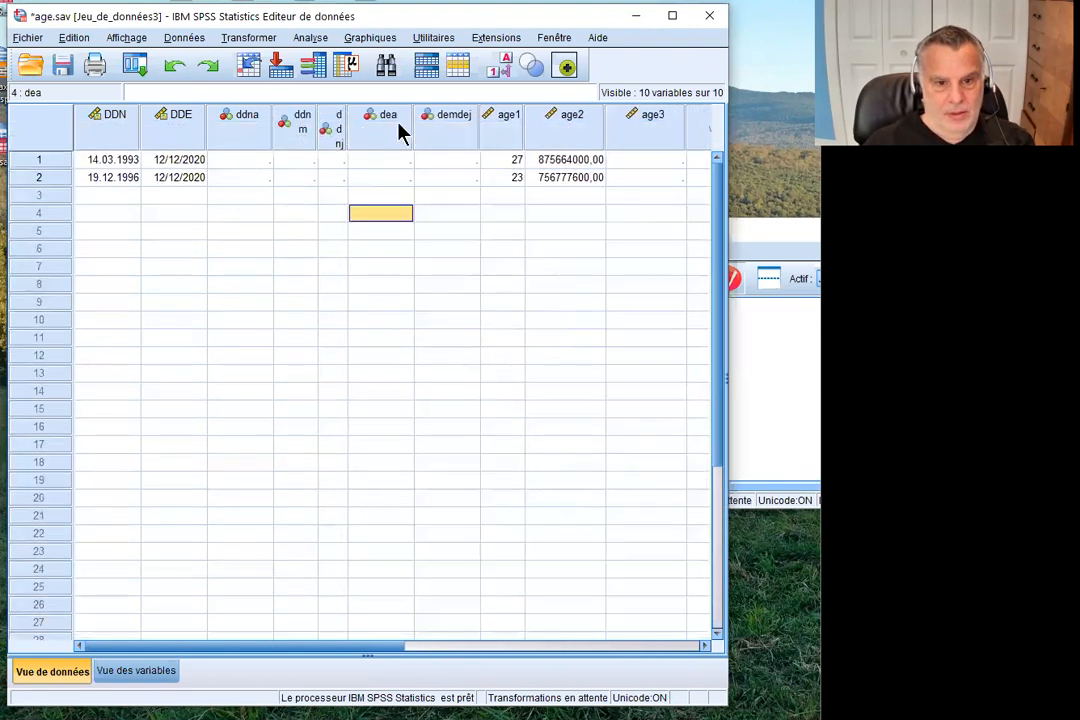
left_click_drag(413, 125, 370, 125)
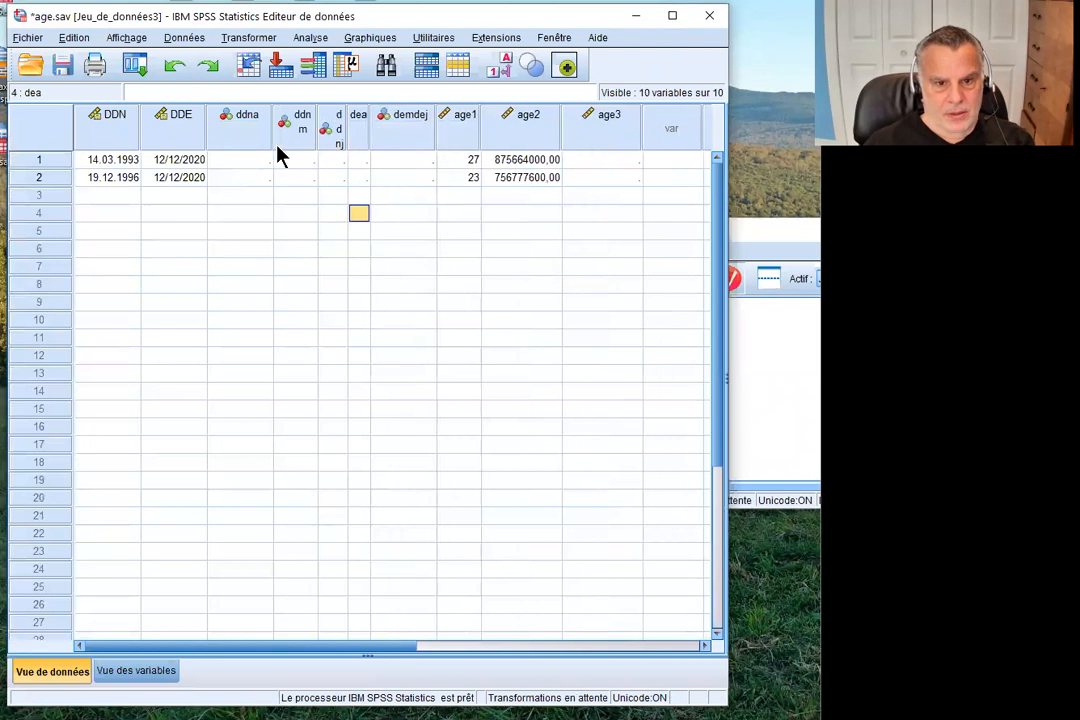
left_click_drag(267, 135, 240, 135)
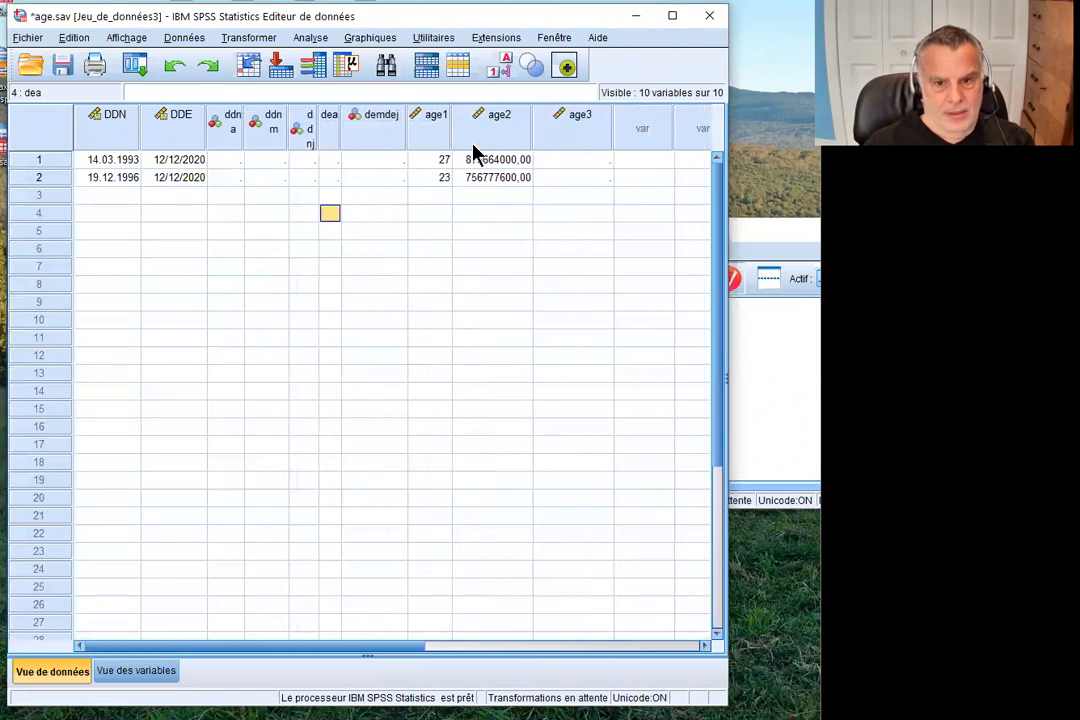
left_click(62, 67)
left_click(565, 162)
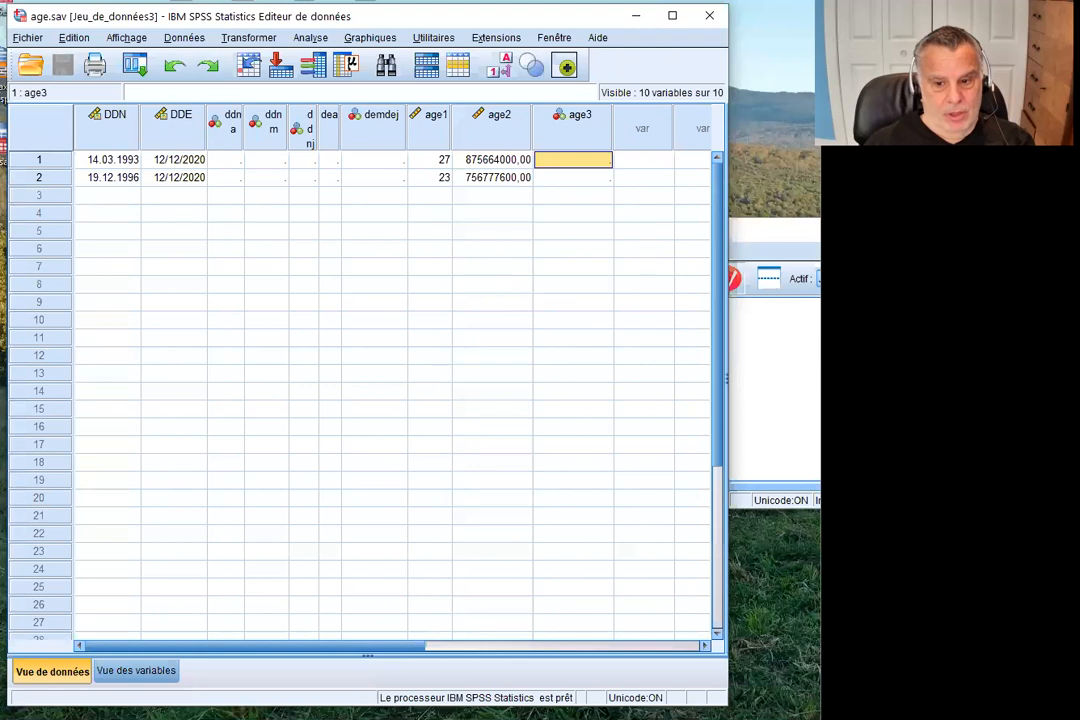
- Return to the syntax editor and change the days-per-year factor in the age3 command to 365
key("alt+Tab")
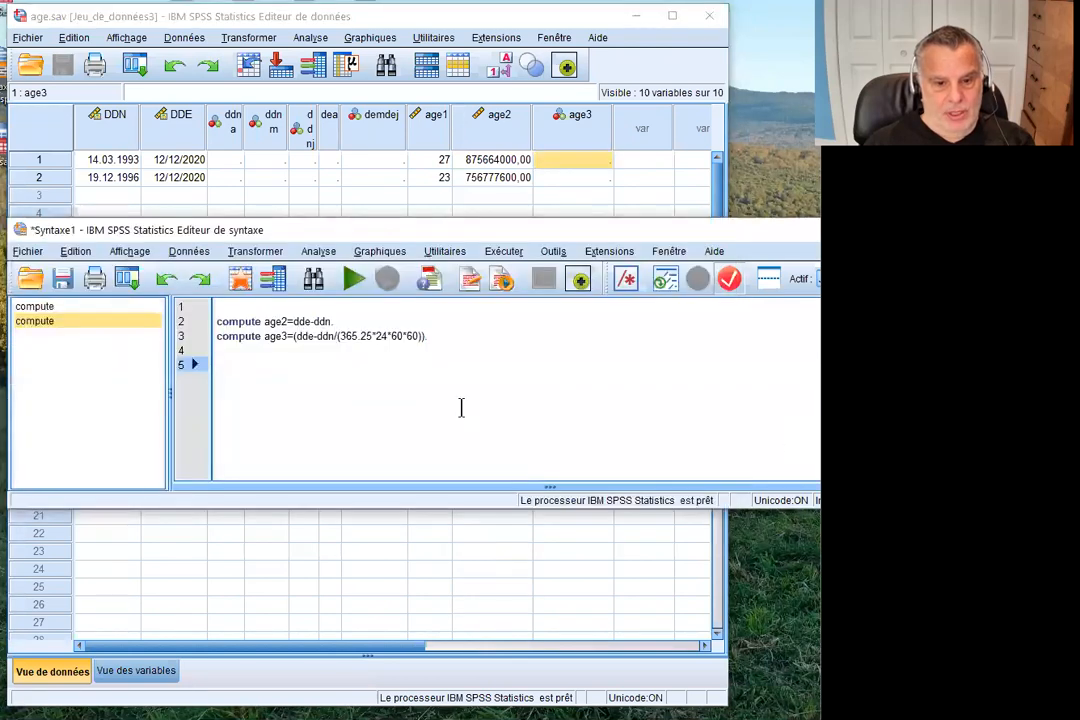
left_click(370, 335)
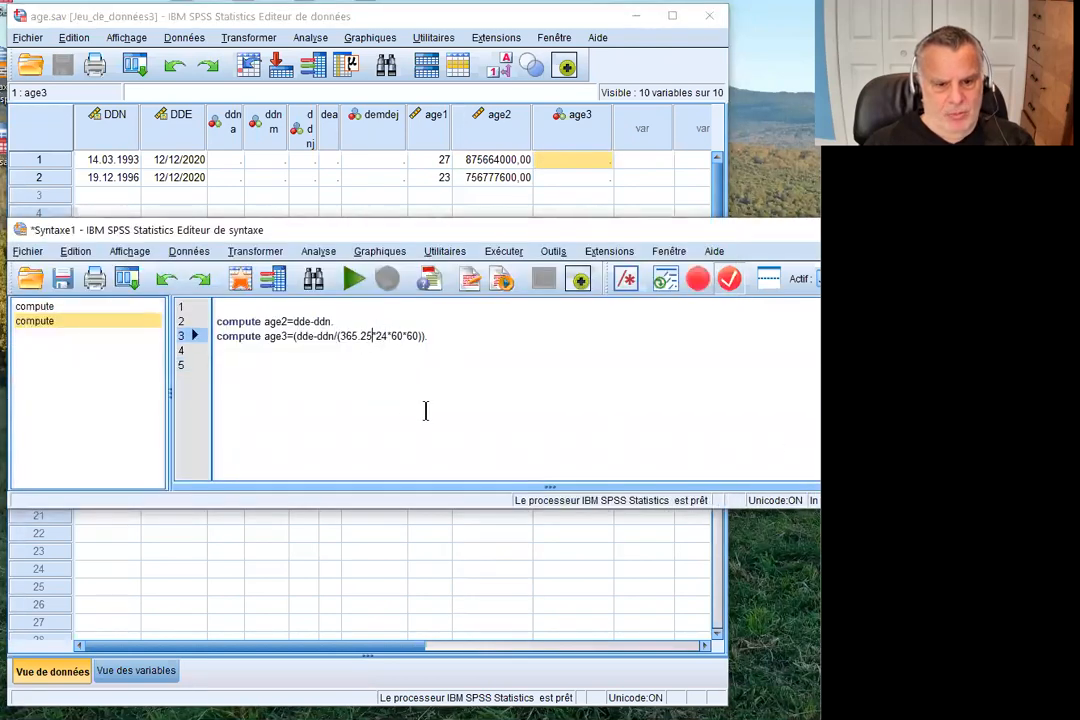
key("BackSpace")
key("BackSpace")
key("BackSpace")
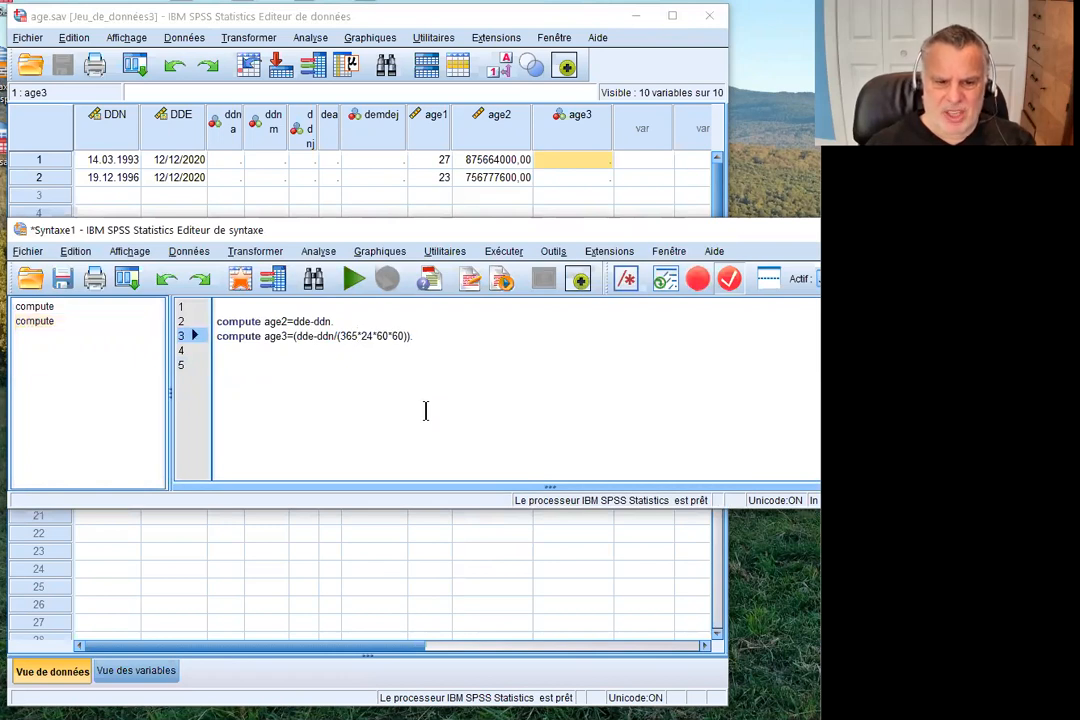
- Run the edited age3 command and save the dataset to recompute the age3 column
left_click_drag(427, 335, 205, 347)
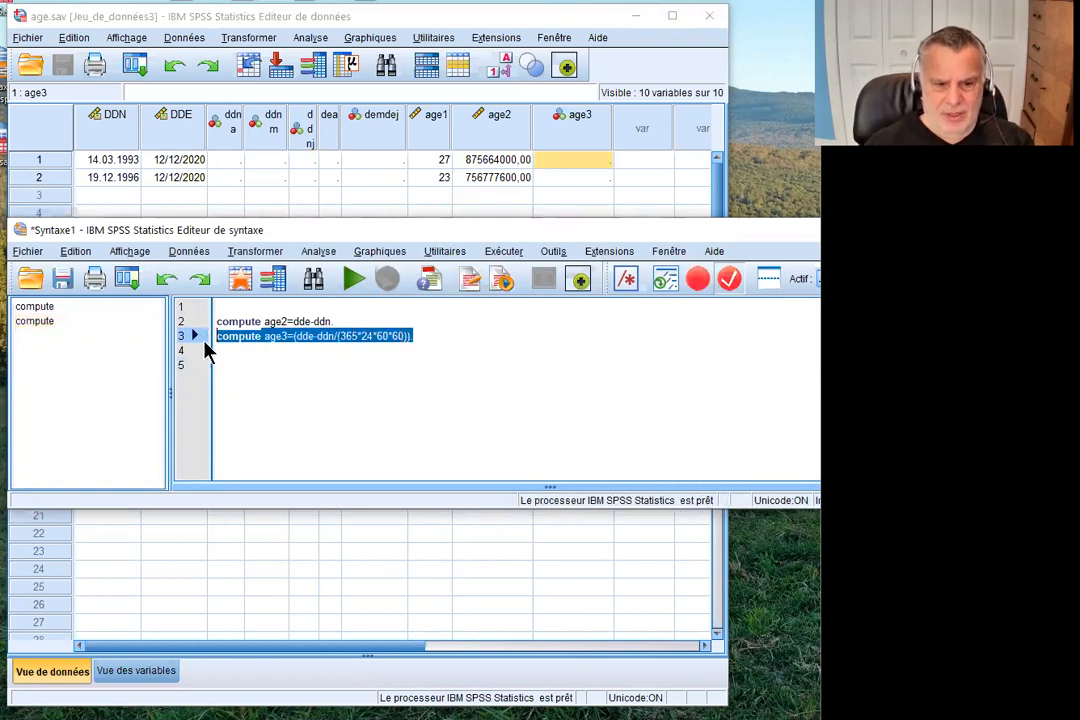
left_click(356, 281)
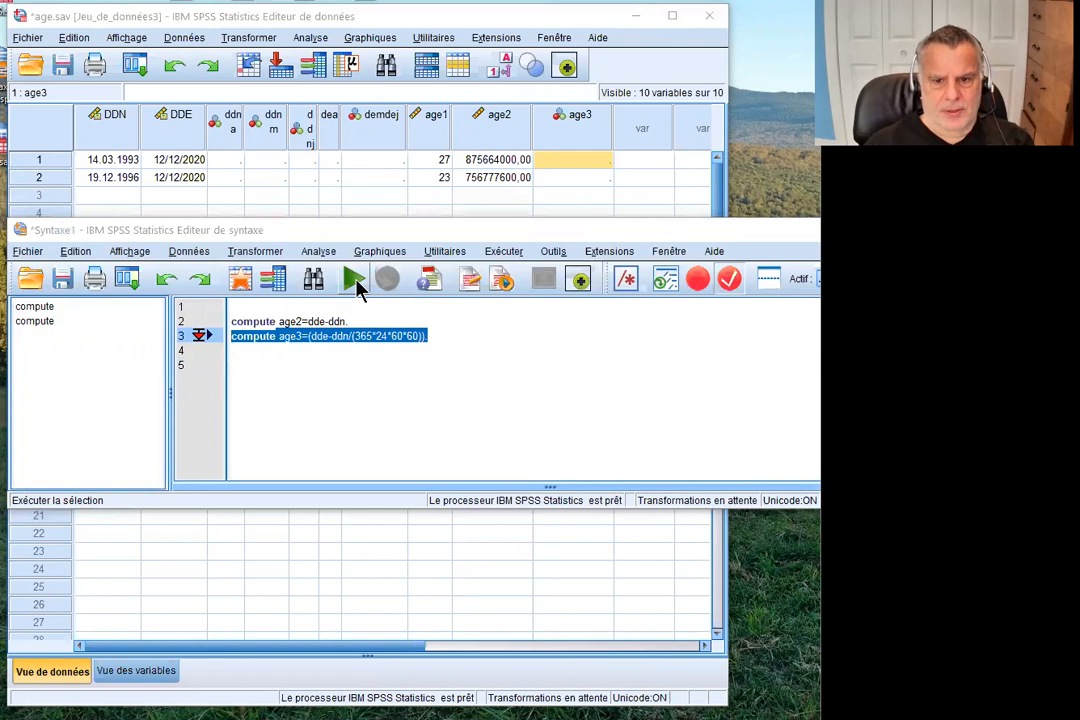
left_click(562, 200)
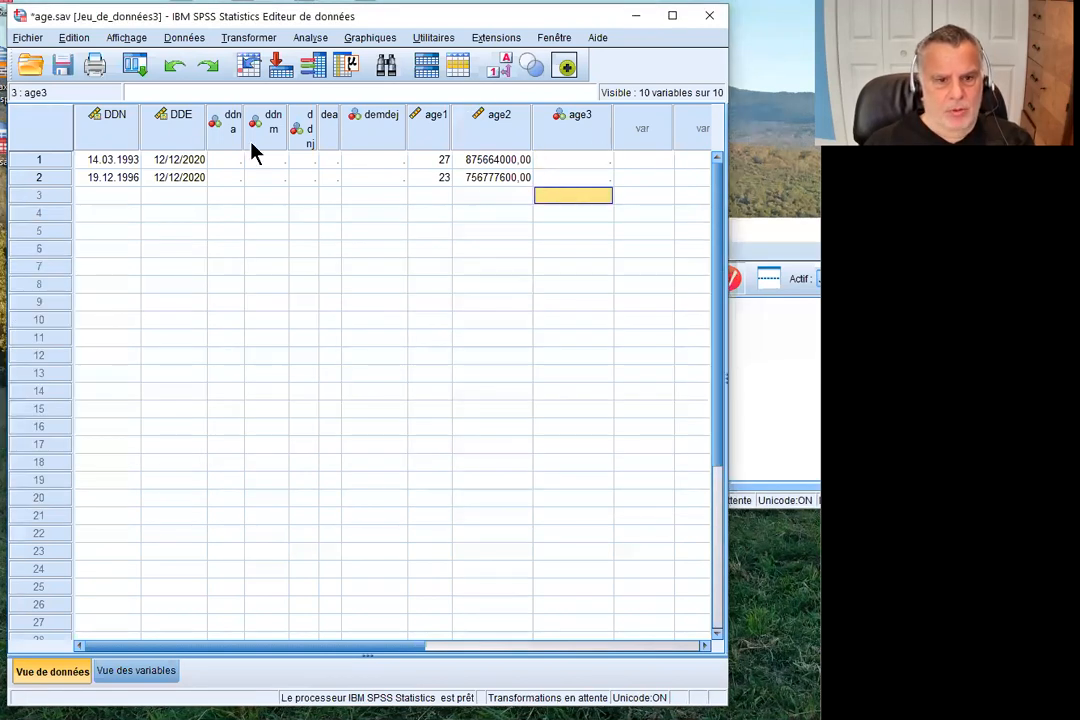
left_click(62, 65)
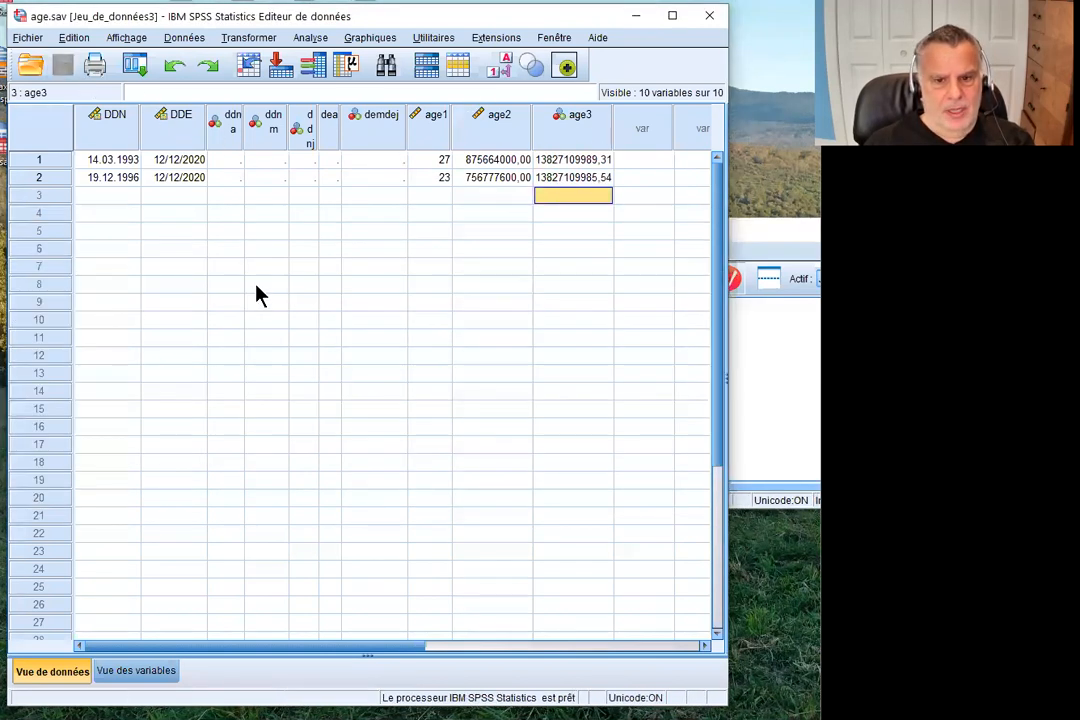
left_click(568, 140)
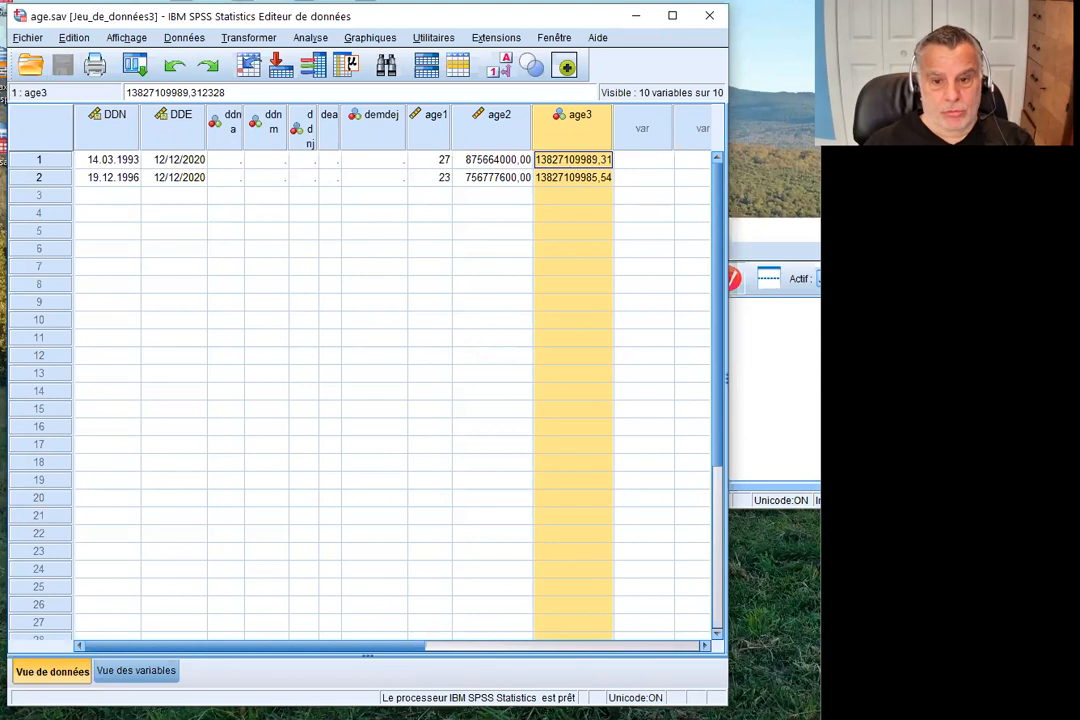
- Correct the parentheses in the age3 command so that it reads ((dde-ddn)/(365*24*60*60))
left_click(795, 392)
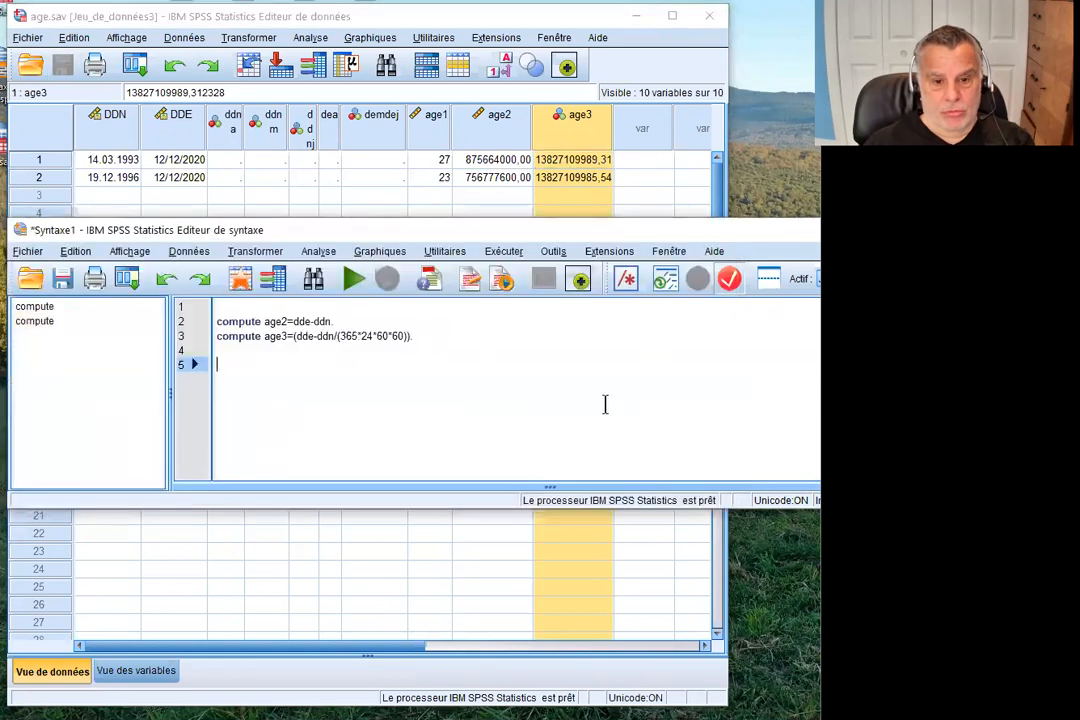
left_click(335, 336)
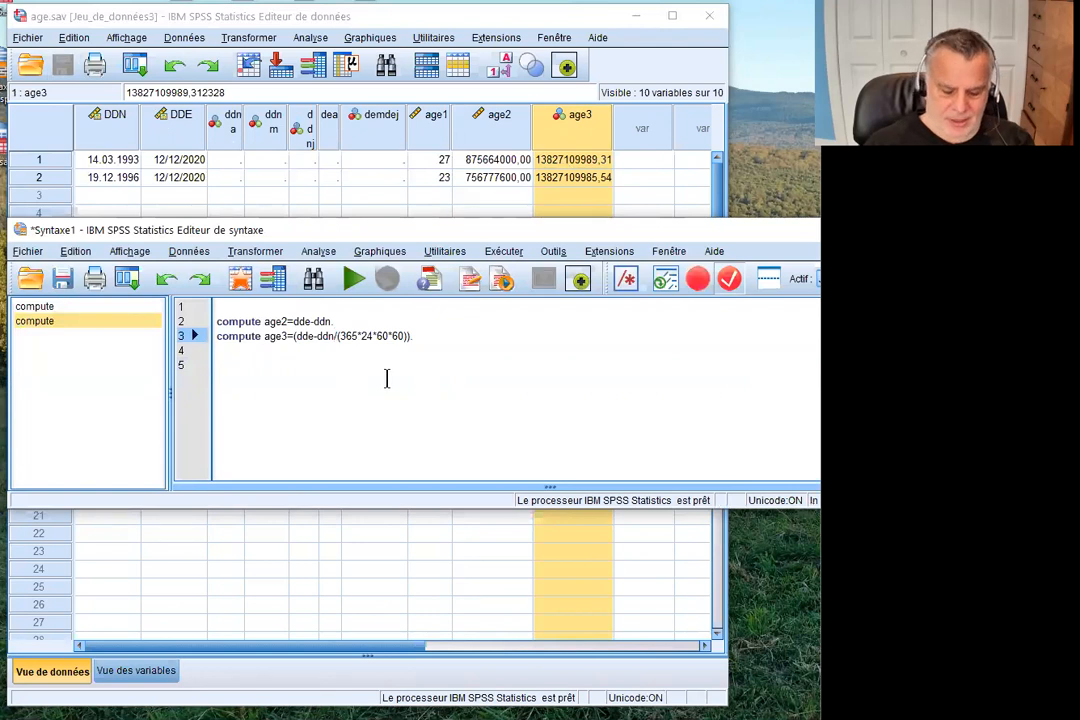
type(")")
key("Left")
key("Left")
key("Left")
key("Left")
key("Left")
key("Left")
key("Left")
key("Left")
key("Left")
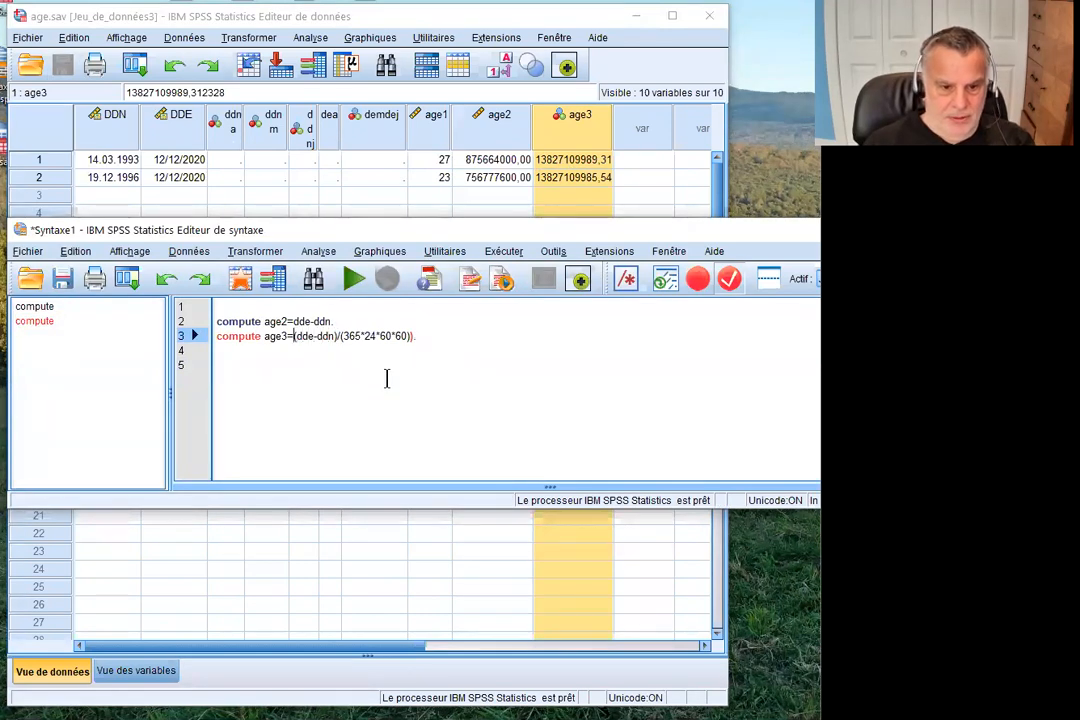
type("(")
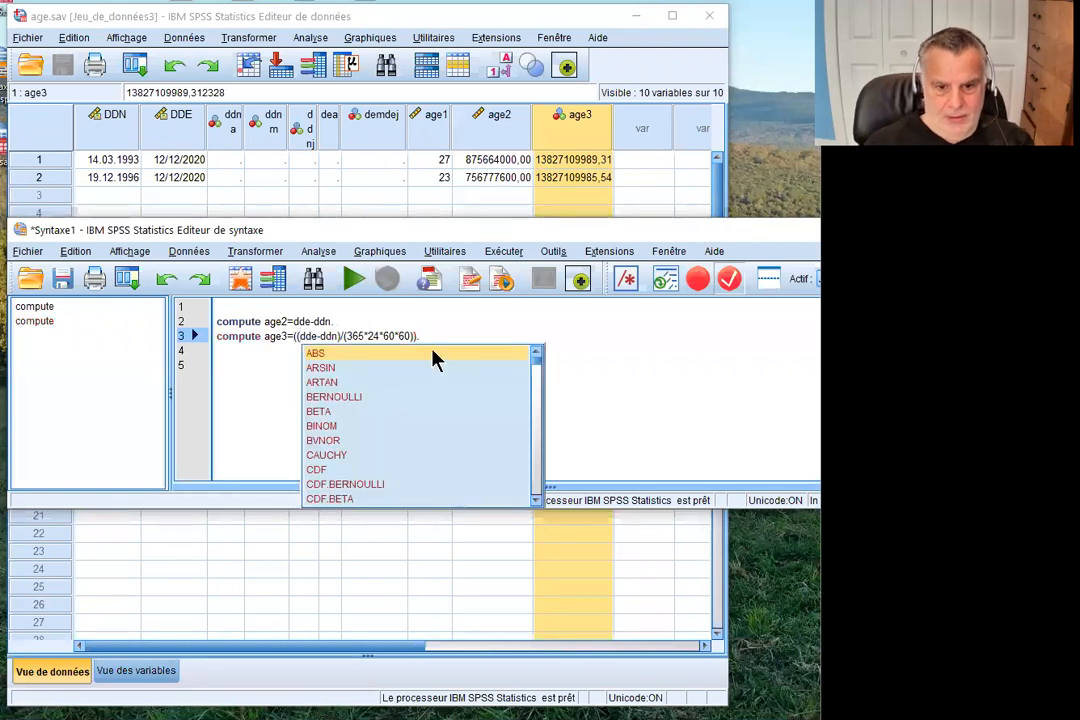
left_click(429, 335)
- Run the age3 command with the corrected parentheses and save the dataset to update the age3 values
left_click_drag(420, 336, 380, 336)
left_click(205, 345)
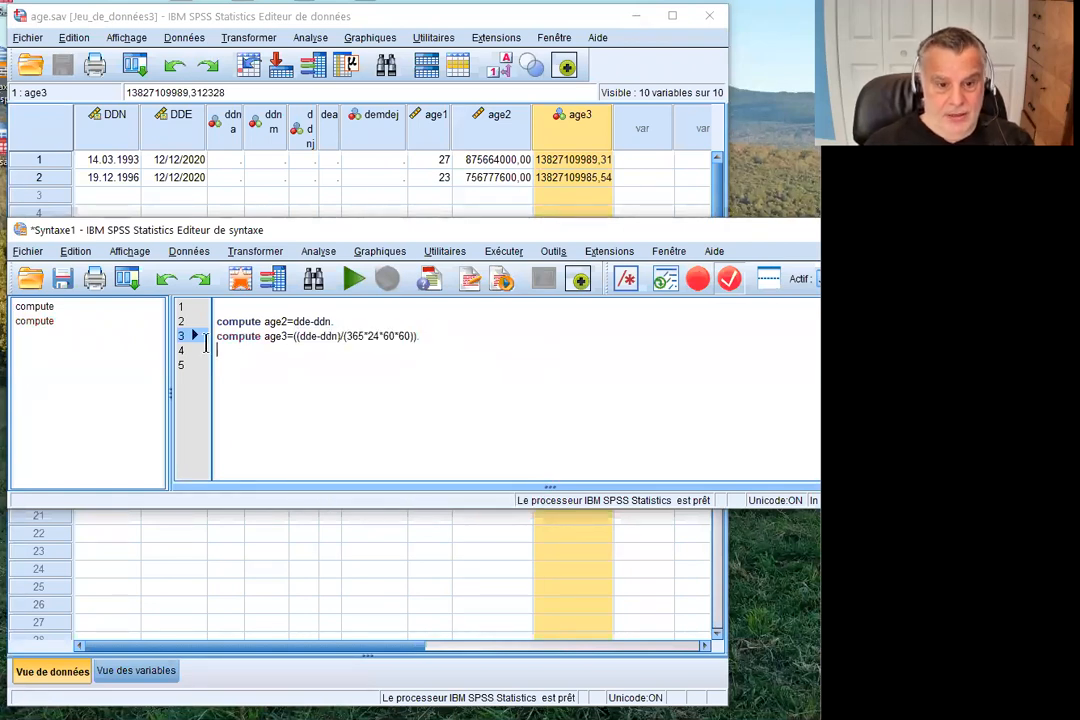
left_click(205, 340)
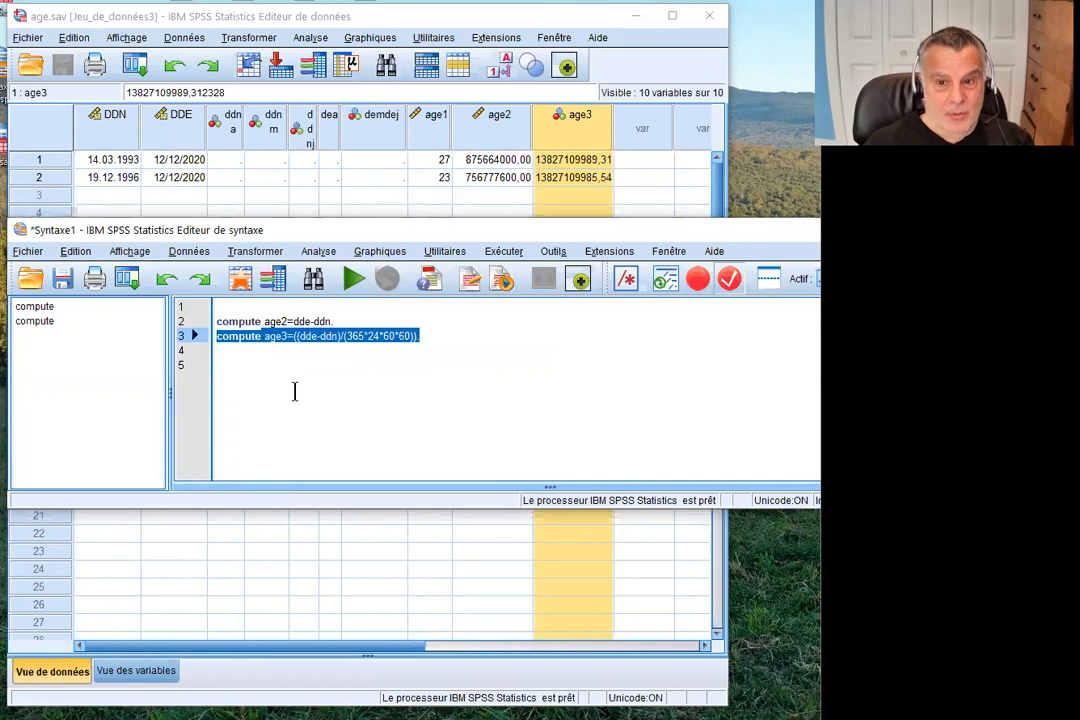
left_click(355, 281)
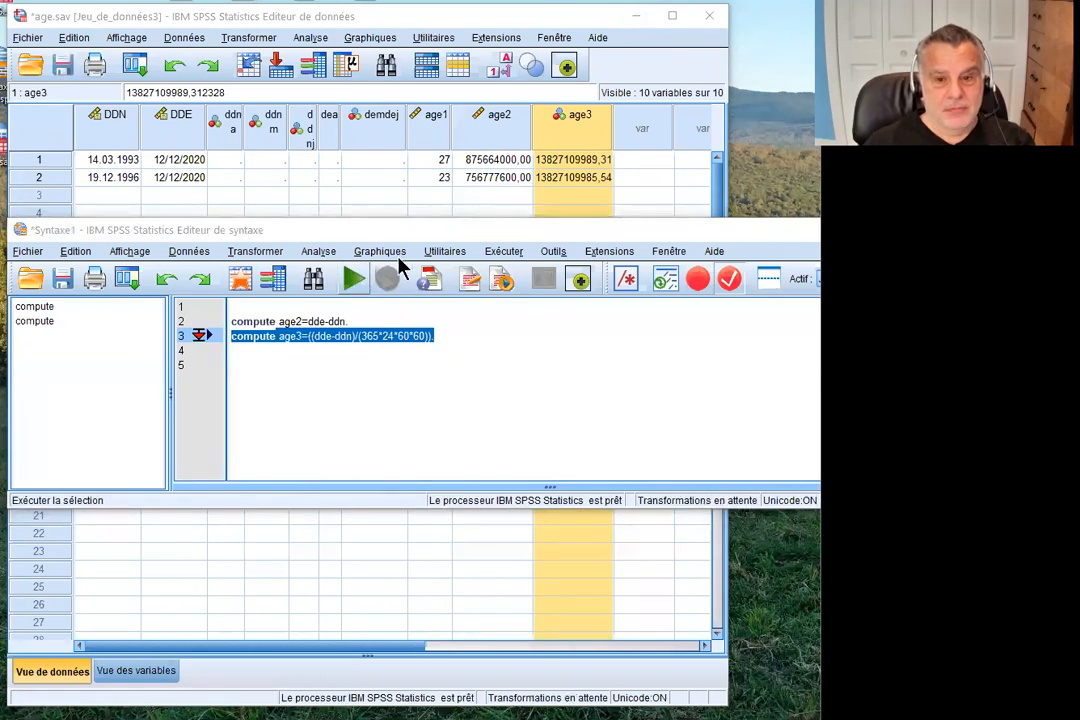
left_click(593, 148)
left_click(62, 66)
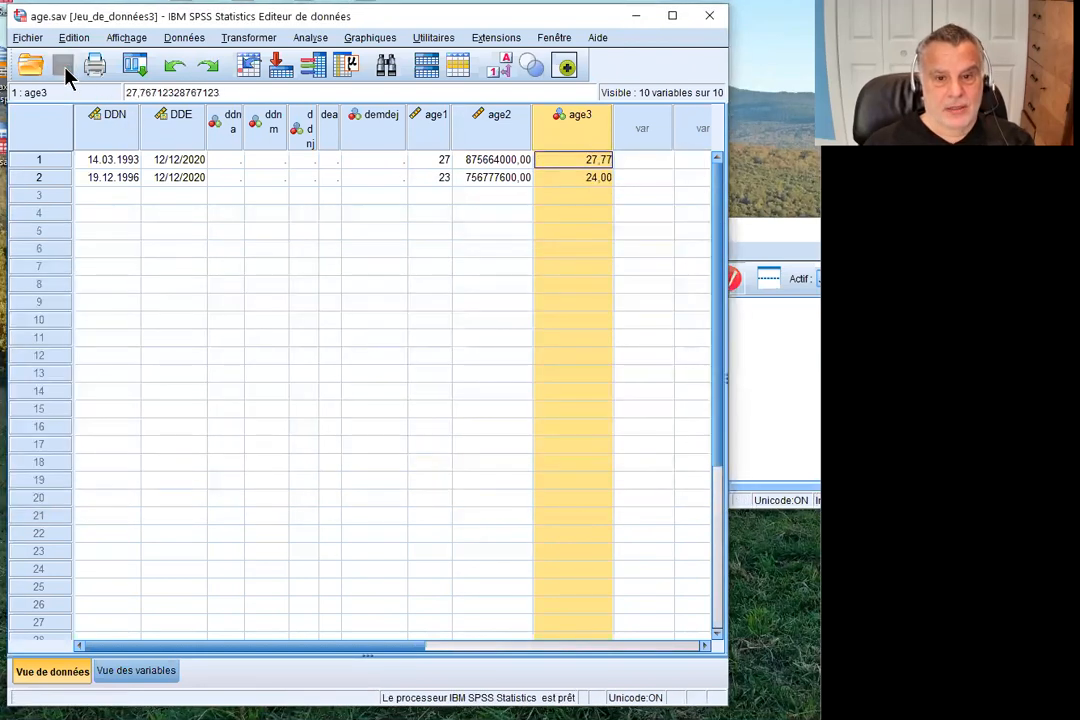
- Compare the second case's exact age3 value with its DDN and DDE dates
left_click(590, 184)
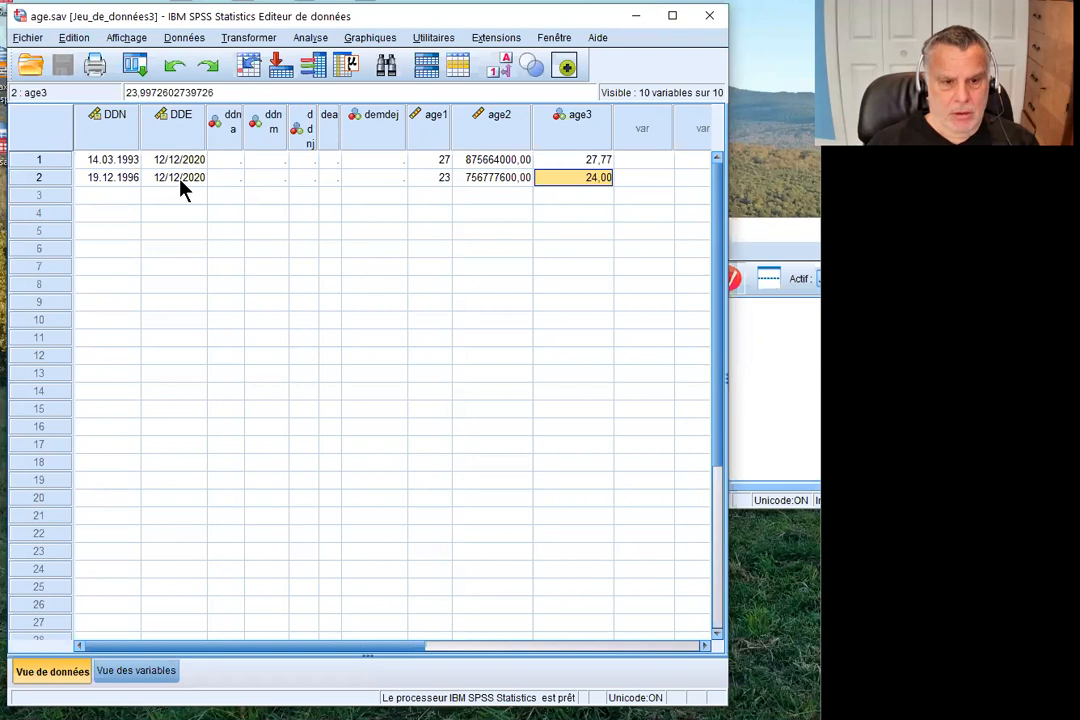
left_click(114, 182)
left_click(161, 177)
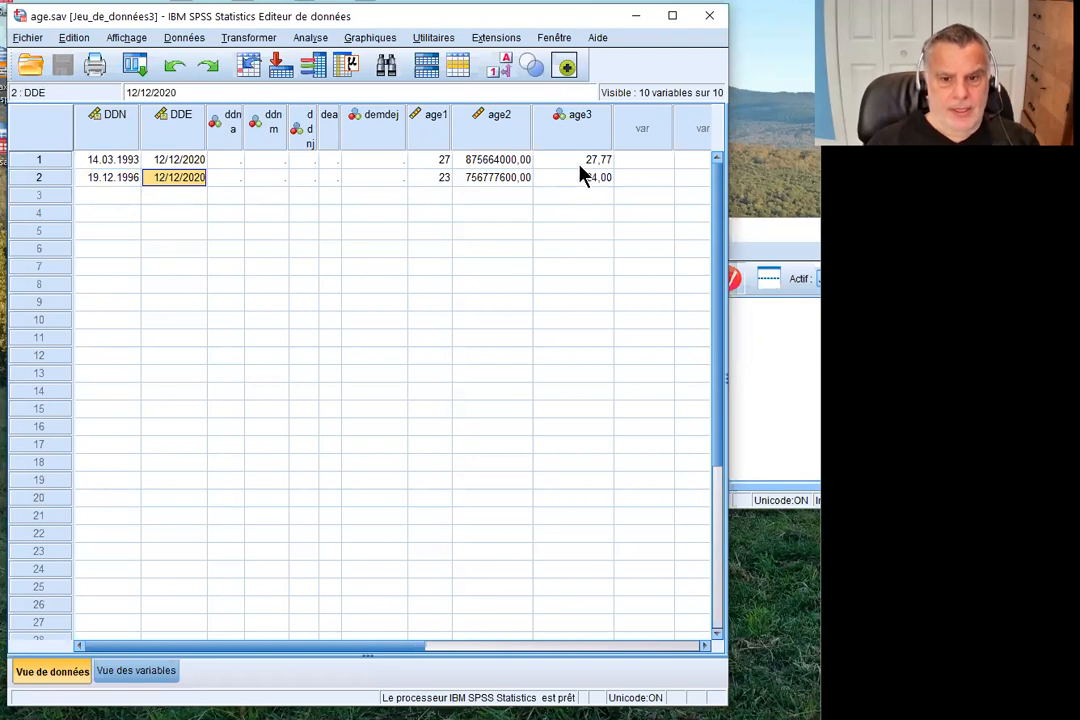
- Enter a date of birth in DDN for a new third case and move along its row to age2
left_click(111, 197)
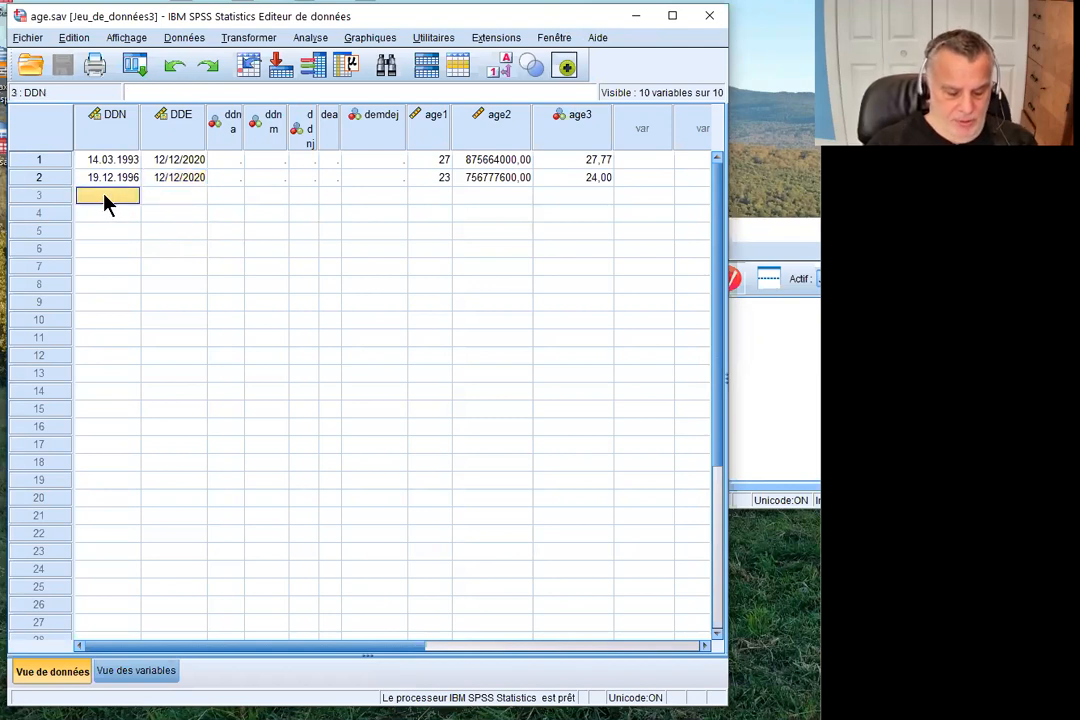
type("22-04-1990")
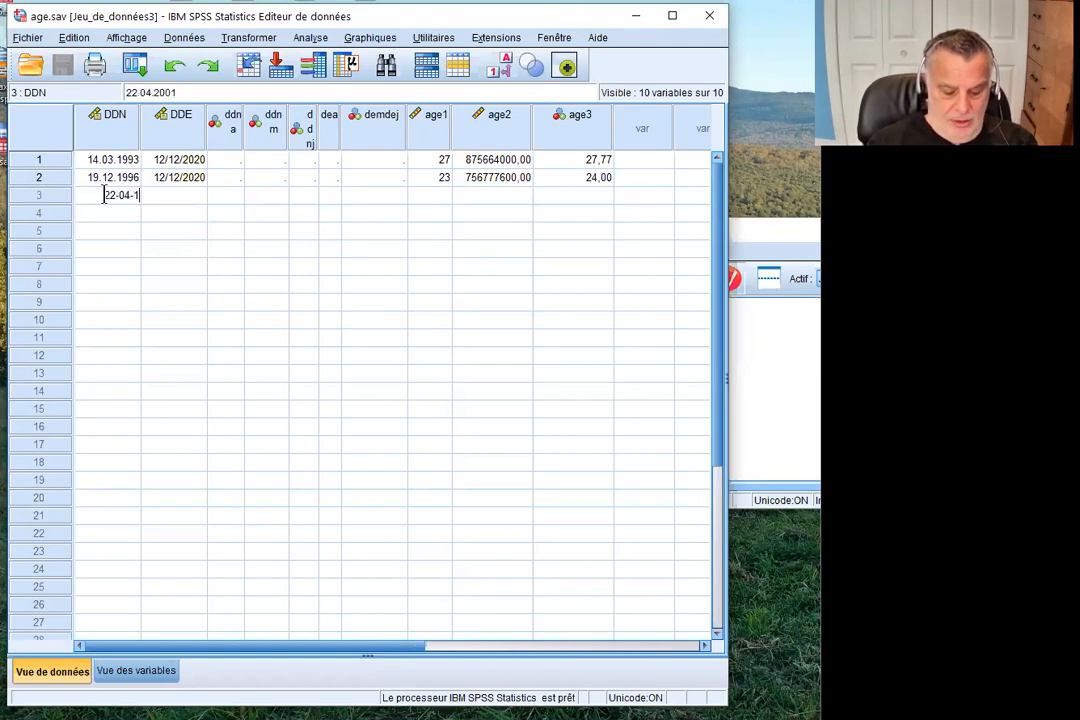
key("Return")
key("Up")
key("Right")
key("Right")
key("Right")
key("Right")
key("Right")
key("Right")
key("Right")
key("Right")
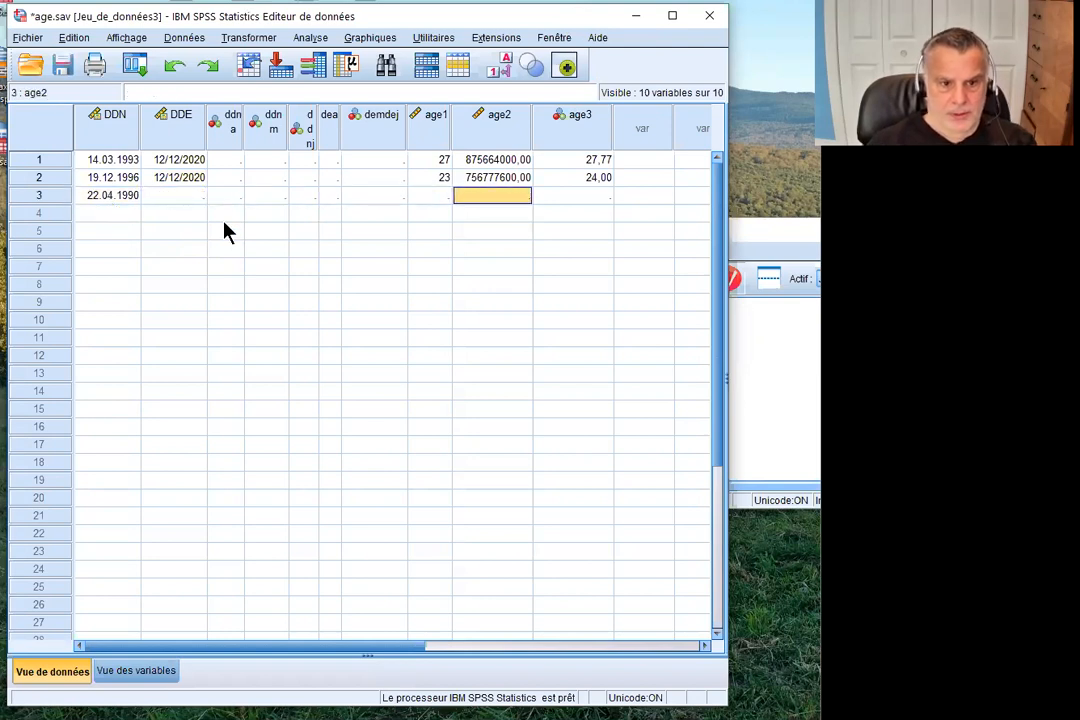
- Clear the date of birth from DDN for the third case
left_click(117, 197)
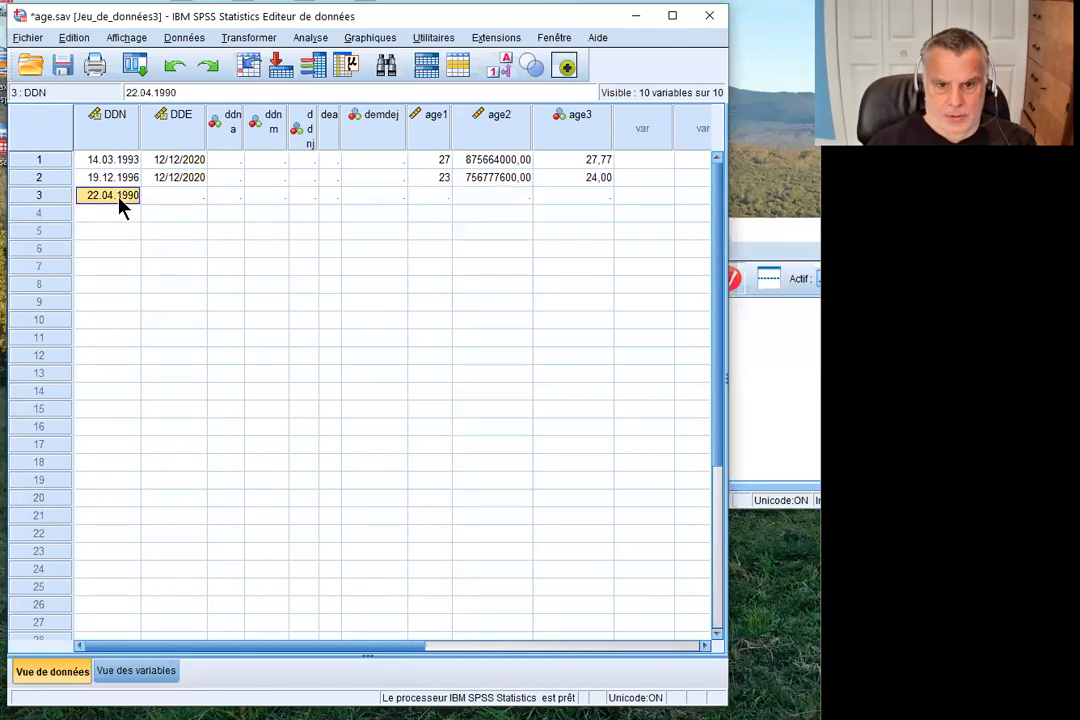
key("Delete")
left_click(331, 250)
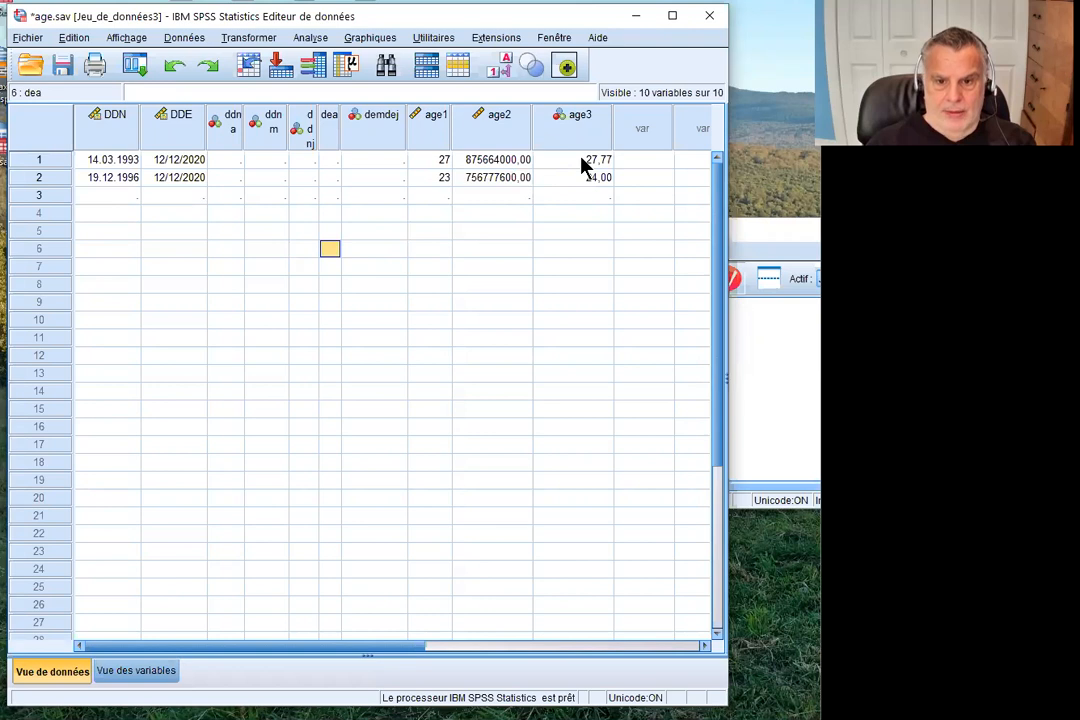
- Compare the exact age3 values of the first and second cases
left_click(585, 162)
left_click(571, 179)
left_click(578, 161)
left_click(576, 180)
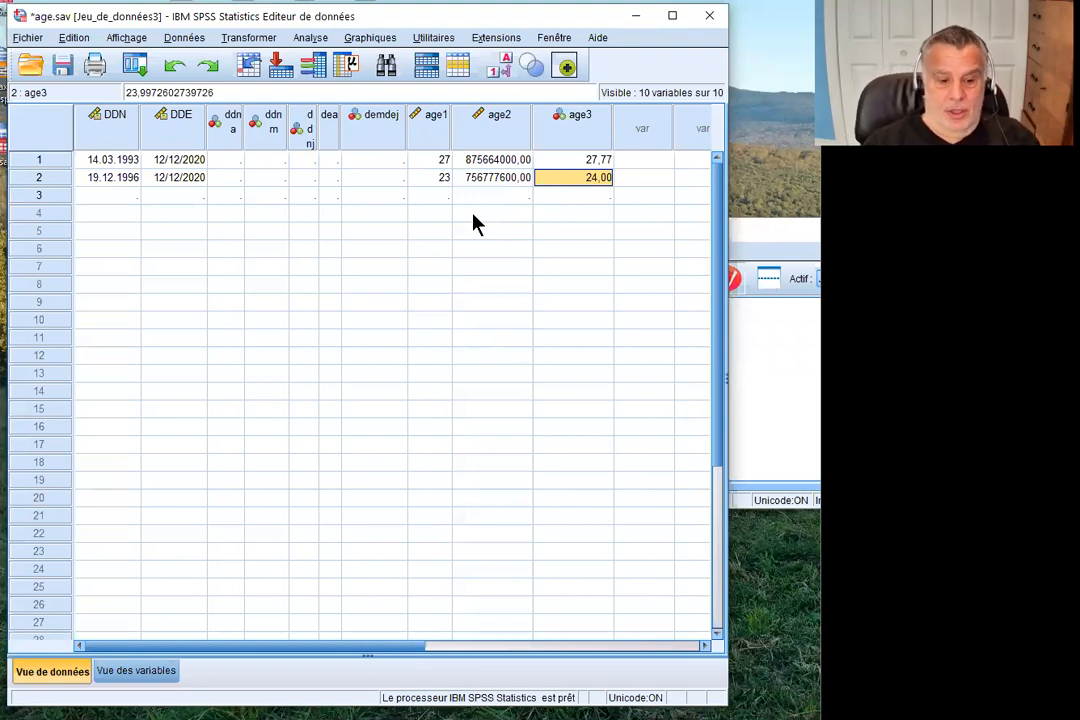
- Switch to the Excel notes workbook and consult the rounding command compute age = rnd(age)
key("alt+Tab")
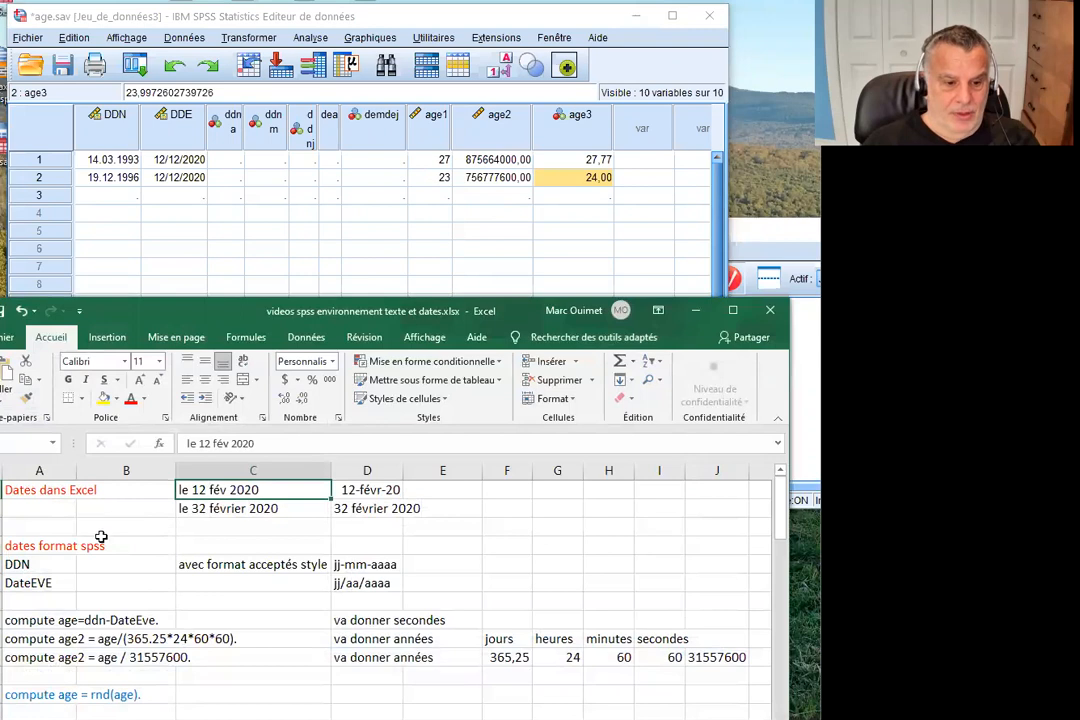
scroll(100, 560, "down", 1)
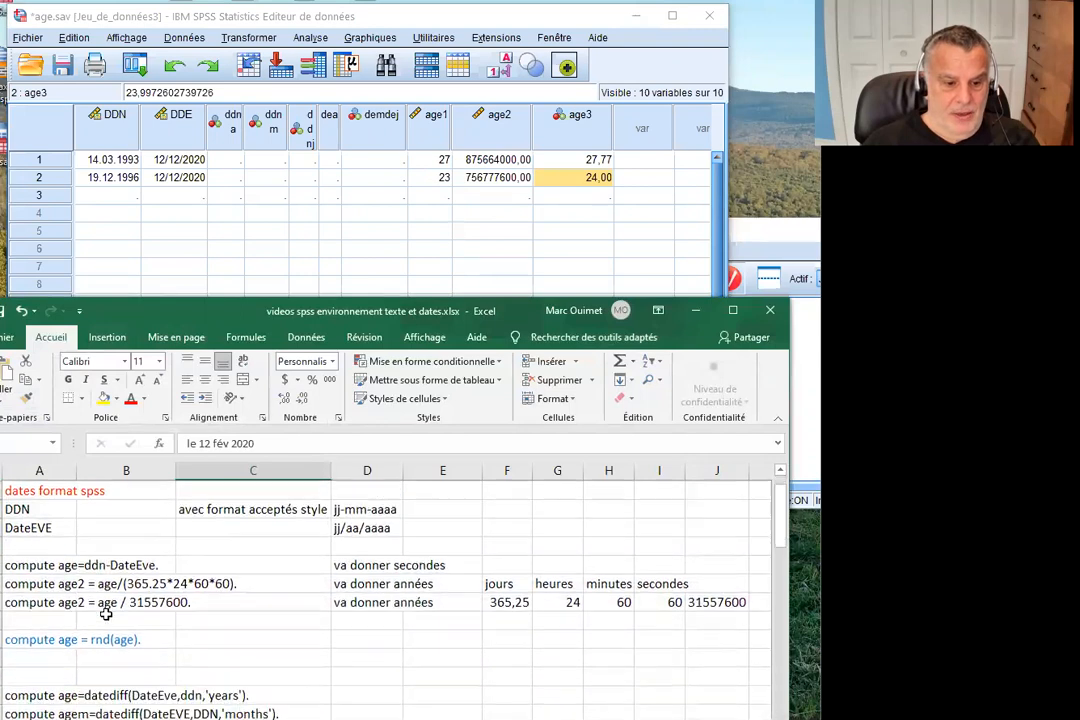
left_click(36, 639)
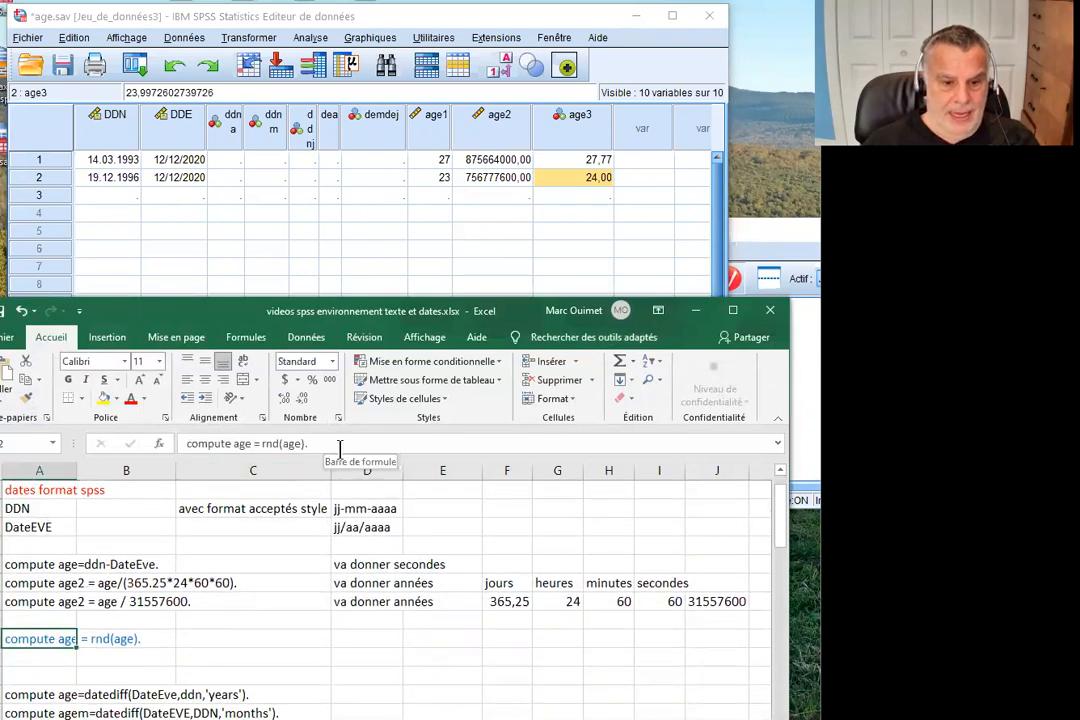
- Return to the SPSS syntax and add the command compute age4= rnd(age3). below the age3 command
left_click(748, 279)
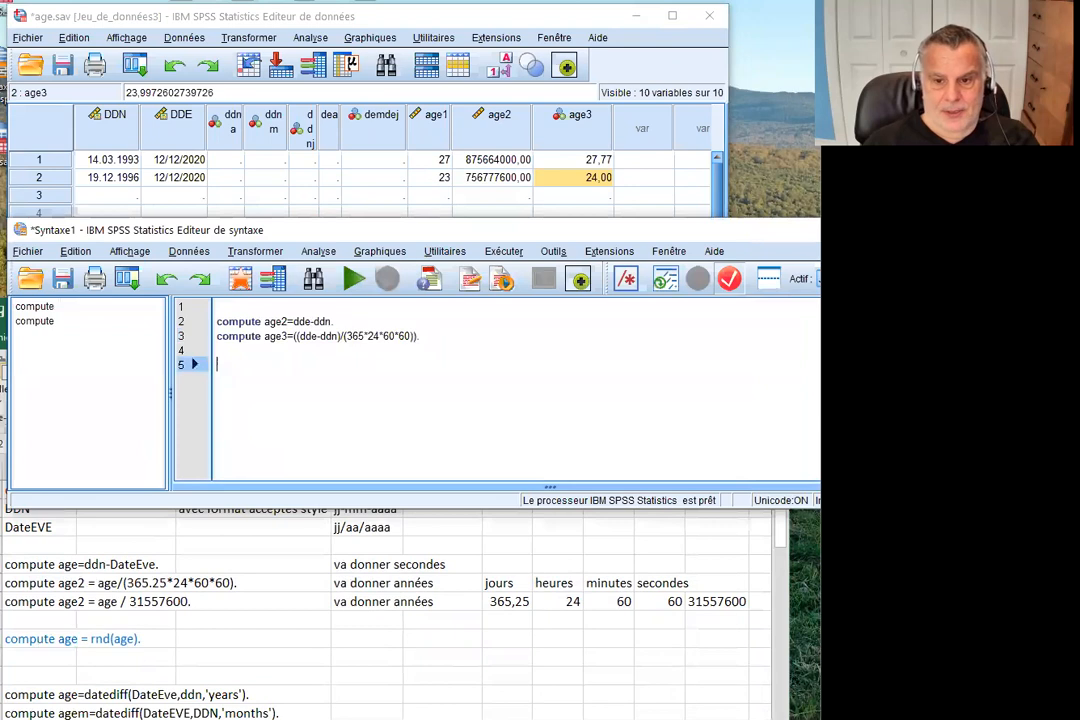
left_click(477, 350)
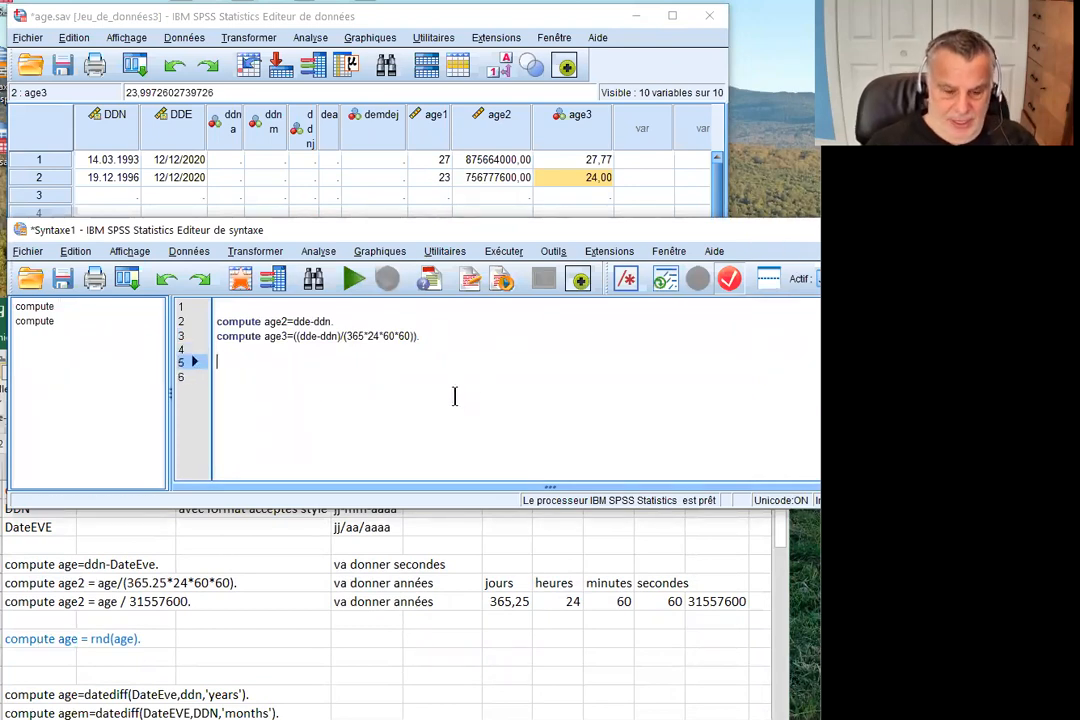
key("Return")
type("comp")
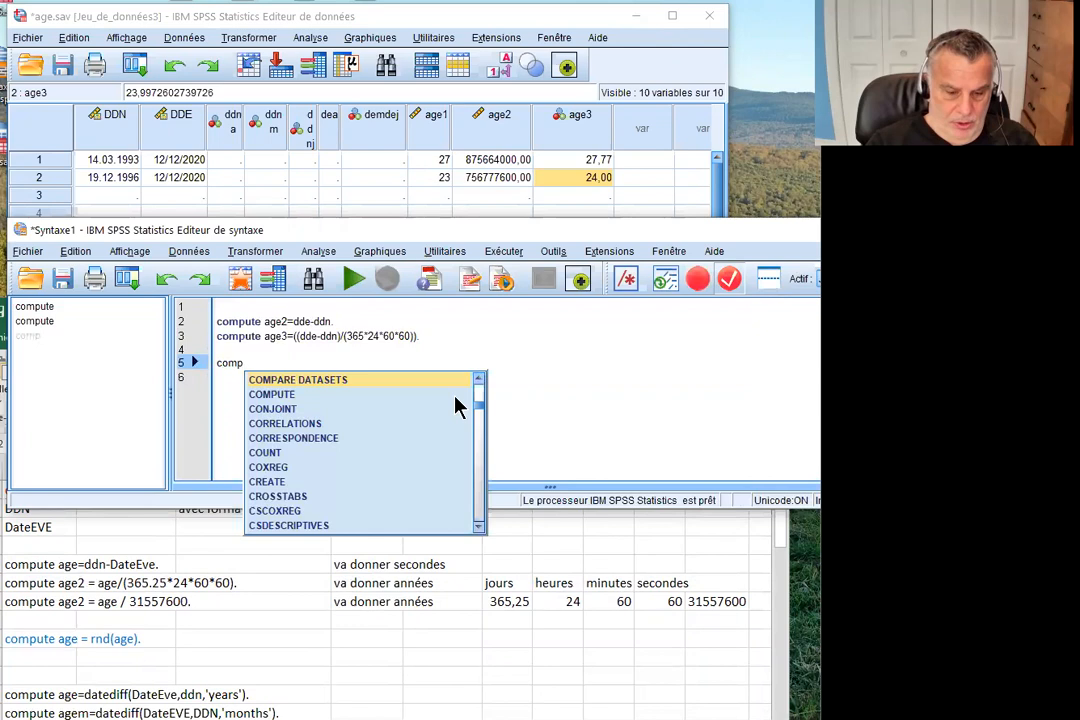
type("ute ")
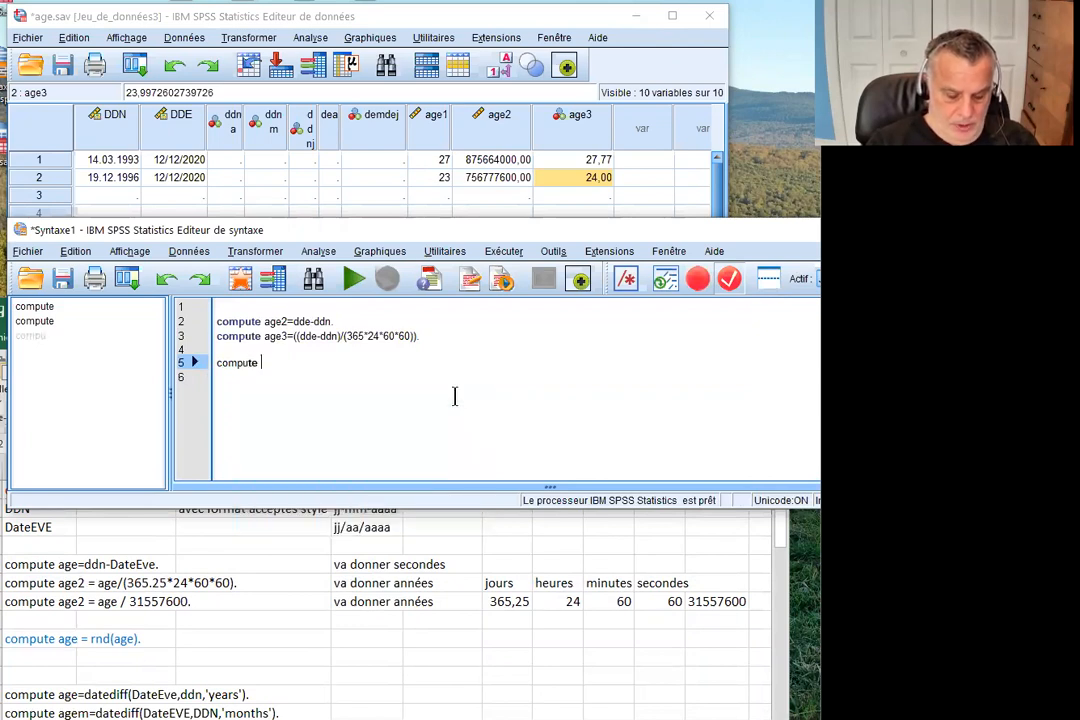
type("age4= rnd")
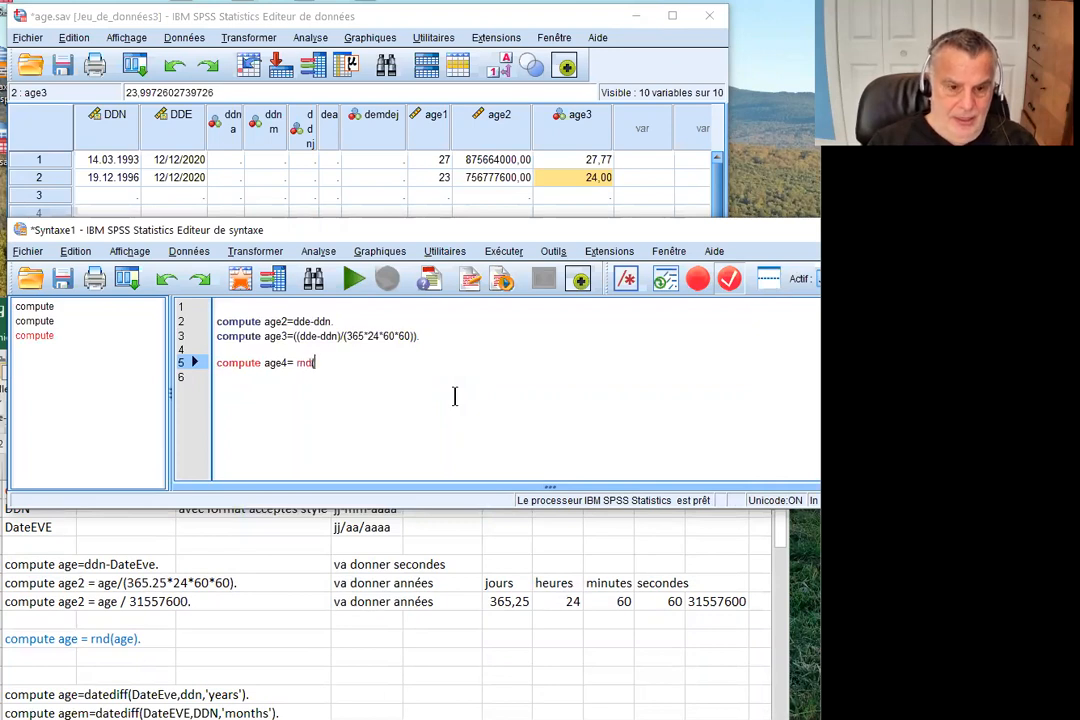
type("(age3).")
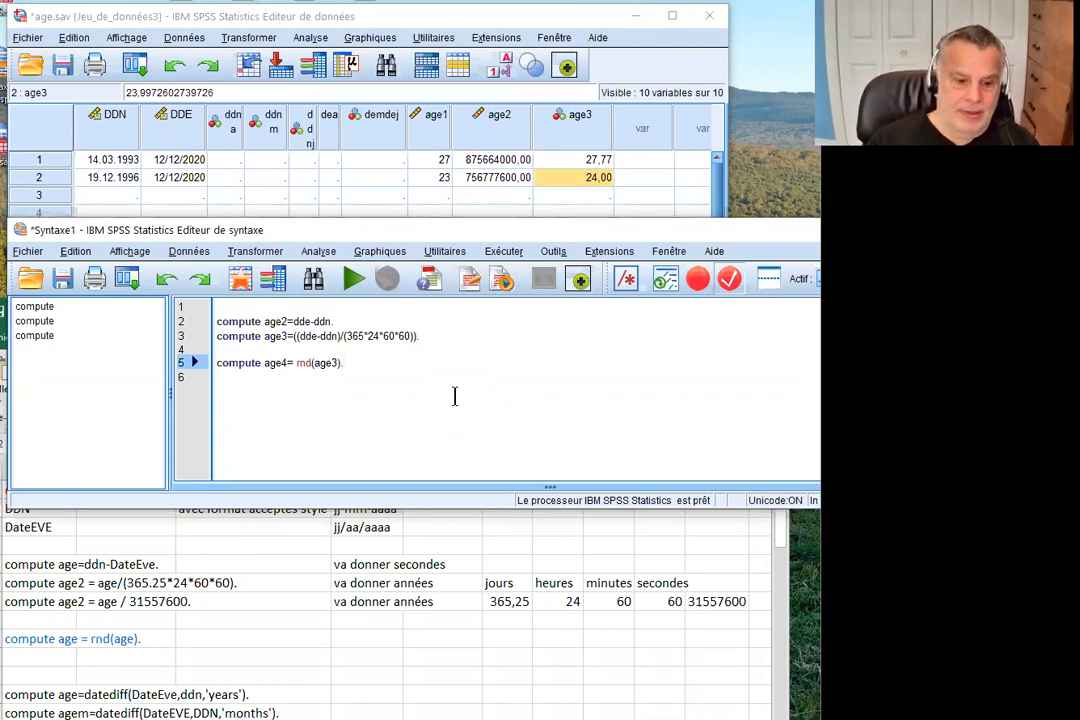
- Run only the age4 rounding command and save the dataset to fill in the age4 values
left_click_drag(410, 362, 215, 360)
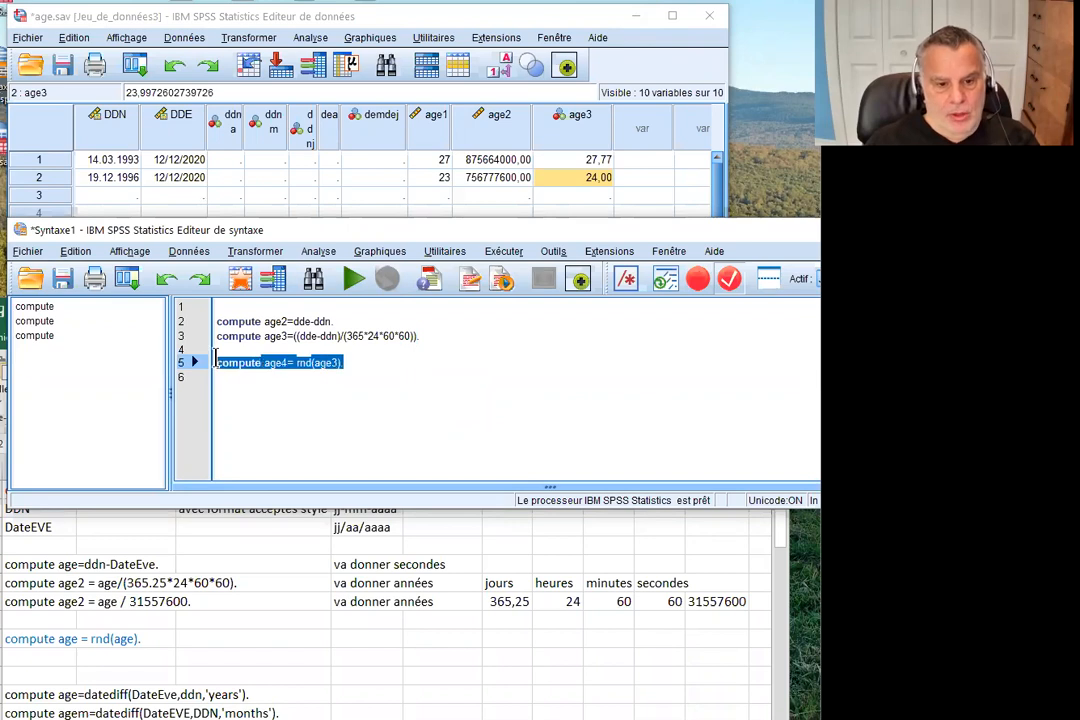
left_click(354, 279)
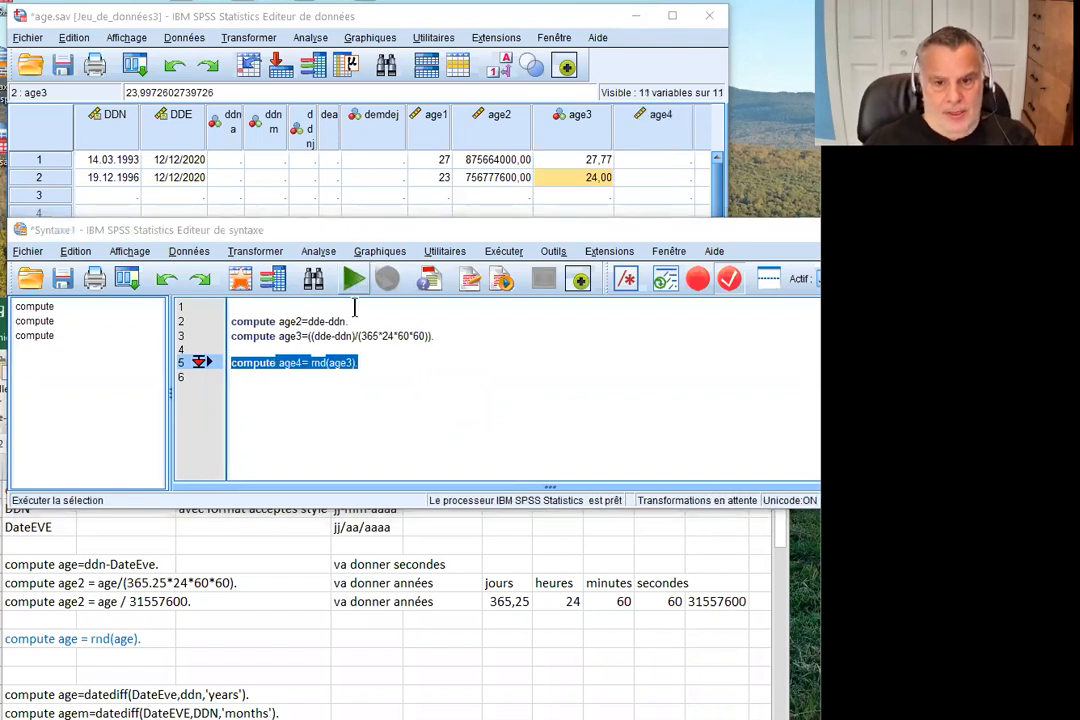
left_click(250, 183)
left_click(62, 66)
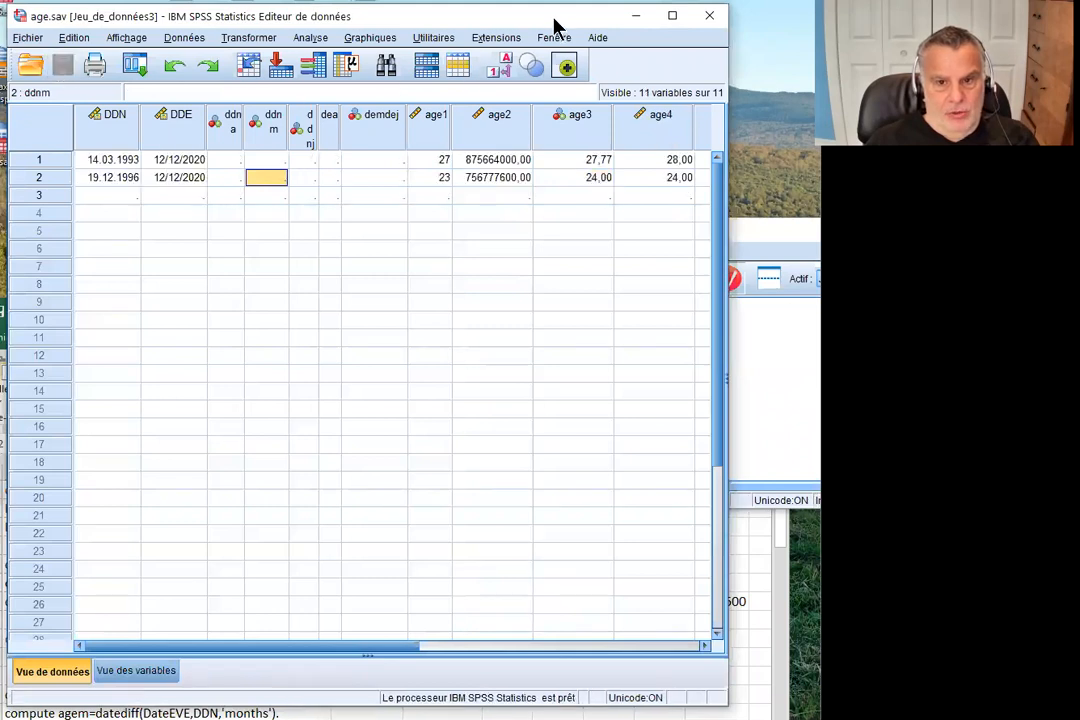
- Compare the rounded age4 values with the age1 values for the first two cases
left_click(663, 164)
left_click(653, 181)
left_click(656, 164)
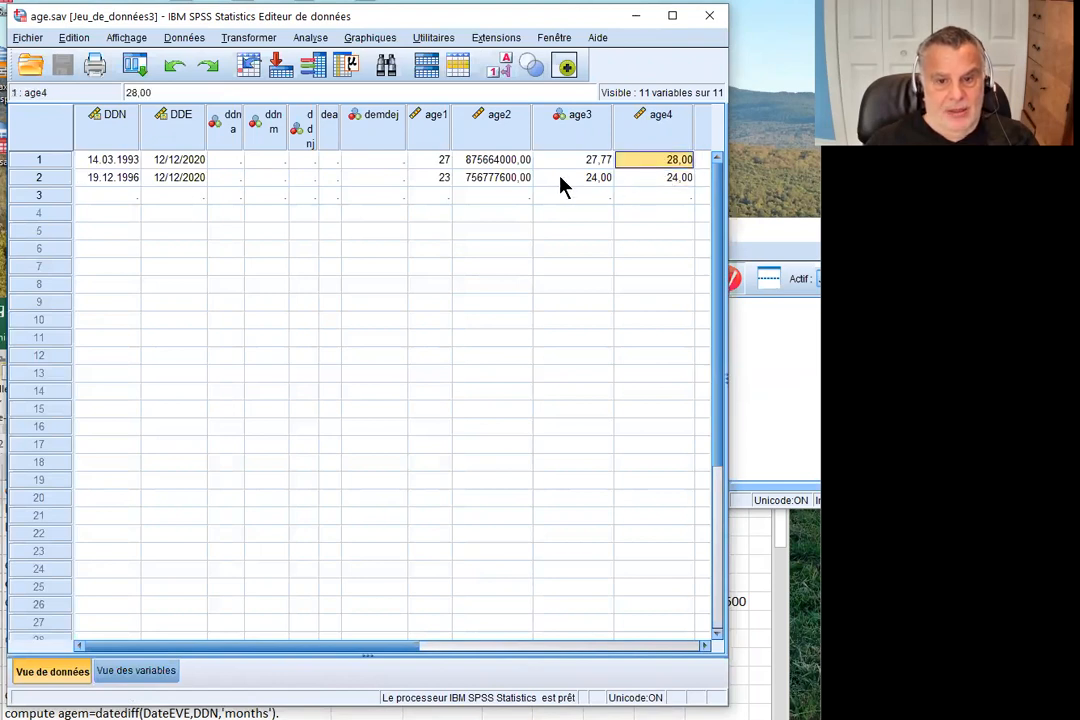
left_click(434, 180)
left_click(436, 161)
left_click(434, 177)
left_click(437, 161)
left_click(436, 180)
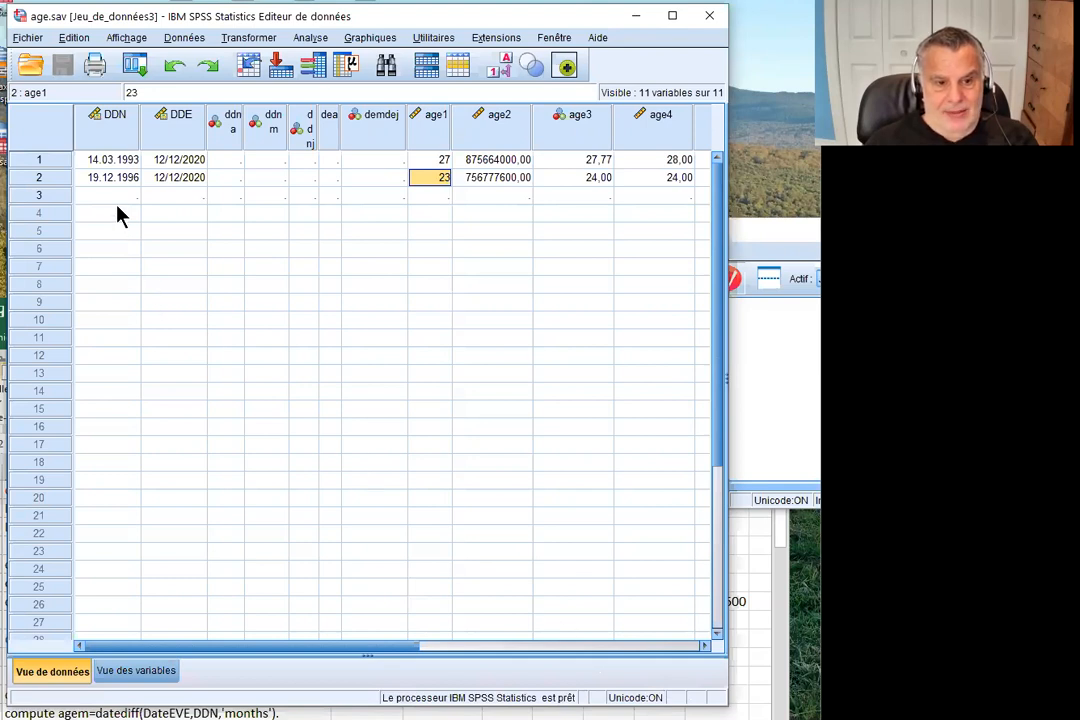
- Check the DDN and DDE dates of the first two cases
left_click(113, 160)
left_click(160, 177)
left_click(171, 161)
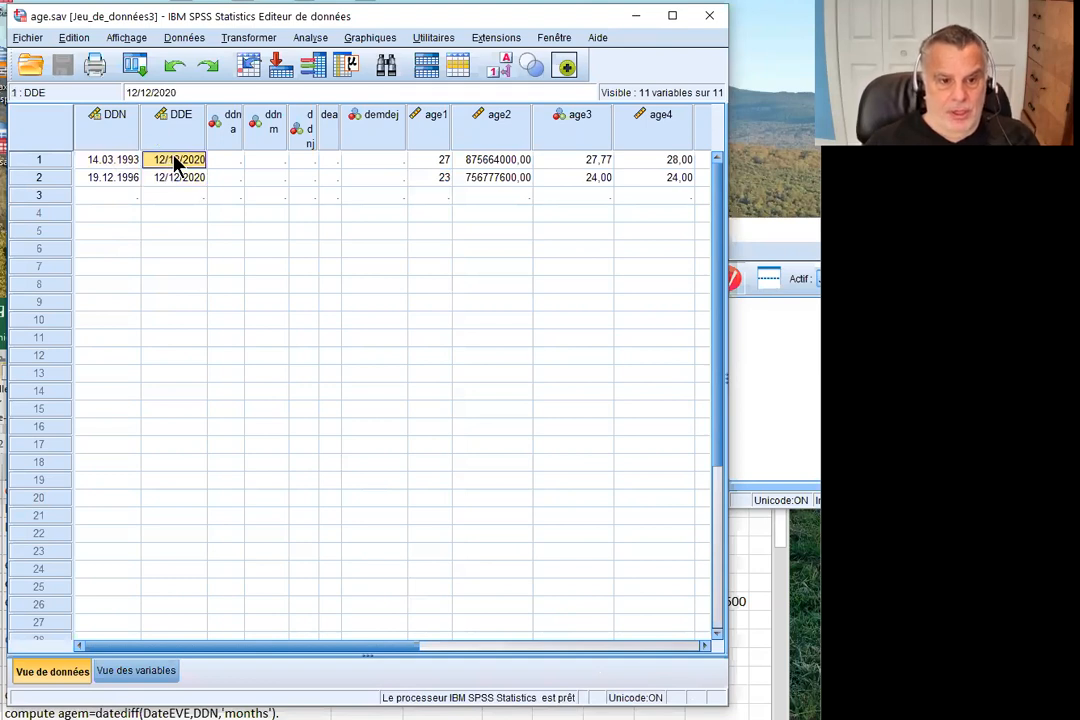
left_click(170, 178)
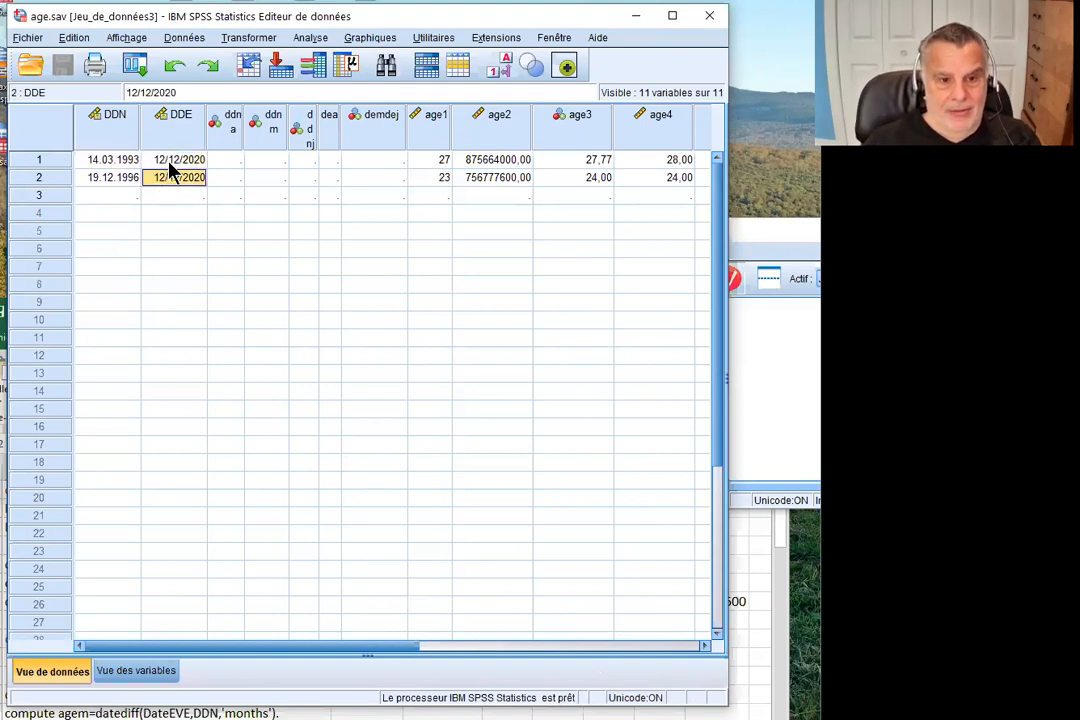
- Review the date formats available in DDN's variable type settings, cancel without changing them and return to the data
left_click(177, 127)
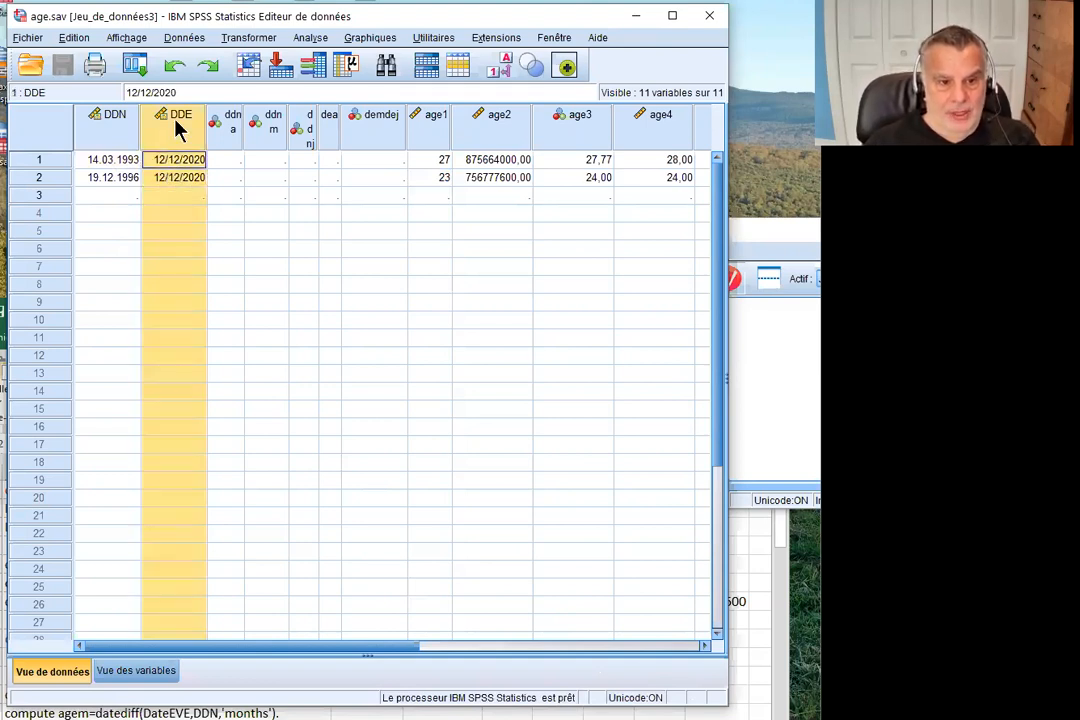
double_click(177, 127)
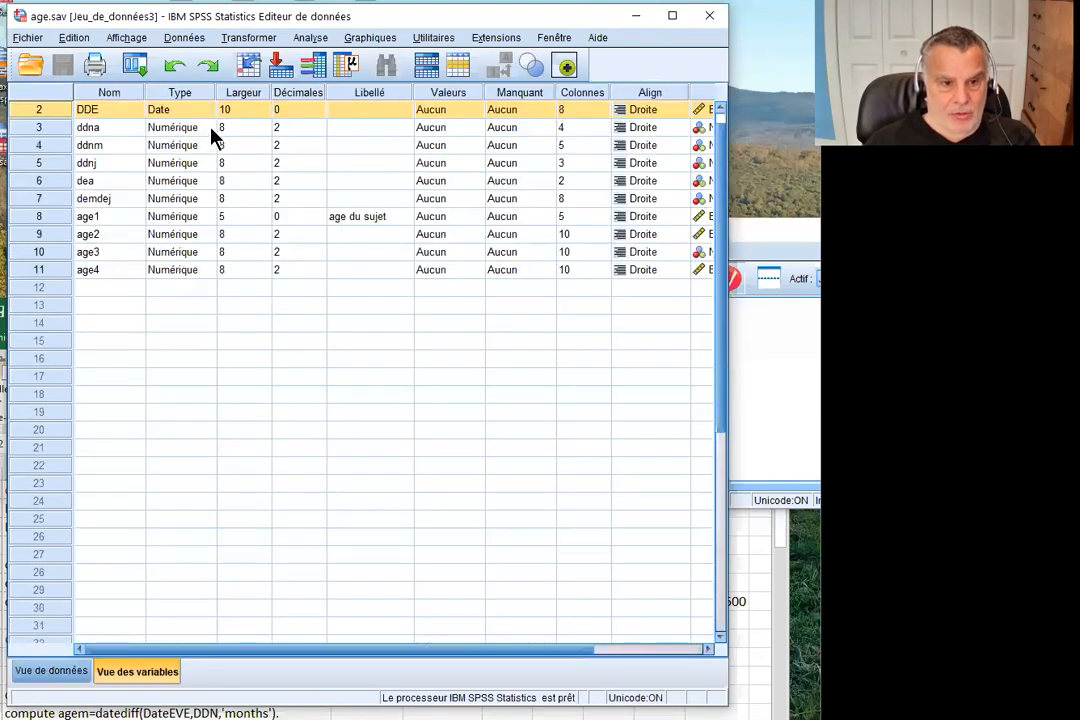
scroll(196, 170, "up", 1)
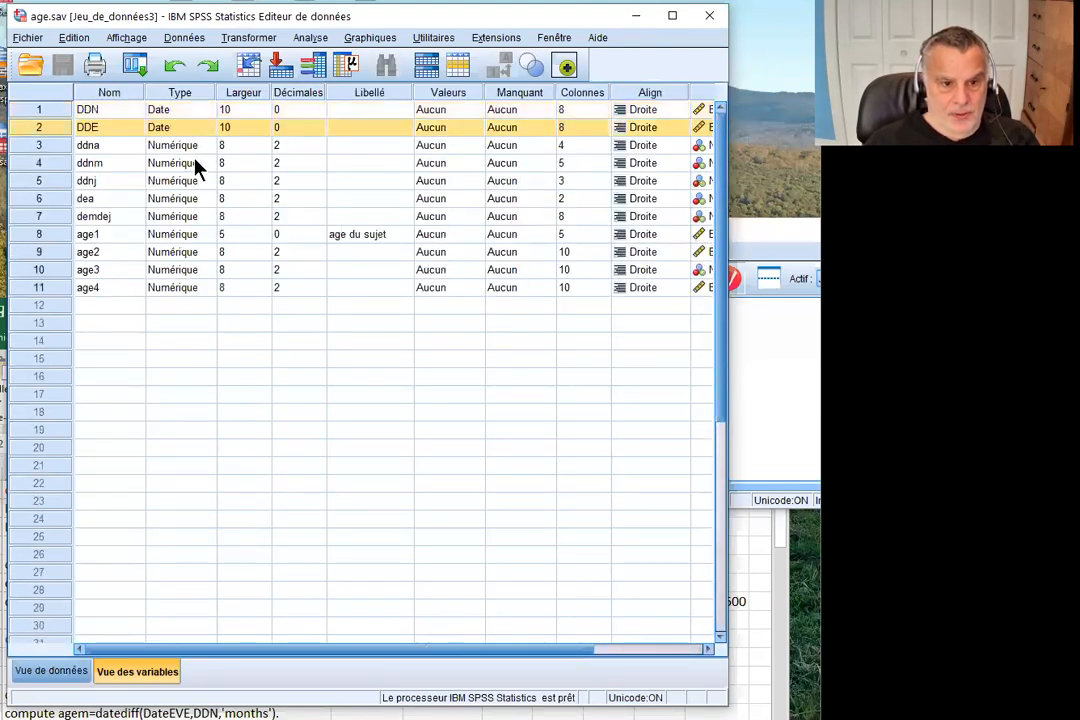
left_click(200, 109)
left_click(207, 109)
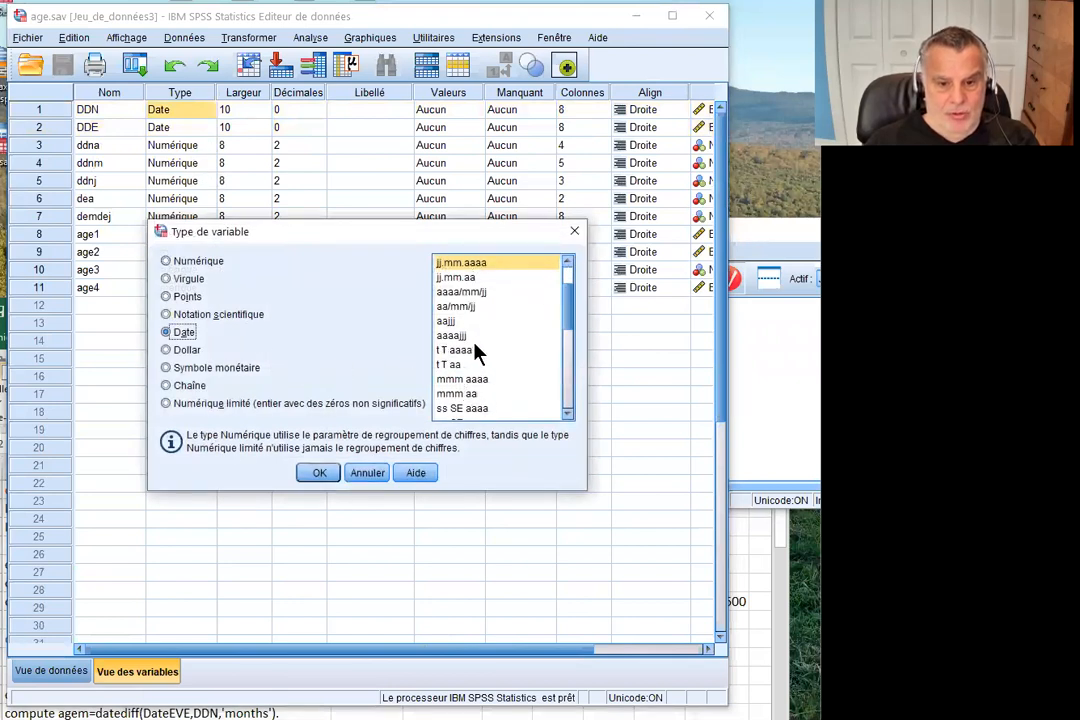
scroll(565, 322, "down", 3)
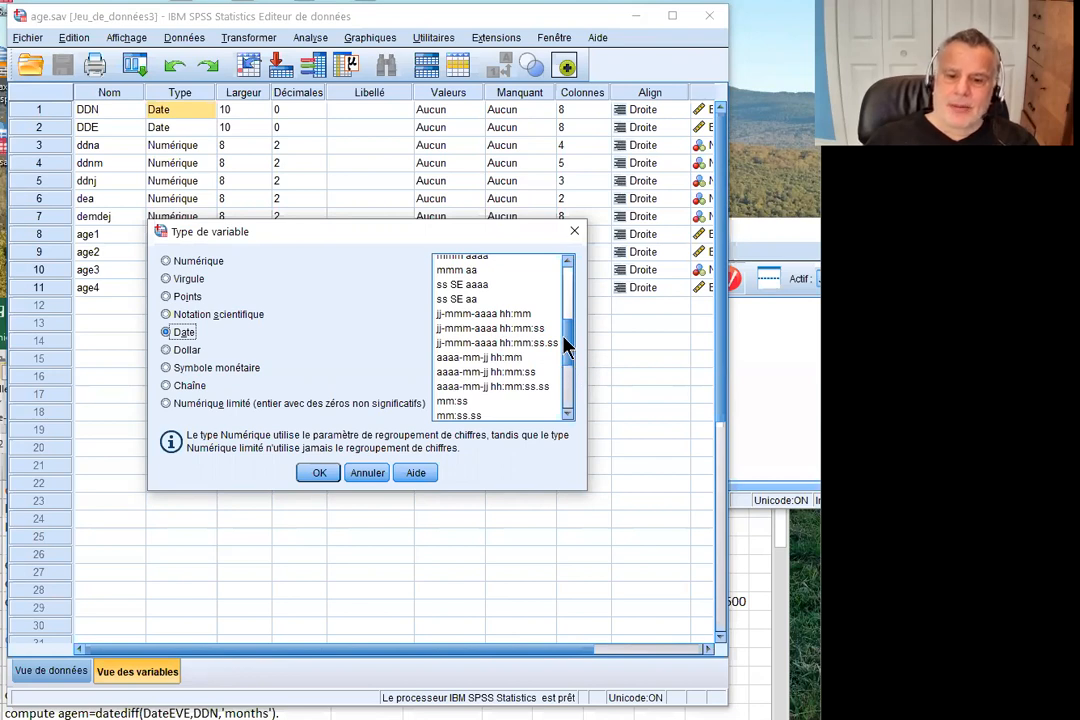
left_click_drag(566, 340, 563, 400)
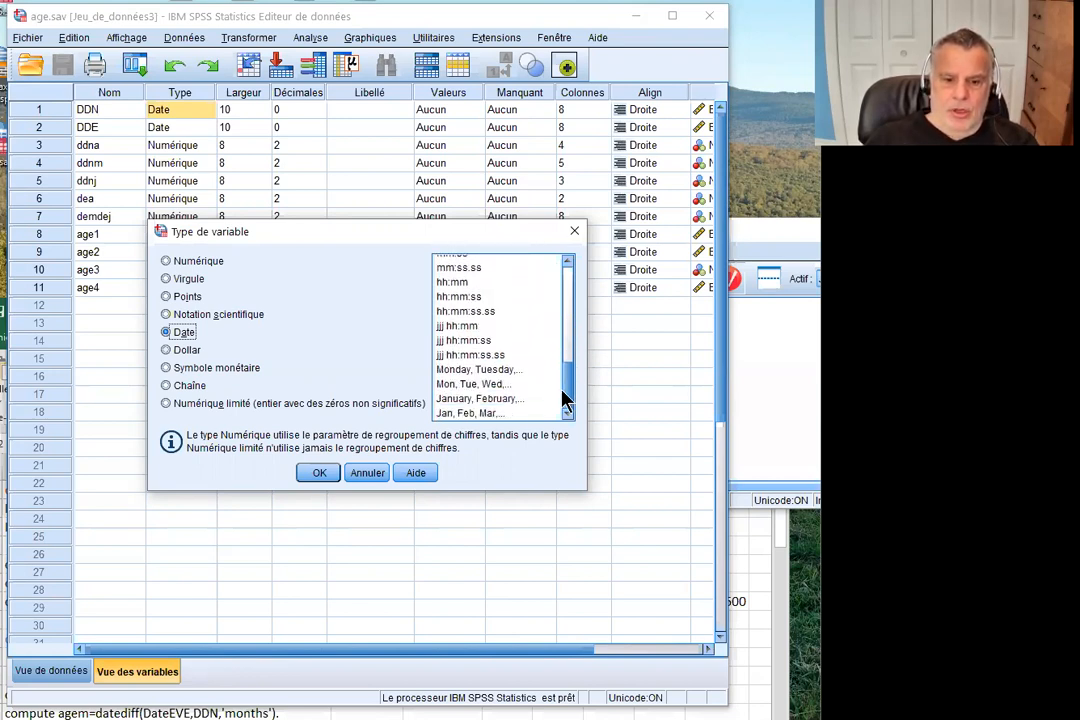
left_click_drag(567, 400, 550, 305)
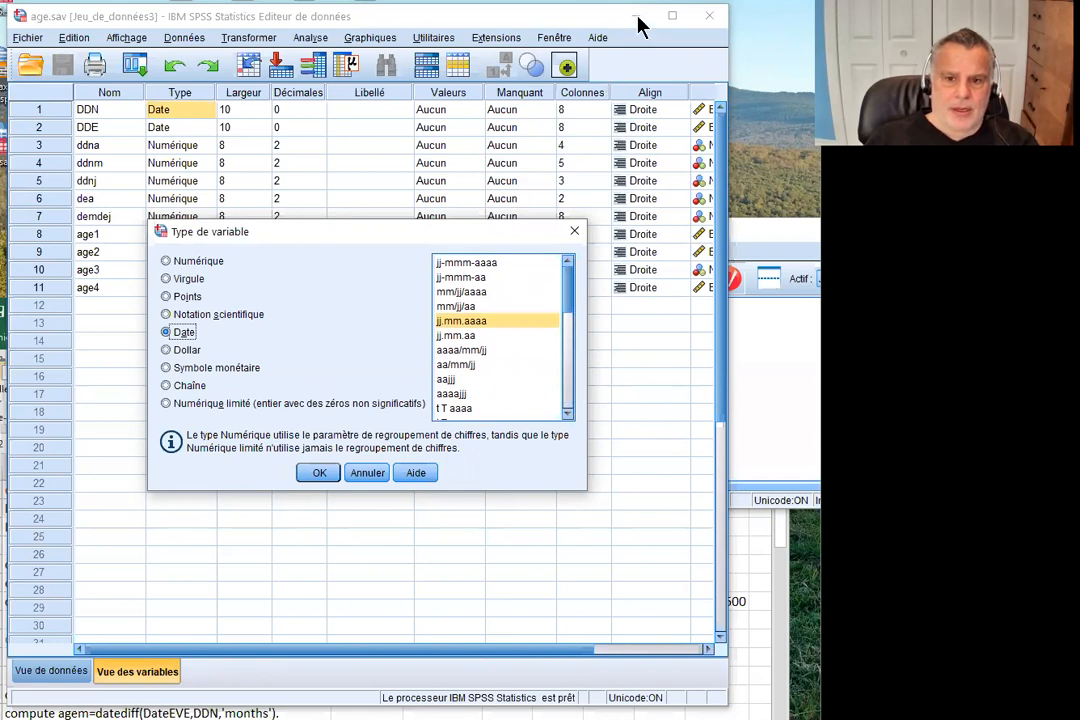
left_click(365, 474)
left_click(40, 672)
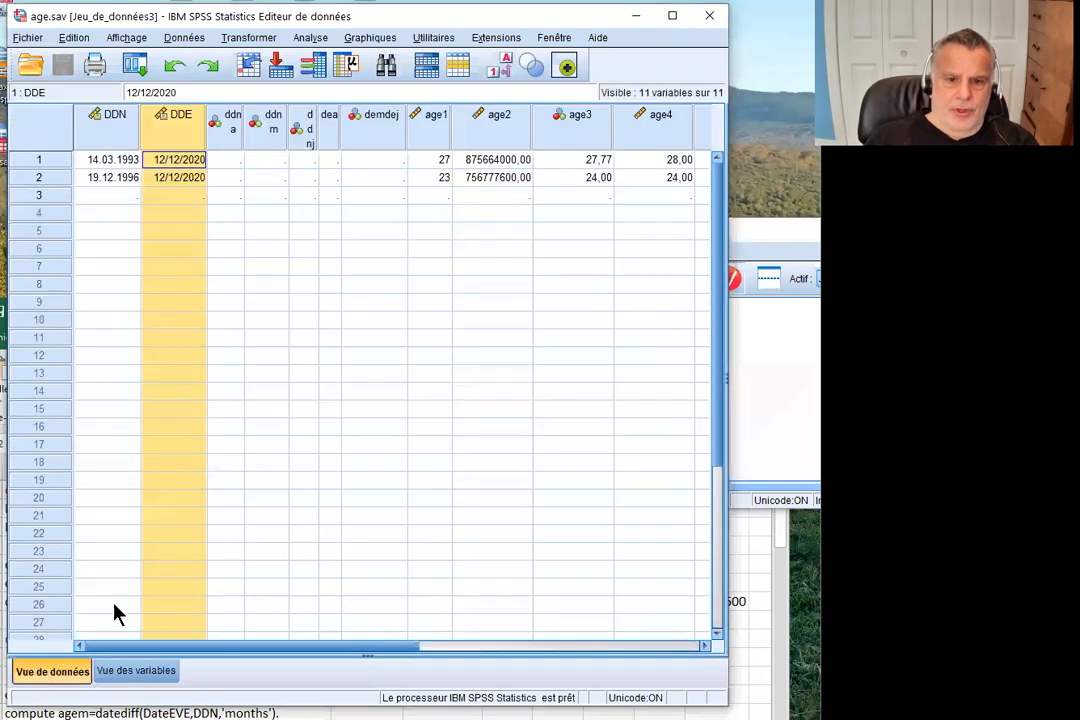
- Look over the age3, ddna, ddnm, ddnj and demdej columns in the data
left_click(578, 135)
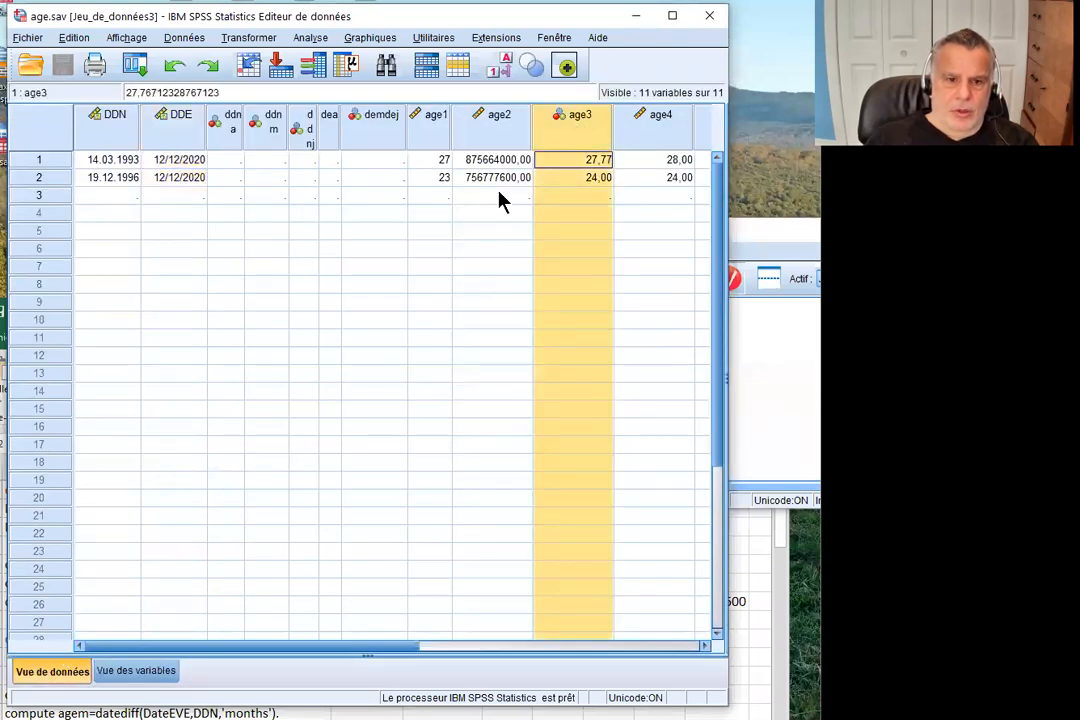
left_click(380, 138)
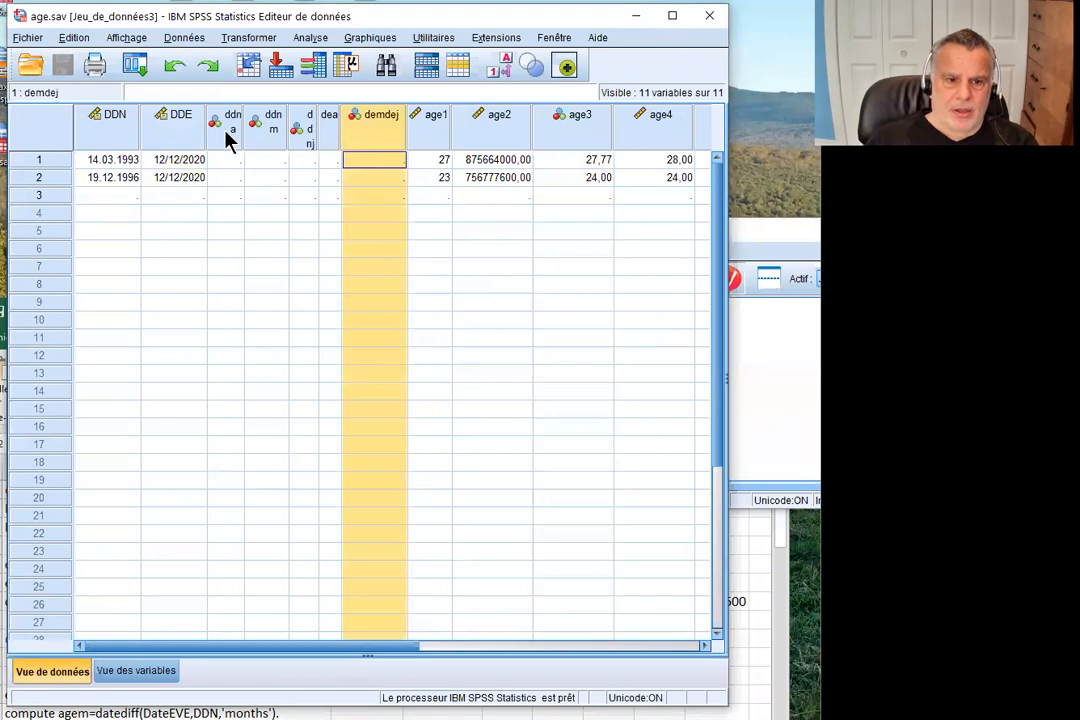
left_click(229, 138)
left_click(276, 138)
left_click(310, 138)
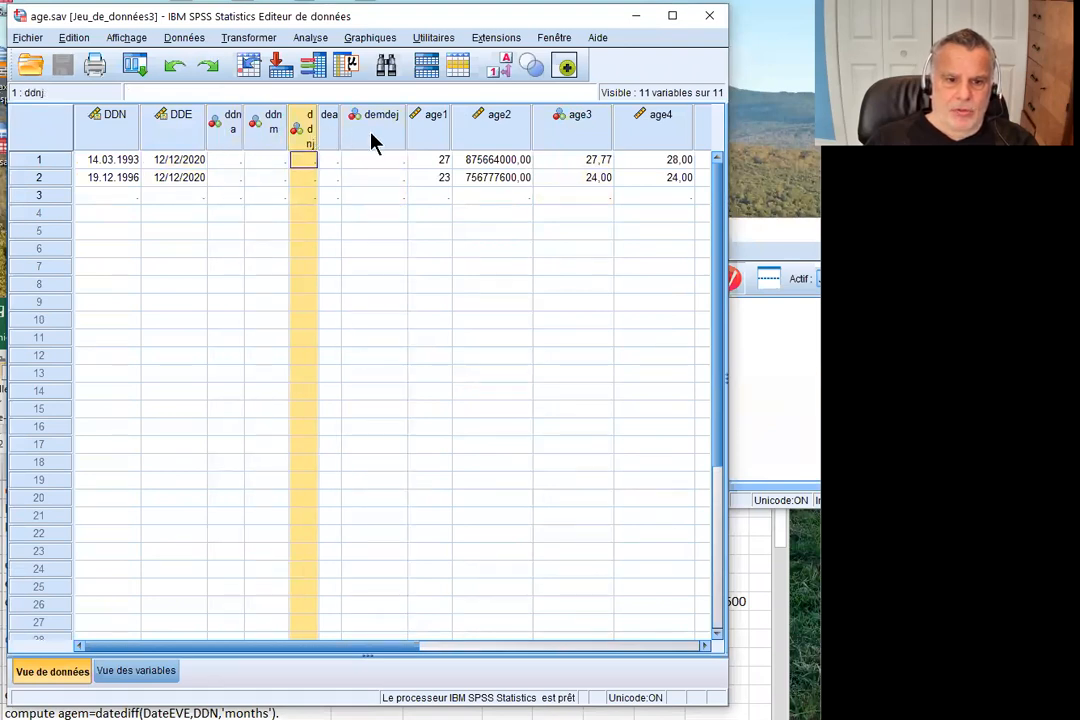
left_click(371, 136)
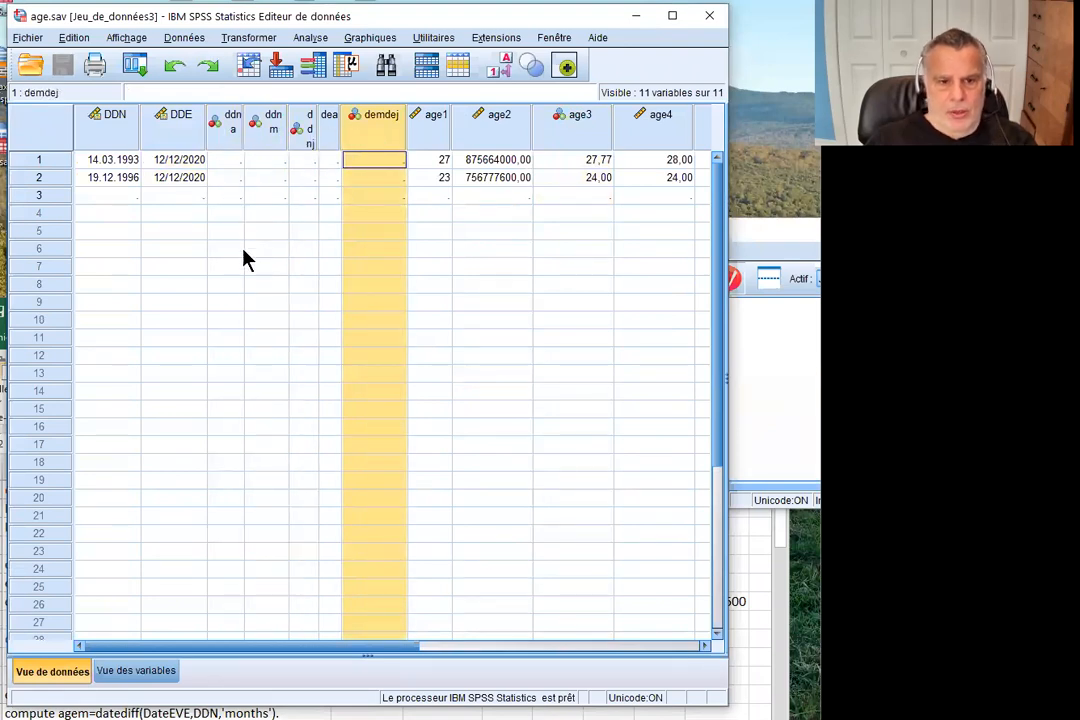
- Move the DDN and DDE variables together to the end of the variable list, after age4
left_click_drag(116, 140, 163, 147)
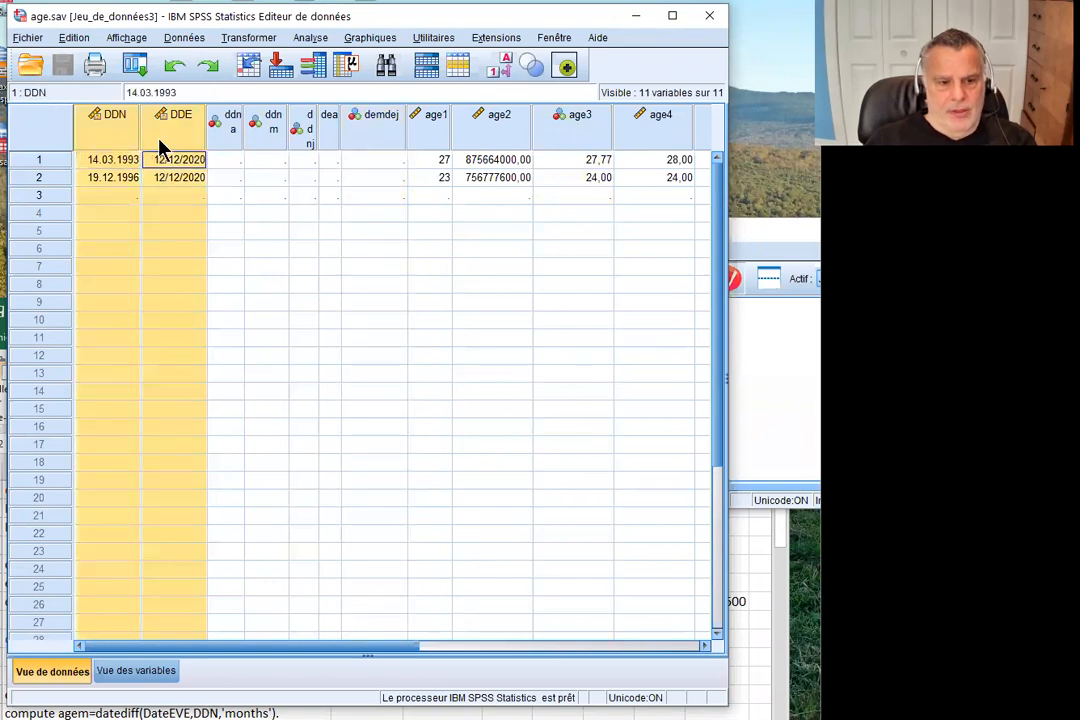
left_click(180, 200)
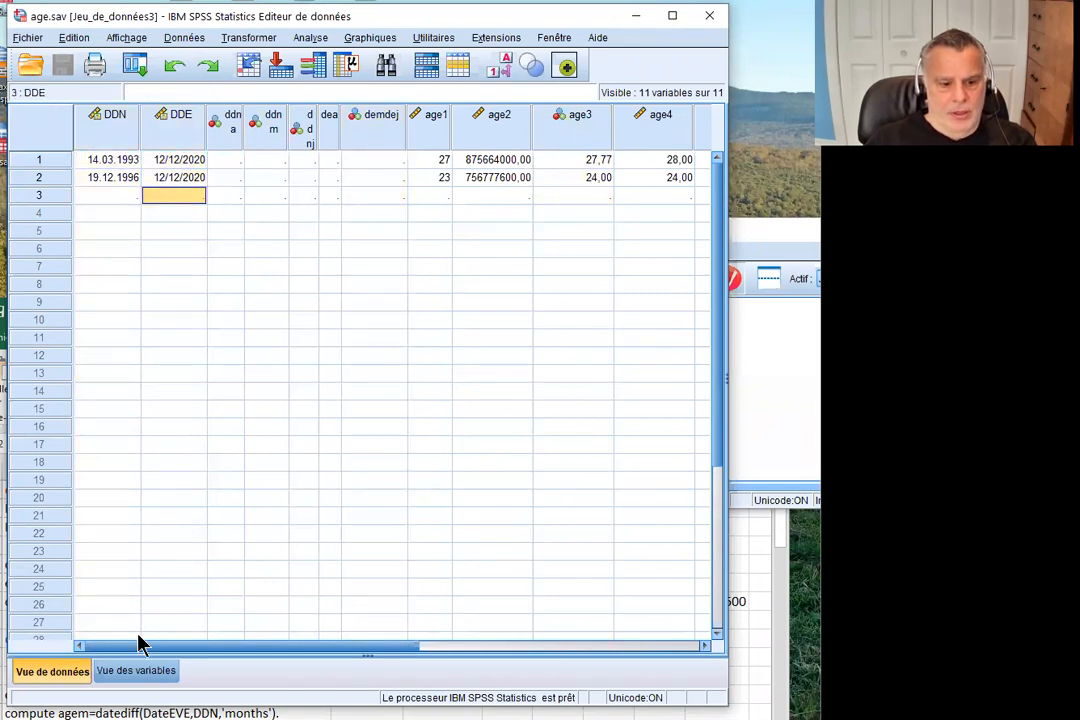
left_click(140, 671)
left_click(40, 112)
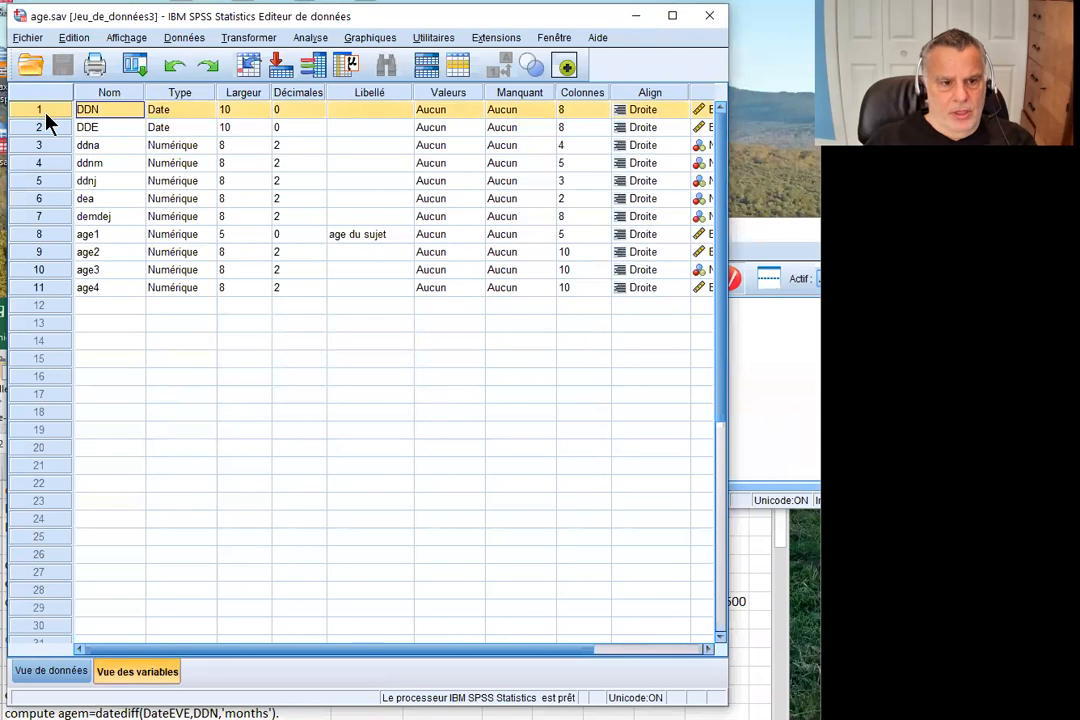
left_click(45, 125, "shift")
left_click_drag(50, 111, 37, 325)
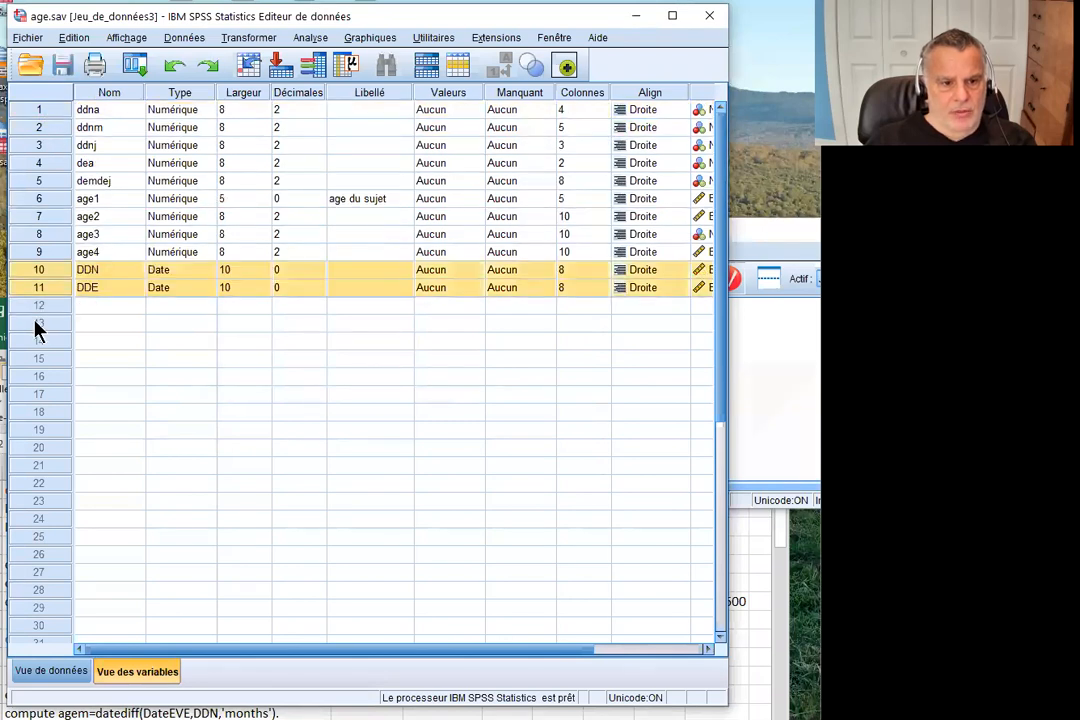
- Insert two new variables between demdej and age1 in the variable list
left_click(42, 197)
right_click(40, 198)
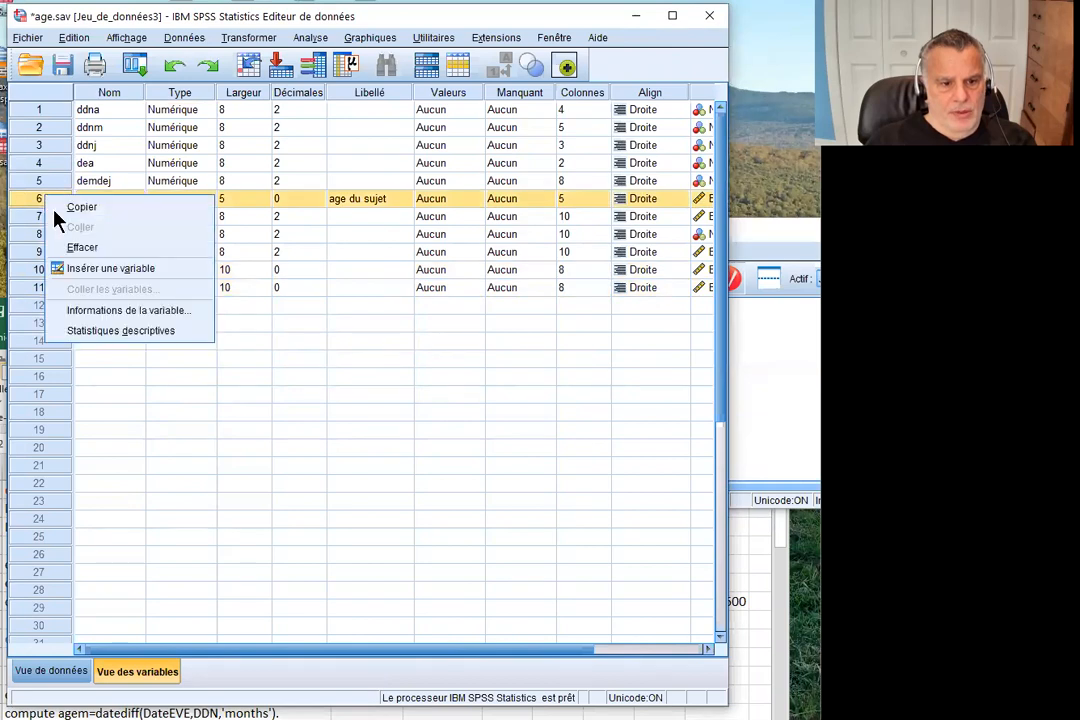
left_click(90, 270)
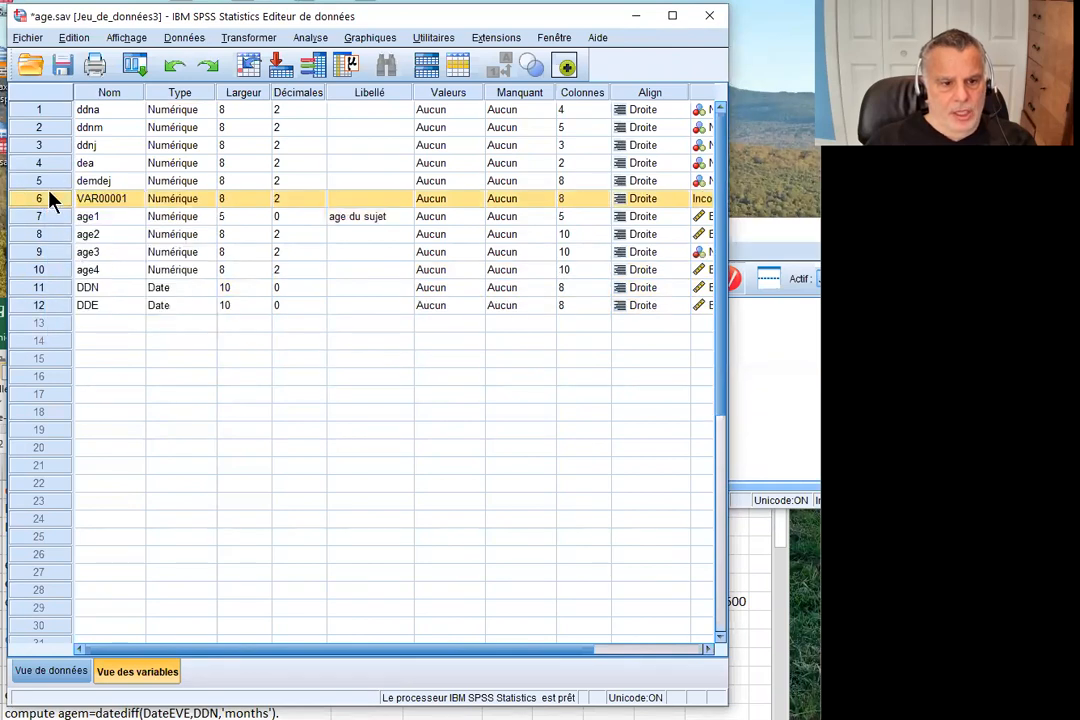
right_click(43, 205)
left_click(88, 269)
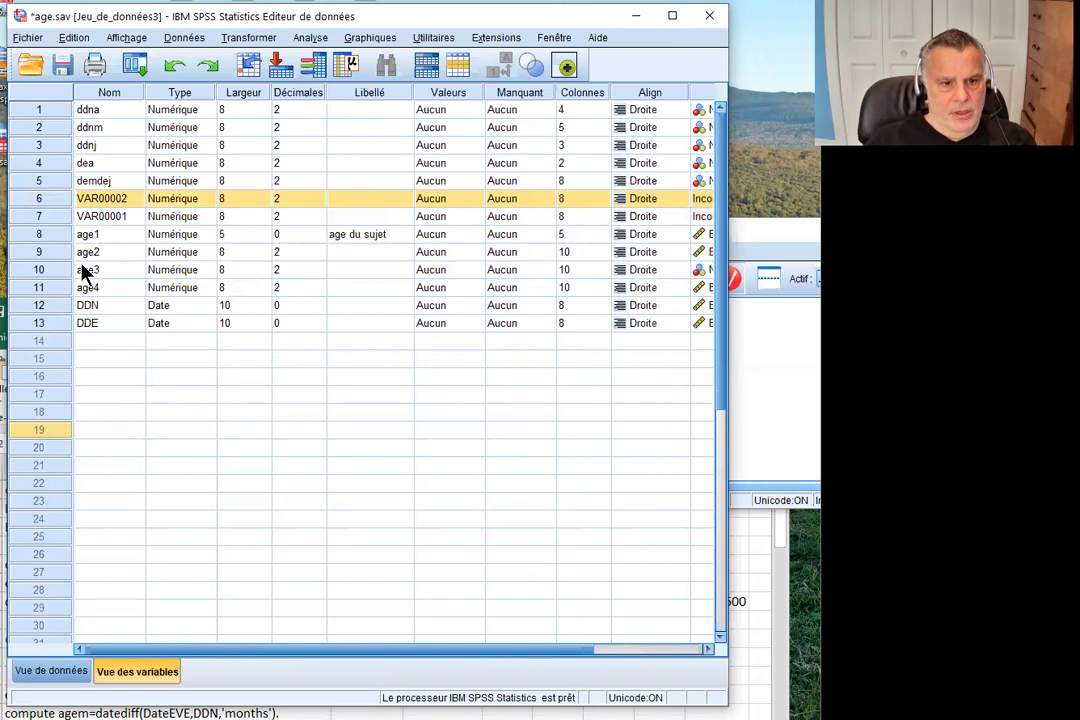
- Adjust the widths of the ddna, ddnm, ddnj, dea and demdej columns in the data so each name fits on one line
left_click(76, 676)
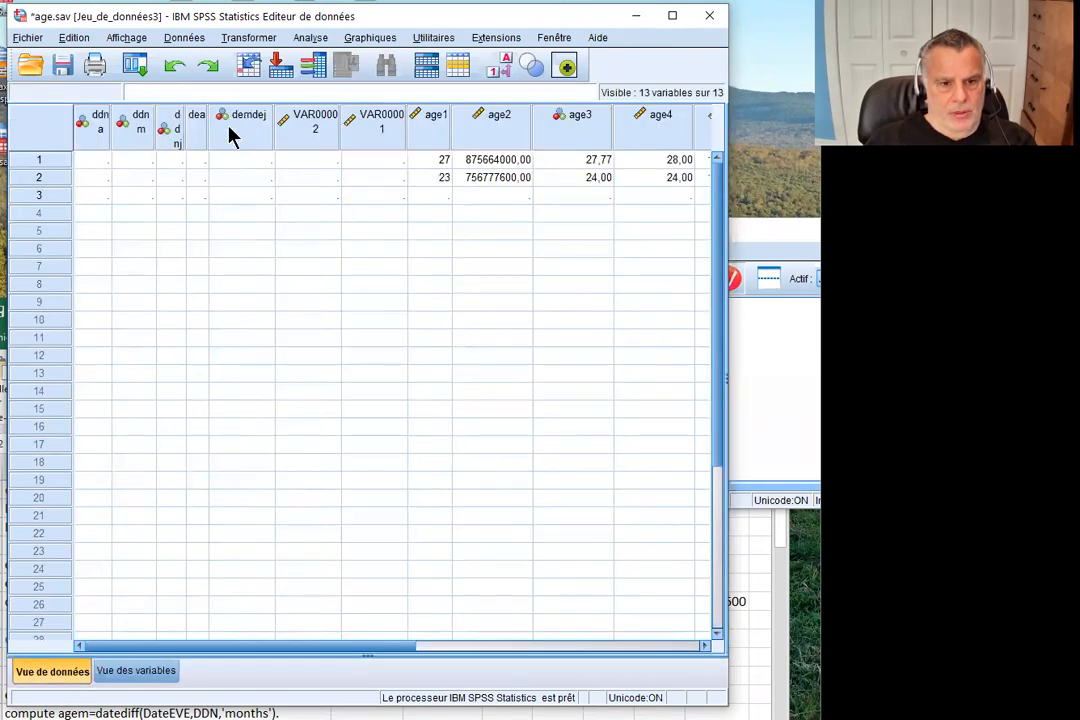
left_click_drag(186, 125, 127, 124)
left_click_drag(245, 123, 278, 125)
left_click(272, 196)
left_click(246, 130)
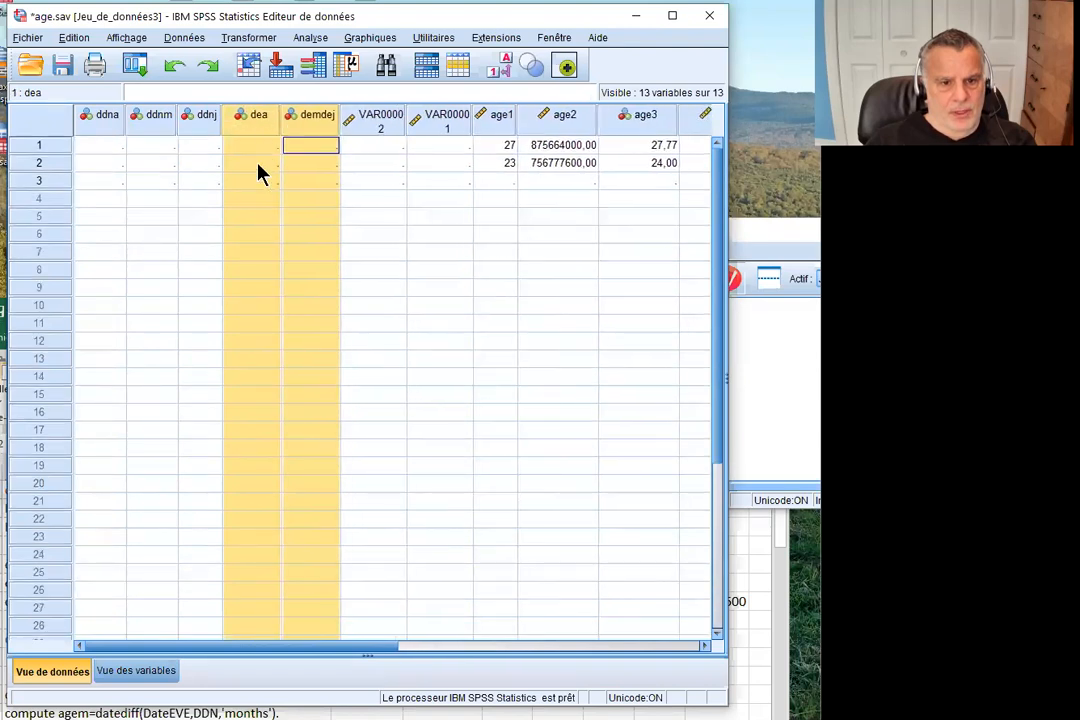
left_click(256, 165)
left_click_drag(343, 117, 356, 116)
left_click(254, 200)
- Go over the ddna to demdej columns in the data and insert a new variable just before demdej
left_click(110, 124)
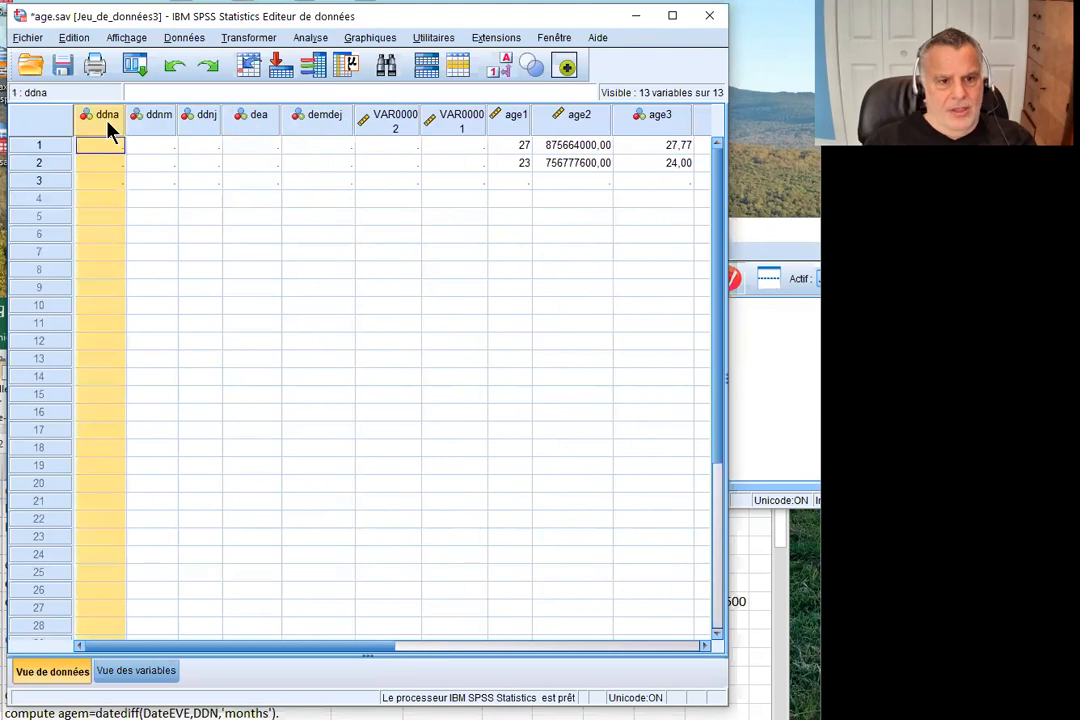
left_click(158, 118)
left_click(207, 120)
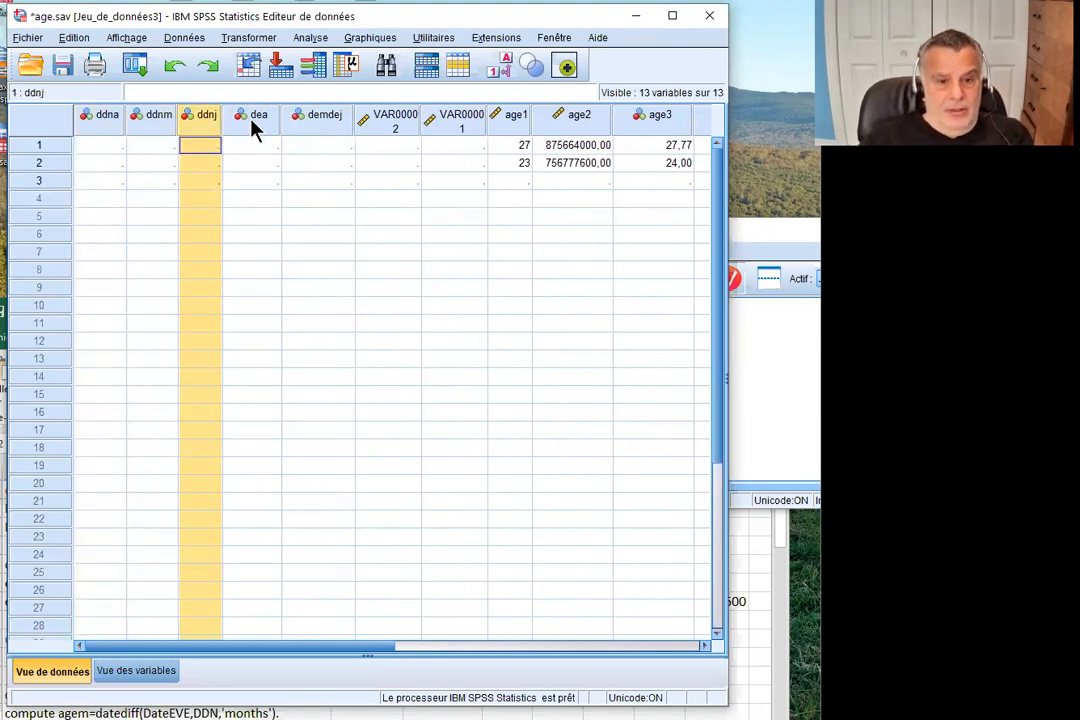
left_click(258, 131)
left_click(318, 130)
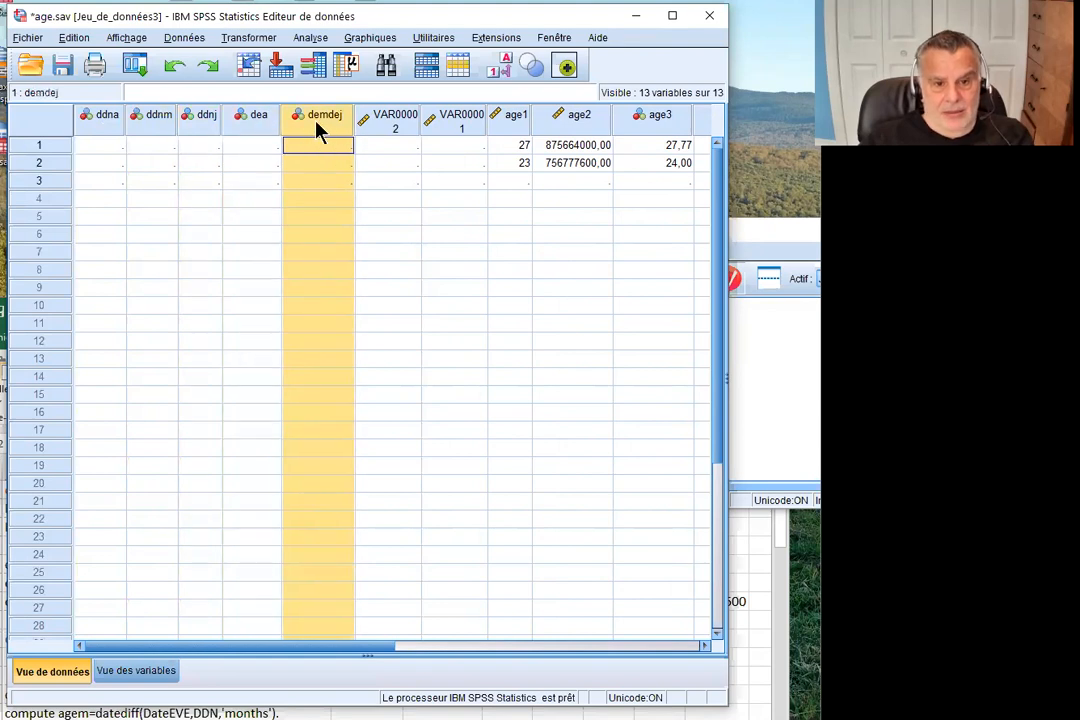
right_click(316, 133)
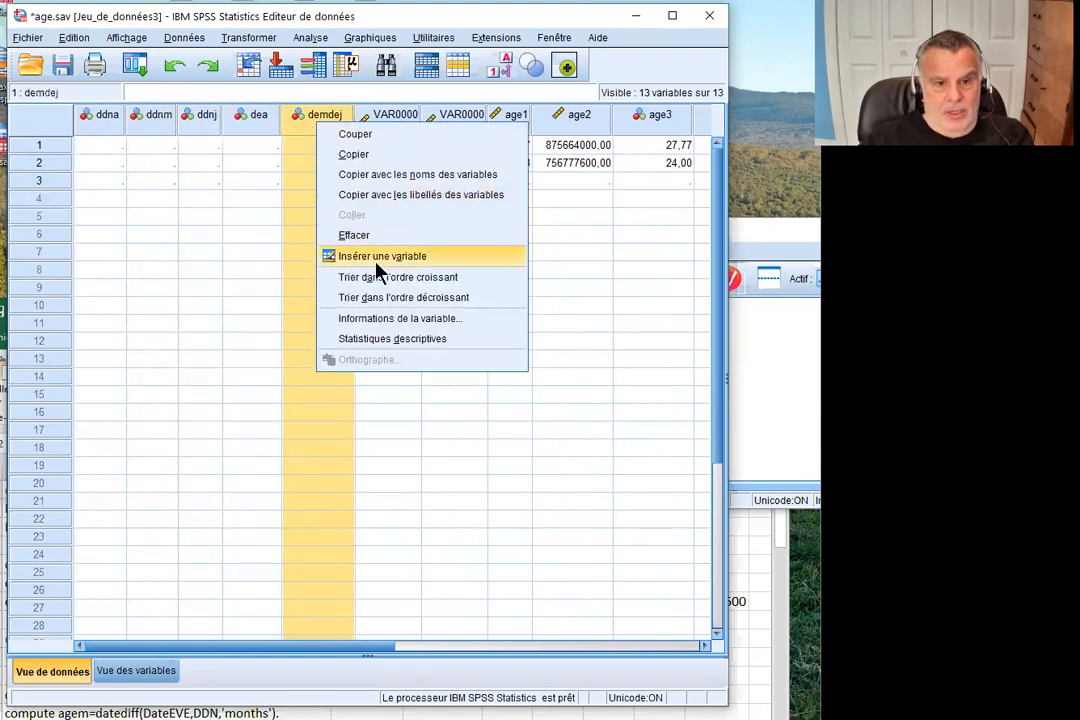
left_click(376, 258)
- Name the newly inserted variable dem and rename demdej as dej
double_click(313, 120)
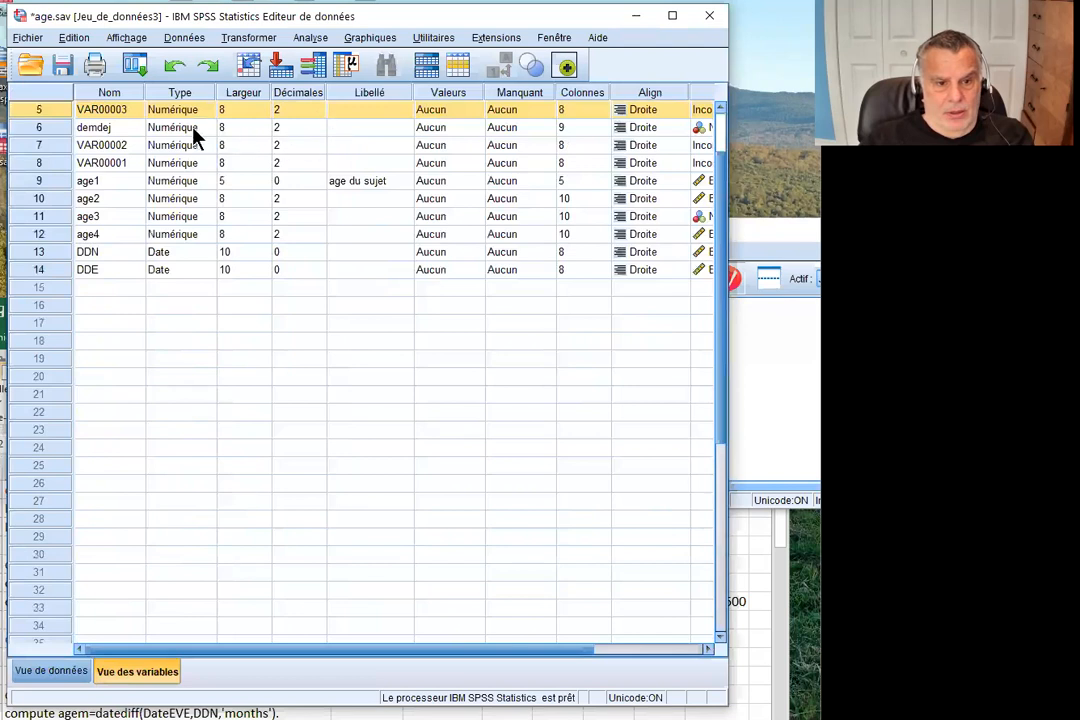
left_click(110, 109)
type("dem")
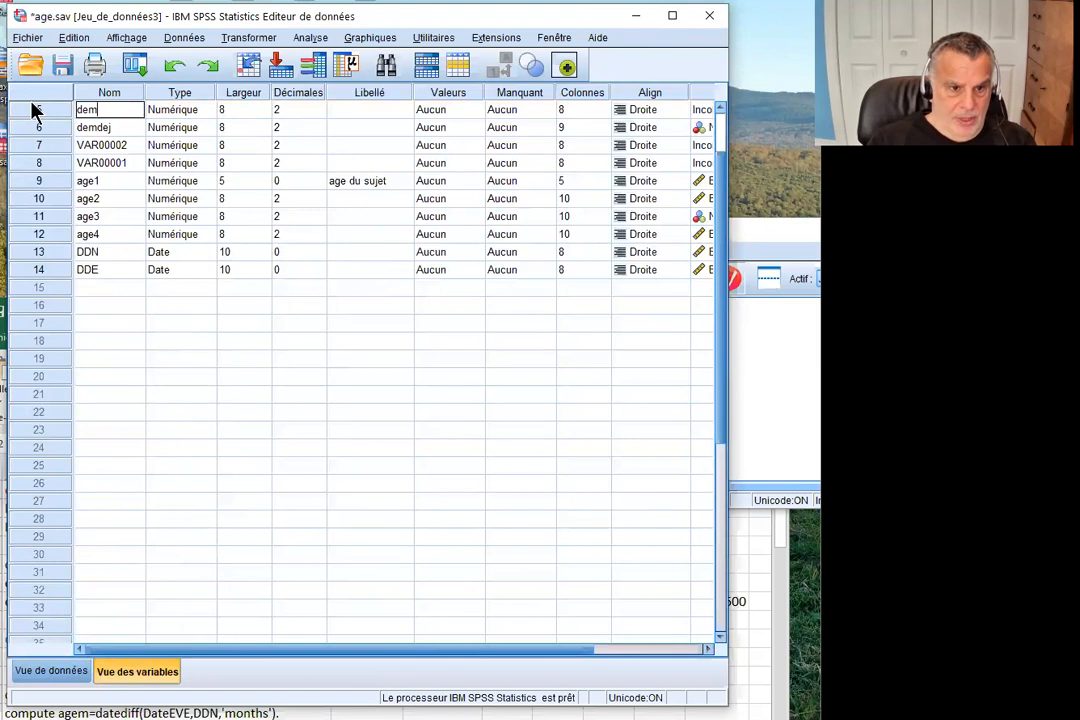
scroll(108, 152, "up", 1)
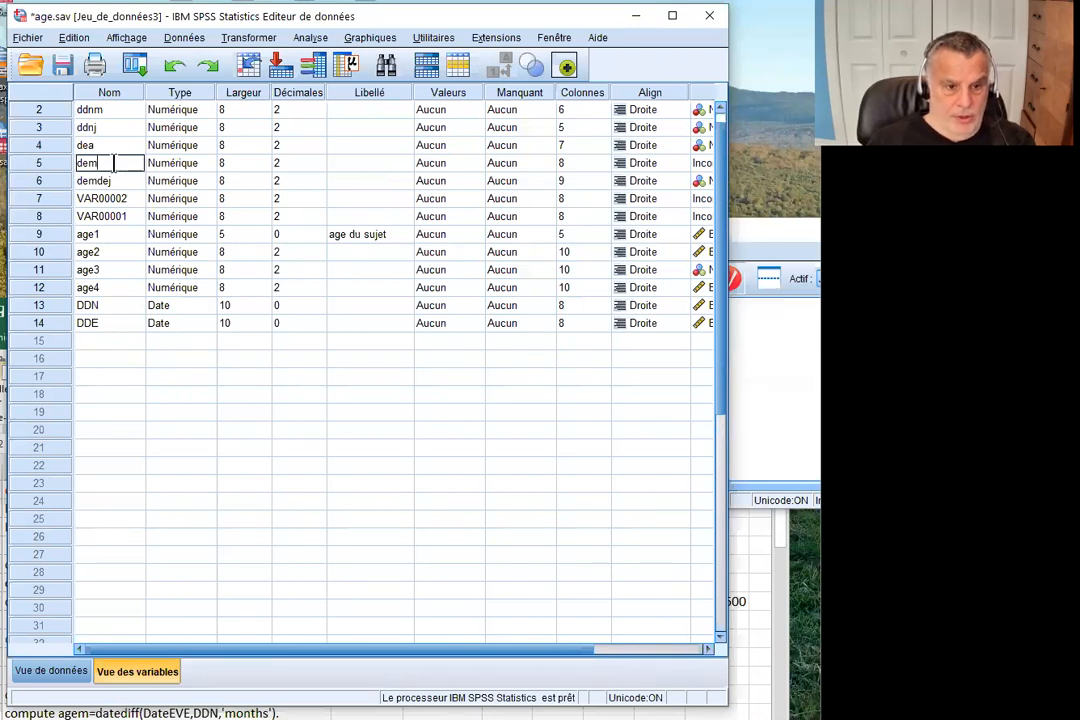
key("Return")
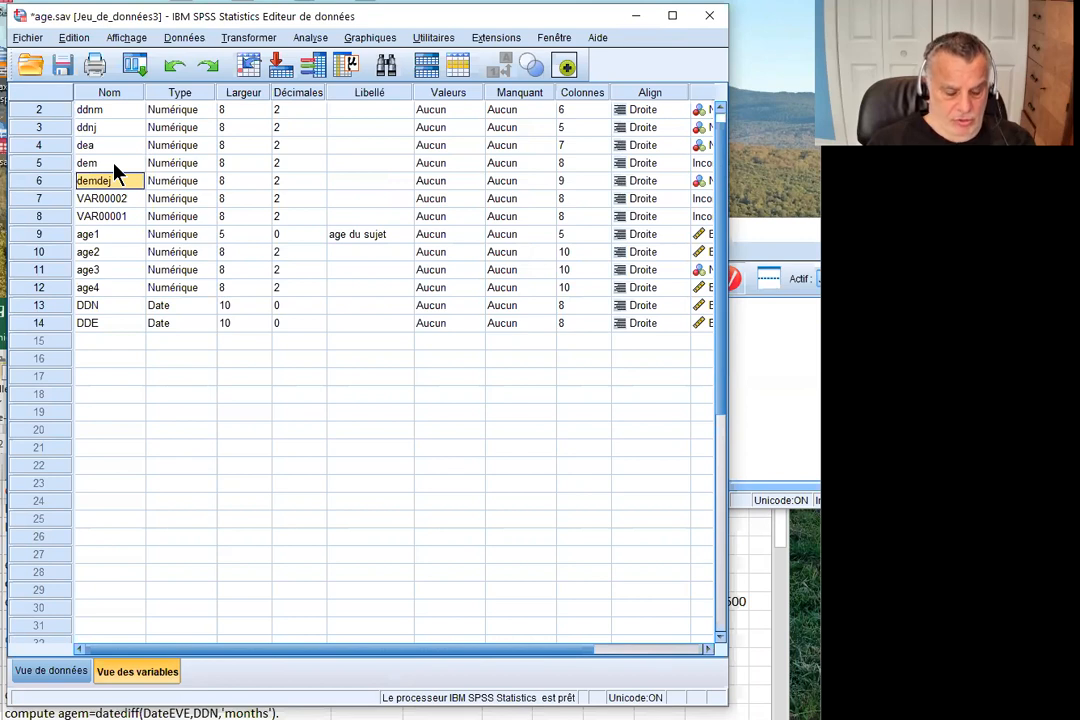
key("Return")
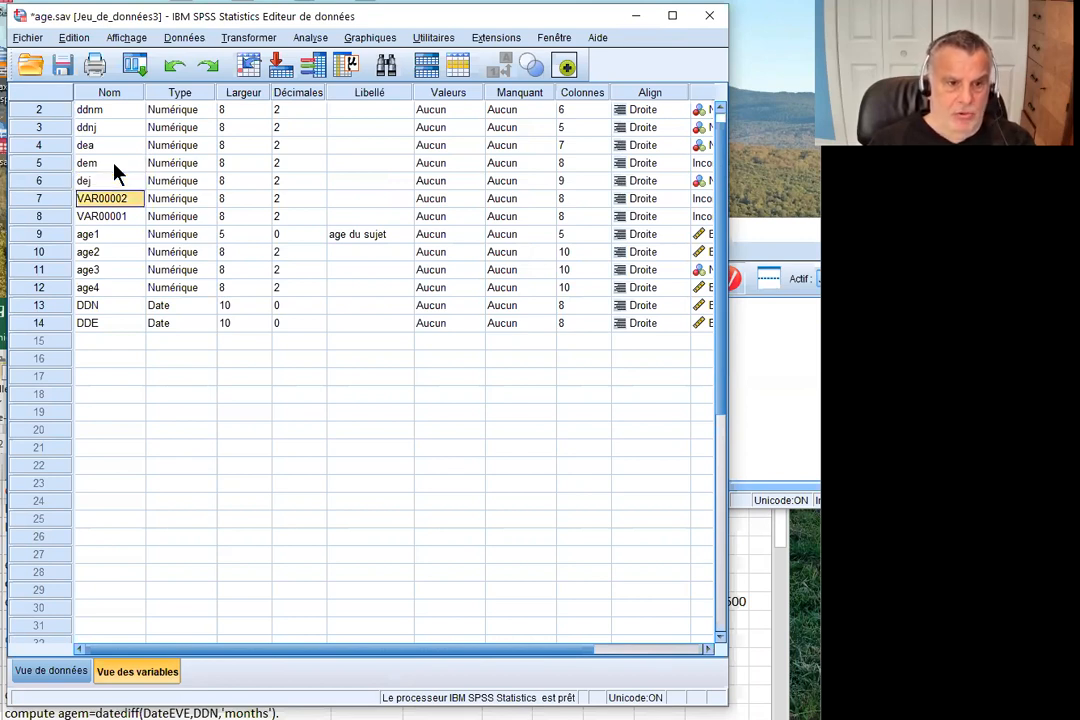
- Check the names of the birth and event date variables, and slightly narrow the dem column in the data
left_click(113, 142)
left_click(106, 162)
left_click(101, 179)
scroll(110, 124, "up", 1)
left_click(110, 109)
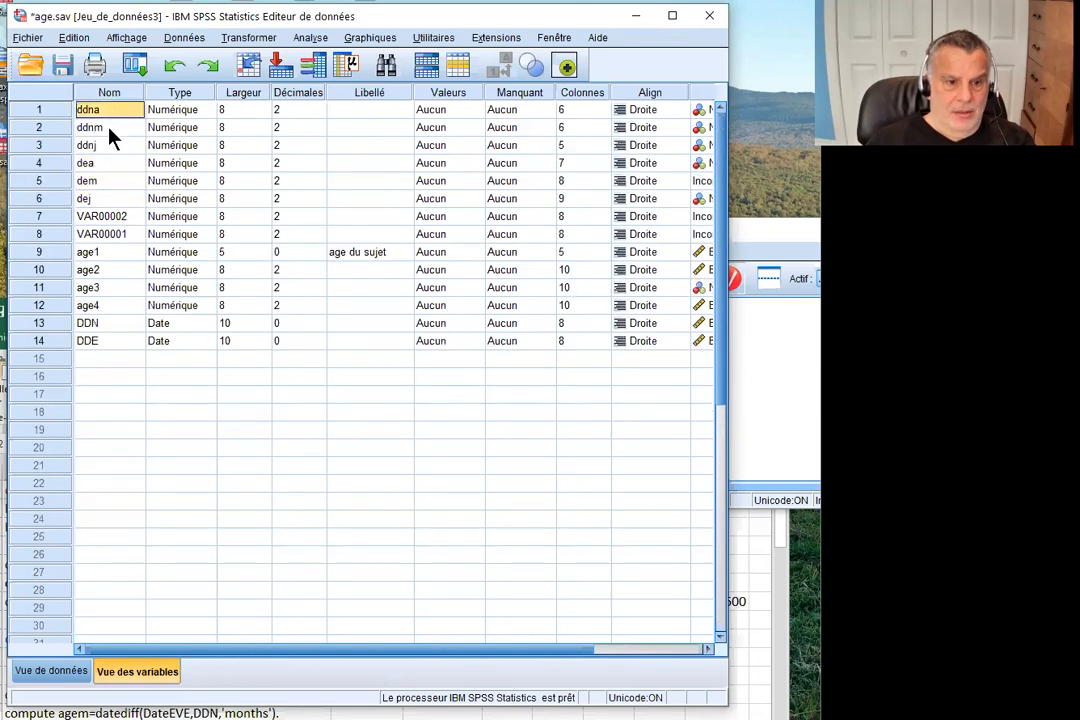
left_click(106, 145)
left_click(48, 671)
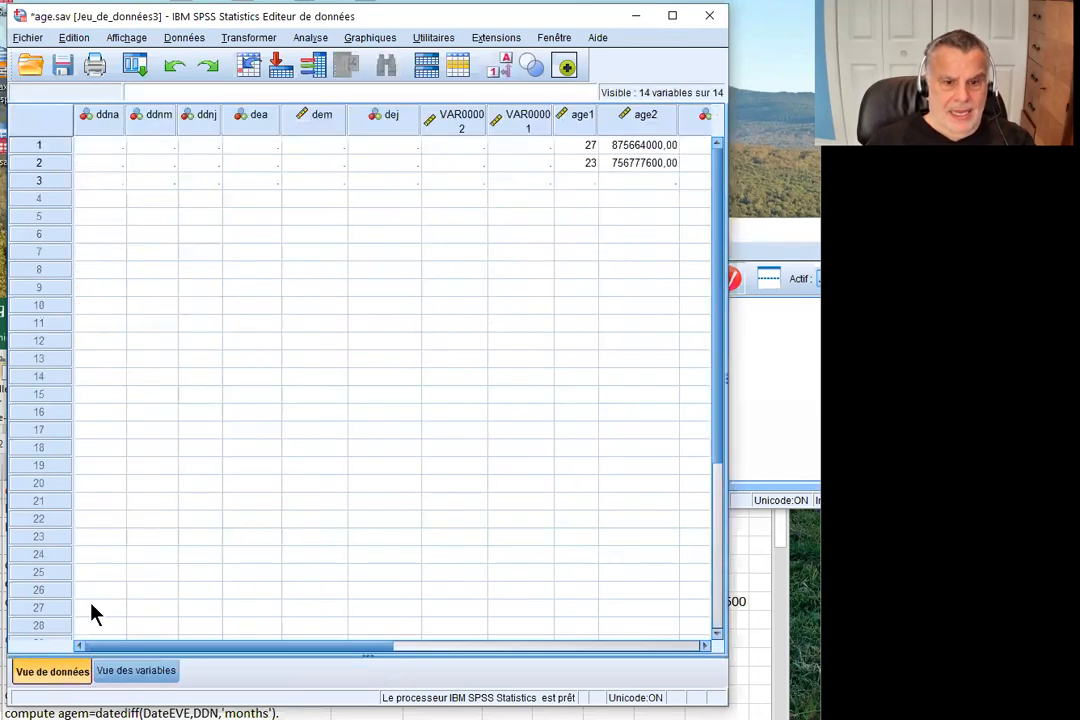
left_click_drag(347, 125, 333, 125)
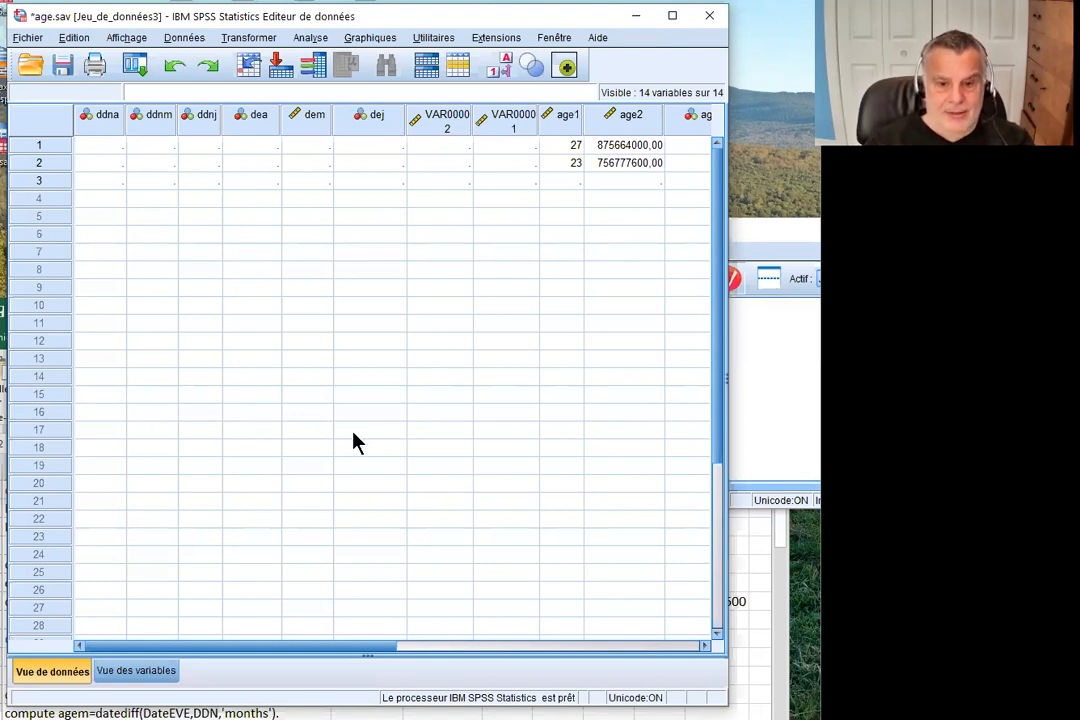
- Switch to the Excel notes and copy the three compute lines for GDDN, GDDE and AGE under the YRMODA explanation
left_click(750, 690)
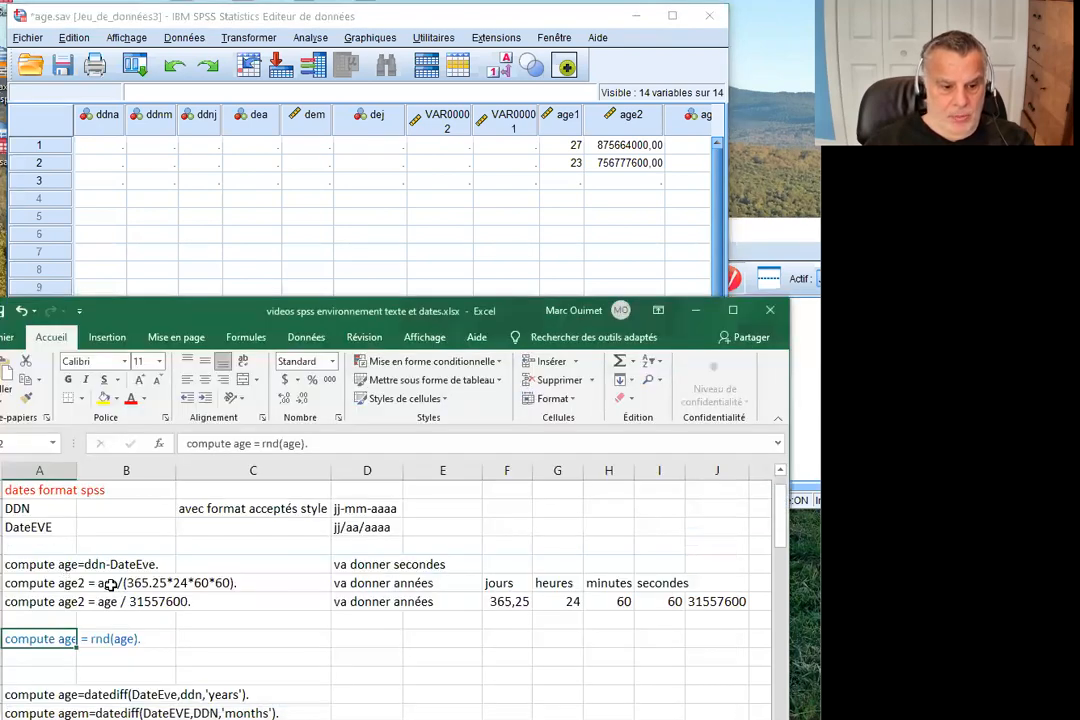
scroll(57, 587, "down", 2)
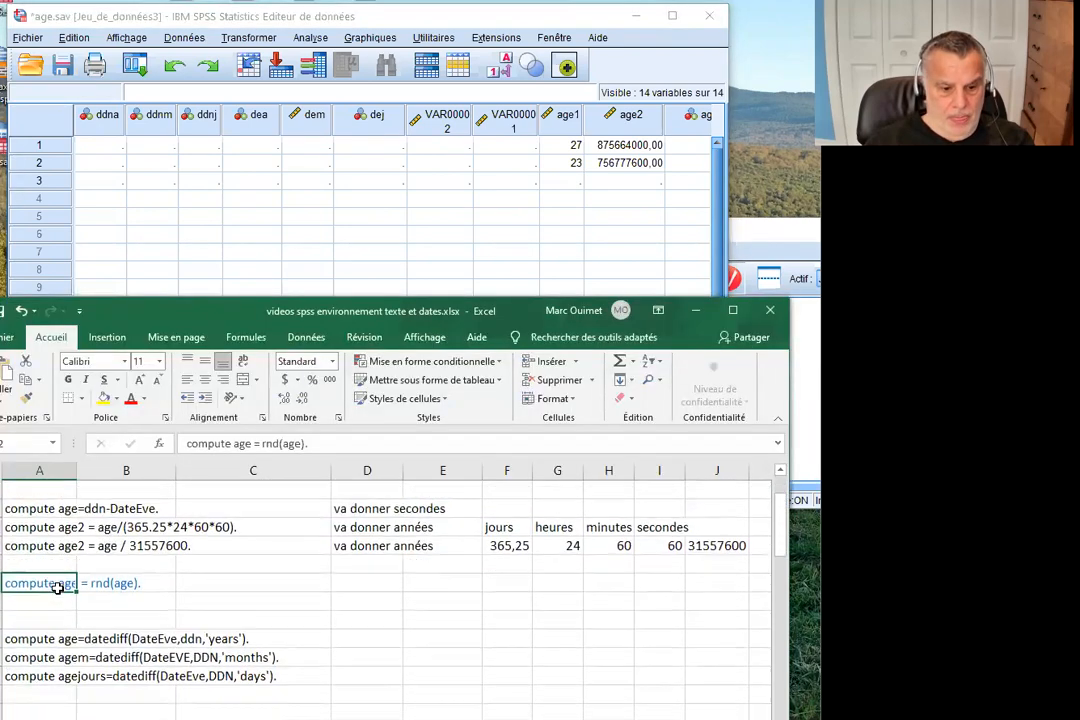
scroll(57, 587, "up", 1)
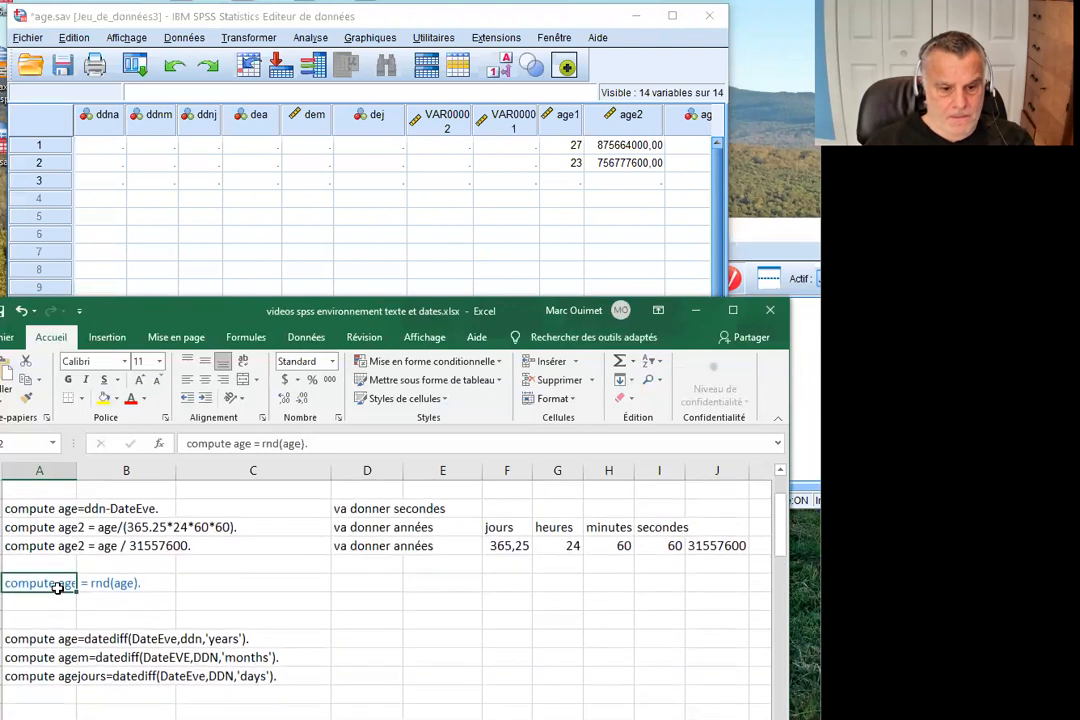
scroll(57, 587, "down", 1)
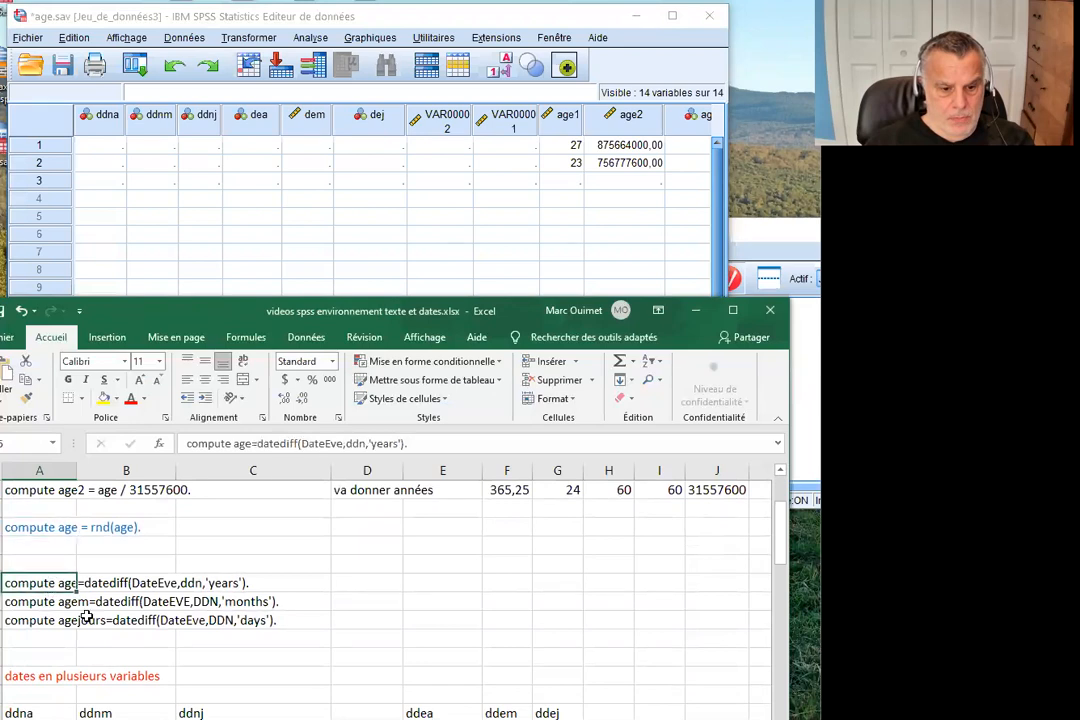
scroll(85, 620, "up", 3)
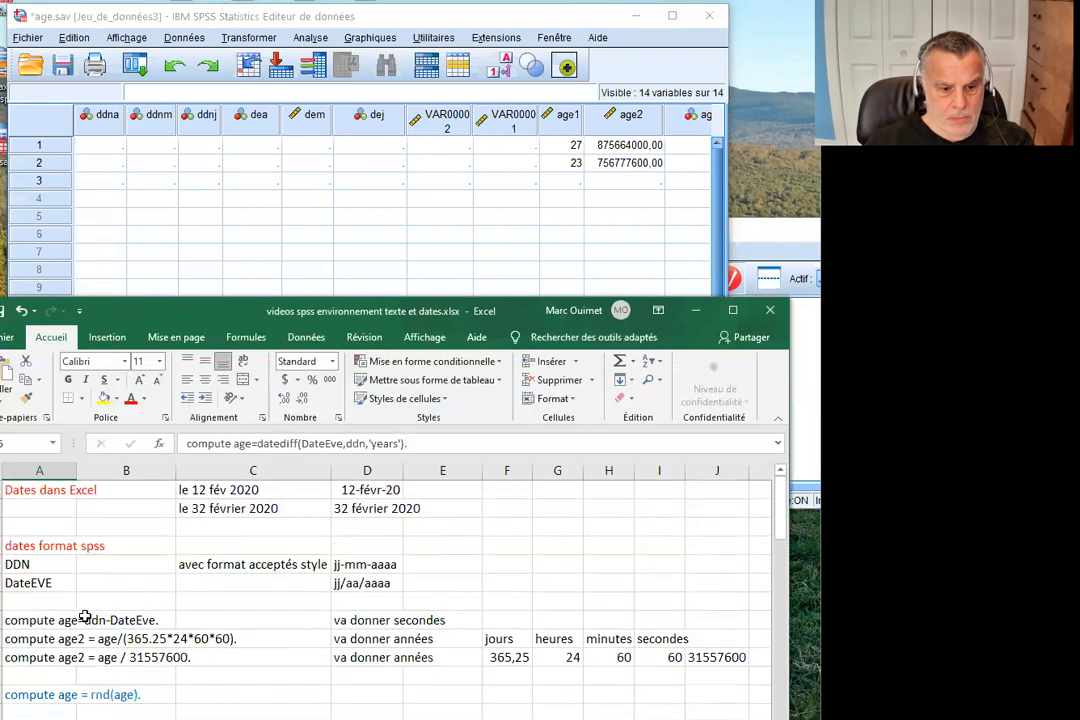
scroll(85, 617, "down", 2)
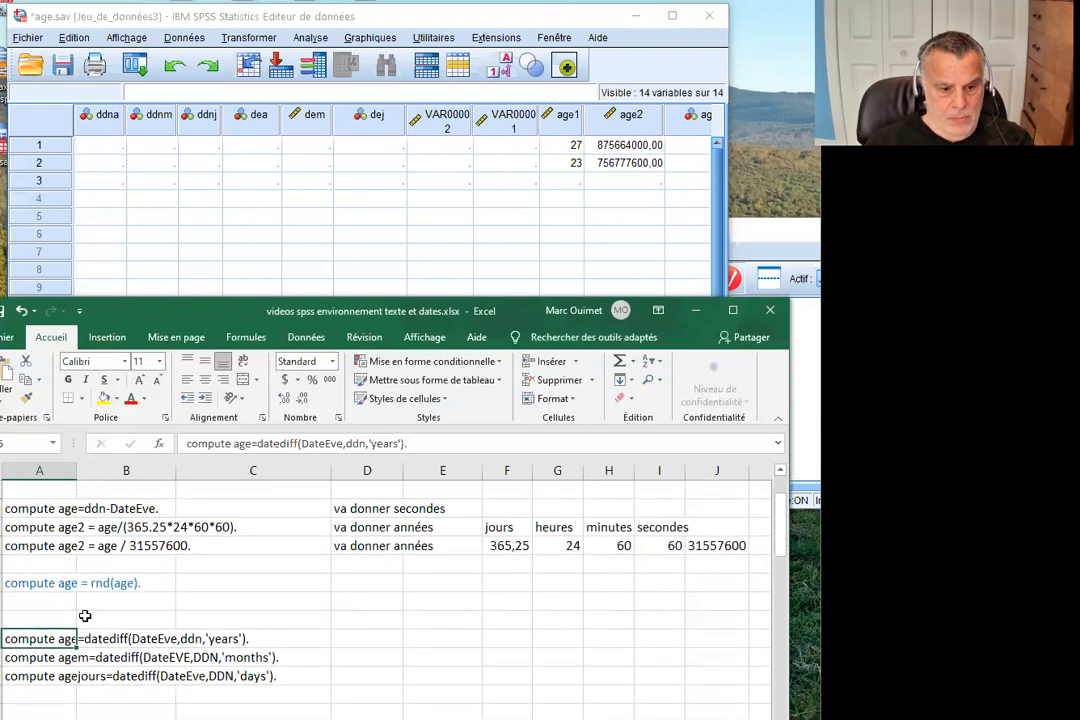
scroll(85, 616, "down", 4)
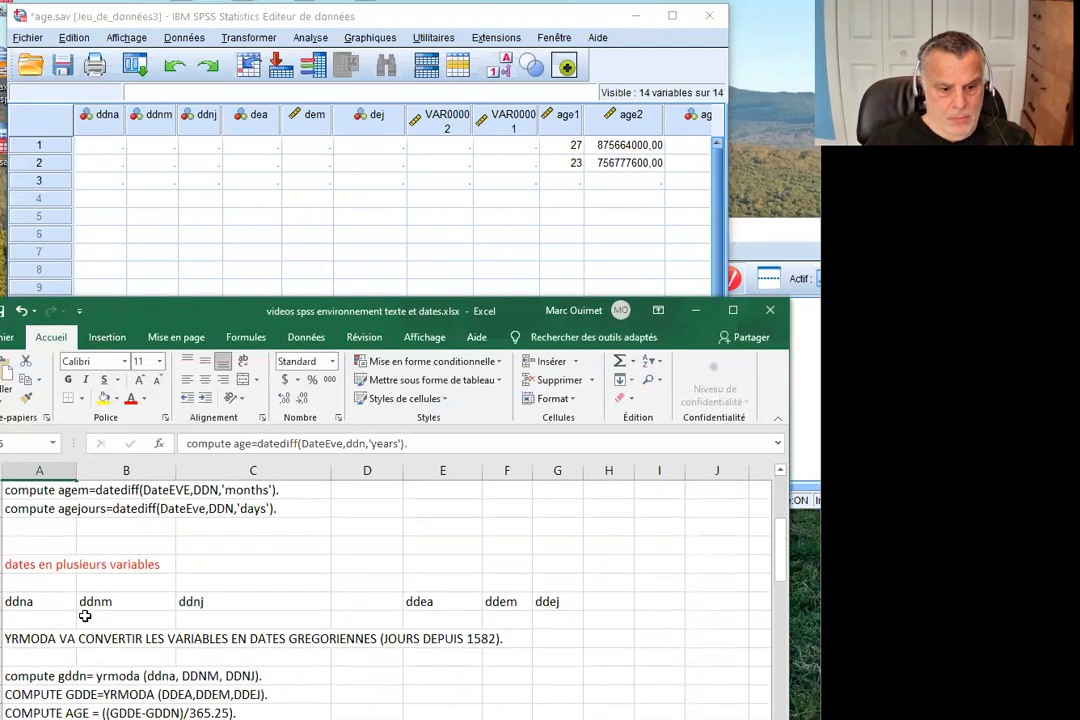
left_click_drag(76, 619, 37, 652)
key("ctrl+c")
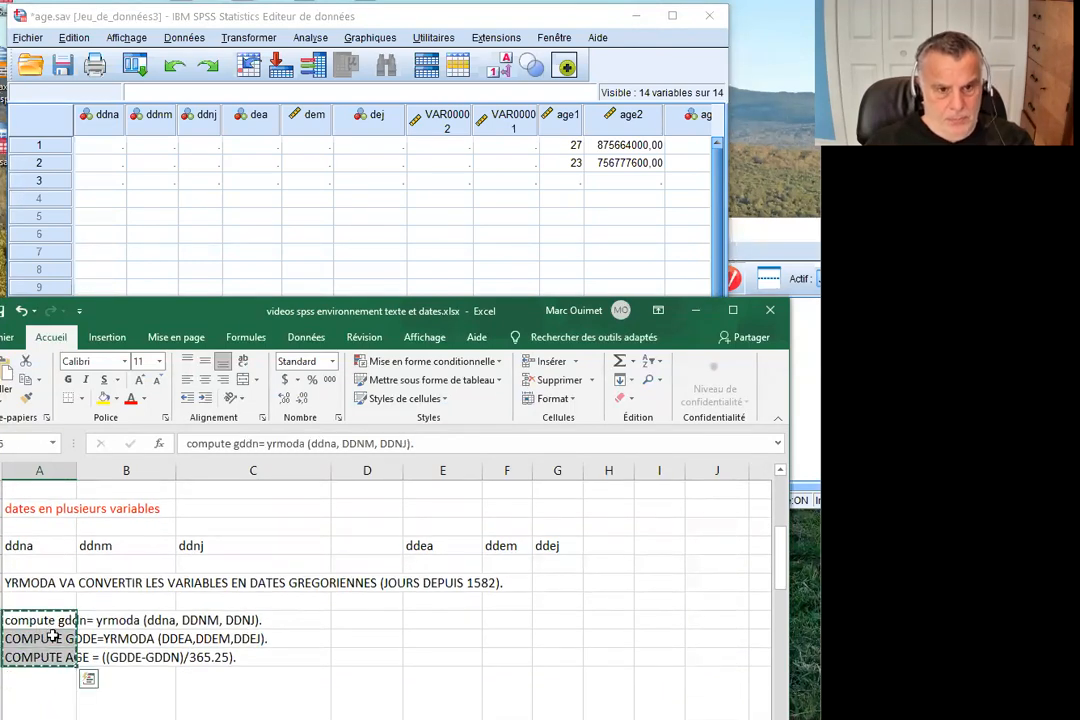
- Paste the copied GDDN, GDDE and AGE compute lines into the SPSS syntax below the age4 line, separated by blank lines
left_click(806, 400)
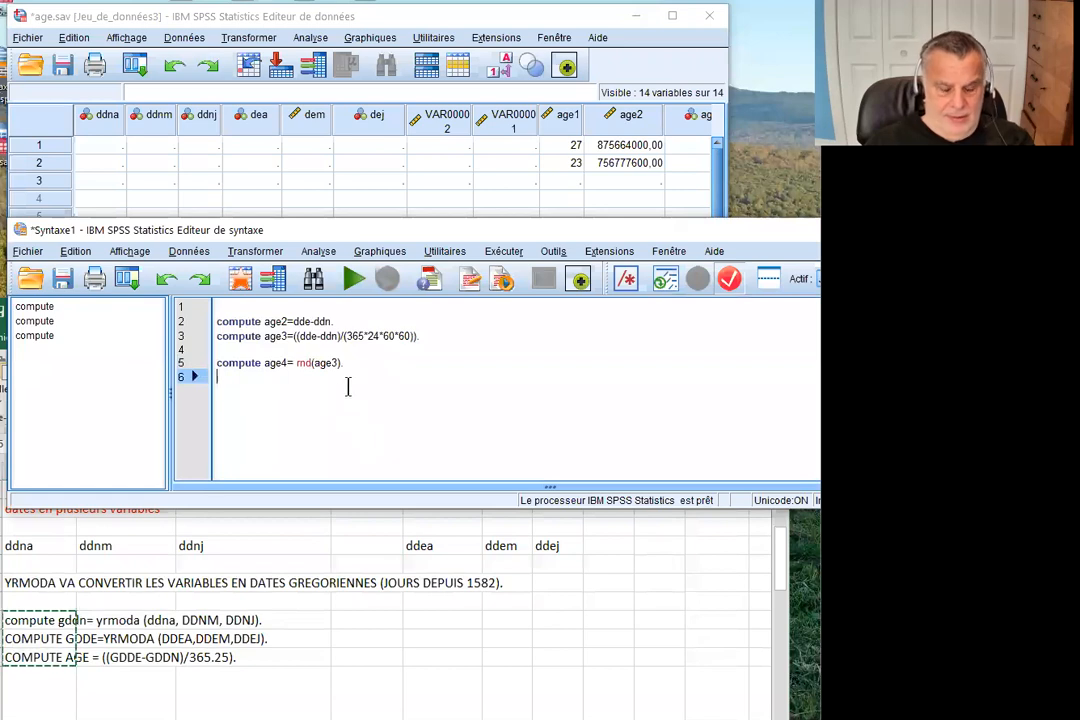
key("Return")
key("ctrl+v")
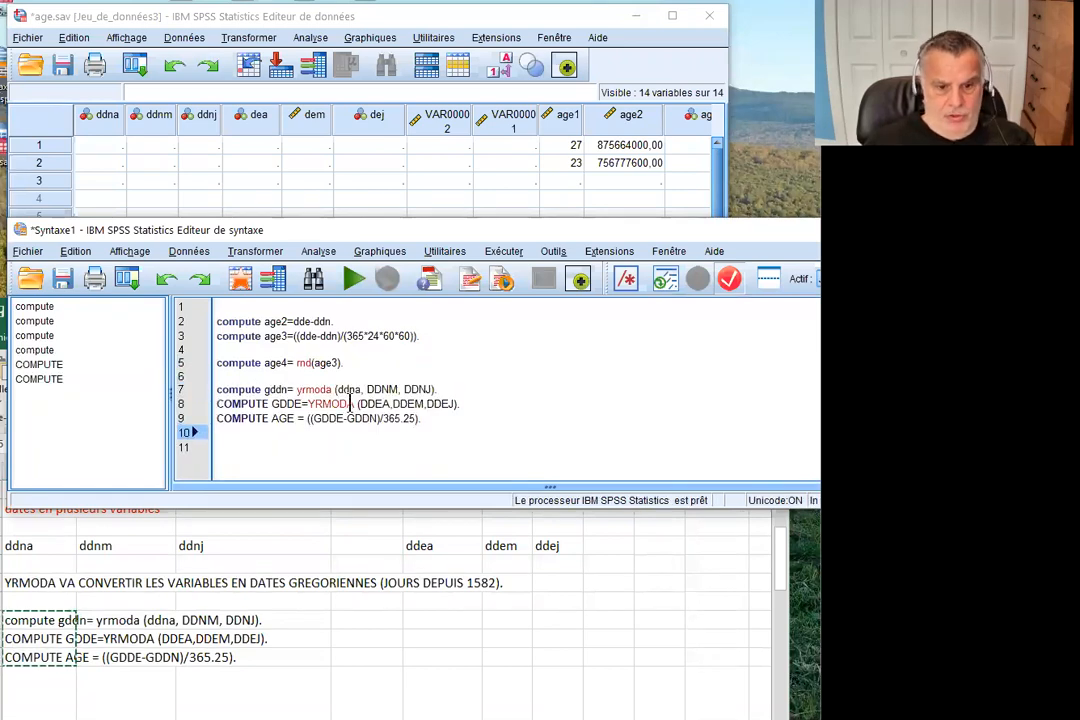
left_click(350, 404)
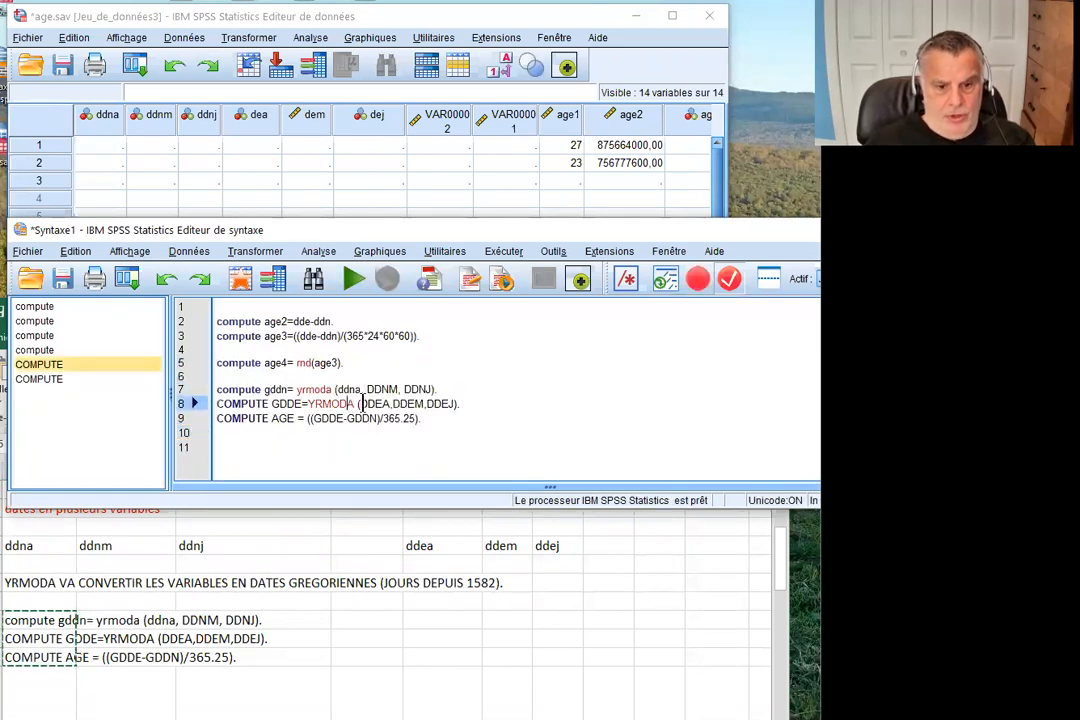
left_click(287, 392)
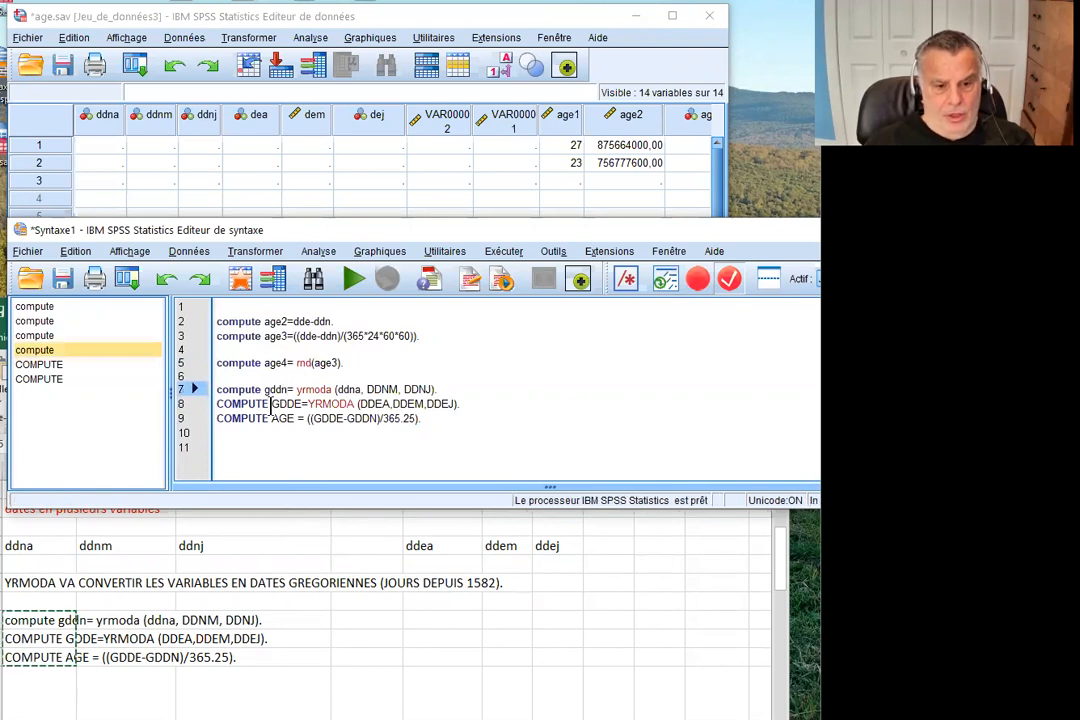
left_click(480, 403)
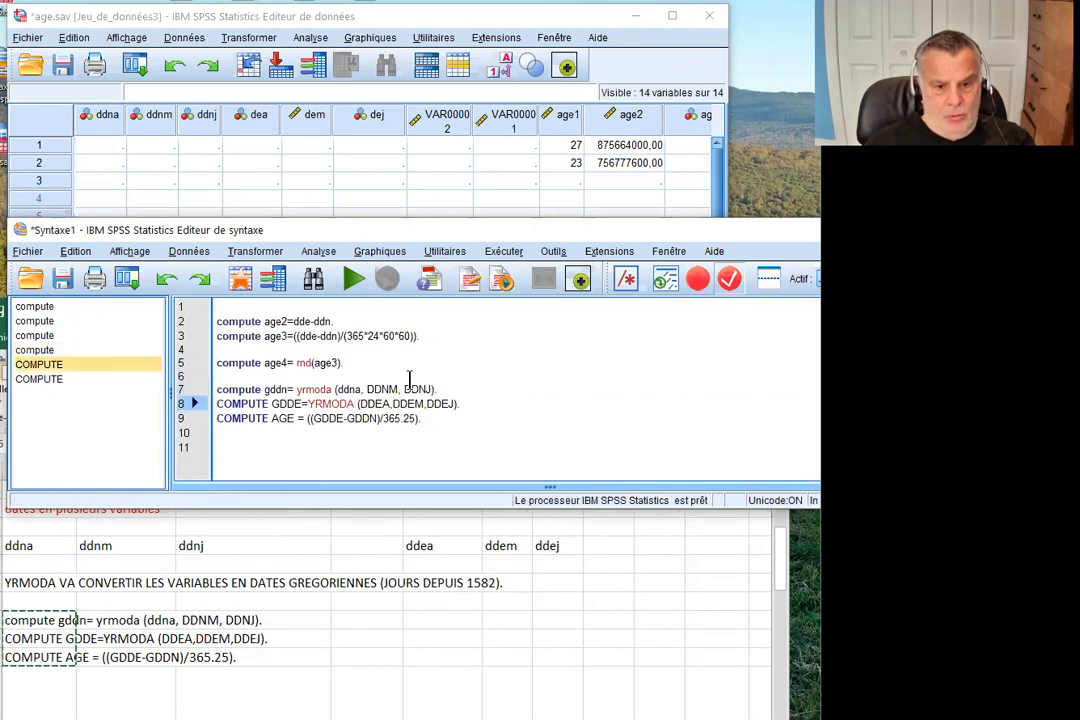
key("Up")
key("Home")
key("Return")
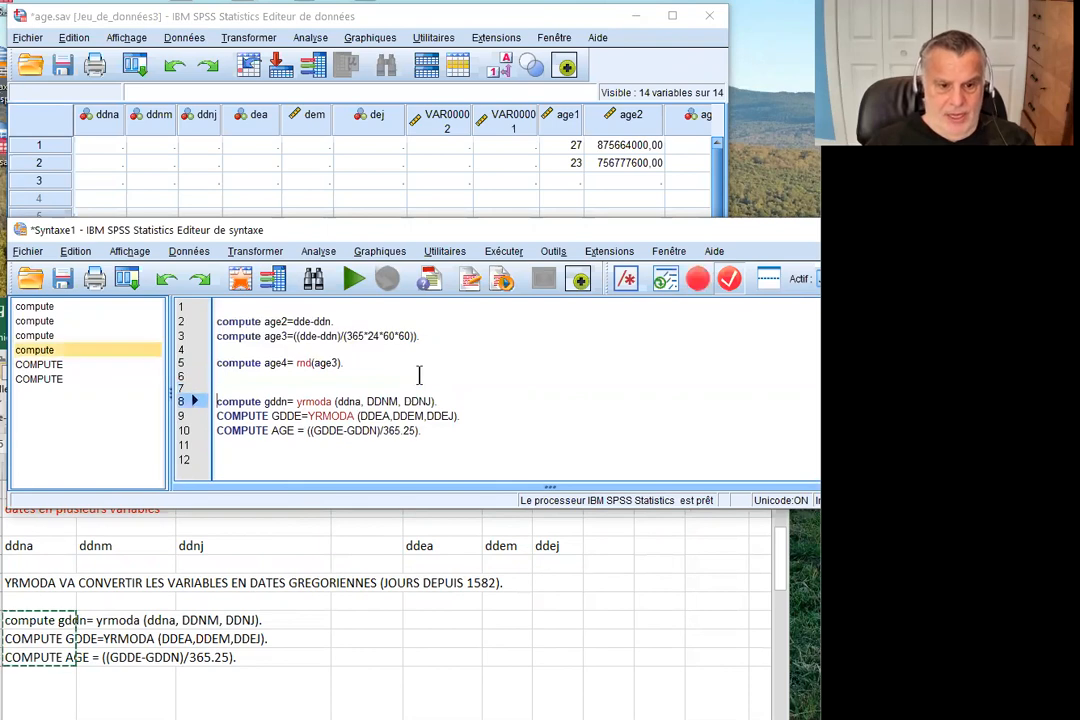
- Read through the gddn compute line, examining the yrmoda function and its ddna, DDNM and DDNJ arguments
key("Right")
key("Right")
key("Right")
key("Right")
key("Right")
key("Right")
key("Right")
key("Right")
key("Right")
key("Right")
key("Right")
key("Right")
key("Right")
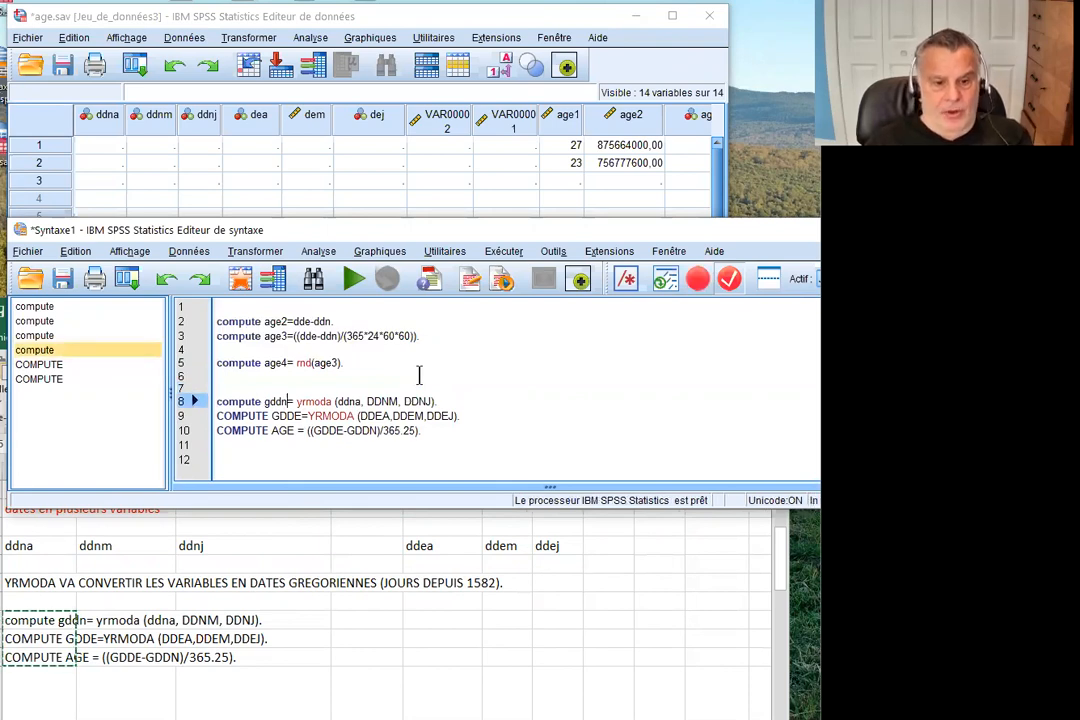
key("Right")
key("Right")
key("Right")
key("Right")
key("Right")
key("Right")
key("Right")
key("Right")
key("Right")
key("Right")
key("Right")
key("Right")
key("Right")
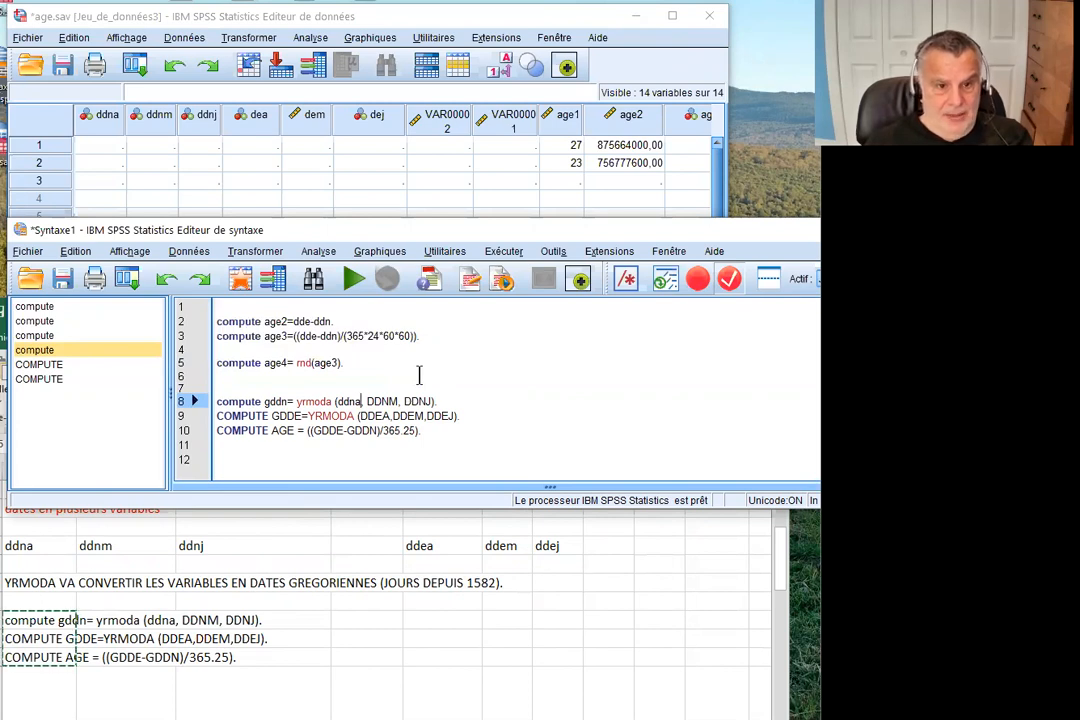
key("Right")
key("Right")
key("End")
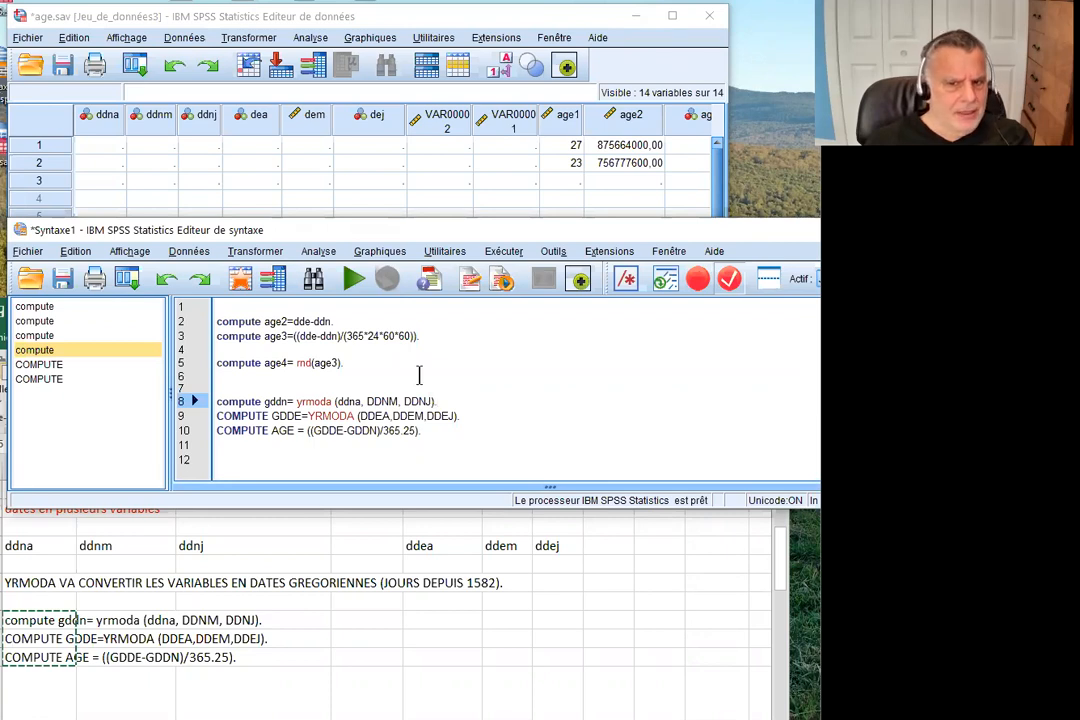
key("Left")
key("Left")
key("Left")
key("Left")
key("Left")
key("Left")
key("Left")
key("Left")
key("Left")
key("Left")
key("Left")
key("Left")
key("Left")
key("Left")
key("Left")
key("Left")
key("Left")
key("Left")
key("Left")
key("Left")
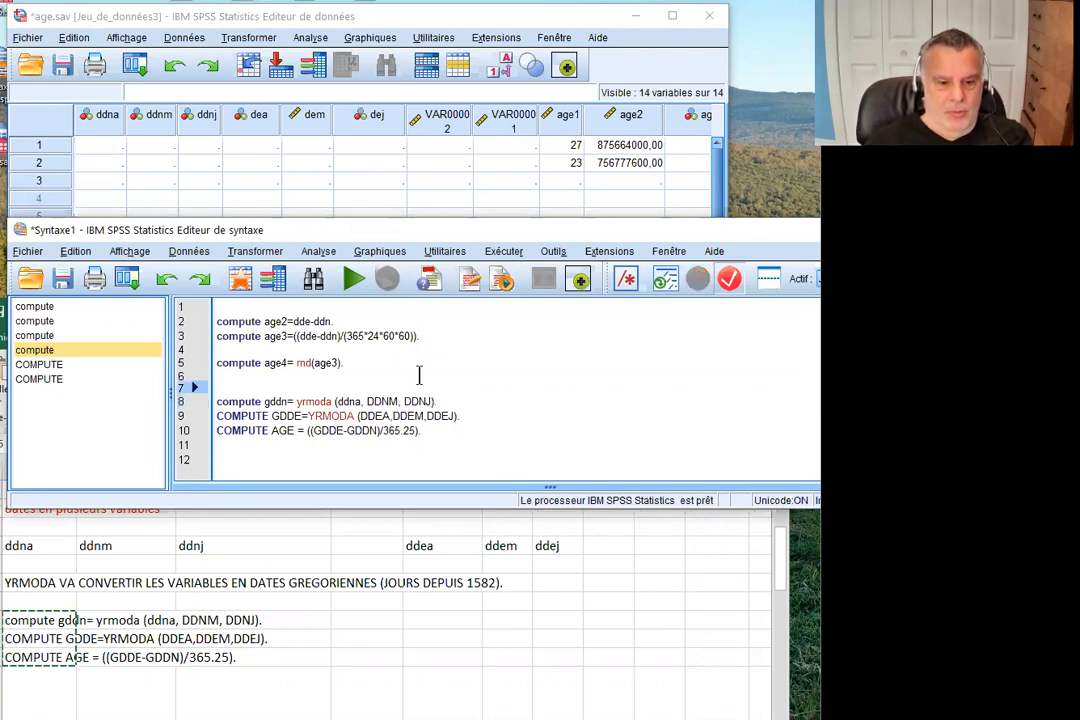
- Follow the gddn compute line through to its end, reviewing the order of year, month and day in yrmoda
key("Right")
key("Right")
key("Right")
key("Right")
key("Right")
key("Right")
key("Right")
key("Right")
key("Right")
key("Right")
key("Right")
key("Right")
key("Right")
key("Right")
key("Right")
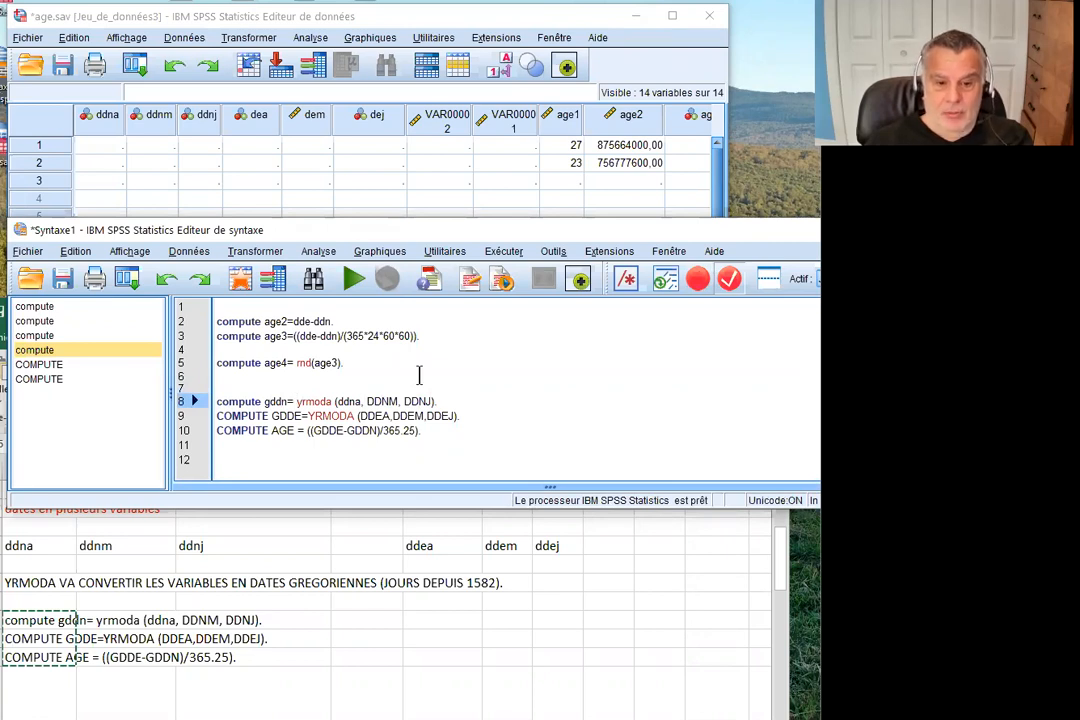
key("Right")
key("Right")
key("Right")
key("Right")
key("Right")
key("Right")
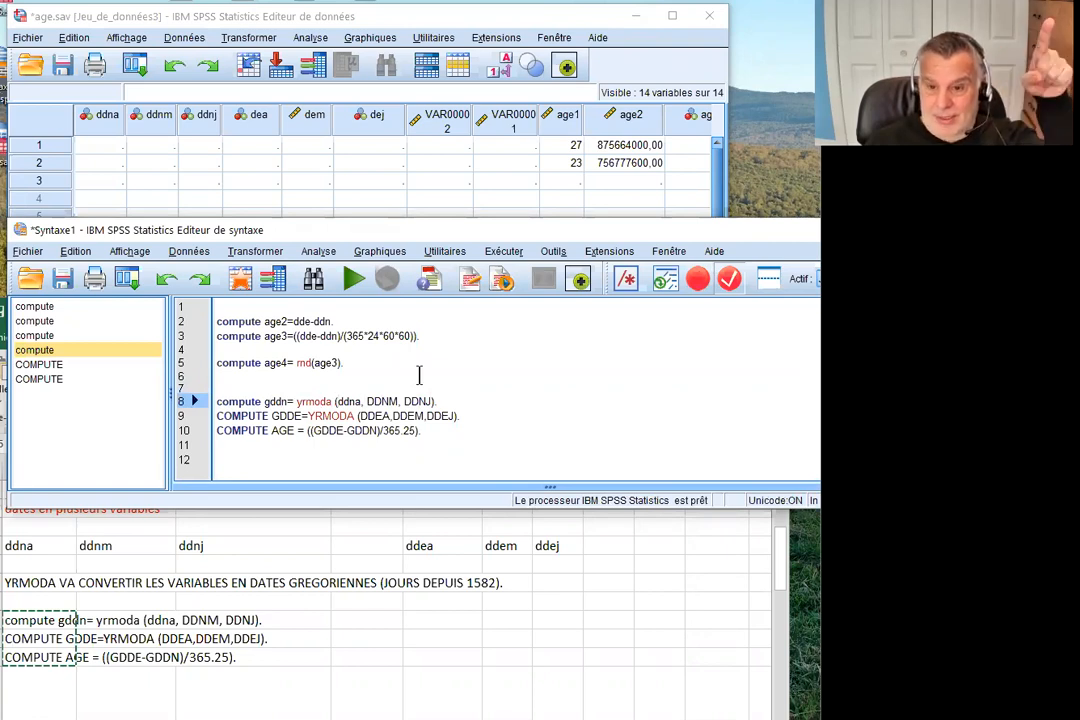
key("Right")
key("Right")
key("Right")
key("Right")
key("Right")
key("Right")
key("Right")
key("Right")
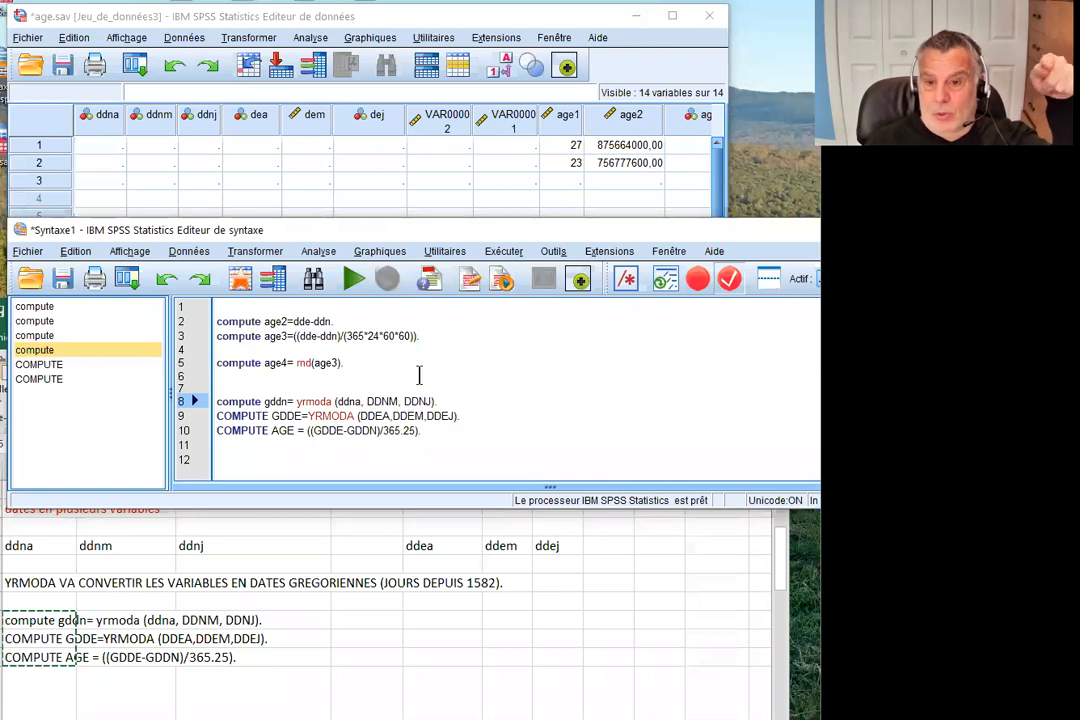
key("Right")
key("Right")
key("Right")
key("Right")
key("Right")
key("Right")
key("Right")
key("Right")
key("Right")
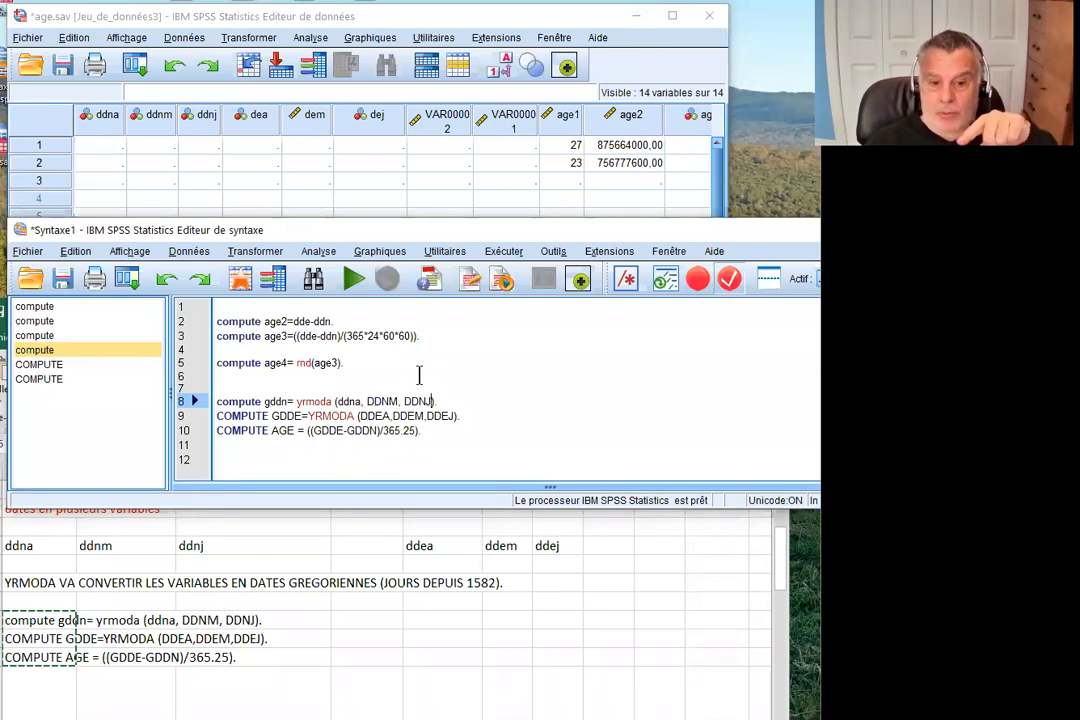
key("Right")
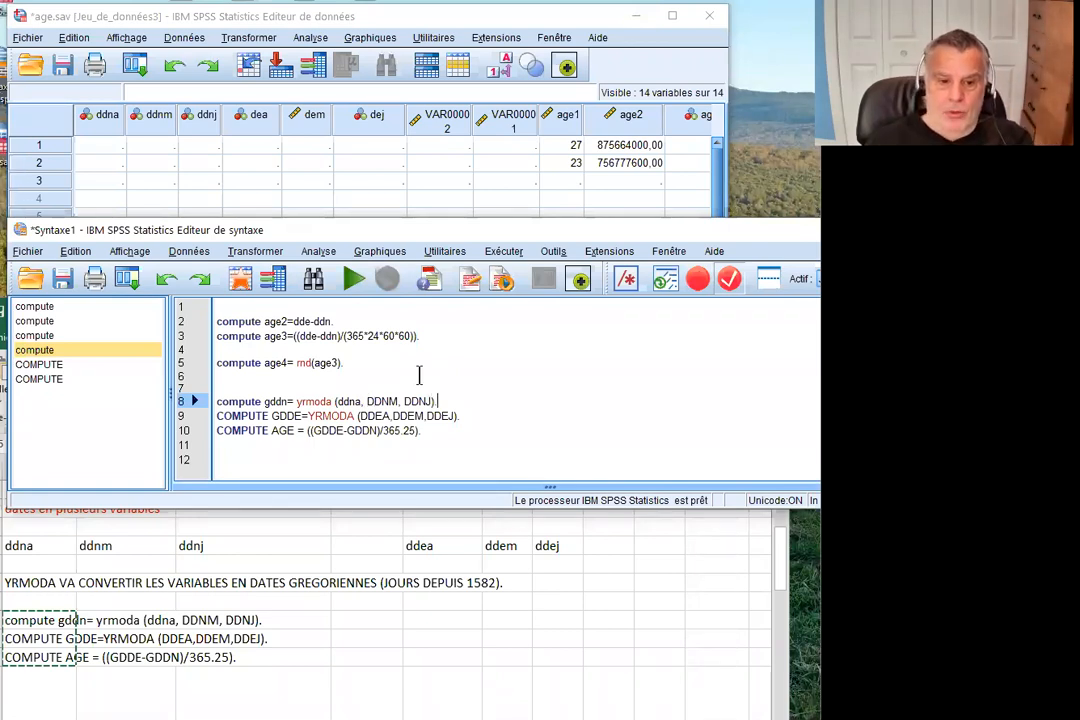
- Rename the GDDE target variable to GDE in the second YRMODA compute line
key("Right")
key("Right")
key("Right")
key("Right")
key("Right")
key("Right")
key("Right")
key("Right")
key("Right")
key("Right")
key("Right")
key("Right")
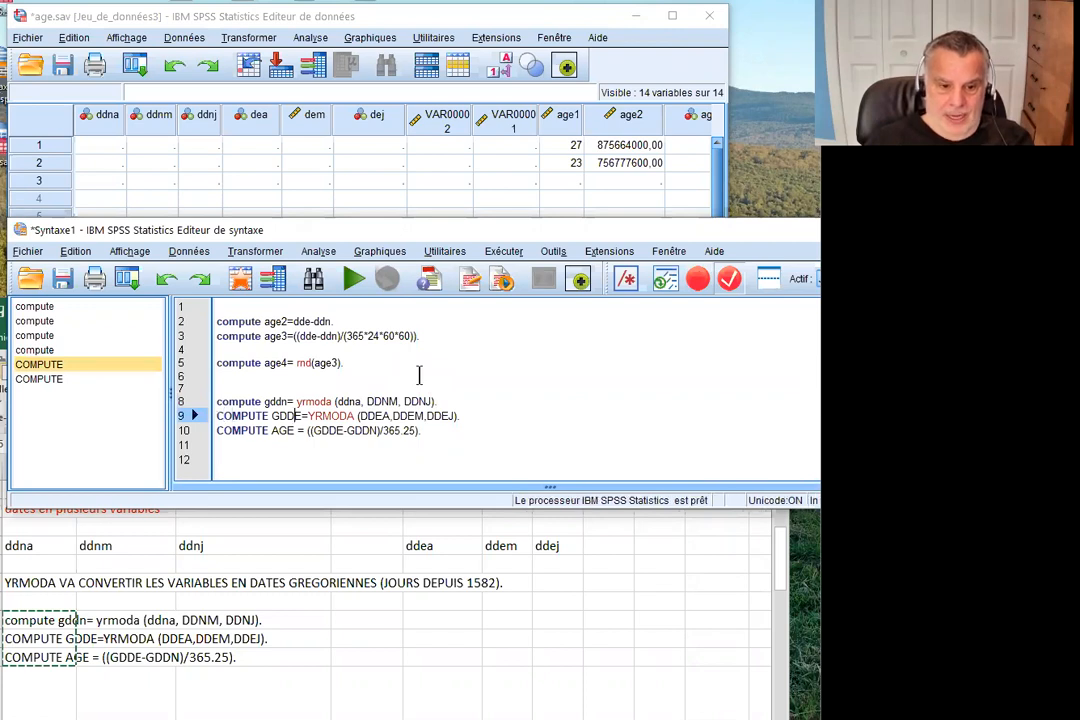
key("BackSpace")
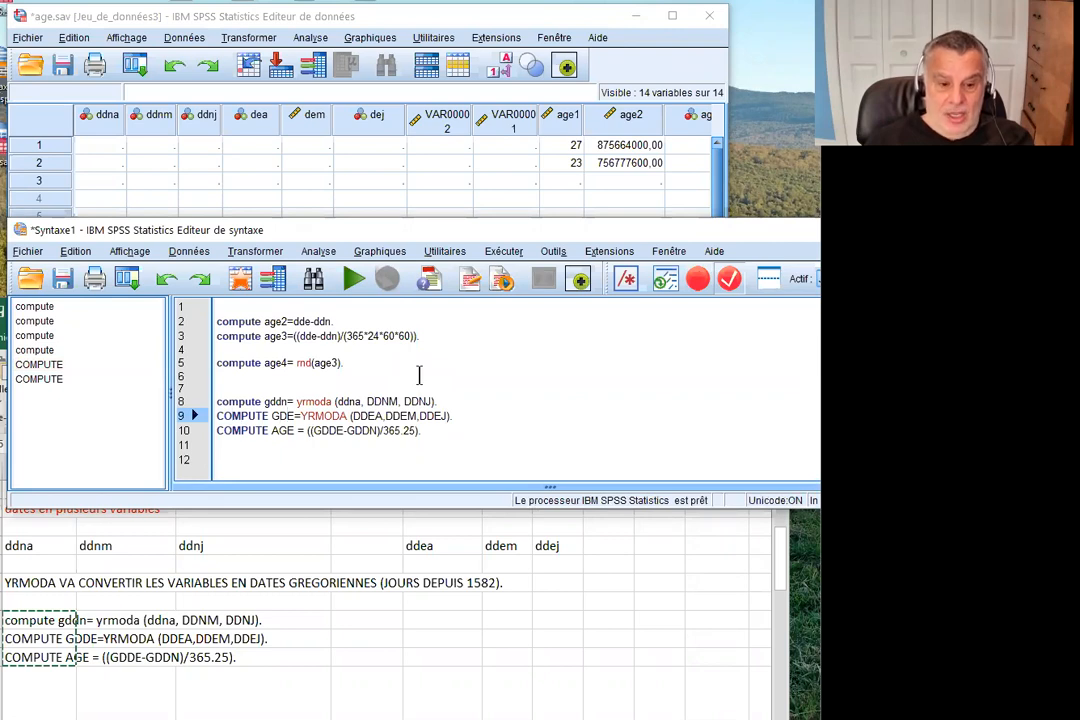
- Change the YRMODA arguments in the GDE line to DEA, DEM and DEJ, dismissing the function suggestions
key("Left")
key("Left")
key("BackSpace")
key("Right")
key("Right")
key("Right")
key("Right")
key("Right")
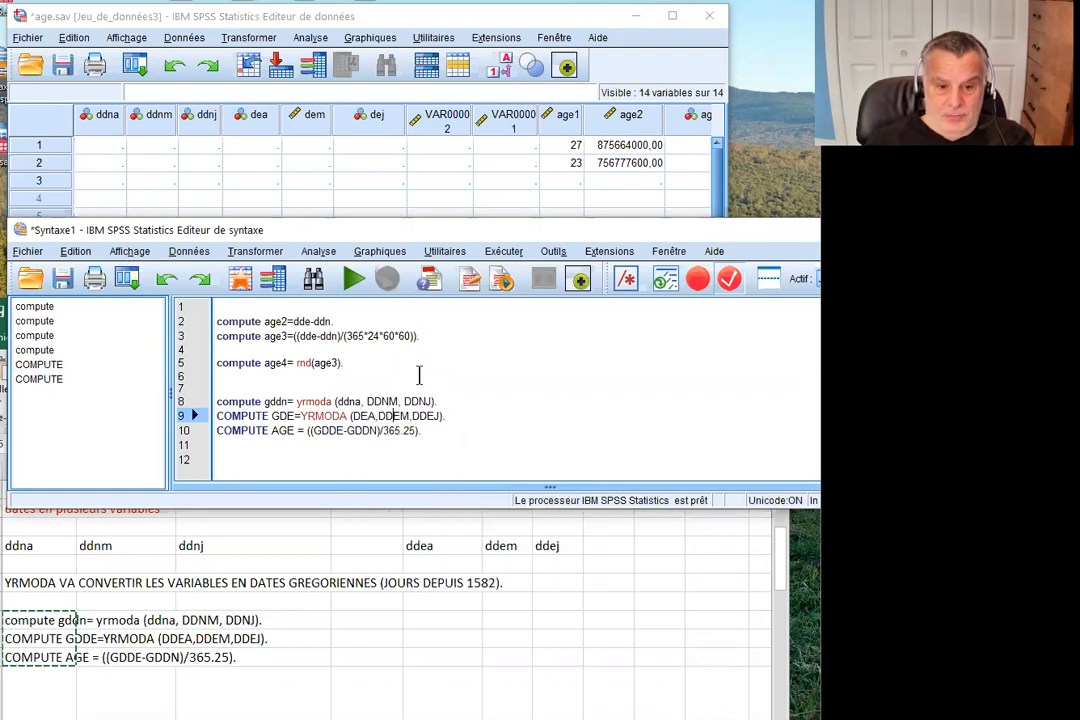
key("BackSpace")
key("Right")
key("Right")
key("Right")
key("Right")
key("Right")
key("BackSpace")
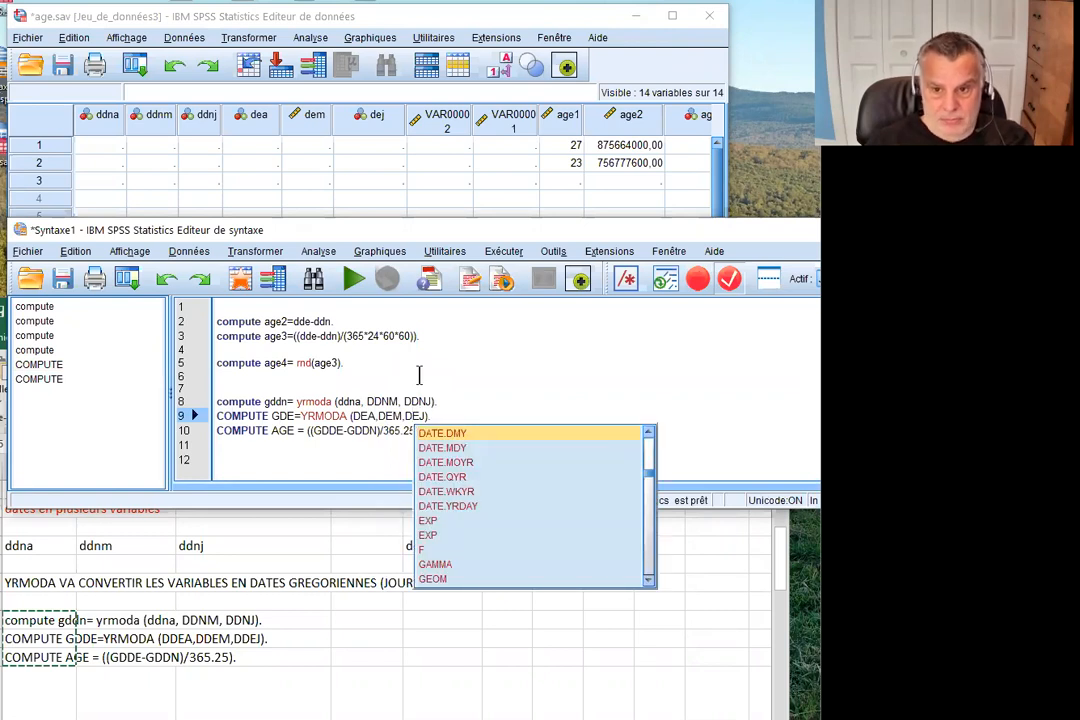
key("Down")
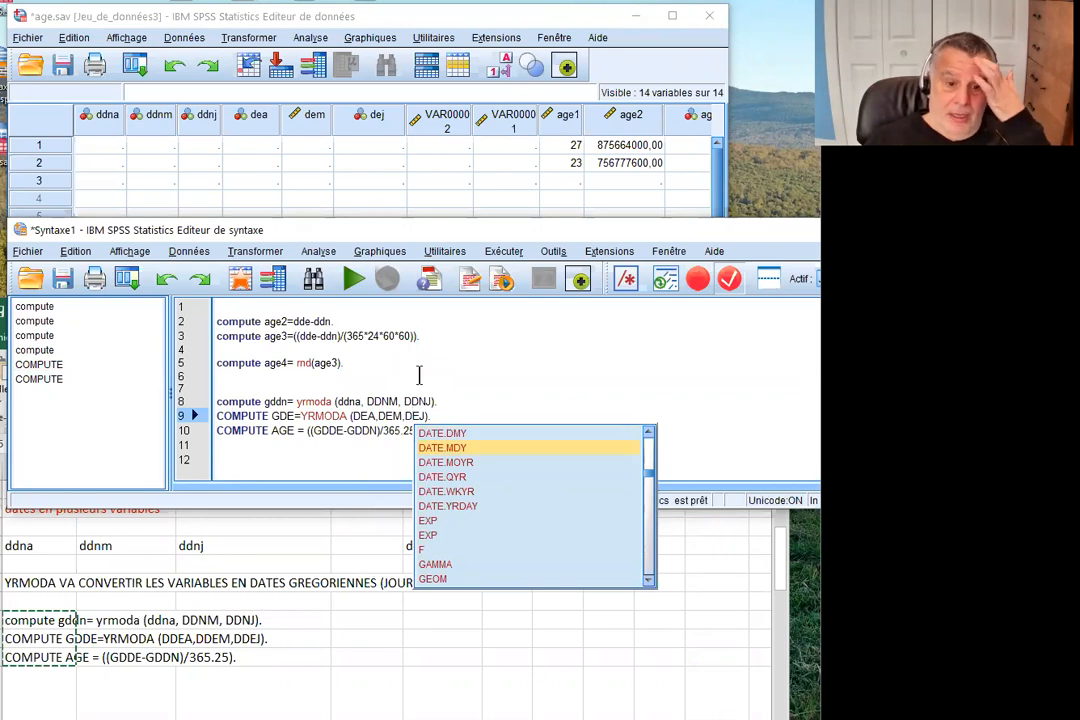
key("Down")
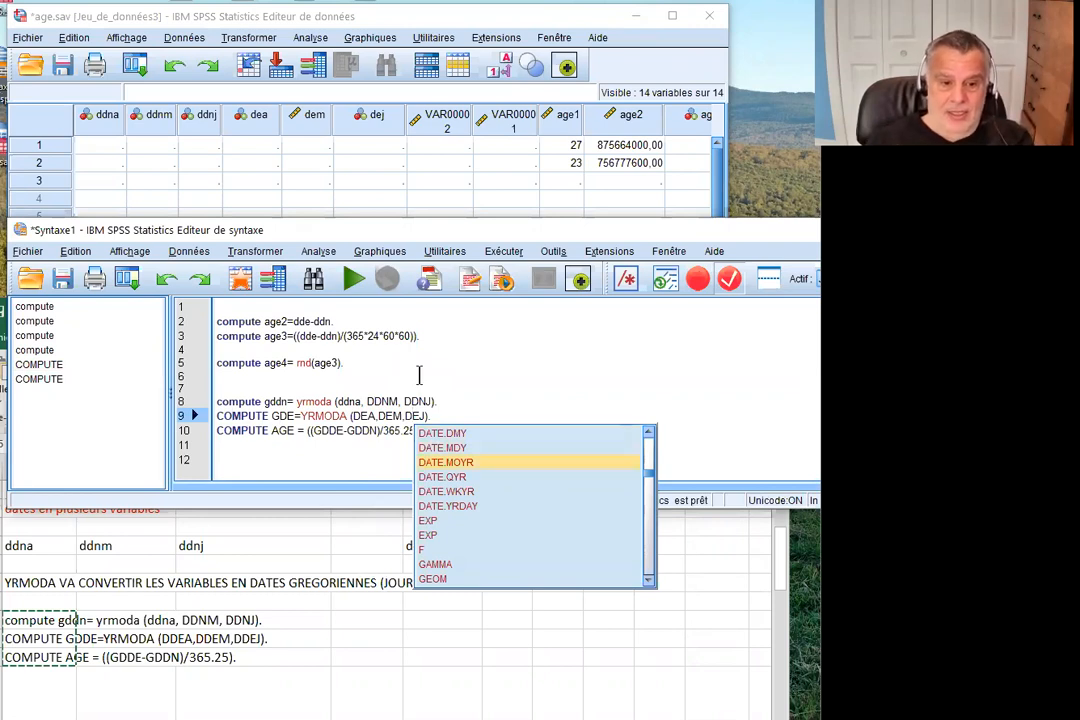
key("Escape")
- Rename the target variable of the final age compute line to AGE5
left_click(271, 431)
left_click(298, 431)
type("5")
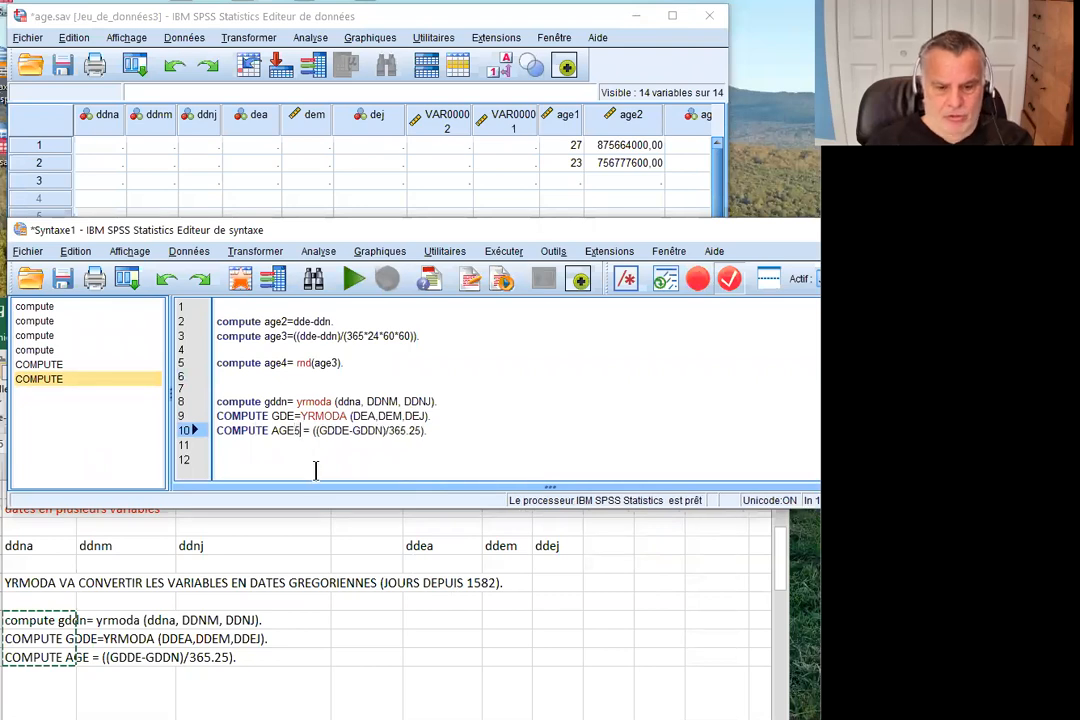
- Replace GDDE with GDE in the AGE5 formula so it subtracts GDDN from the renamed variable
key("Right")
key("Right")
key("Right")
key("Right")
key("Right")
key("Right")
key("Right")
key("Right")
key("Right")
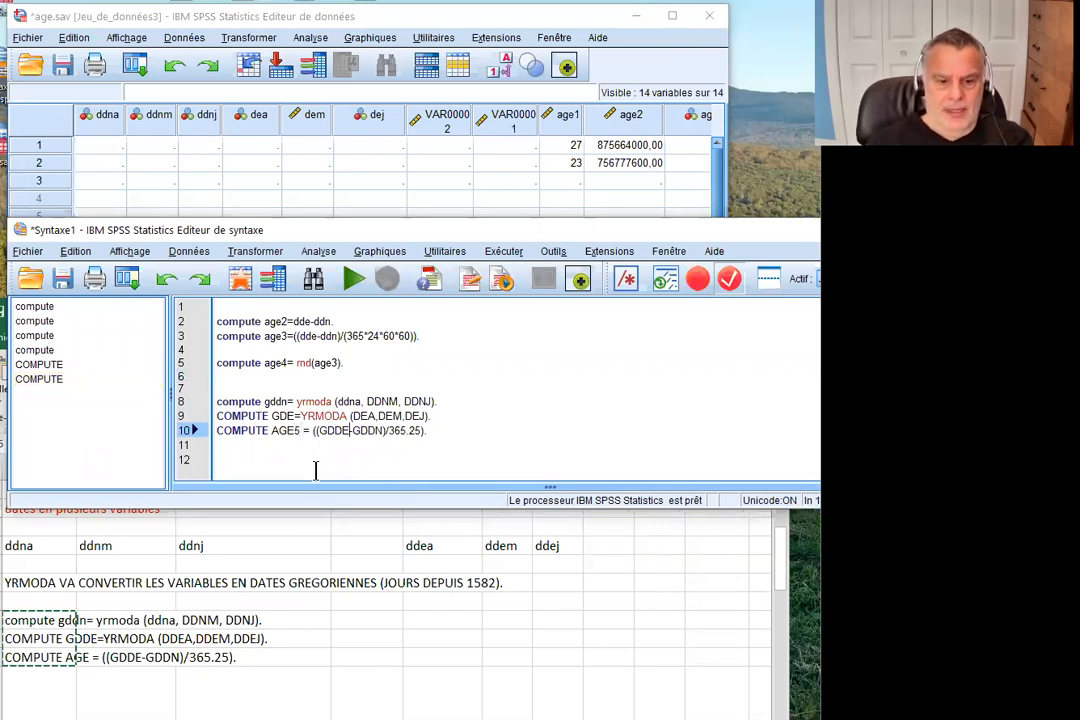
key("Left")
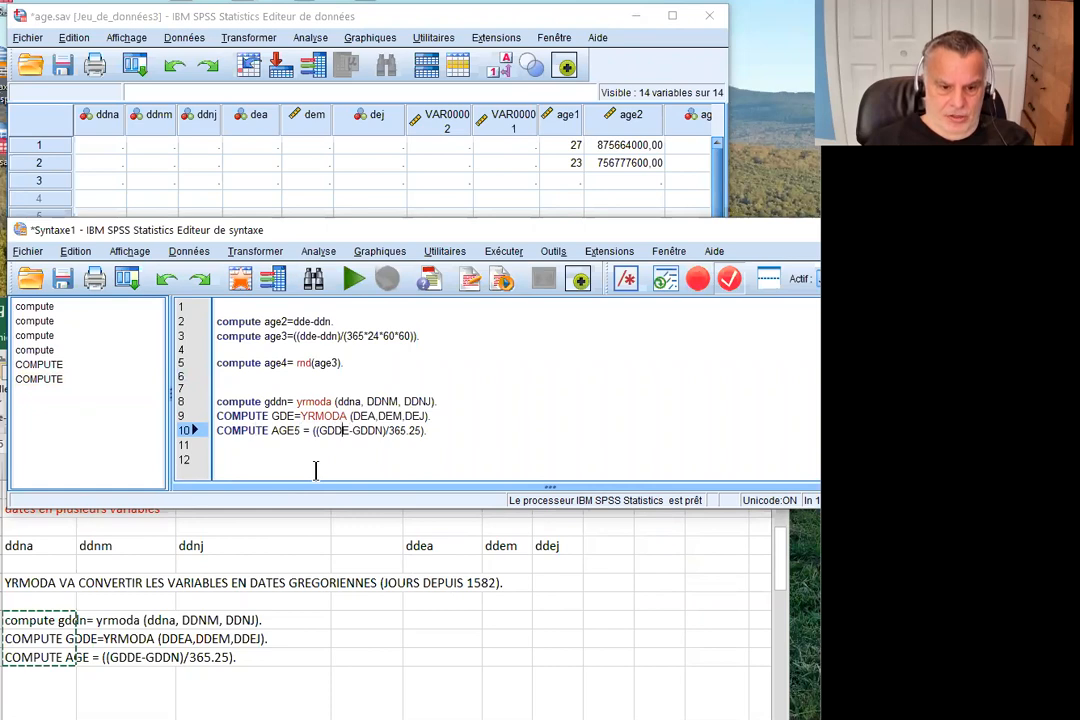
key("BackSpace")
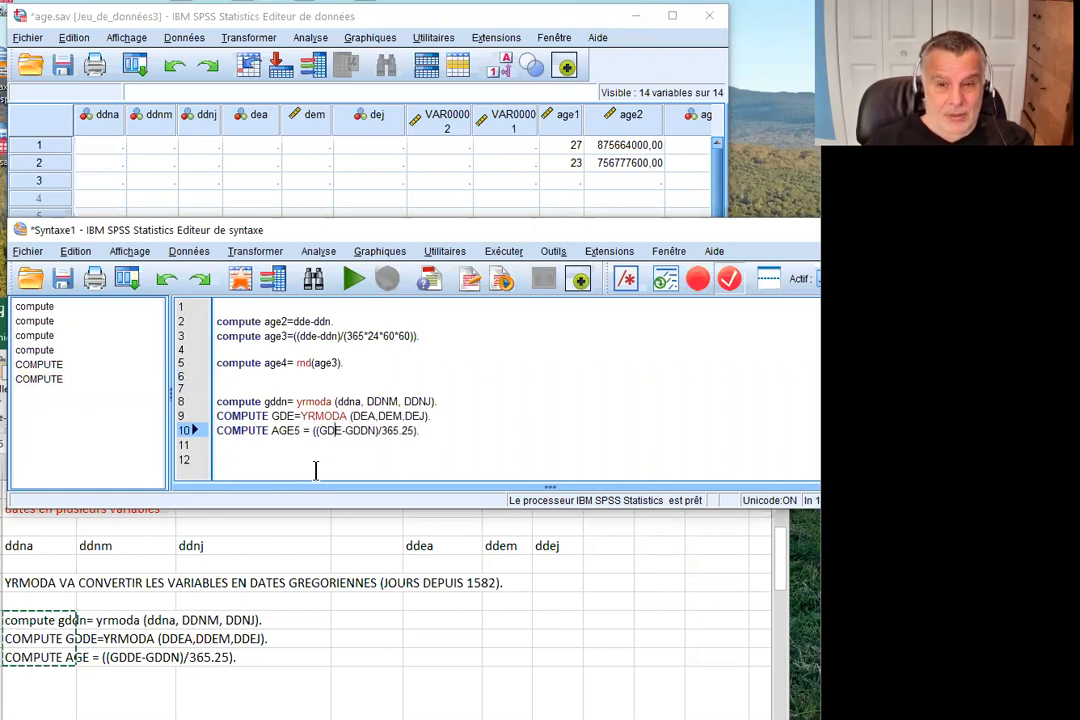
- Review the rest of the AGE5 formula, covering the GDDN subtraction and the division by 365.25
key("Right")
key("Right")
key("Right")
key("Right")
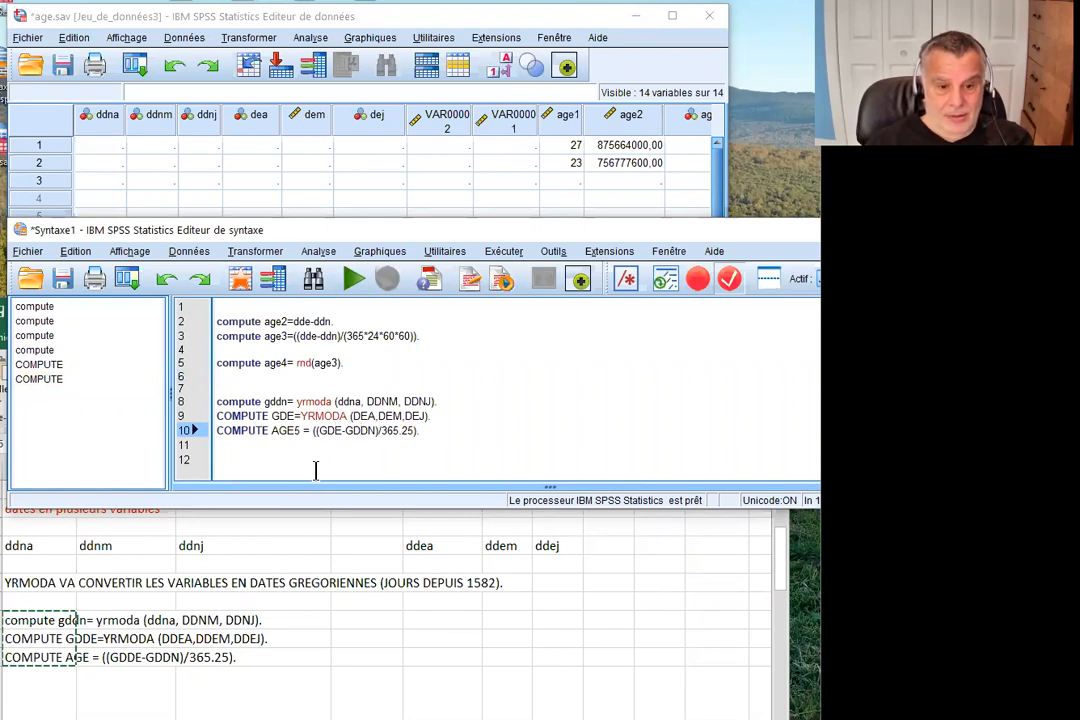
key("Right")
key("Right")
key("Right")
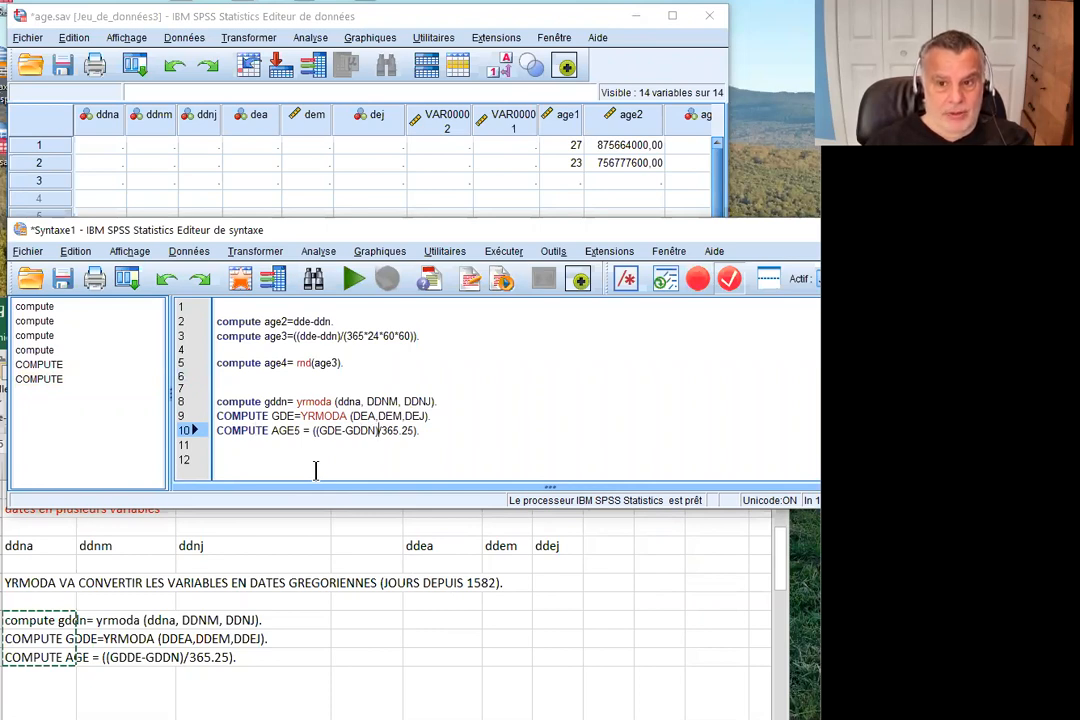
key("Down")
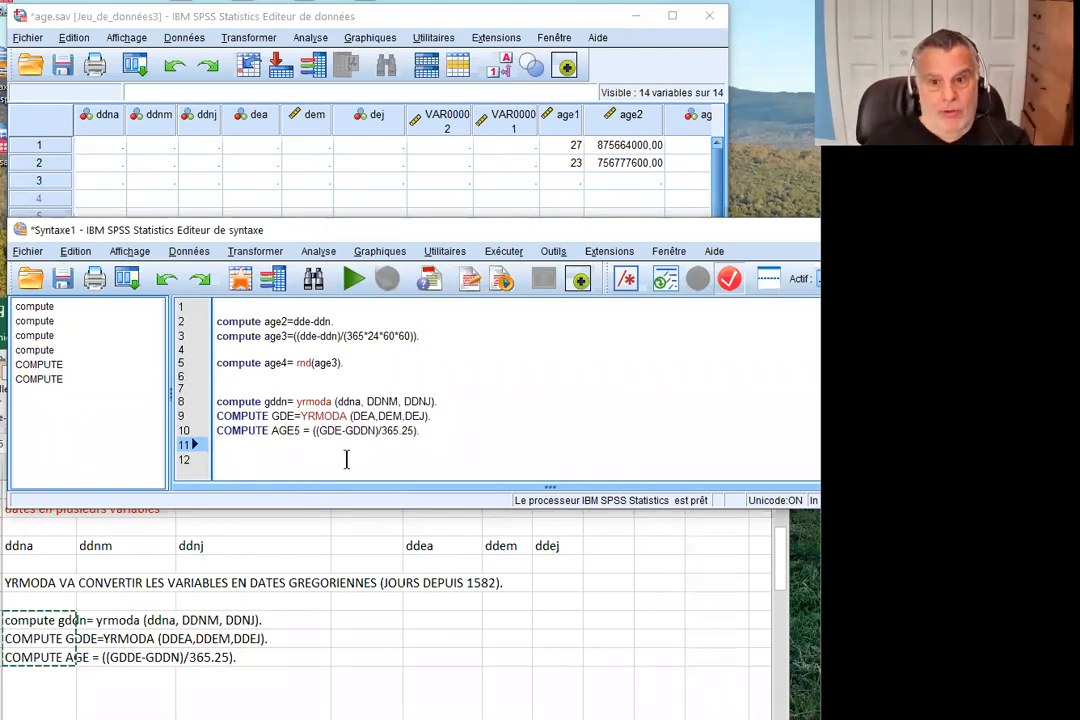
- Run the gddn, GDE and AGE5 compute lines, and save the age.sav data to apply the pending transformations
left_click_drag(443, 430, 204, 405)
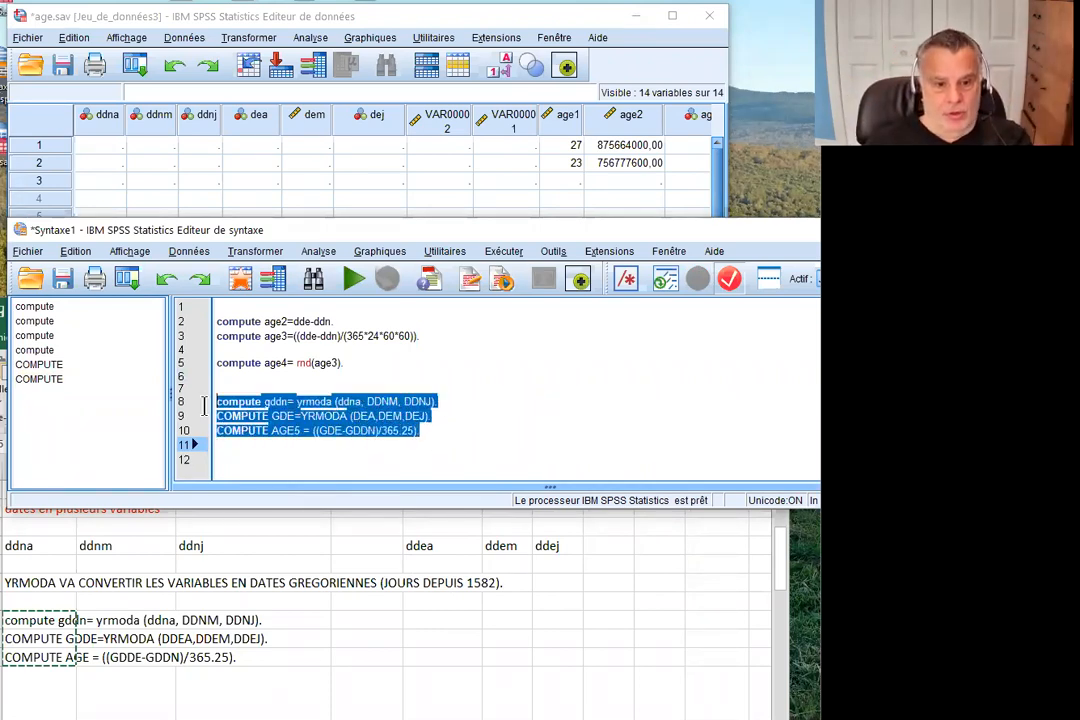
left_click(354, 279)
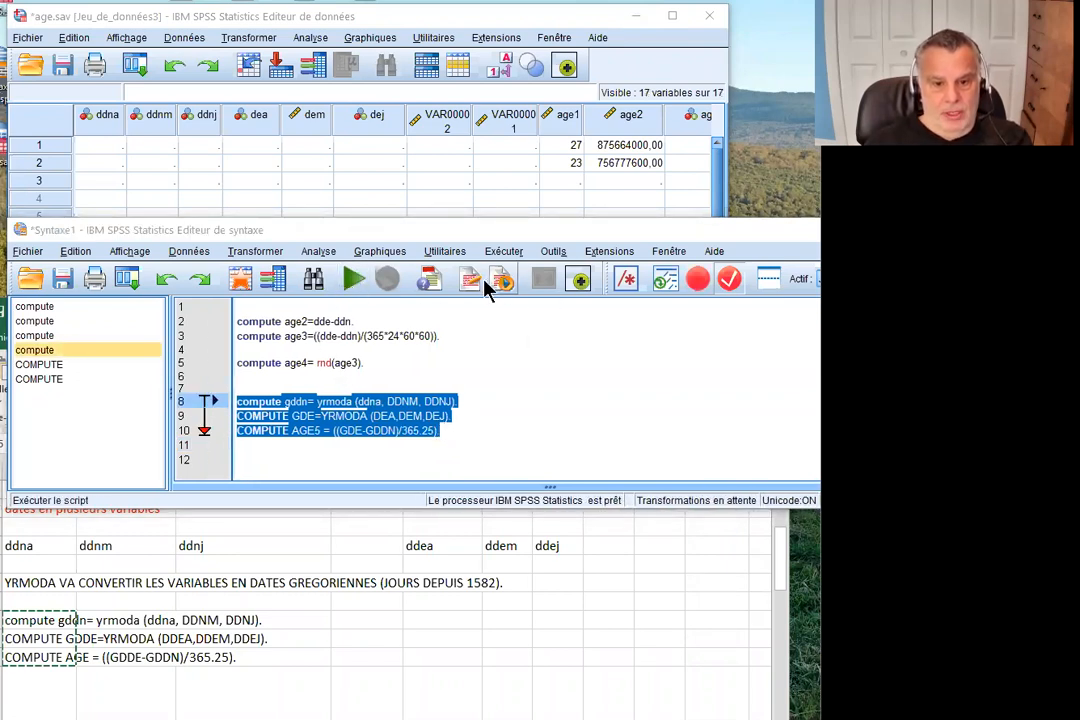
left_click(490, 200)
left_click_drag(386, 651, 595, 660)
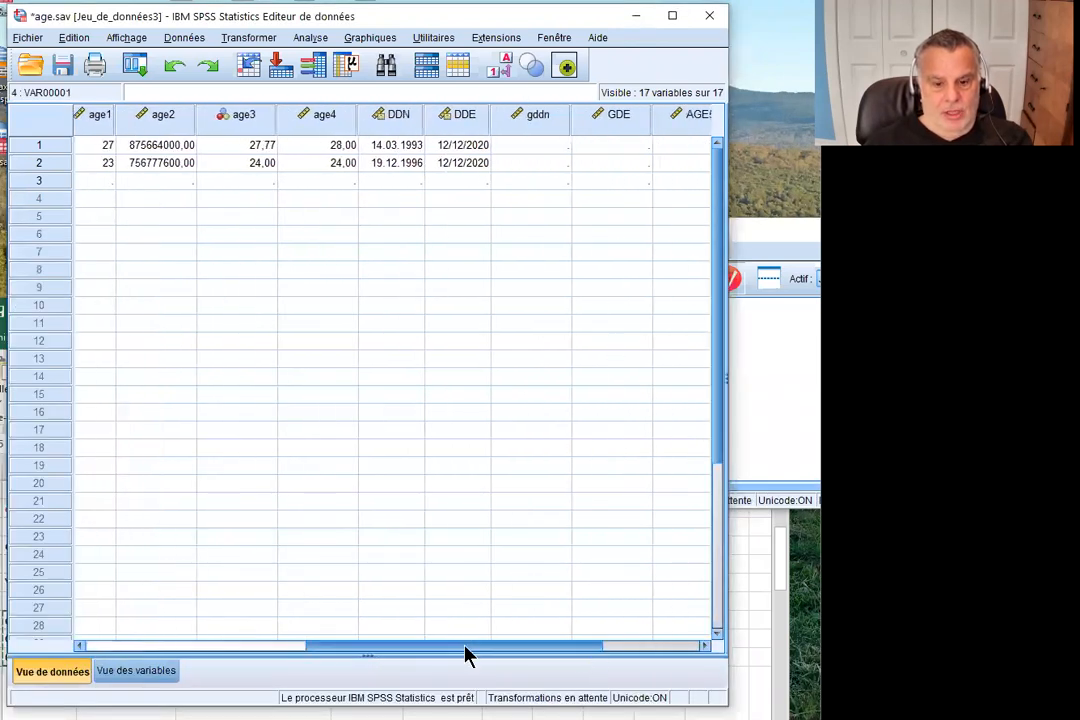
left_click_drag(470, 653, 569, 646)
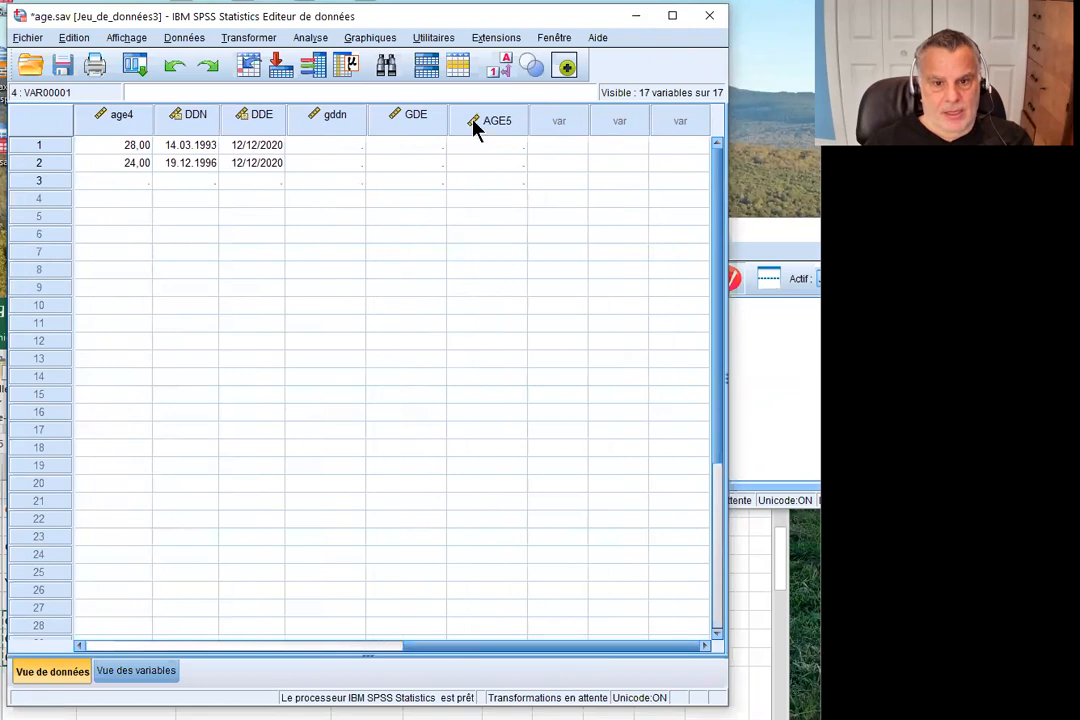
left_click(63, 66)
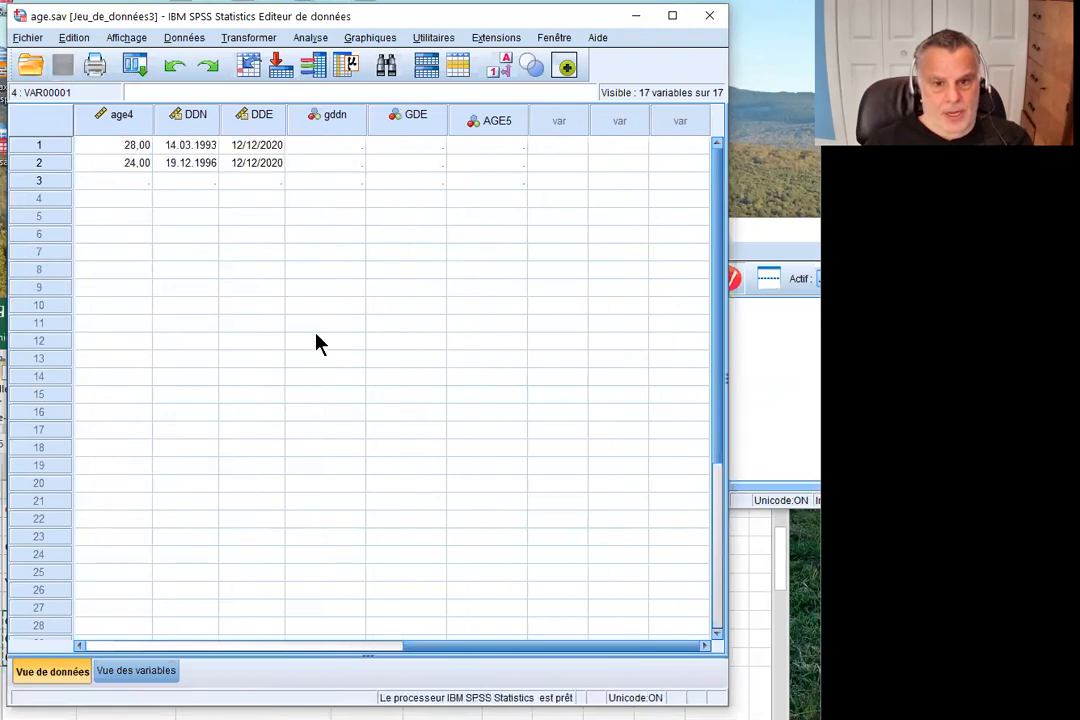
- Inspect the AGE5 column in the data, and check the separate date columns from ddna to dej
left_click(515, 133)
left_click(499, 161)
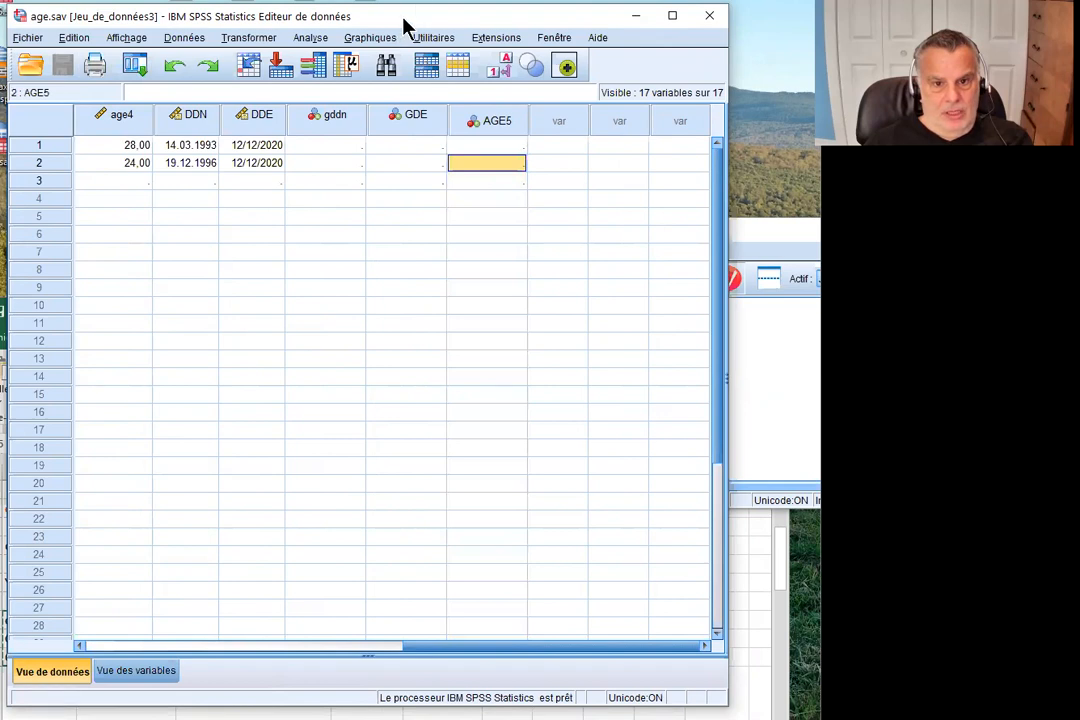
left_click_drag(405, 22, 479, 52)
left_click(330, 200)
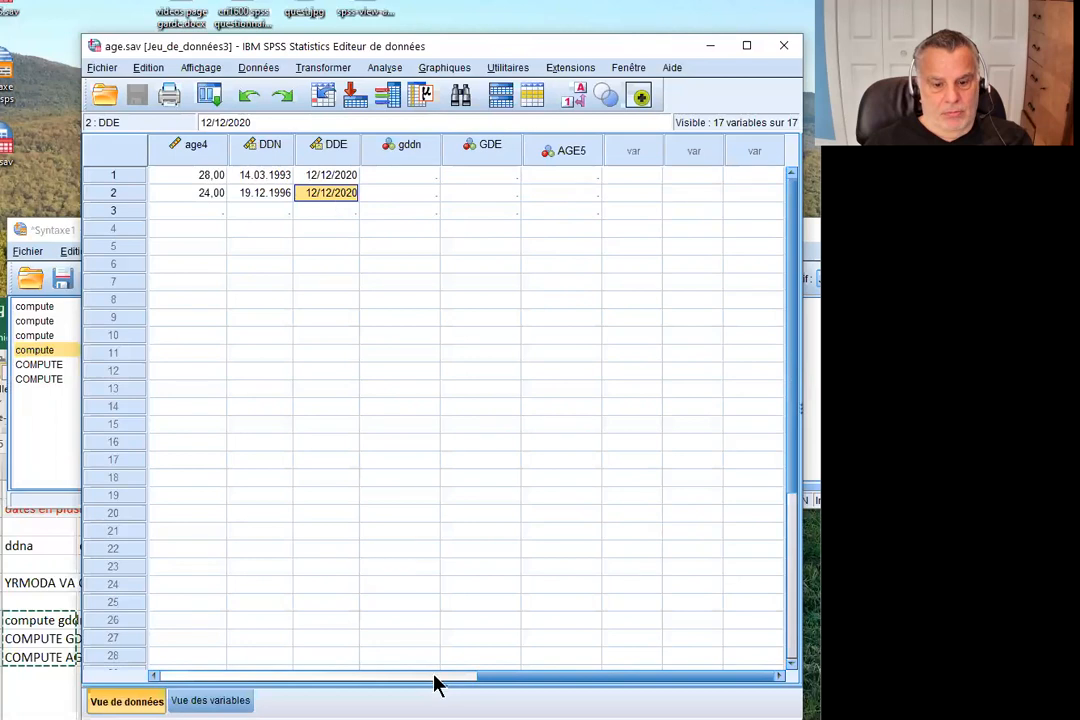
left_click_drag(489, 687, 170, 686)
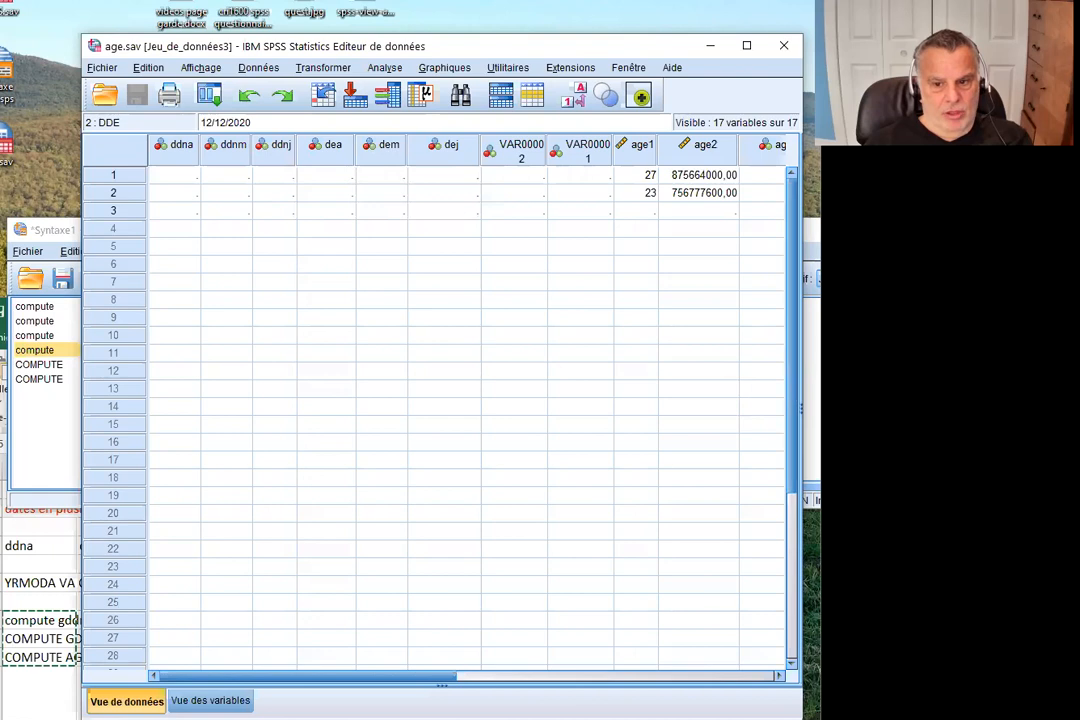
- Rerun the gddn, GDE and AGE5 compute lines from the syntax, and save the age.sav data again
left_click(812, 425)
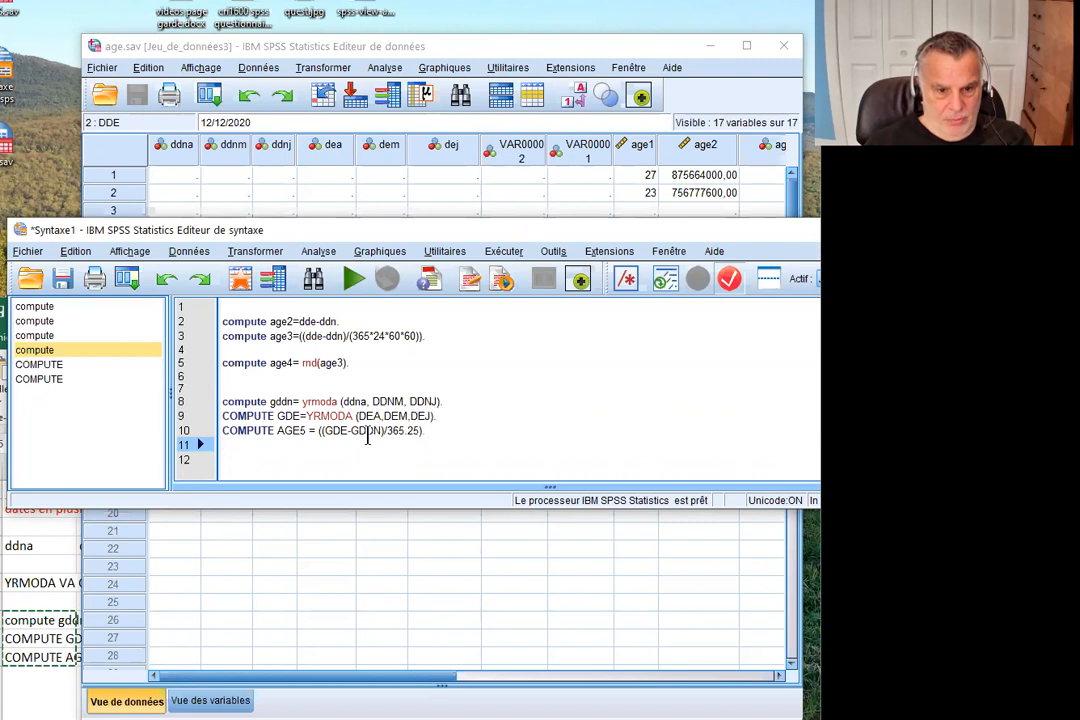
left_click(280, 431)
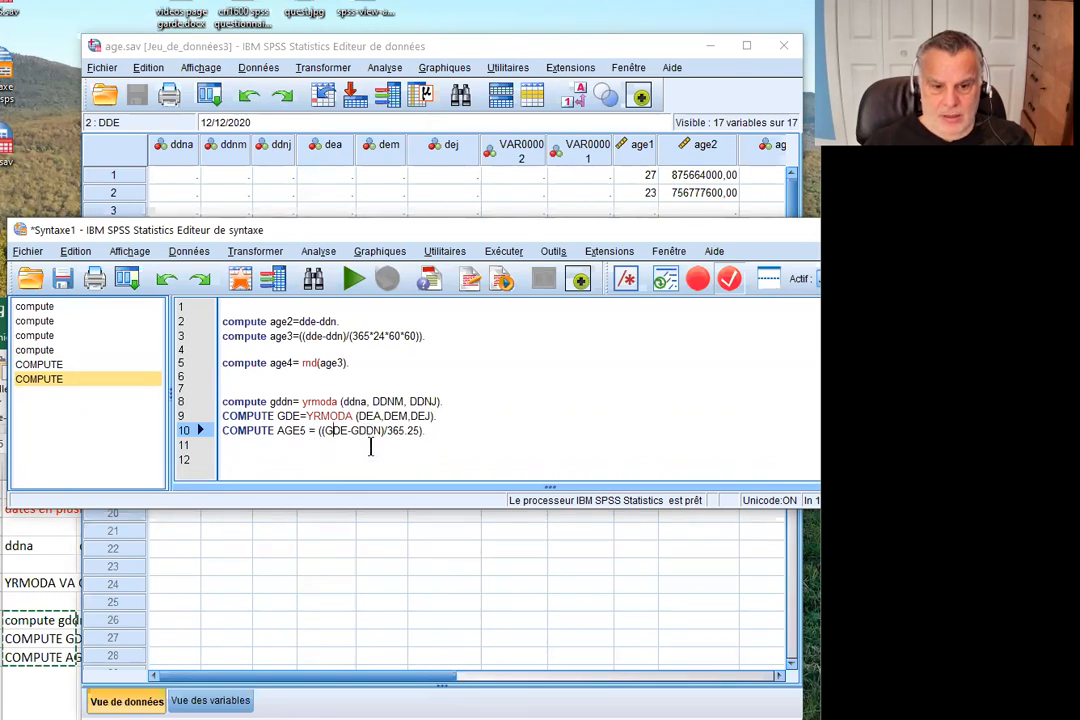
left_click_drag(441, 441, 224, 401)
left_click(353, 279)
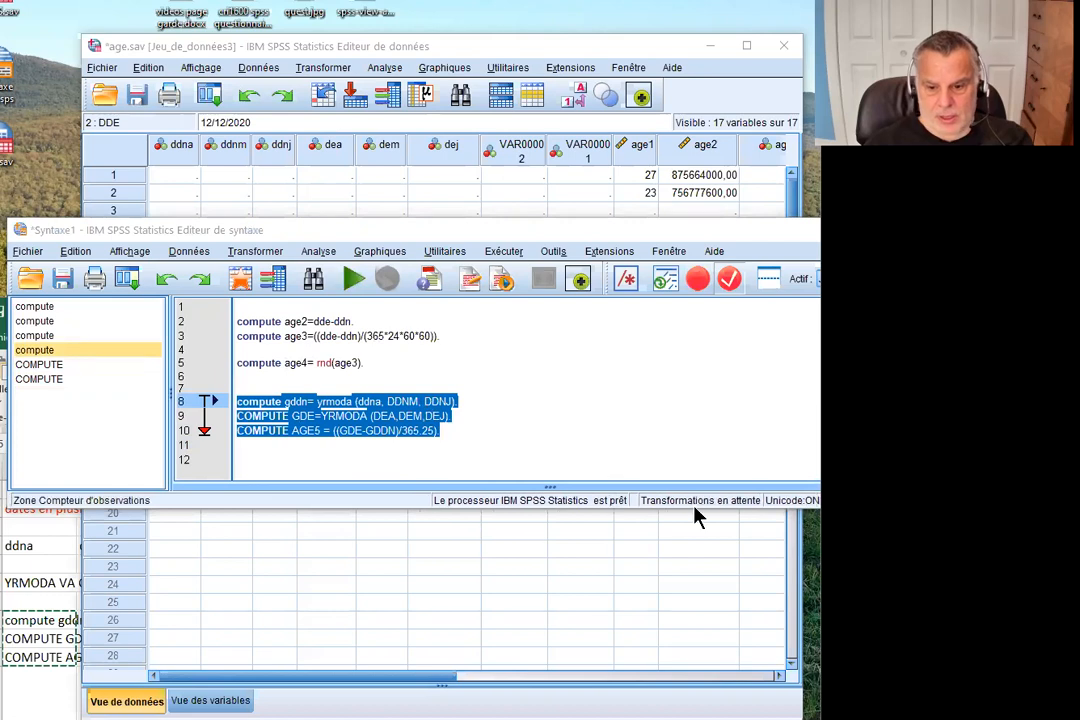
left_click_drag(574, 234, 479, 113)
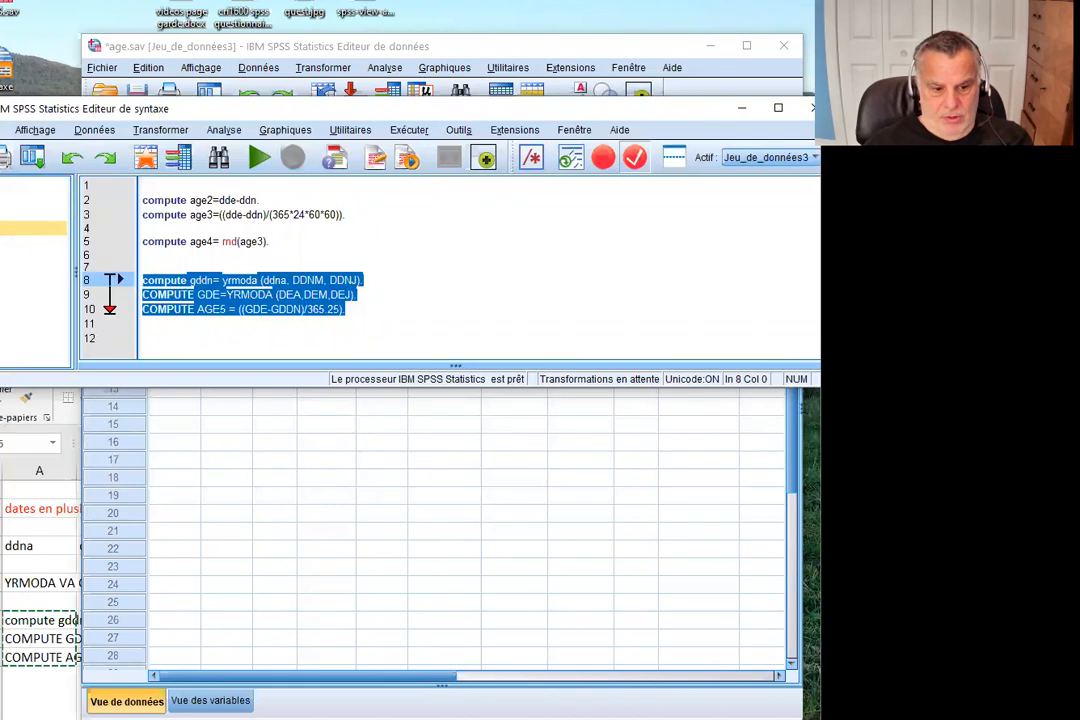
left_click(436, 47)
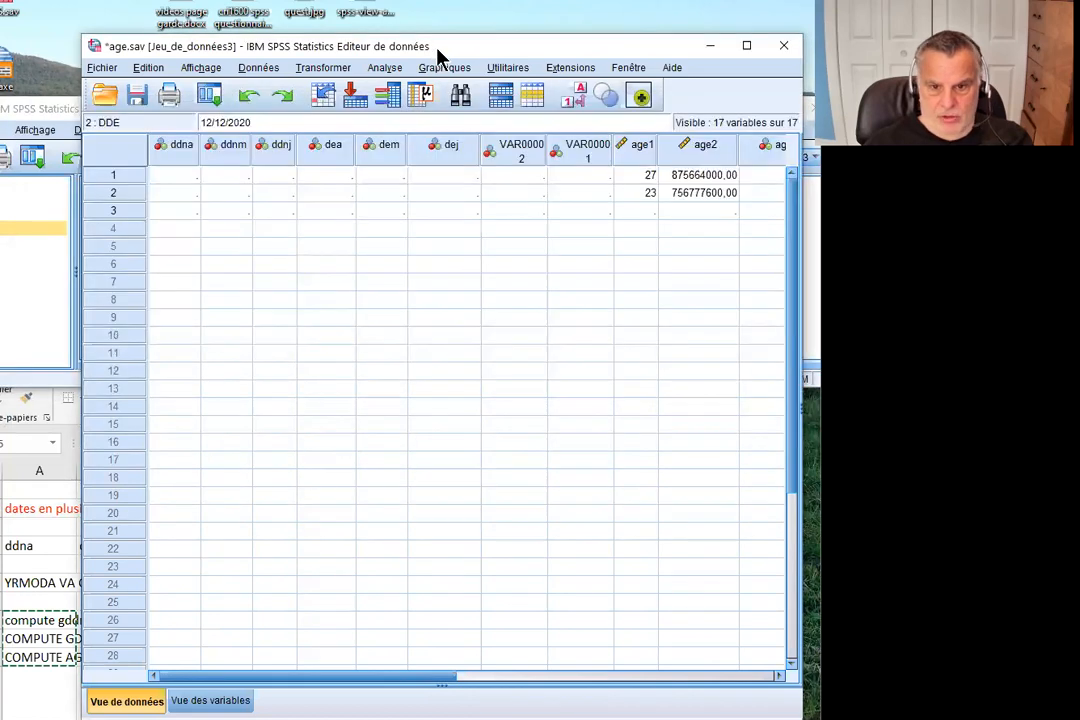
left_click_drag(361, 48, 313, 108)
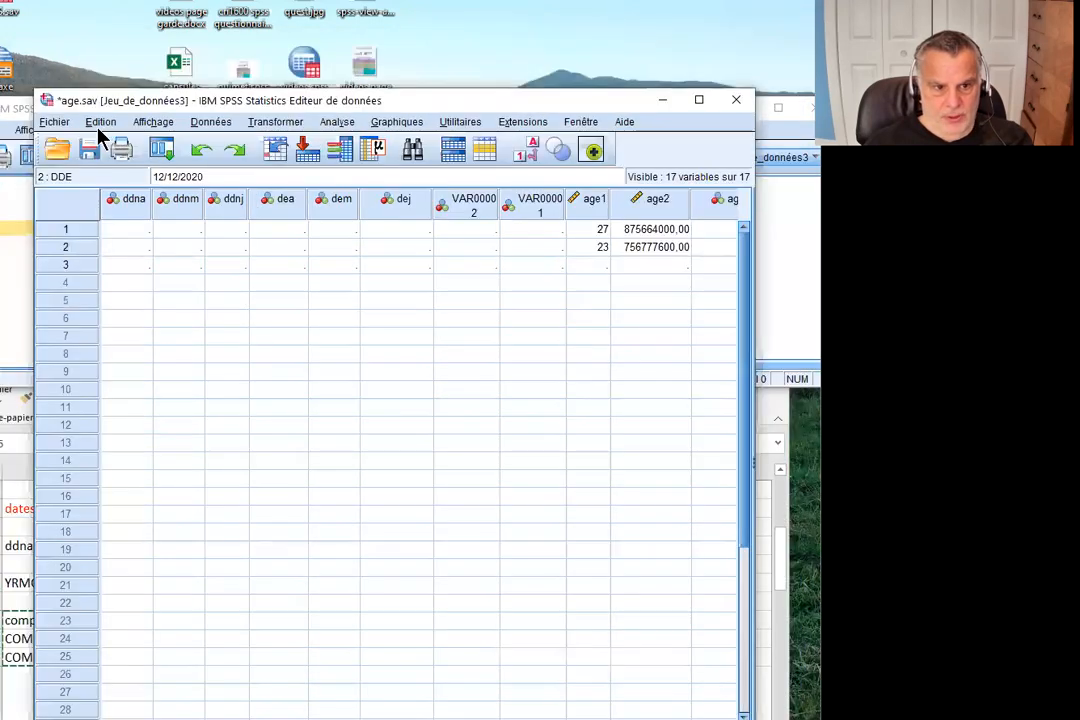
scroll(420, 450, "right", 10)
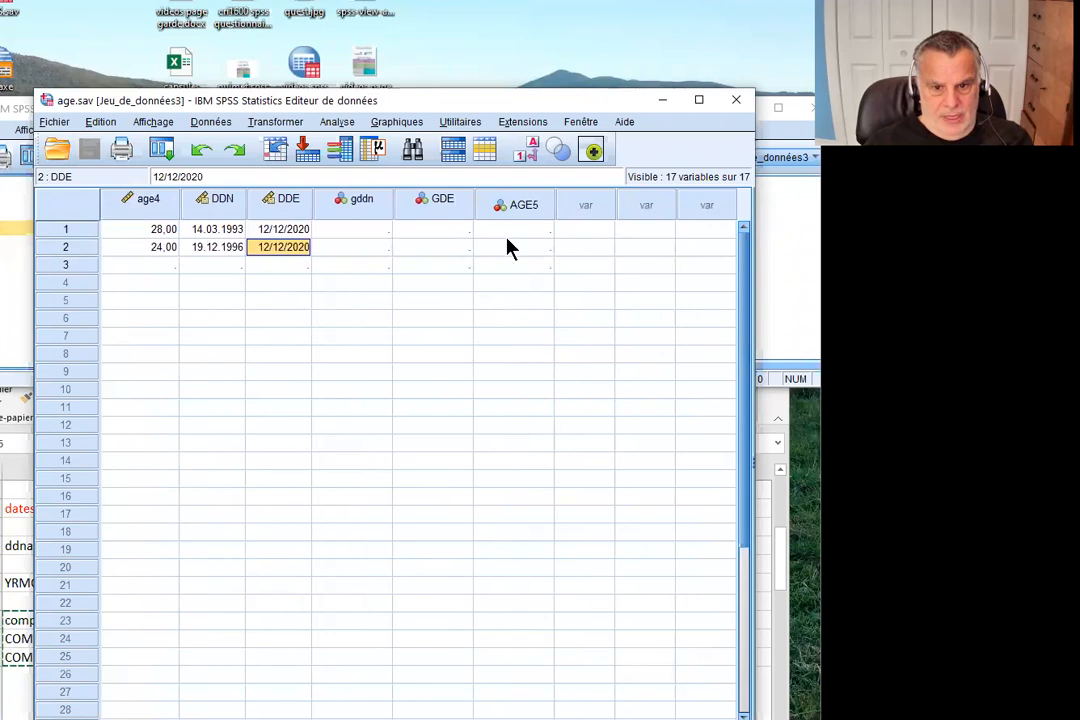
- Check the AGE5 values for the subjects, along with the neighbouring gddn, GDE, DDN and DDE columns
left_click(507, 235)
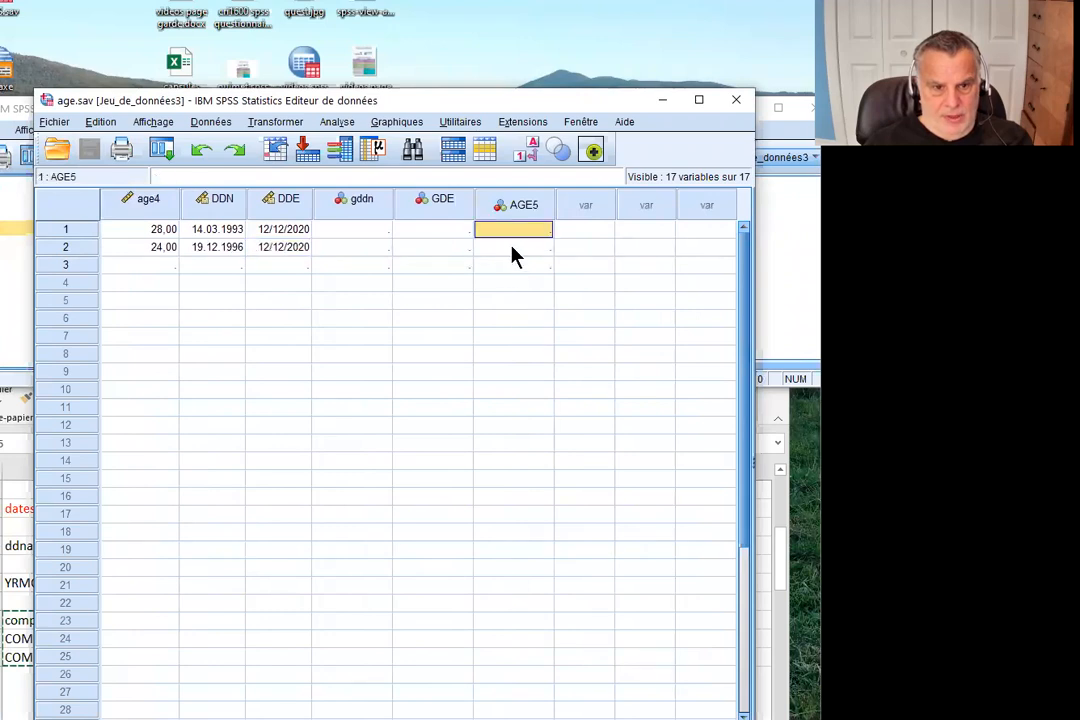
left_click(482, 303)
scroll(517, 200, "left", 3)
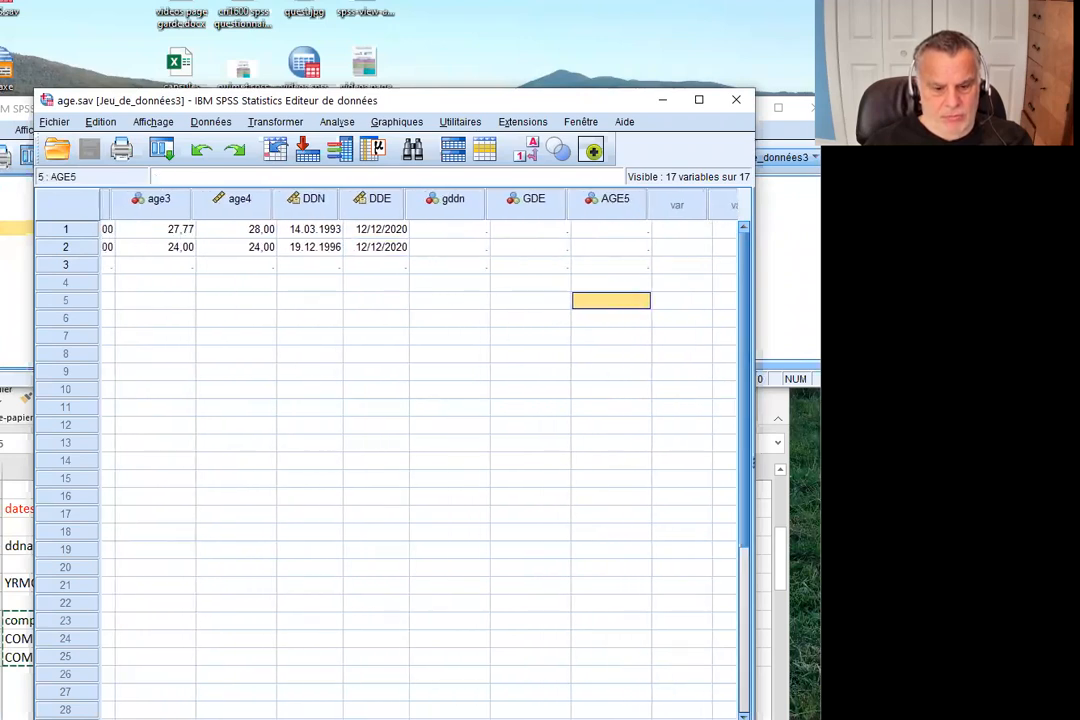
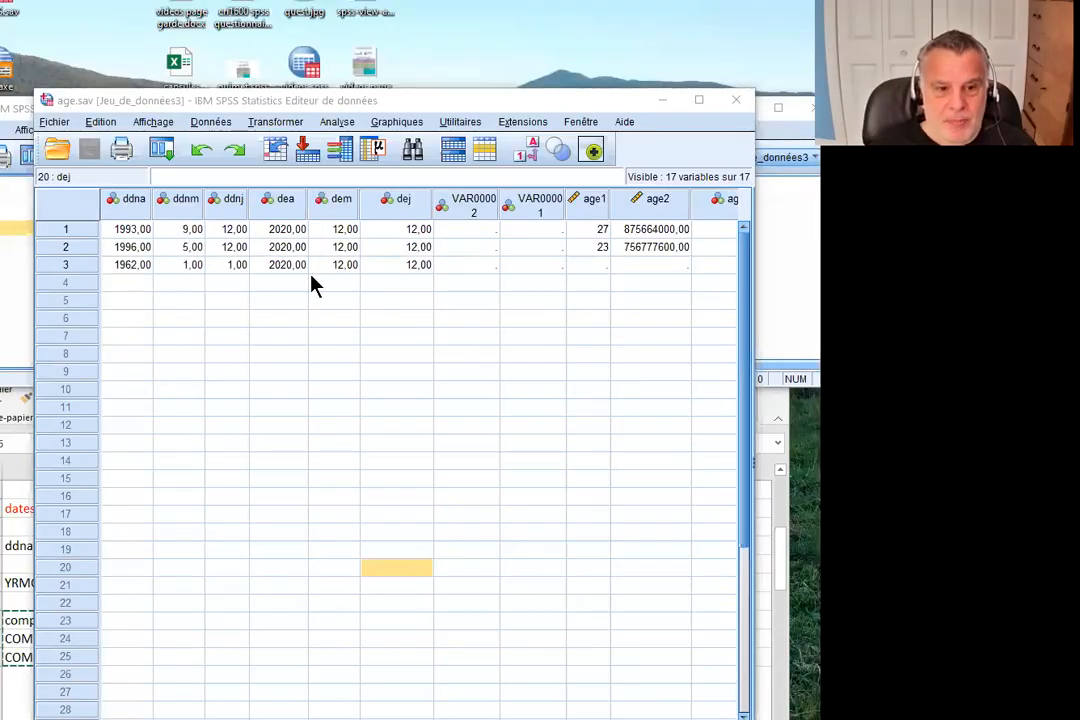
- Review the birth year, month and day of the three subjects in the ddna, ddnm and ddnj columns
left_click(212, 248)
left_click(187, 231)
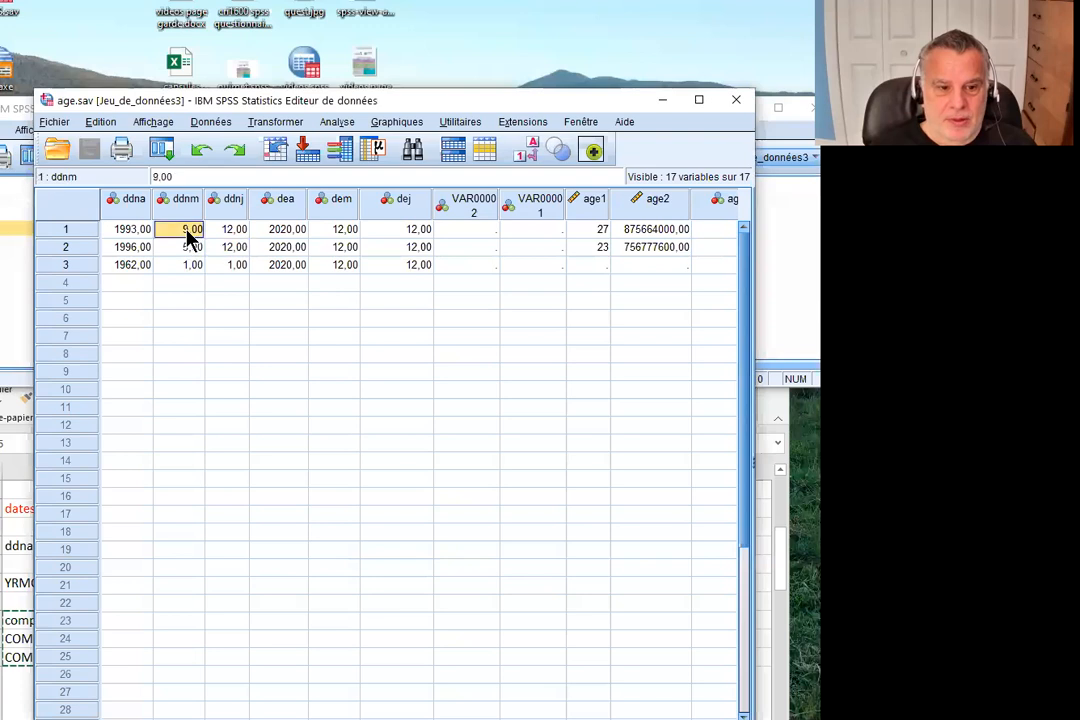
key("Left")
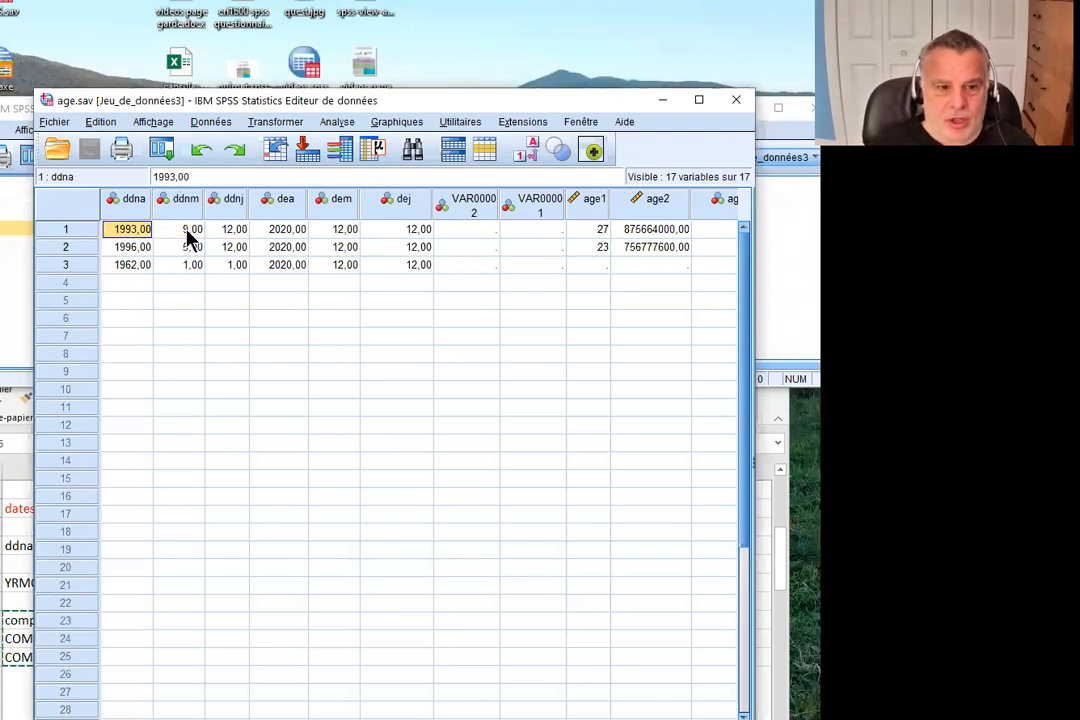
key("Right")
key("Left")
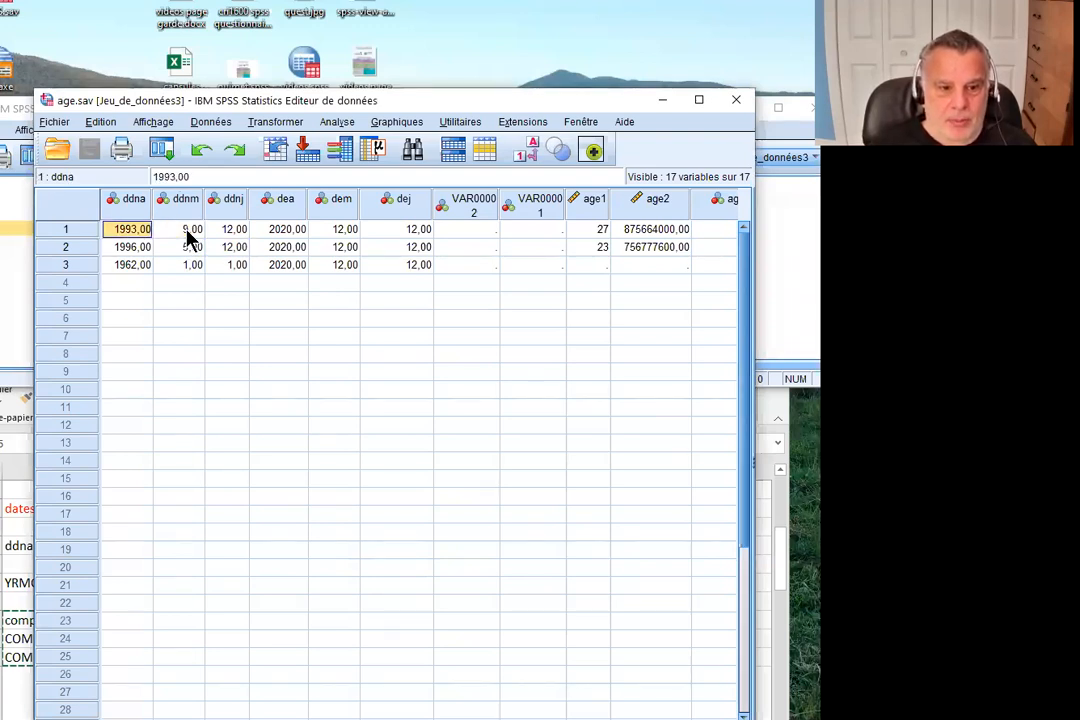
key("Right")
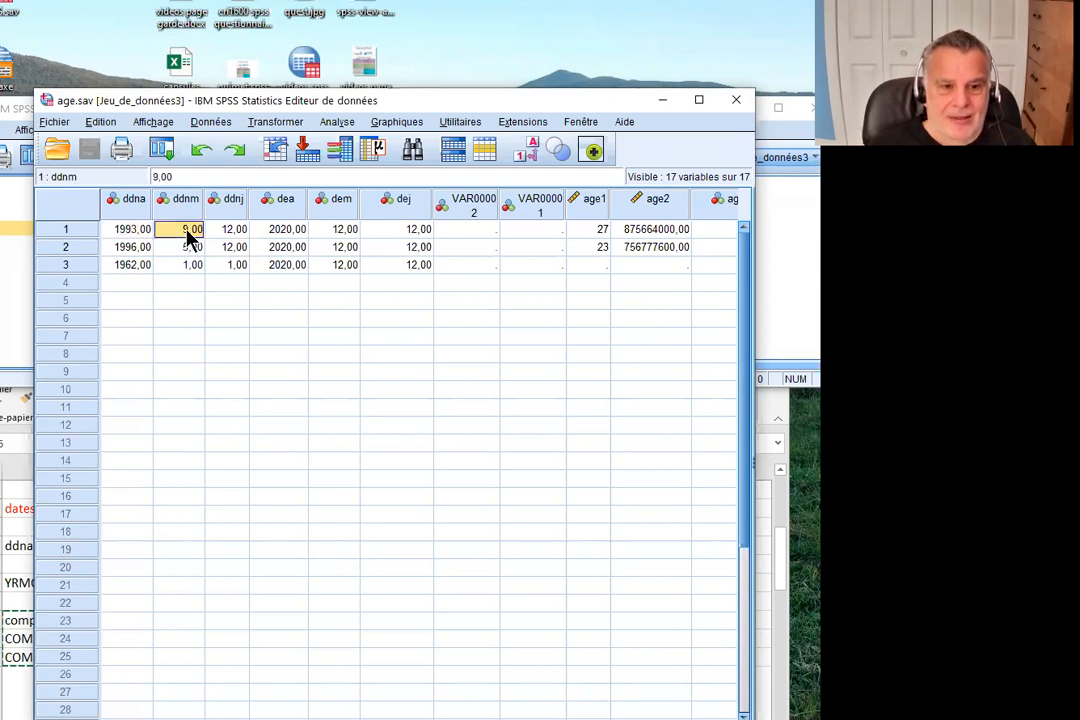
key("Right")
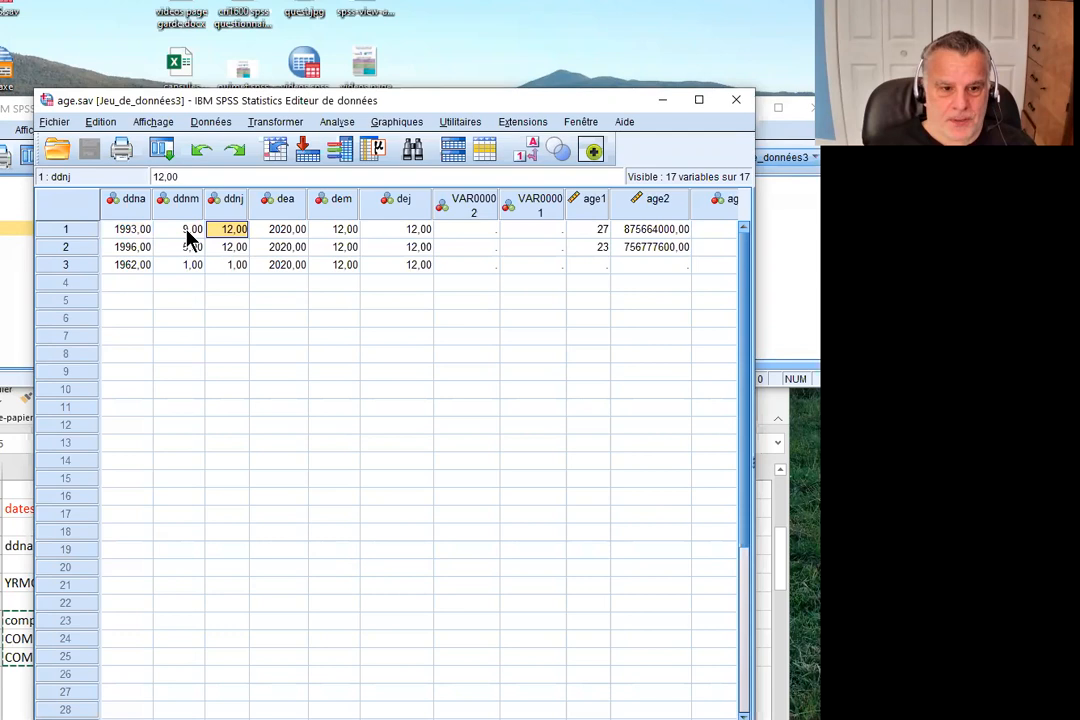
key("Down")
key("Left")
key("Left")
key("Right")
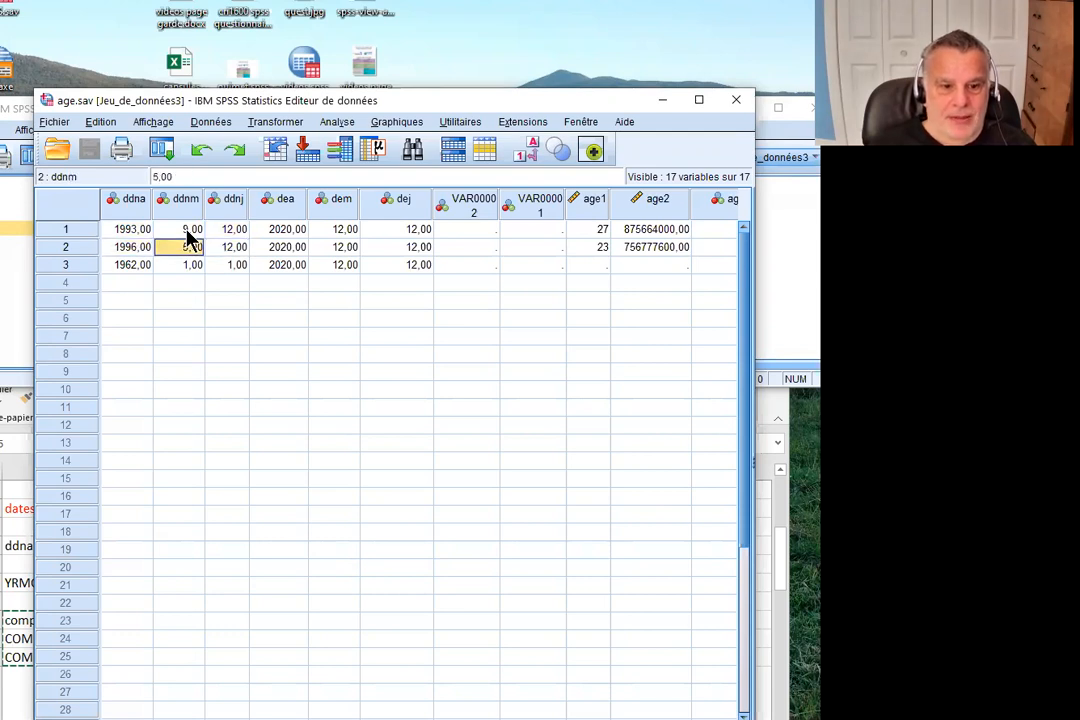
key("Right")
key("Down")
key("Left")
key("Left")
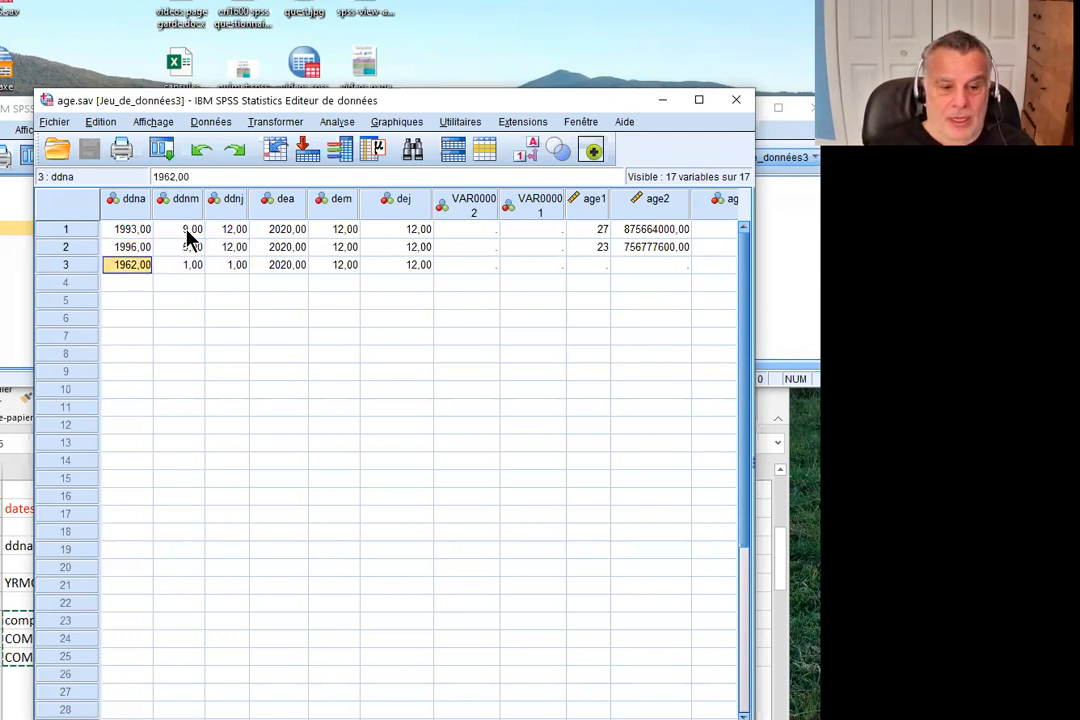
key("Right")
key("Right")
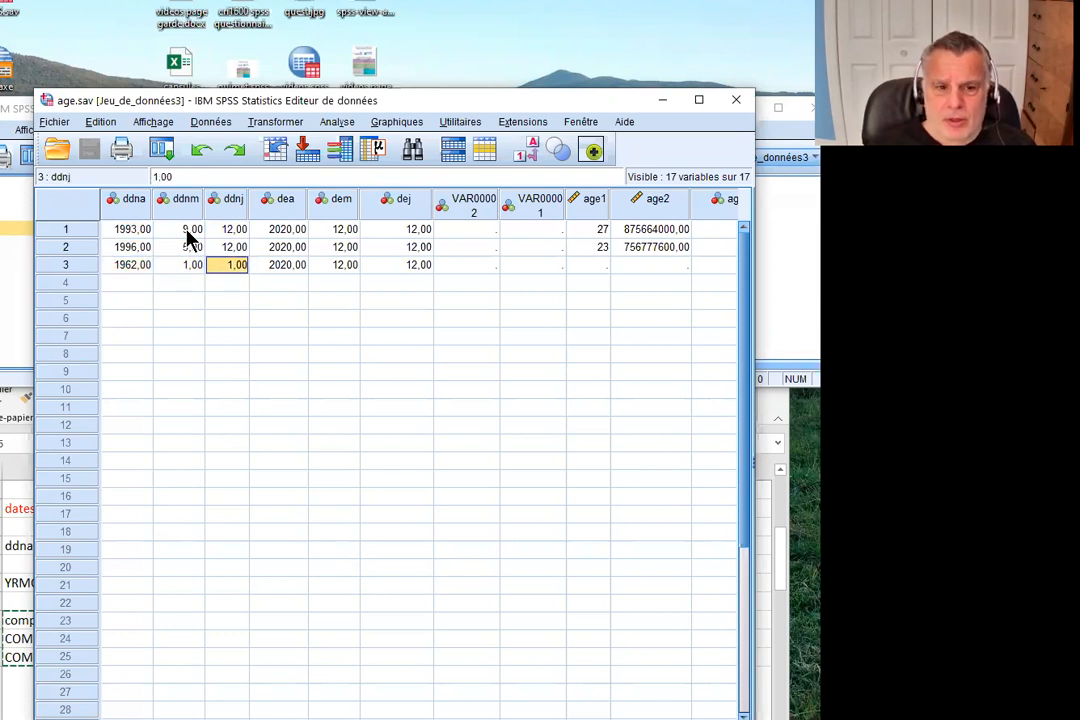
- Compare the subjects' birth years, and go through the third subject's date variables as far as dej
key("Left")
key("Left")
key("Up")
key("Up")
key("Down")
key("Down")
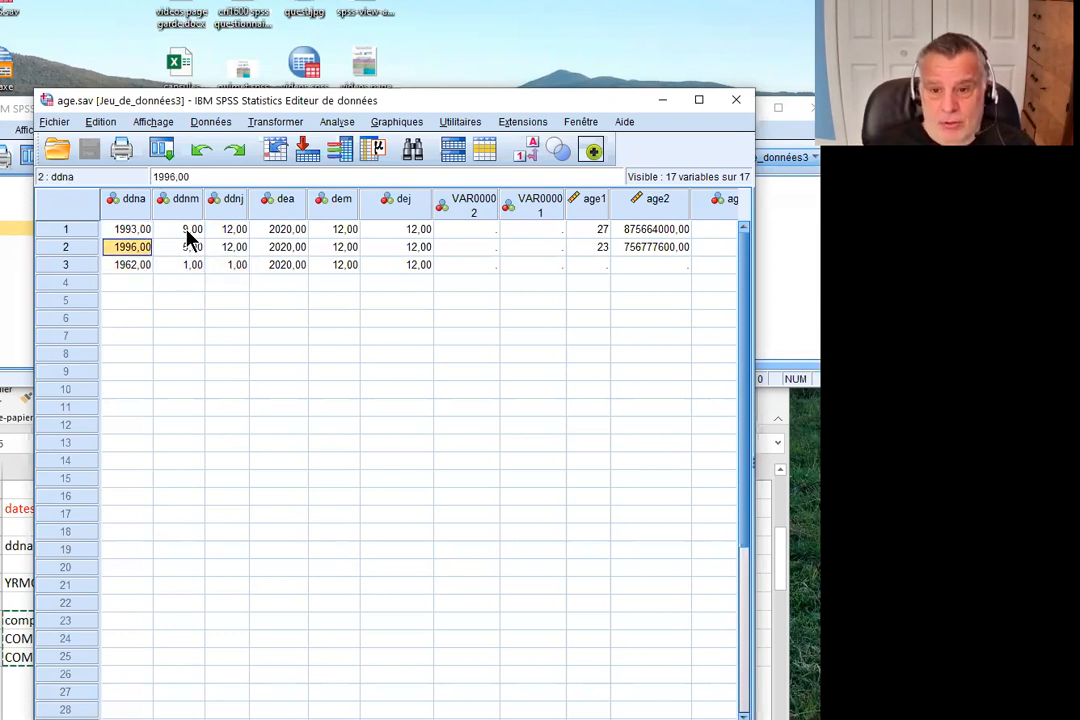
key("Right")
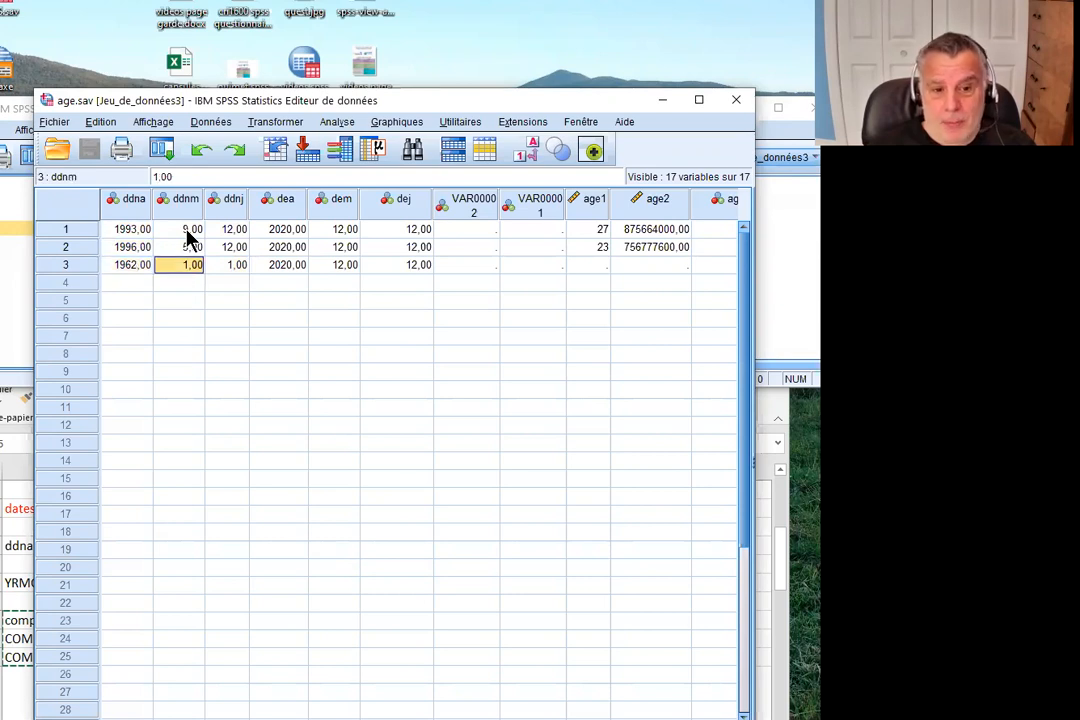
key("Right")
key("Right")
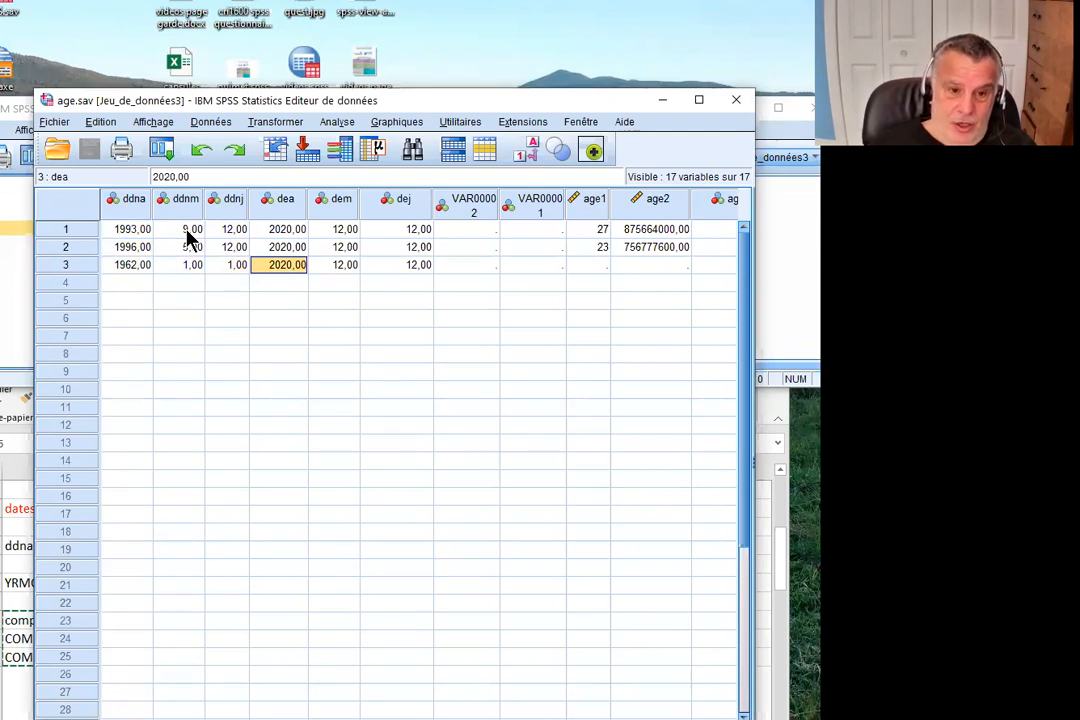
key("Right")
key("Right")
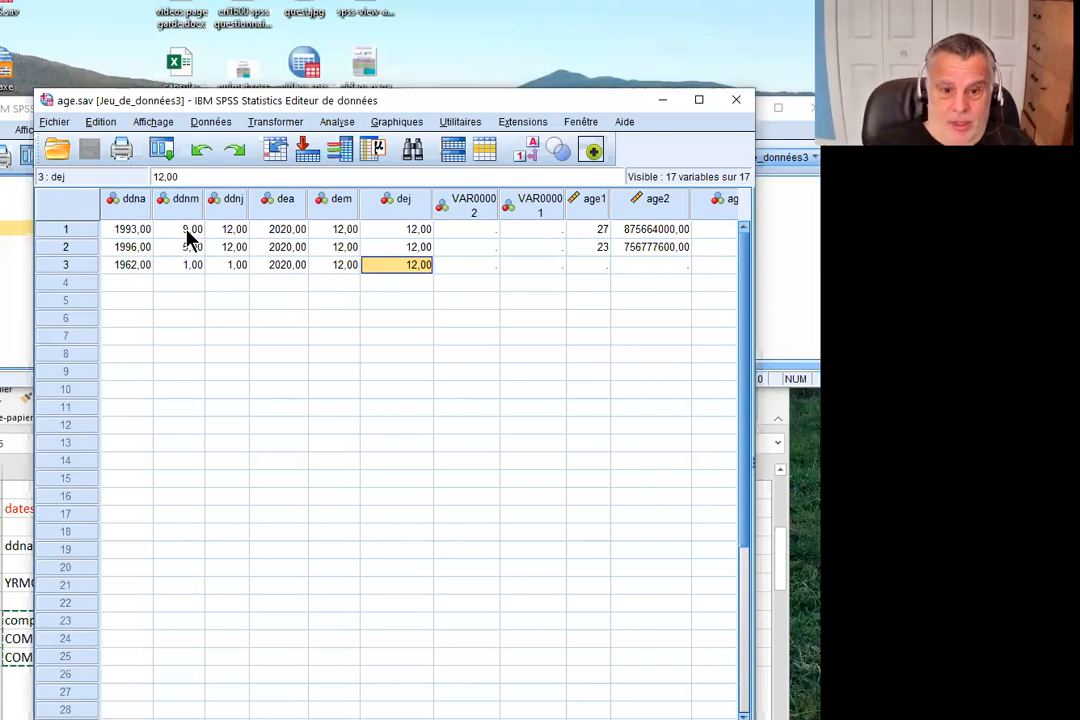
- Run the three compute lines for gddn, GDE and AGE5 once more, and save the age.sav data
left_click(20, 350)
left_click_drag(342, 311, 100, 280)
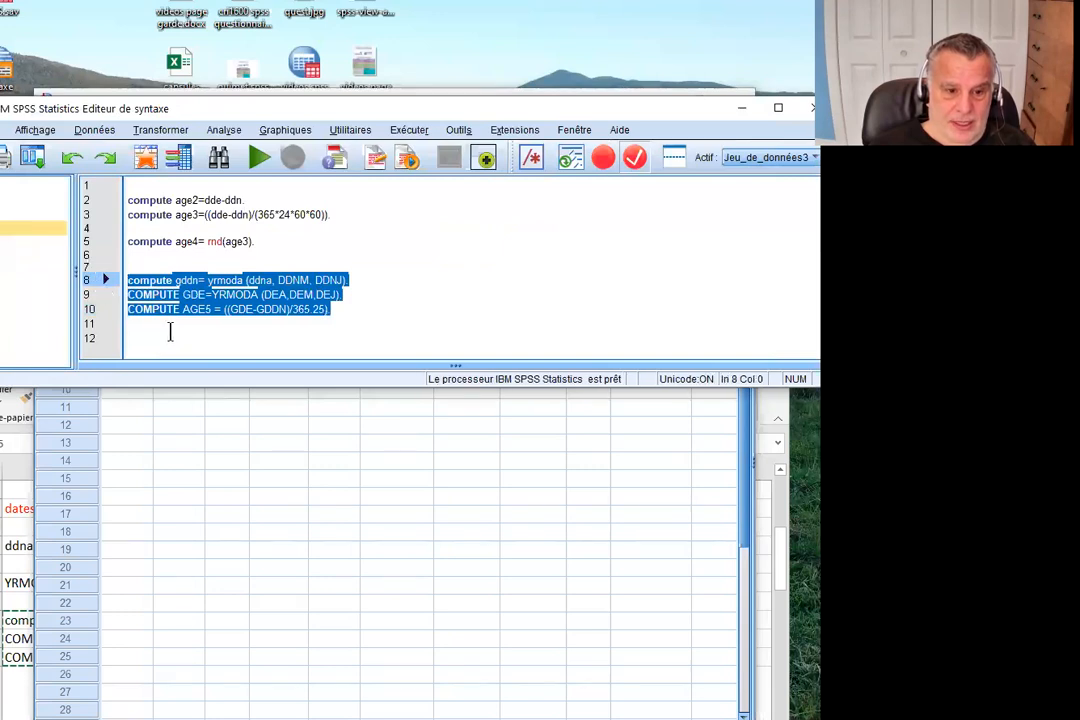
left_click(258, 160)
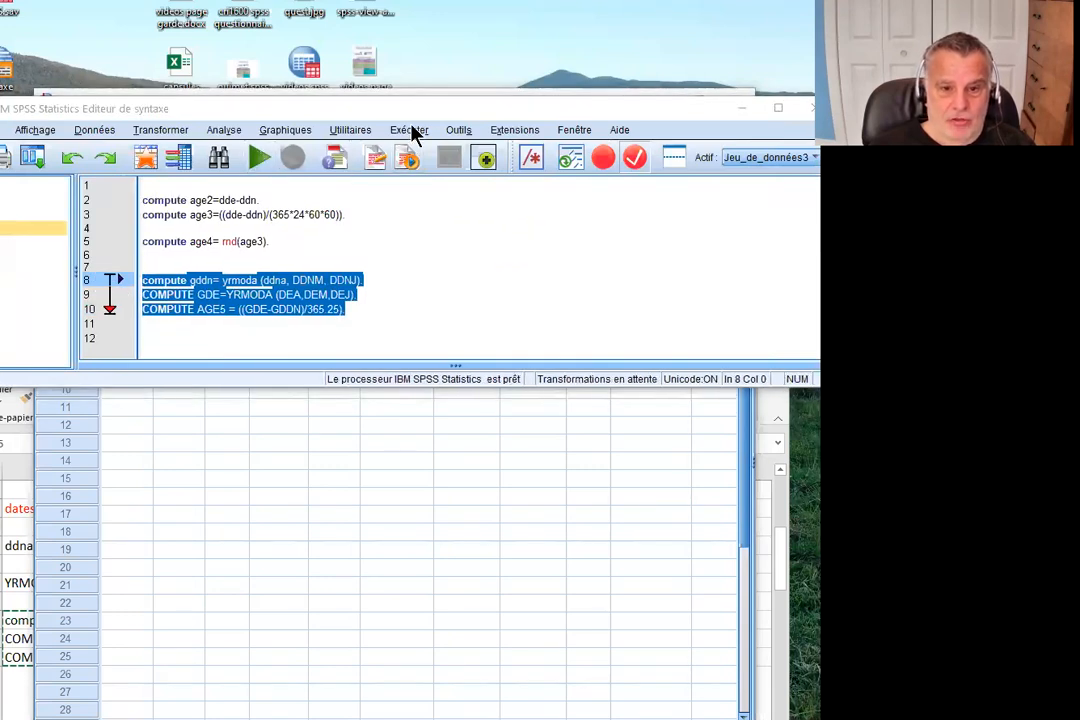
left_click(334, 462)
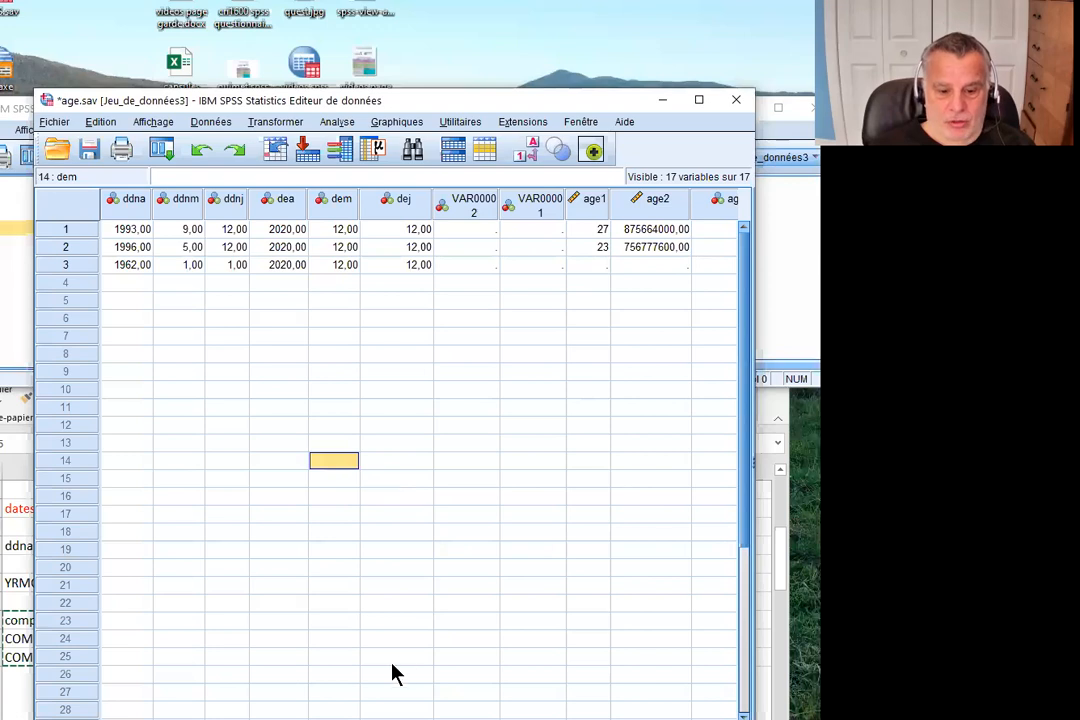
left_click(88, 151)
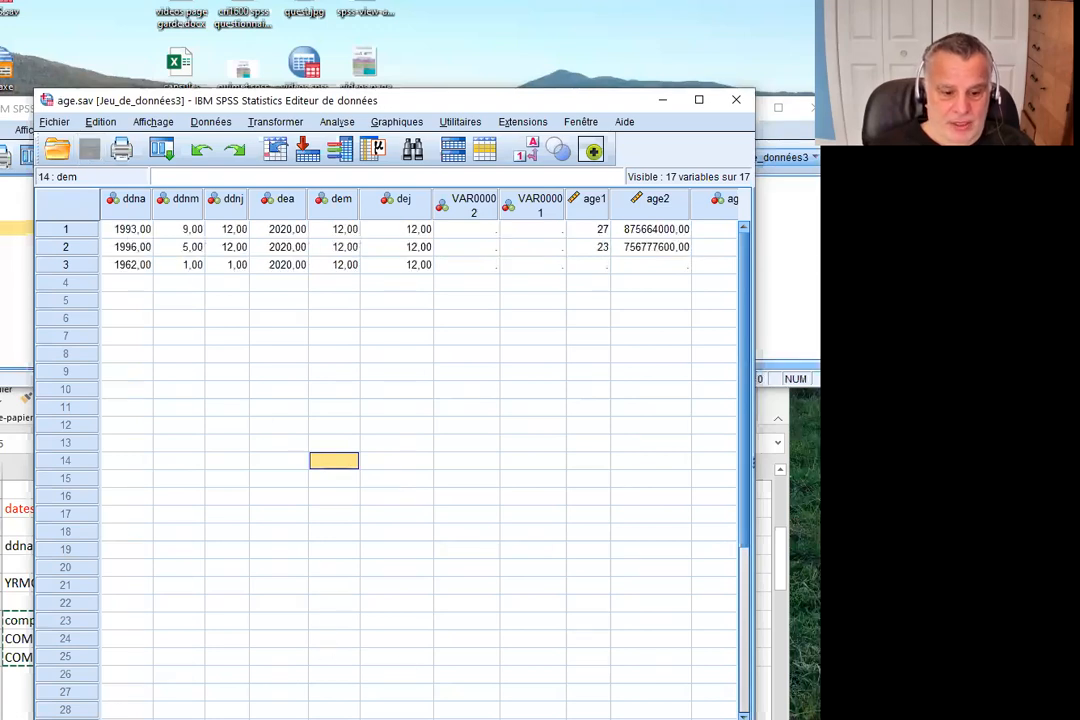
- Examine the exact AGE5 value of each of the three subjects in the data
scroll(390, 400, "right", 9)
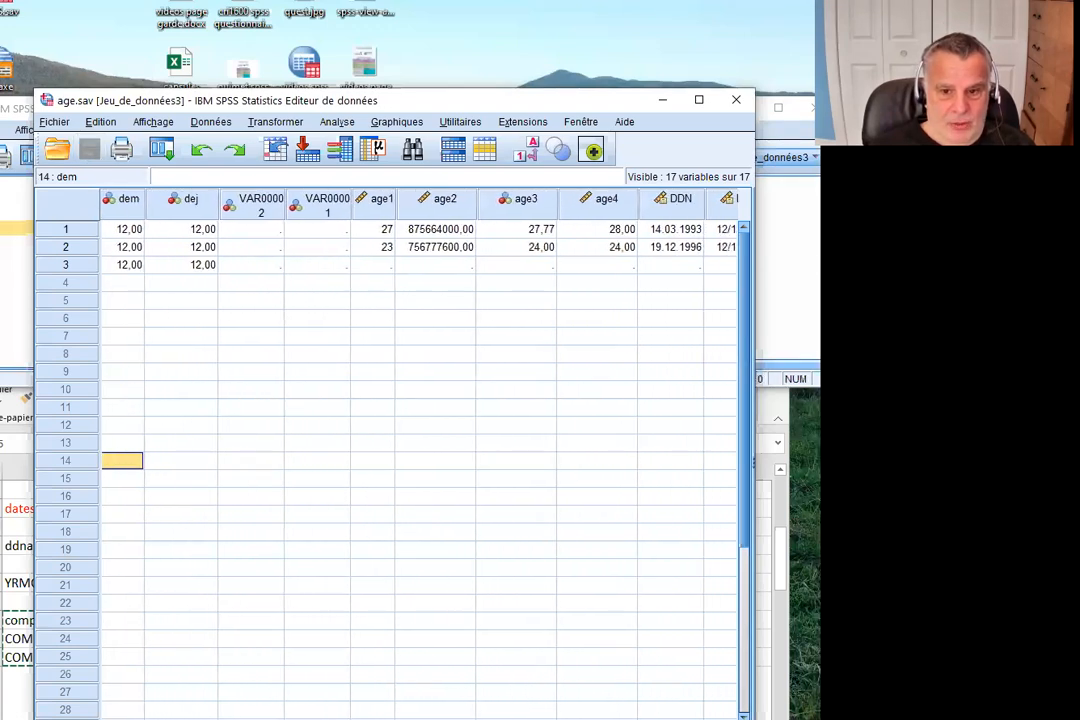
scroll(390, 400, "right", 1)
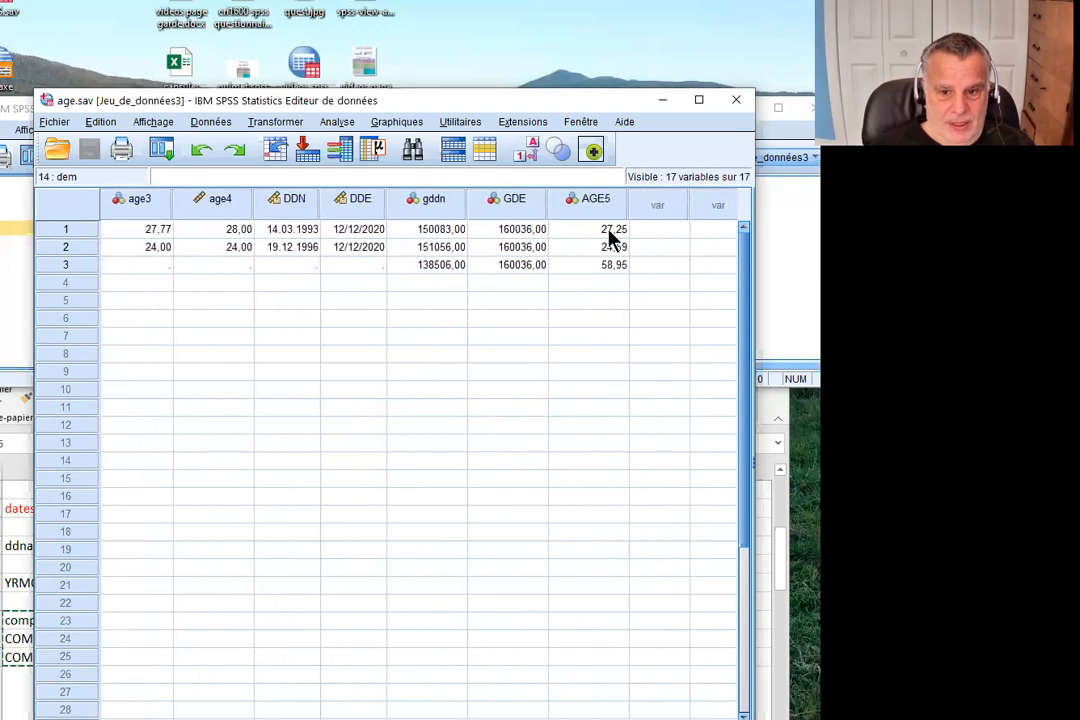
left_click(593, 229)
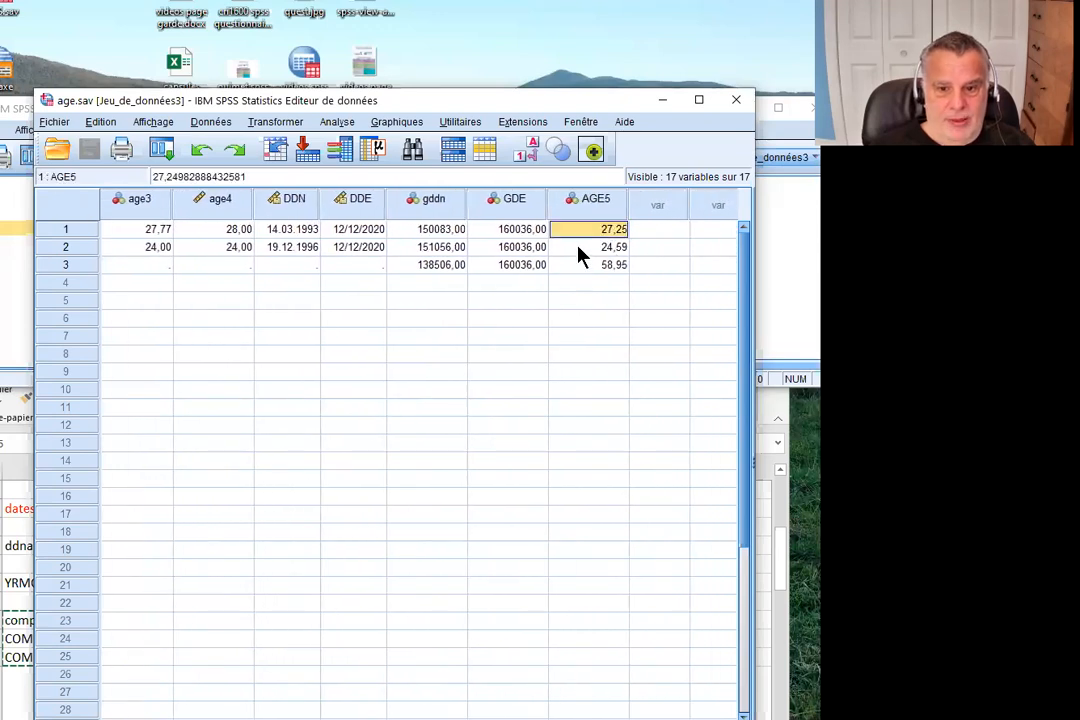
left_click(582, 248)
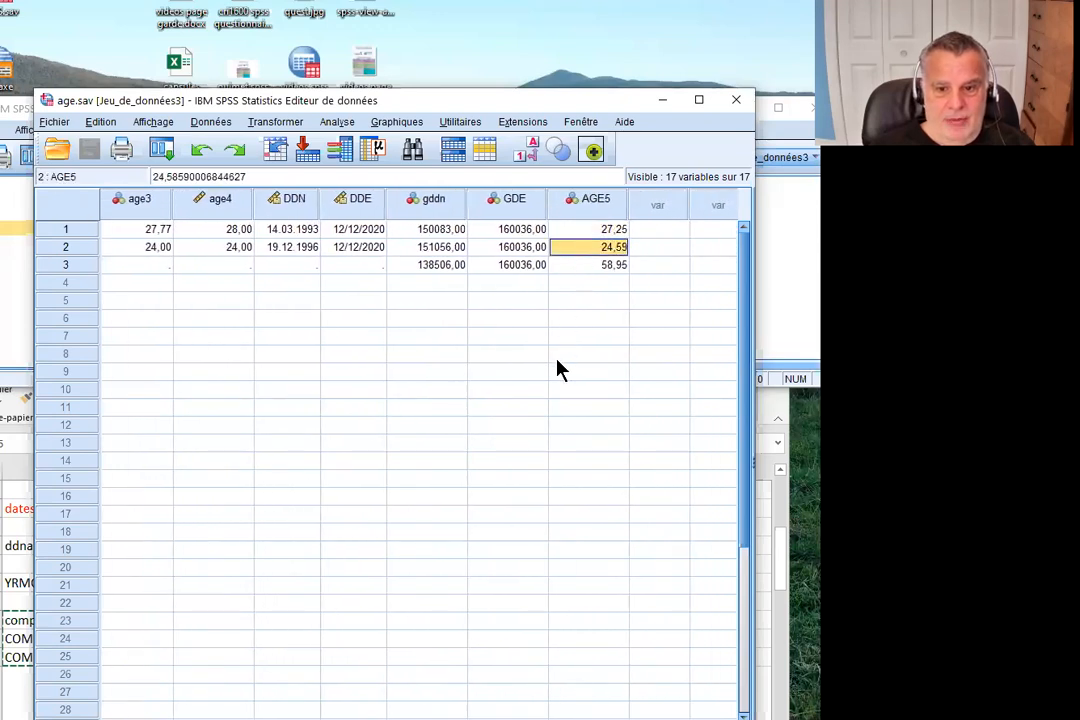
left_click(576, 266)
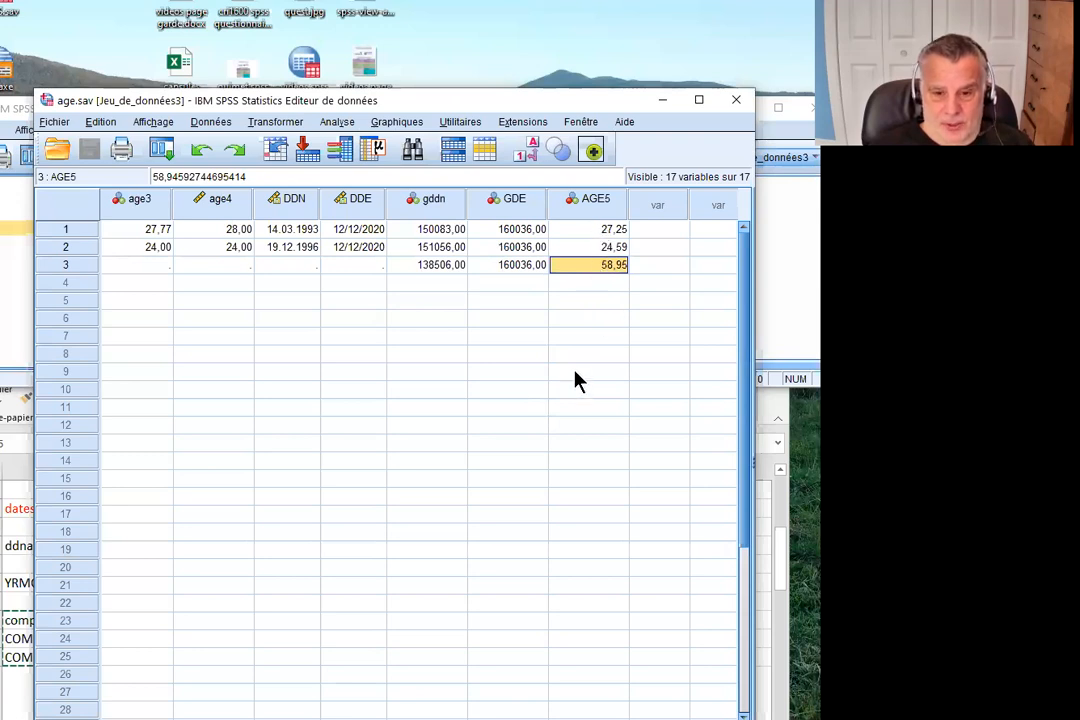
left_click(586, 247)
left_click(587, 230)
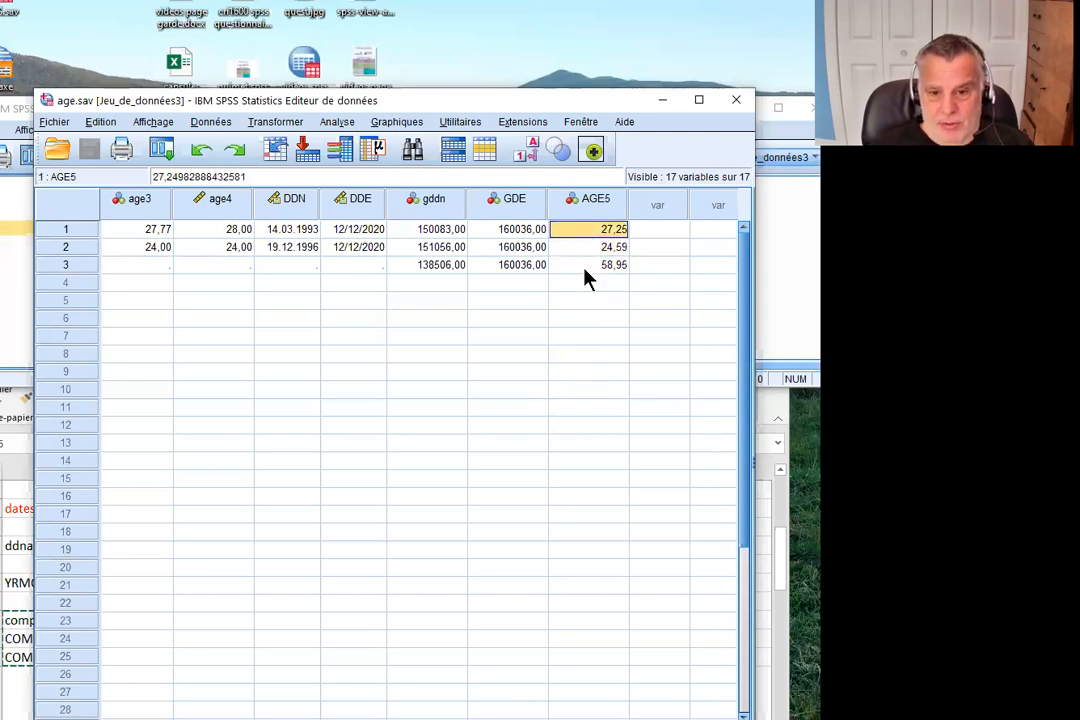
left_click(585, 265)
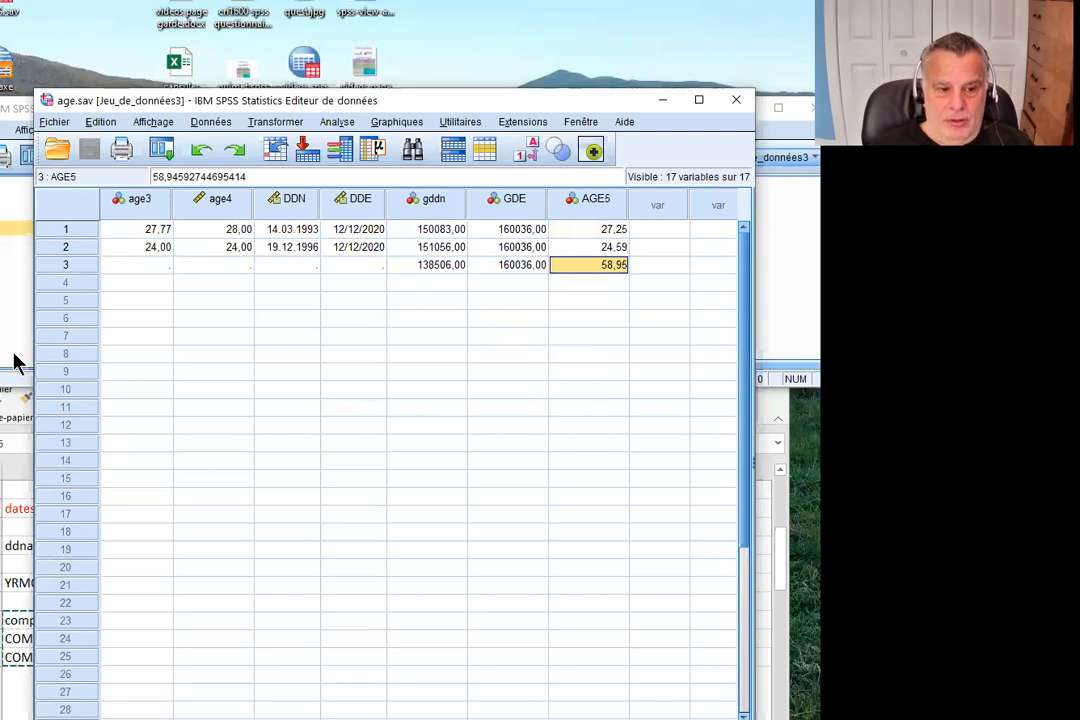
left_click(185, 314)
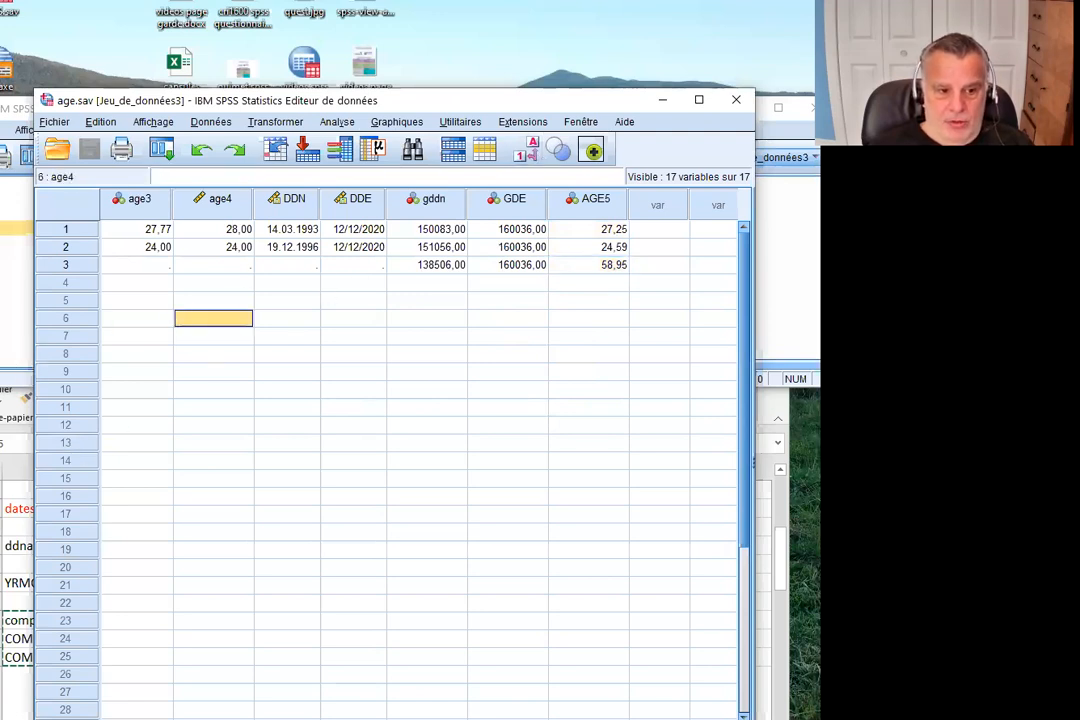
- Switch to the Excel notes workbook, bring the whole sheet into view, and review the "Dates dans Excel" examples
left_click(17, 511)
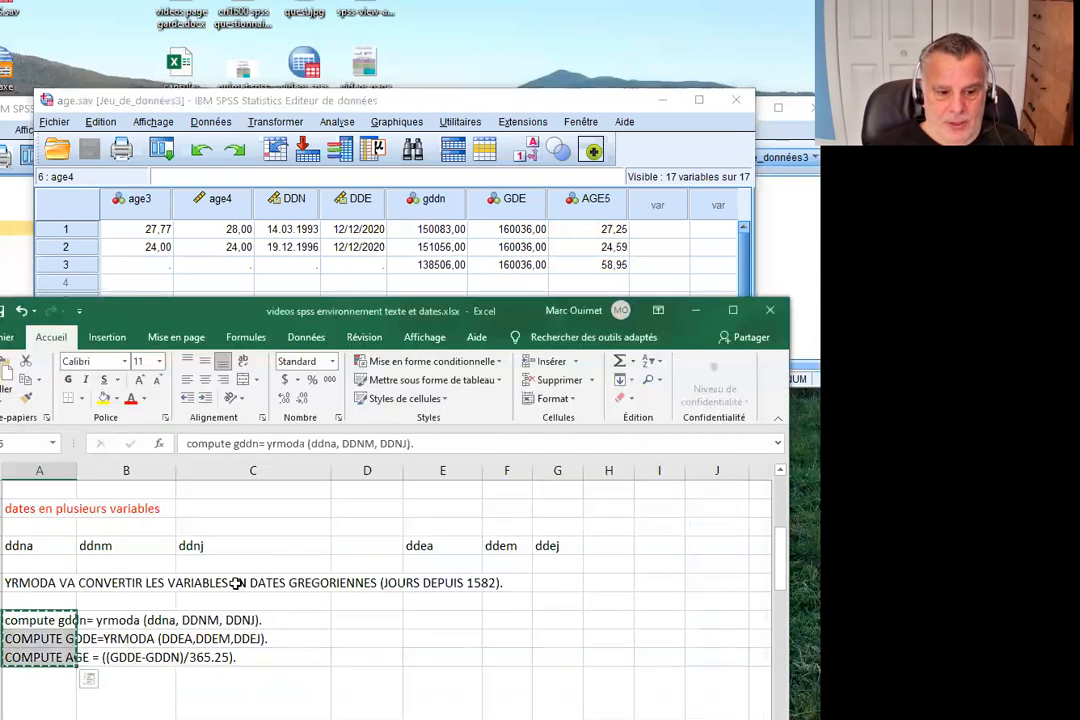
scroll(233, 582, "down", 2)
scroll(232, 583, "up", 6)
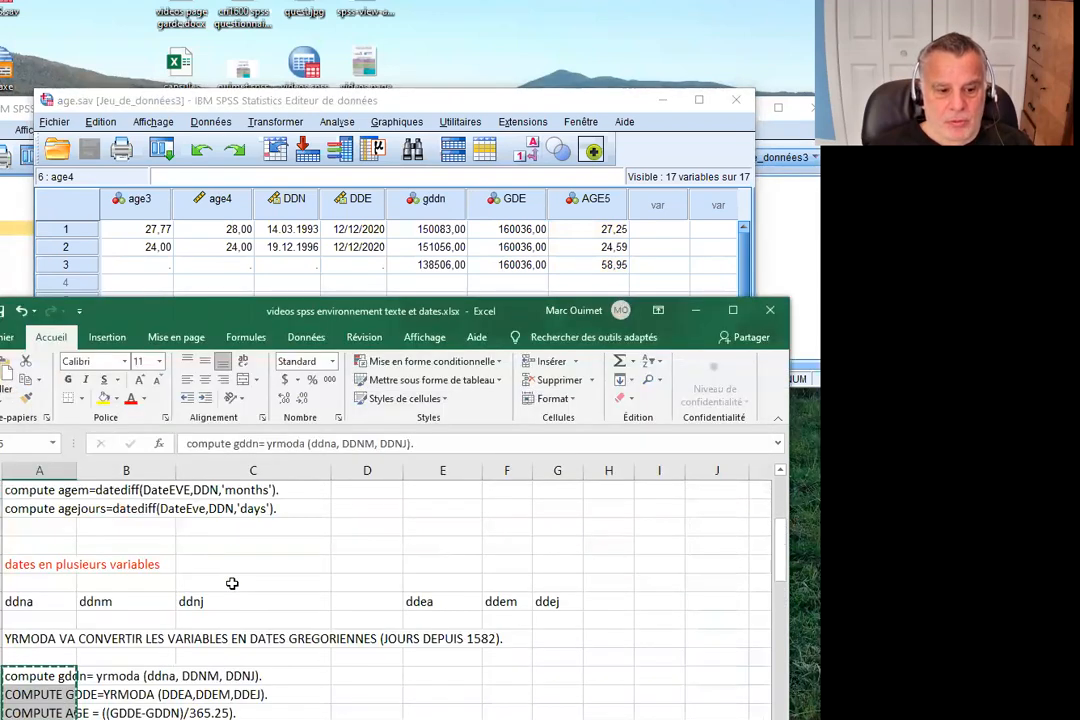
scroll(232, 583, "up", 2)
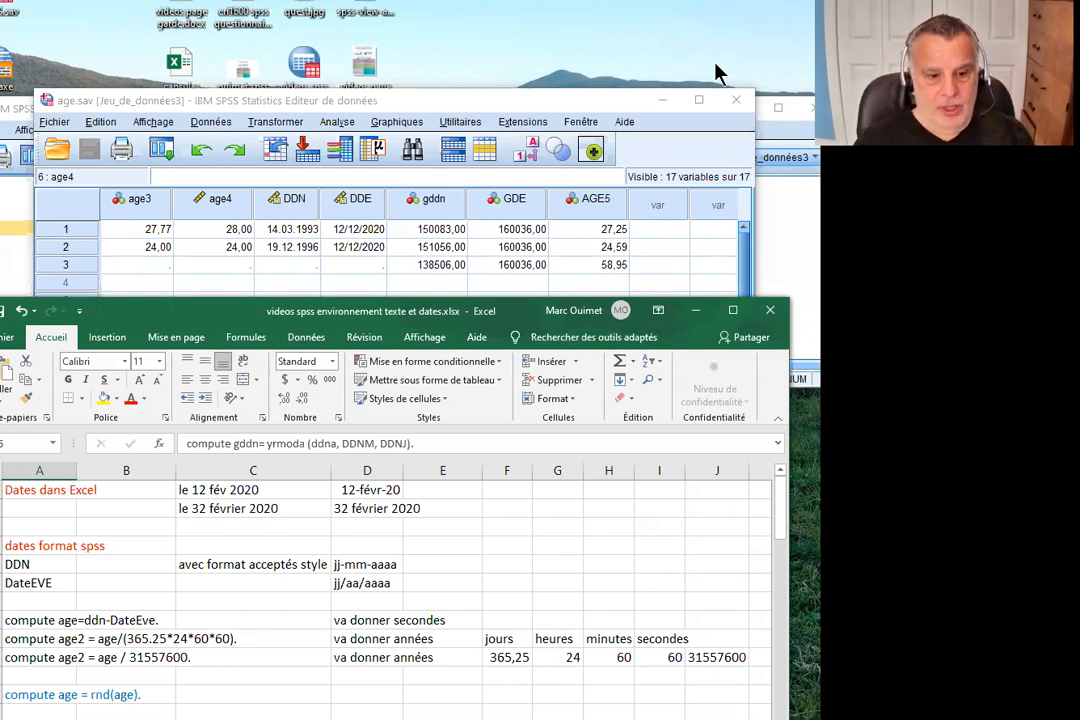
left_click(272, 506)
left_click_drag(254, 313, 284, 183)
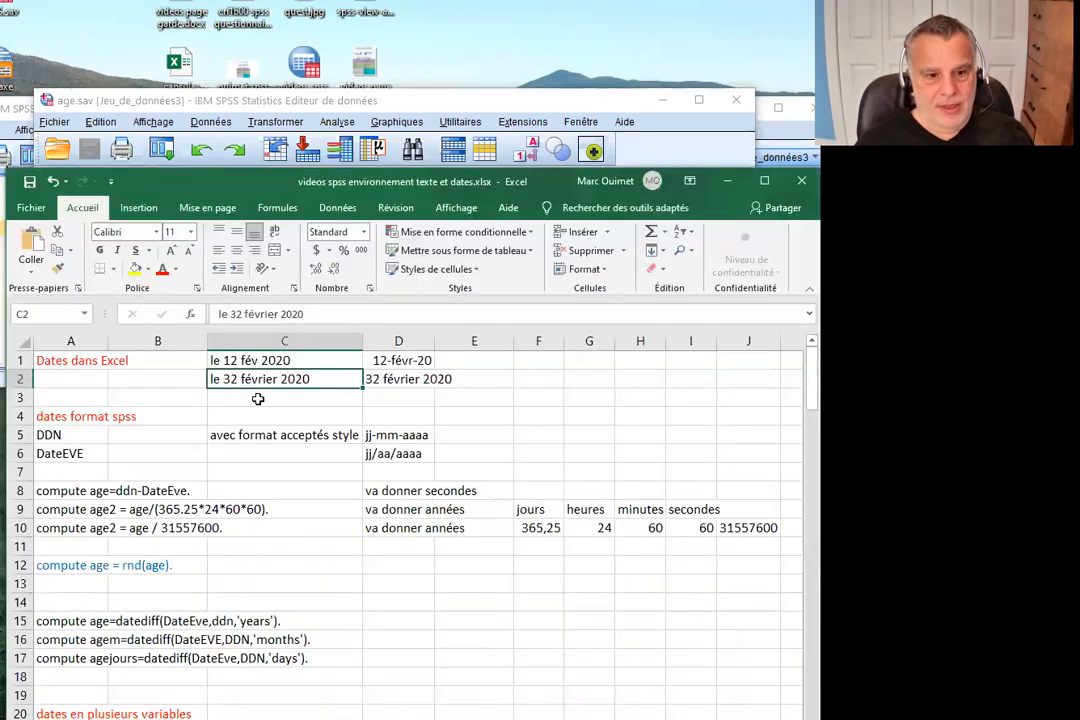
left_click(521, 363)
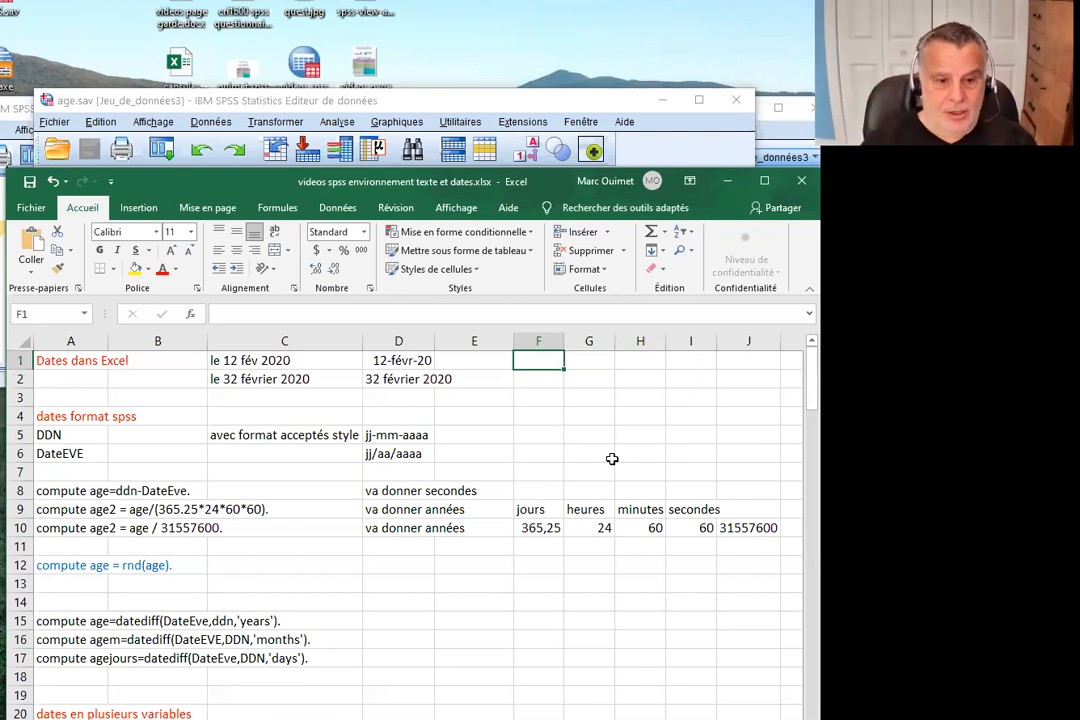
left_click(300, 364)
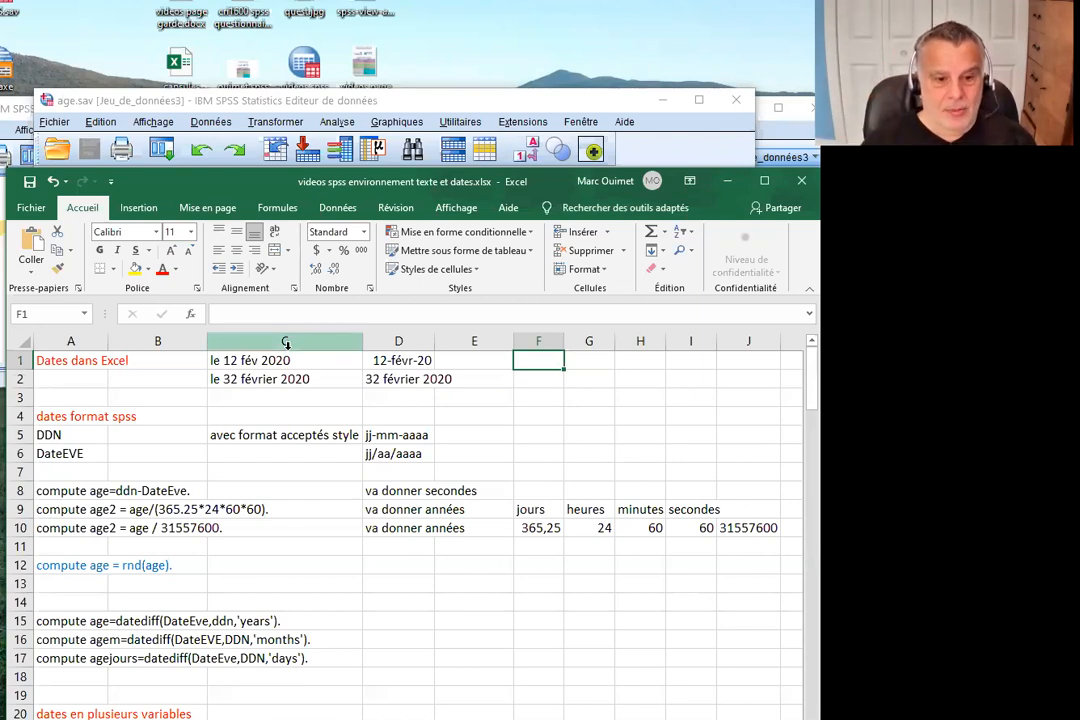
- Clear the two example dates in cells D1 and D2
left_click(398, 364)
key("Delete")
key("Down")
key("Delete")
key("Up")
key("Down")
- Enter the date 12 fév 2020 in cell D1
key("Up")
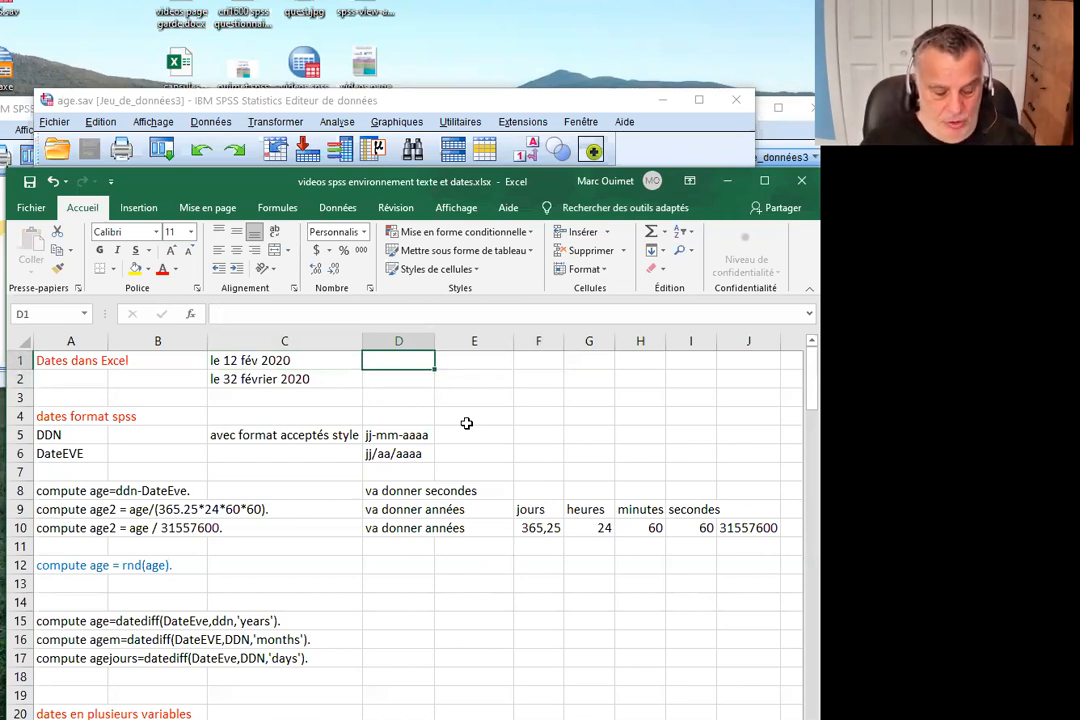
type("12 f")
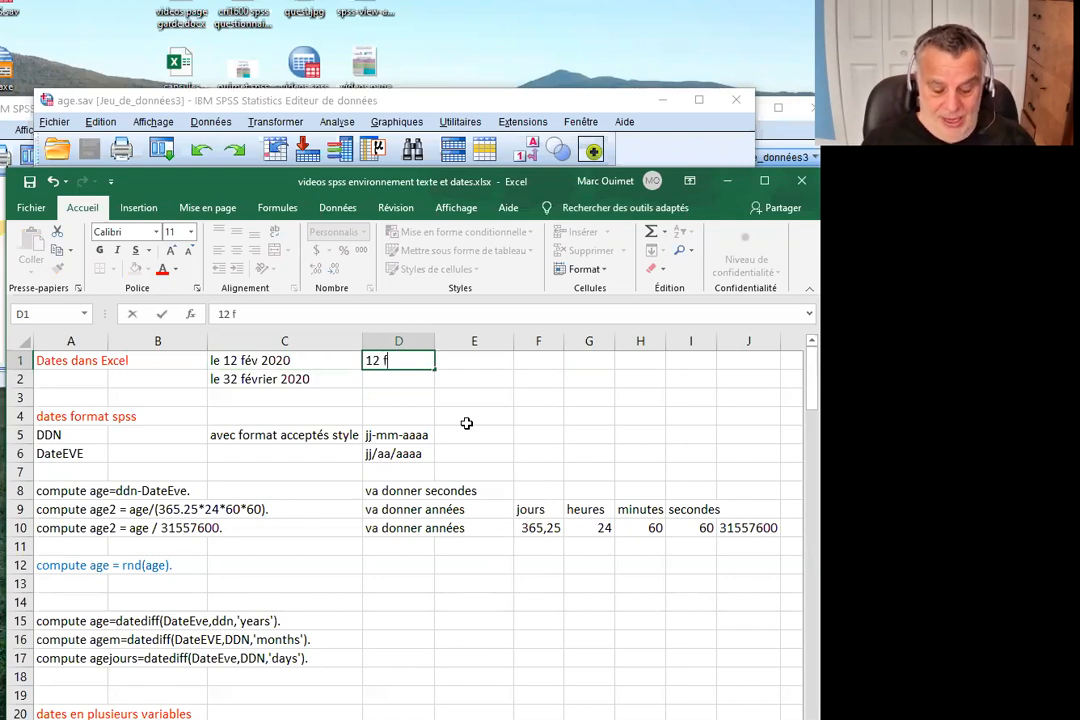
type("év 2020")
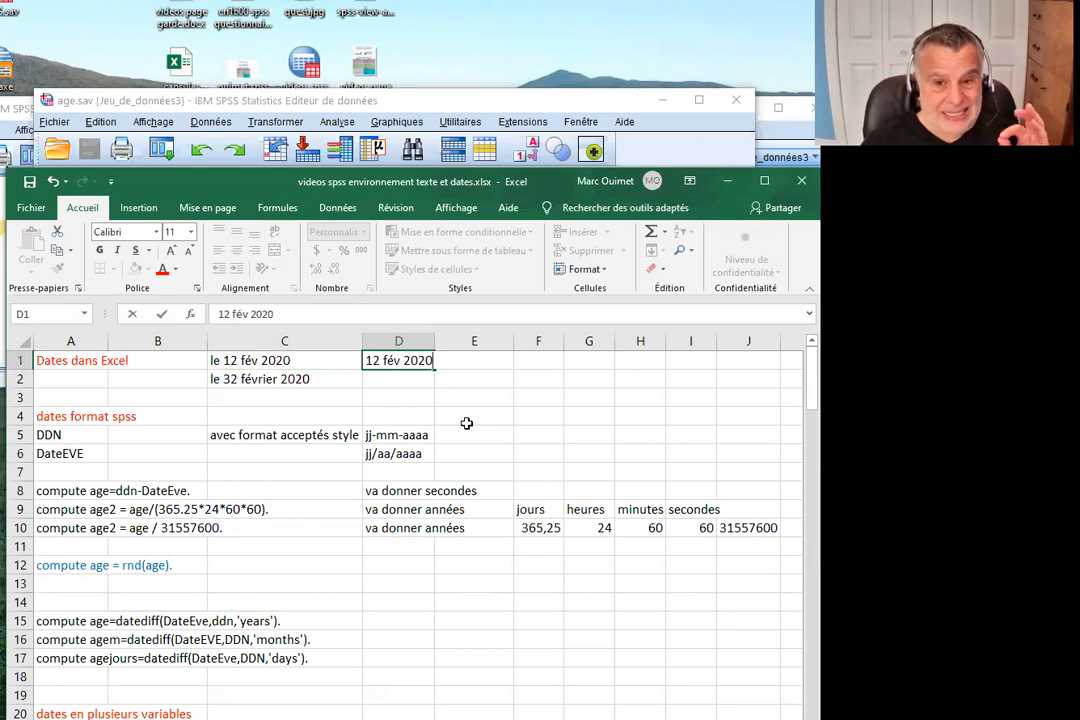
key("Return")
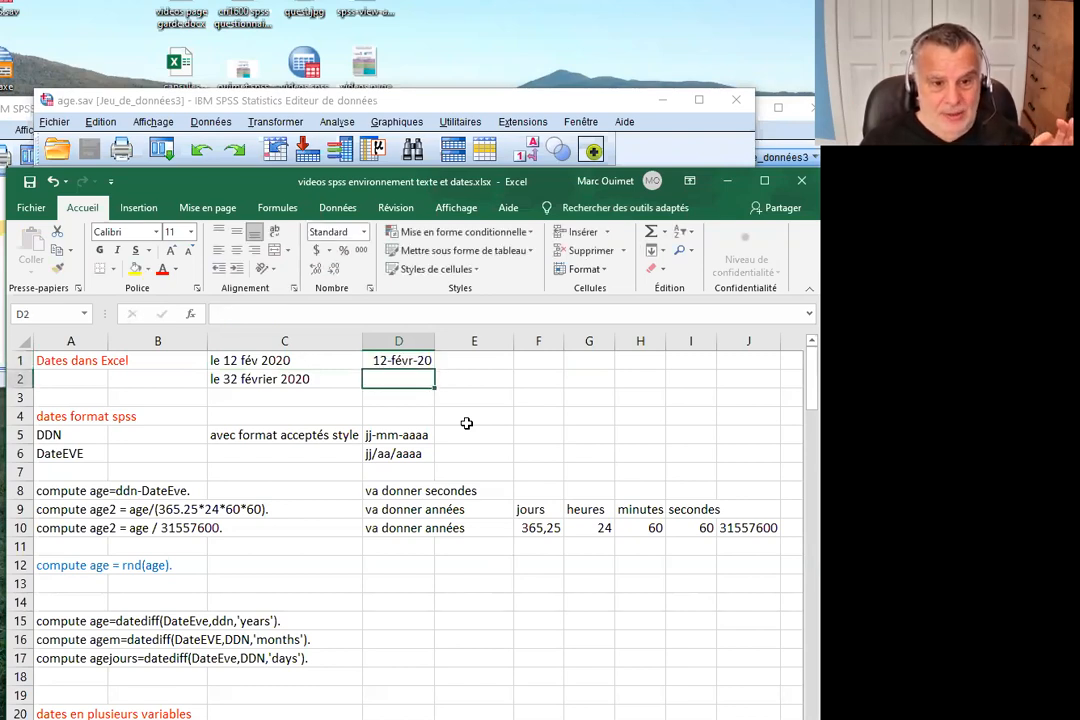
- Check how the date in cell D1 is stored compared with how it is displayed
key("Up")
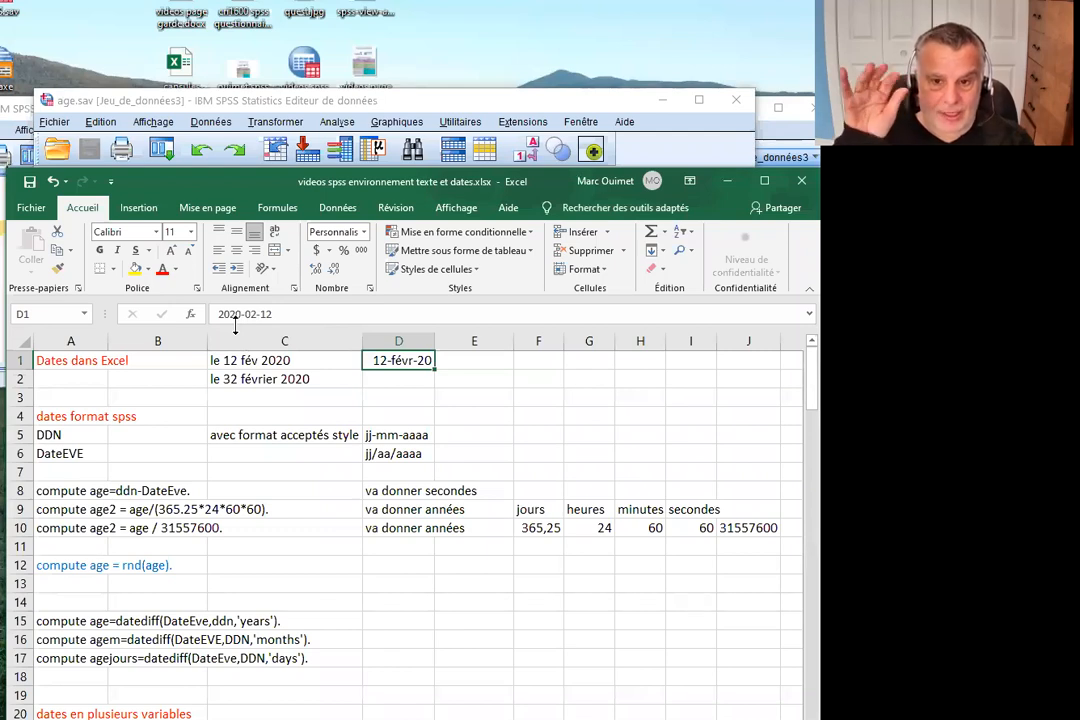
left_click(400, 379)
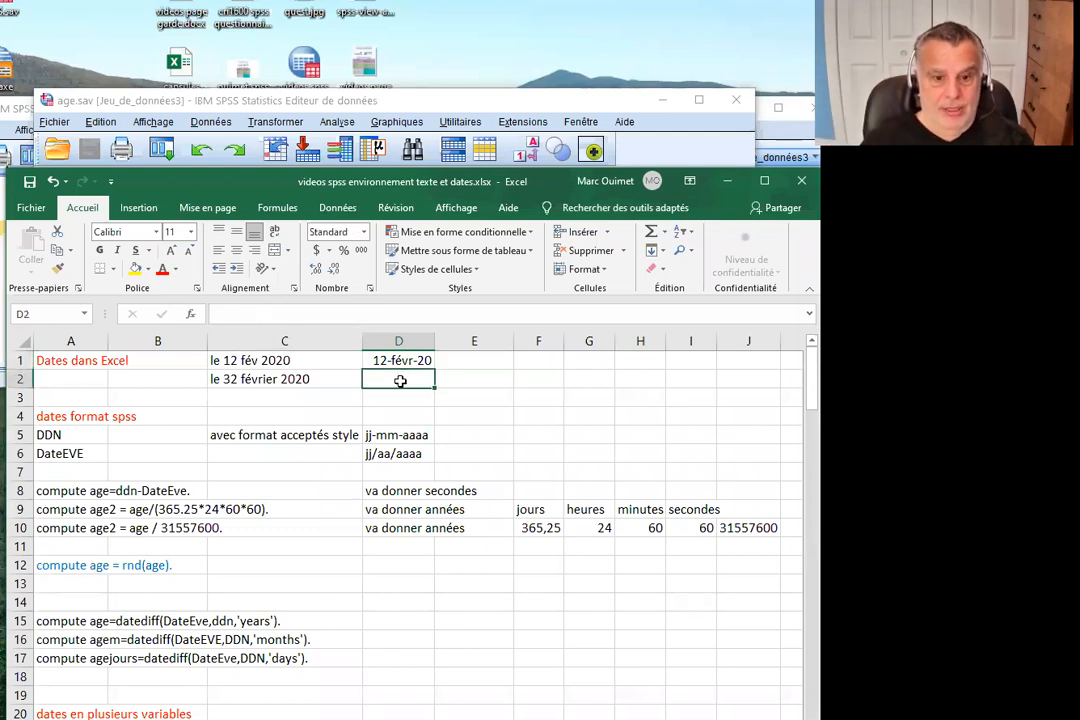
left_click(408, 364)
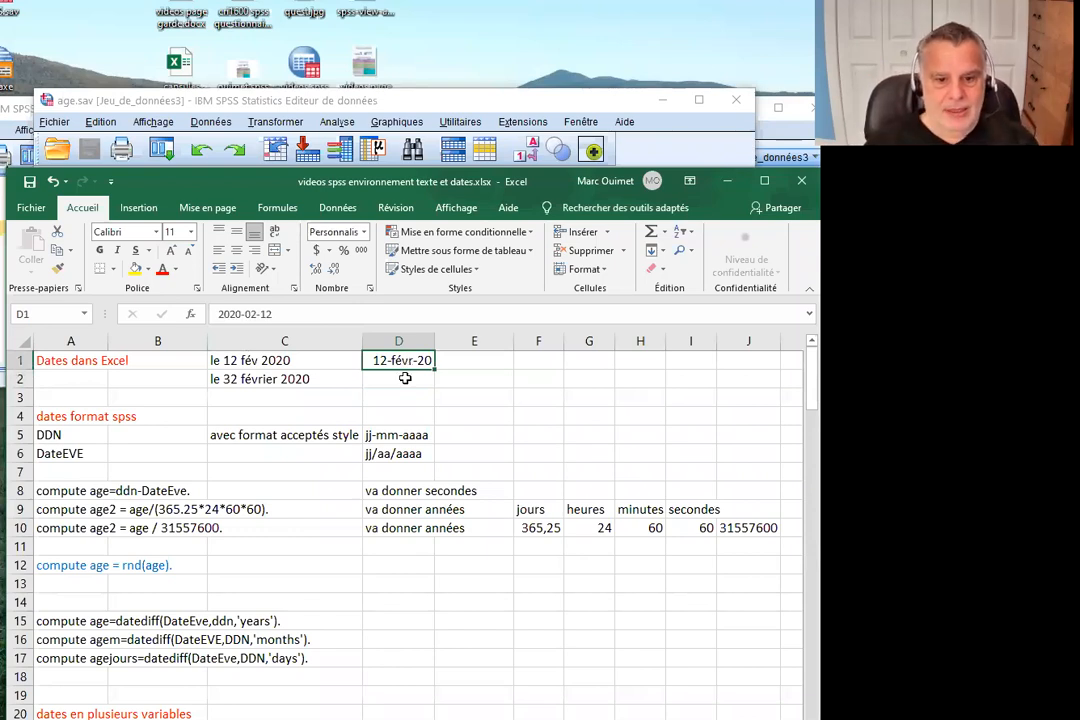
- Enter the misspelled date 12 féb 2020 in cell D2 to test an unrecognised month
left_click(403, 379)
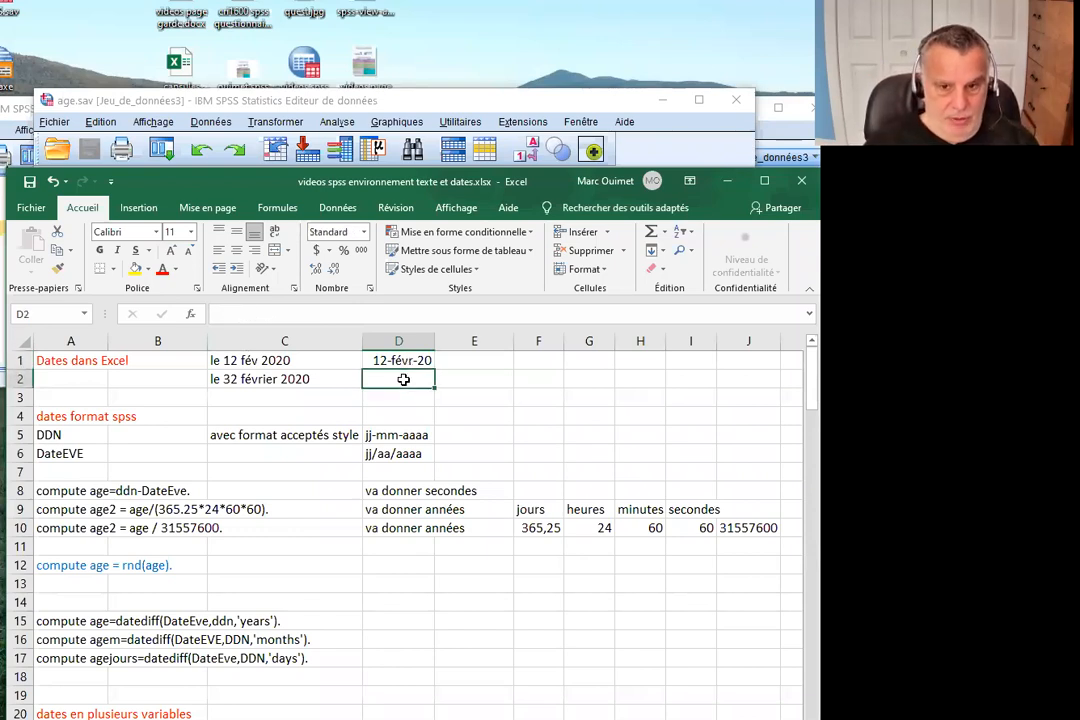
type("12 fév")
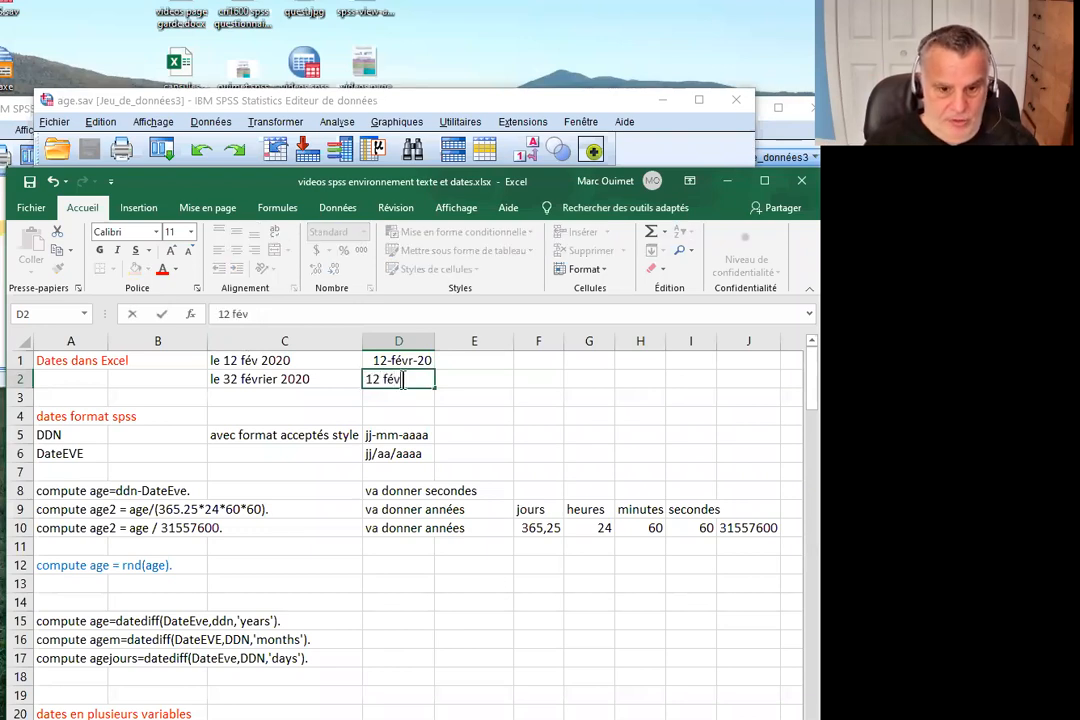
key("BackSpace")
type("b")
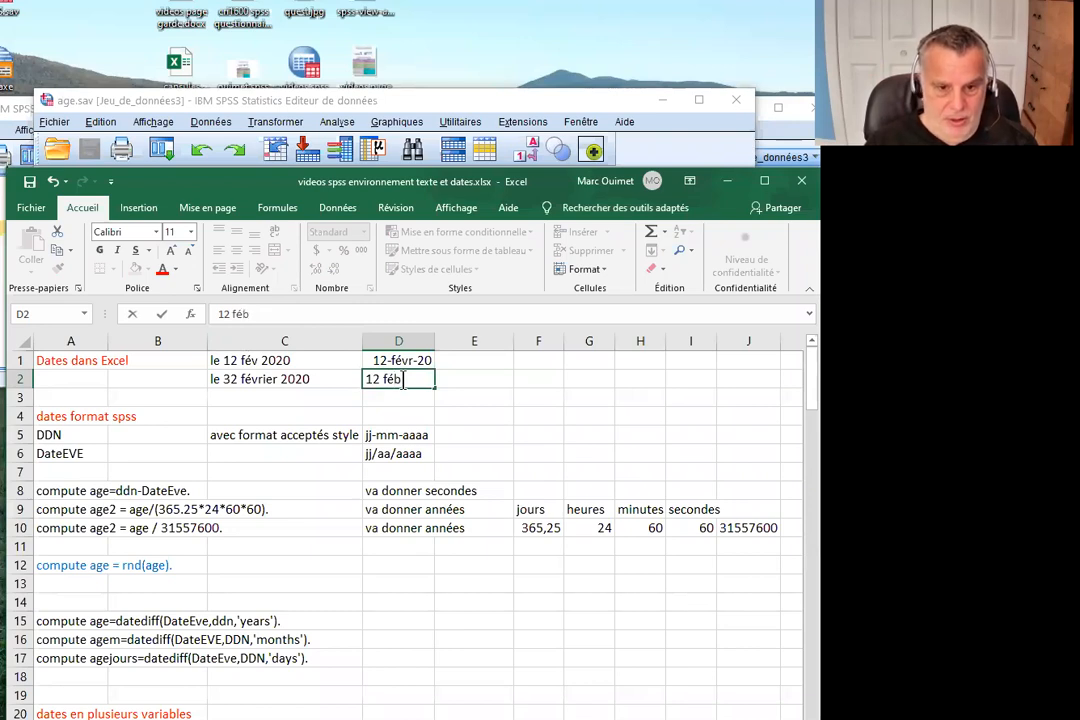
key("BackSpace")
type("v 2020")
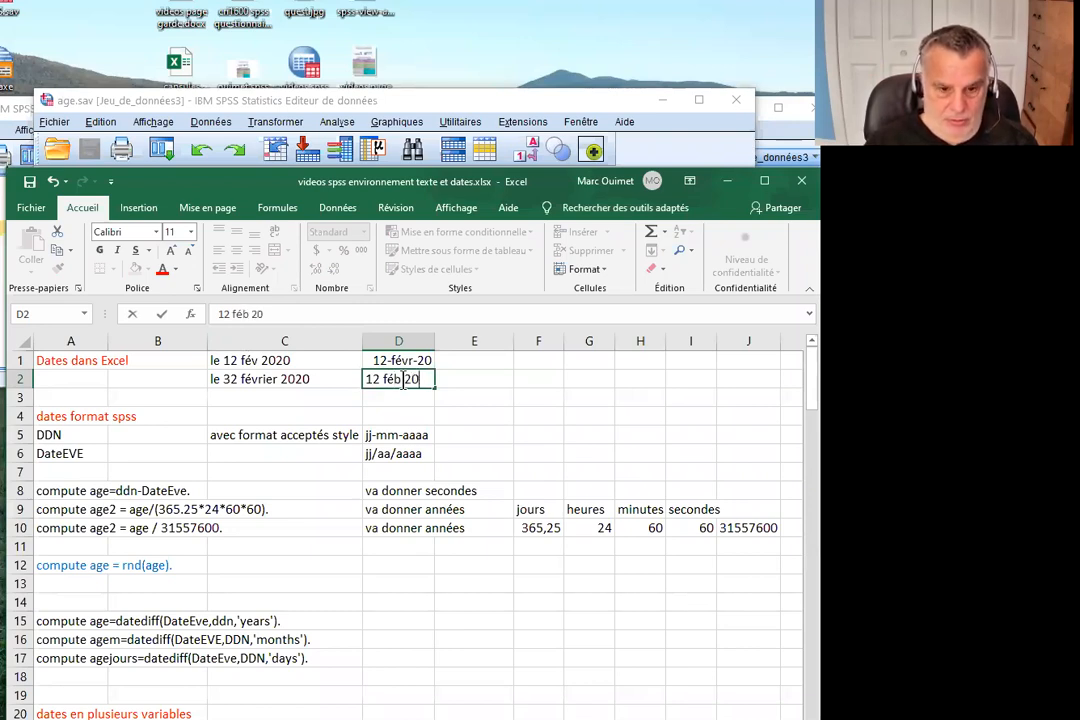
key("Return")
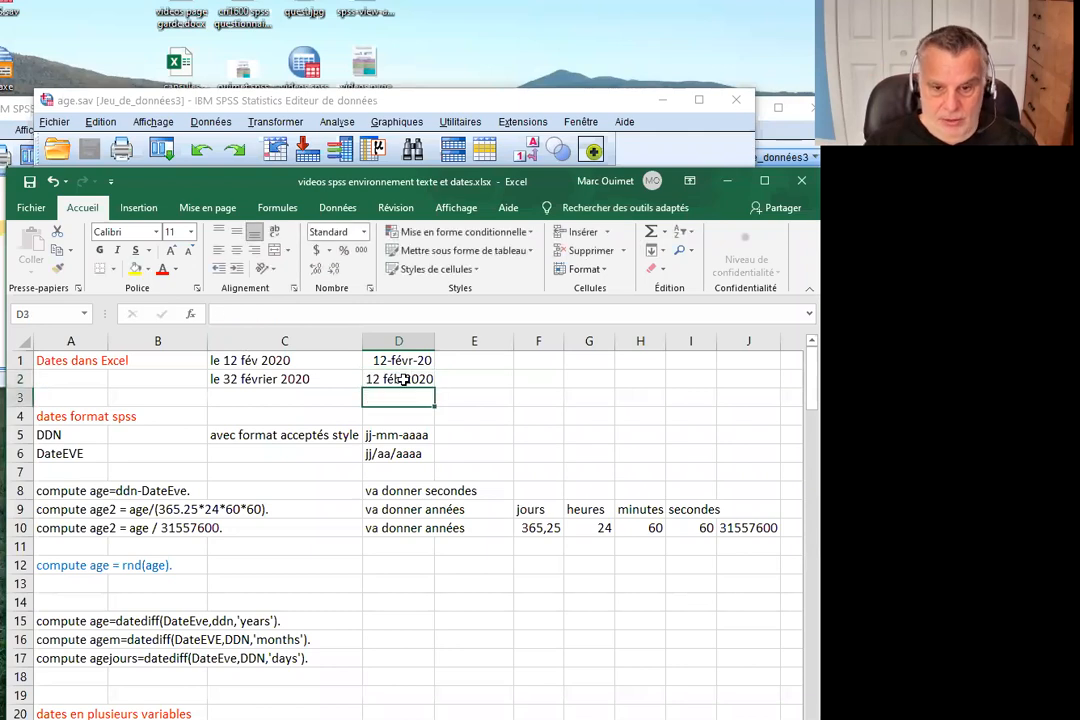
- Replace the content of cell D2 with the impossible date 32 fév 2020
left_click(403, 379)
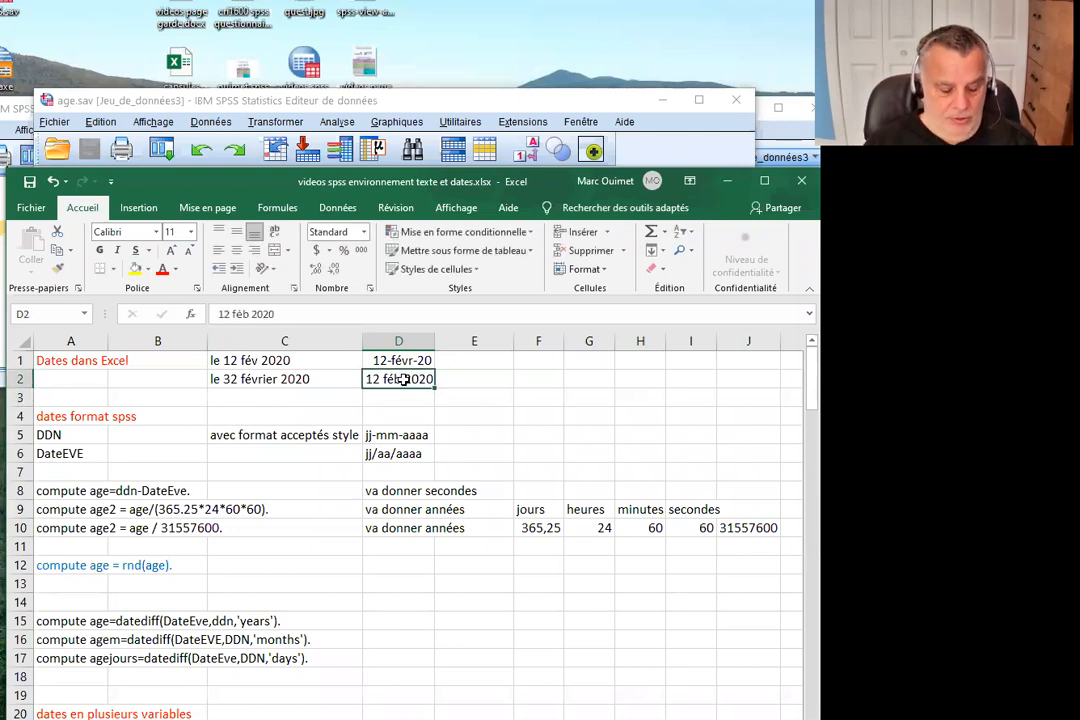
type("32 fév")
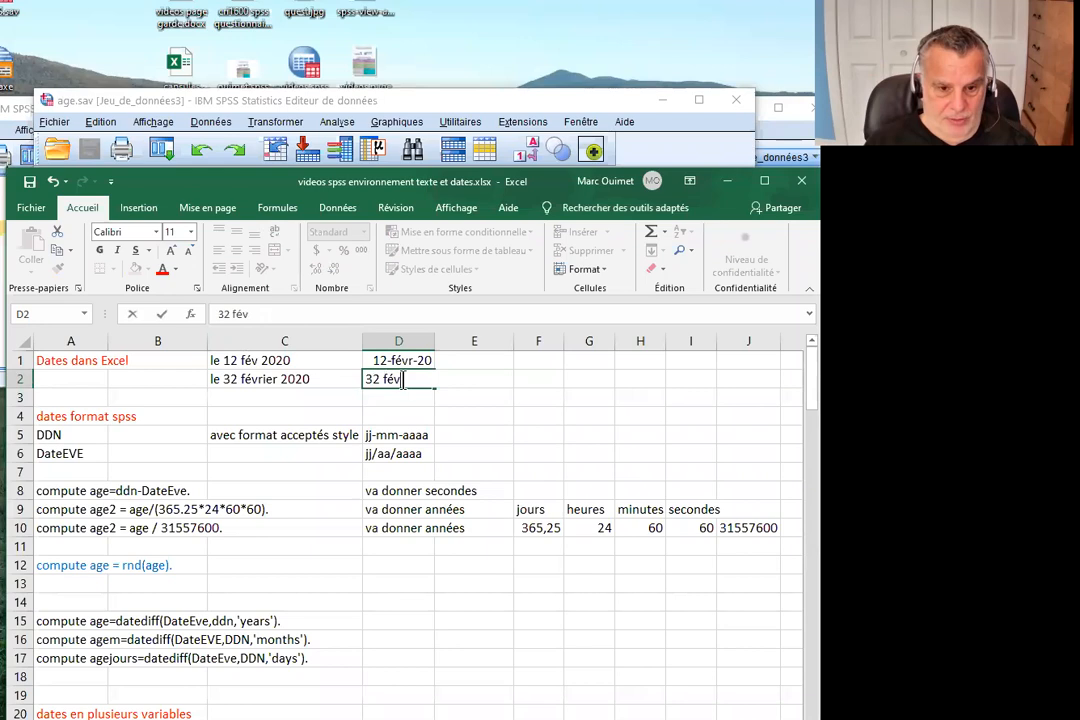
type(" 2020")
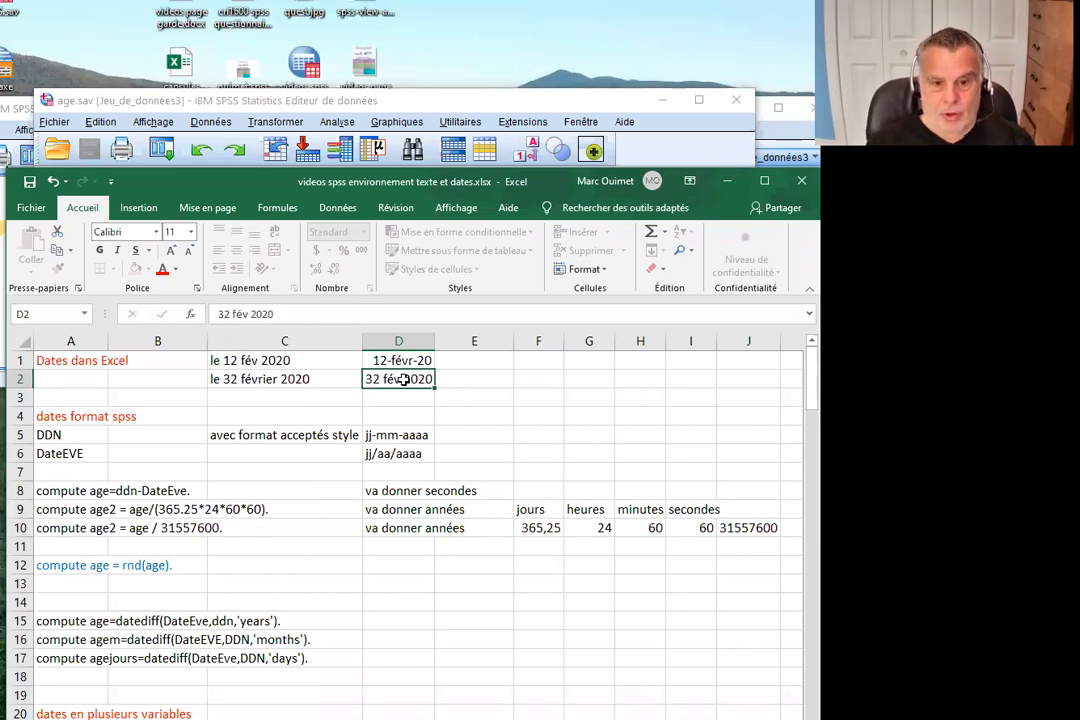
key("Return")
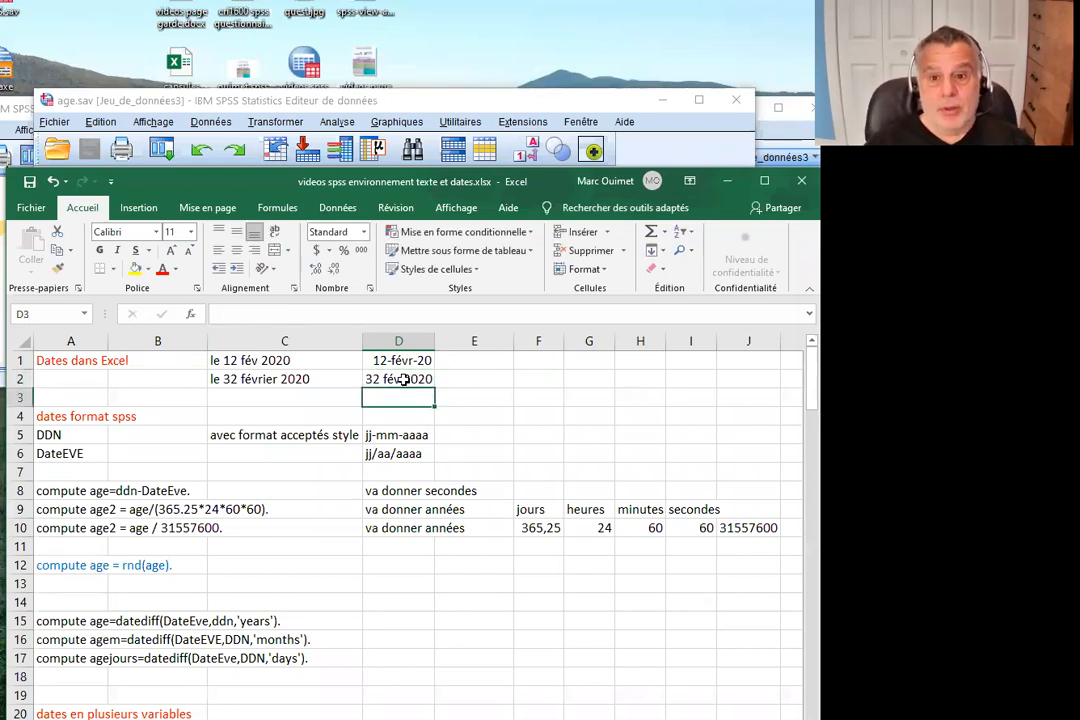
- Replace the content of cell D2 with the valid date 28 fév 2020 and check its stored value
left_click(403, 379)
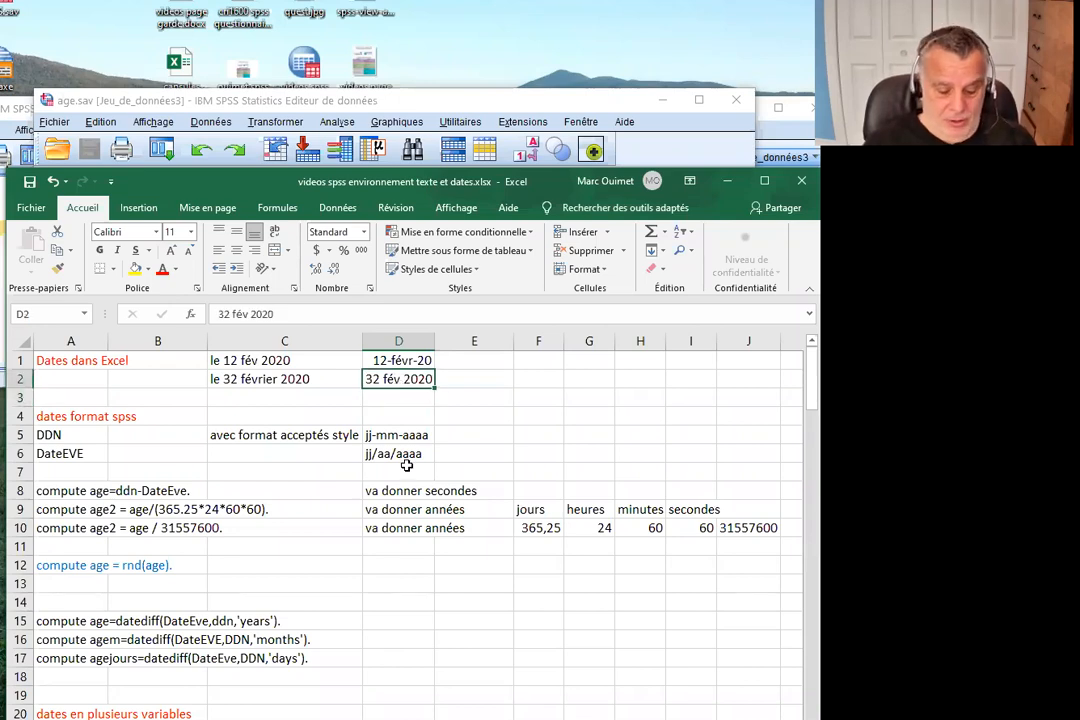
type("28 f")
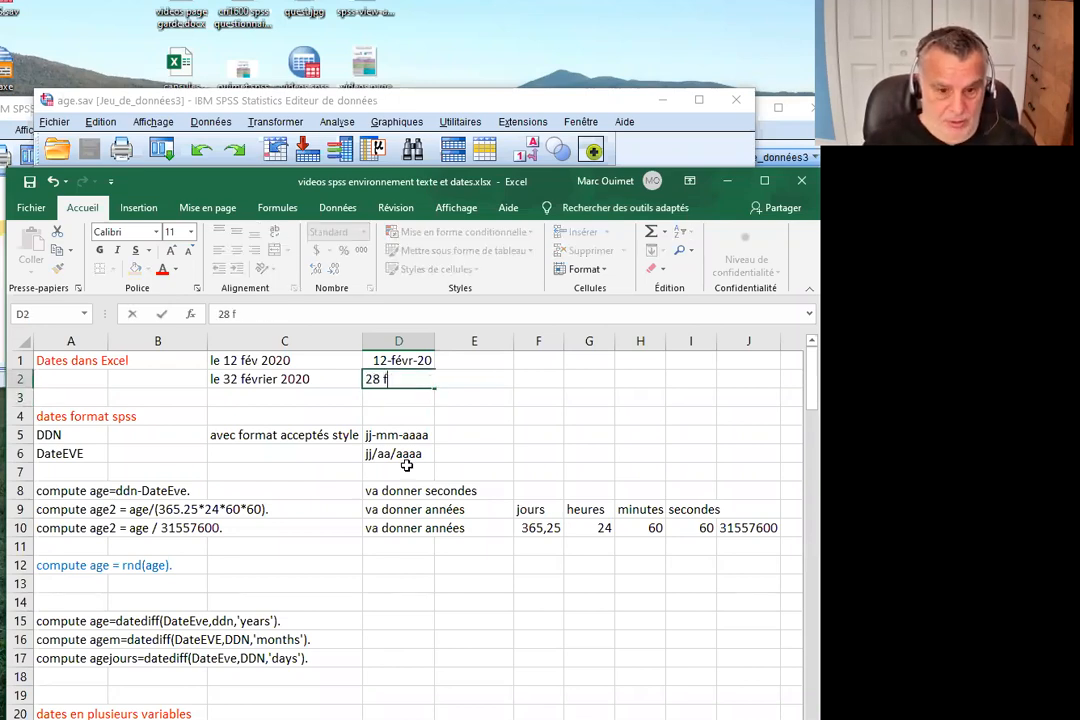
type("év 2020")
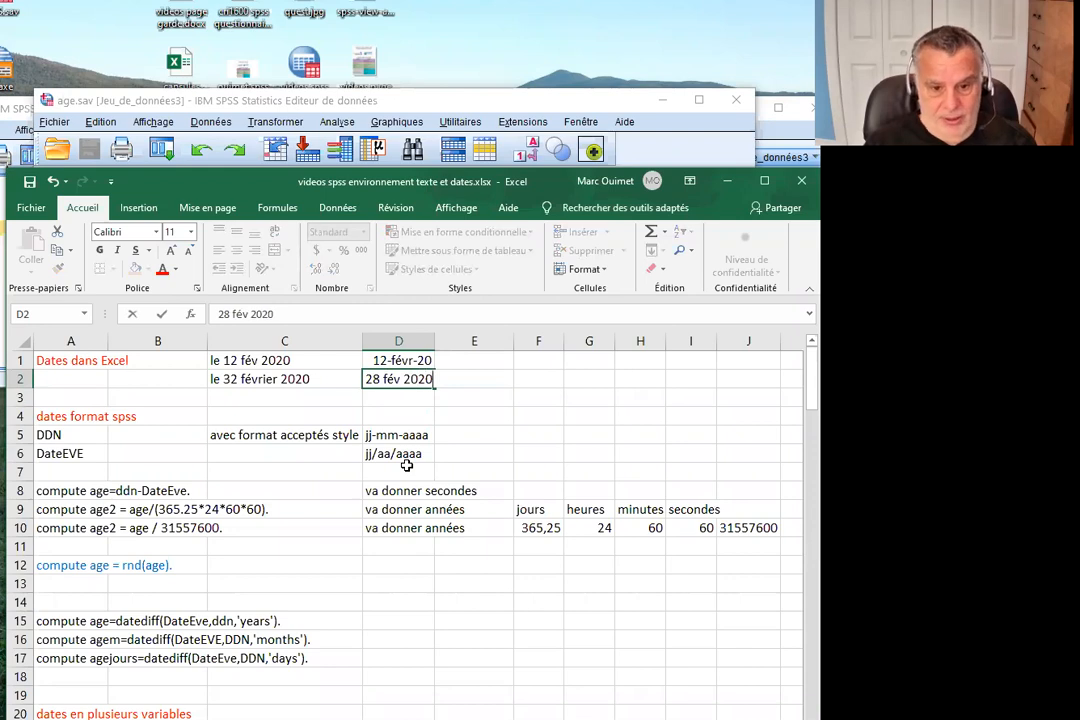
key("Return")
key("Up")
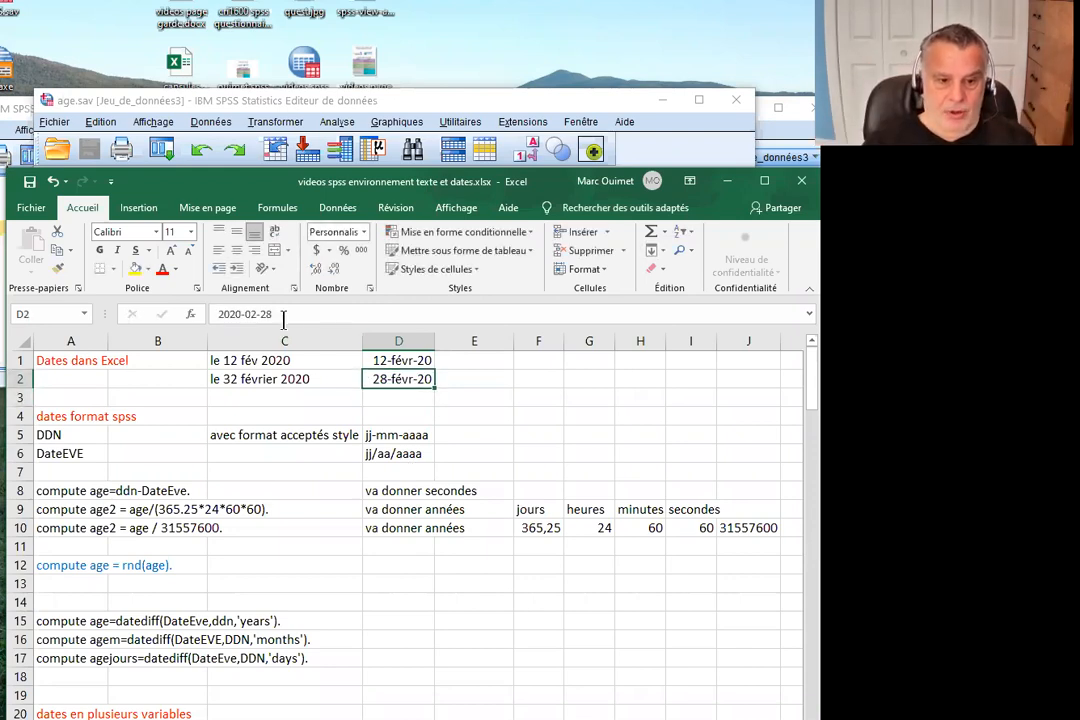
- Highlight the full stored date of cell D1 to examine its year, month and day order
left_click(385, 360)
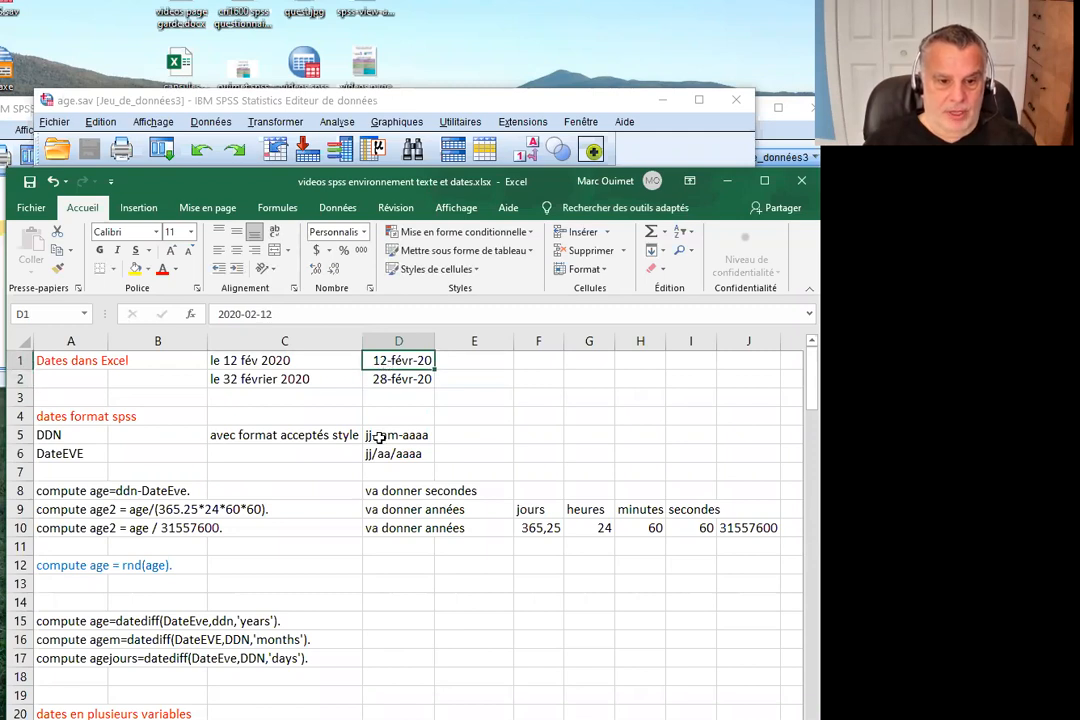
left_click_drag(336, 314, 200, 306)
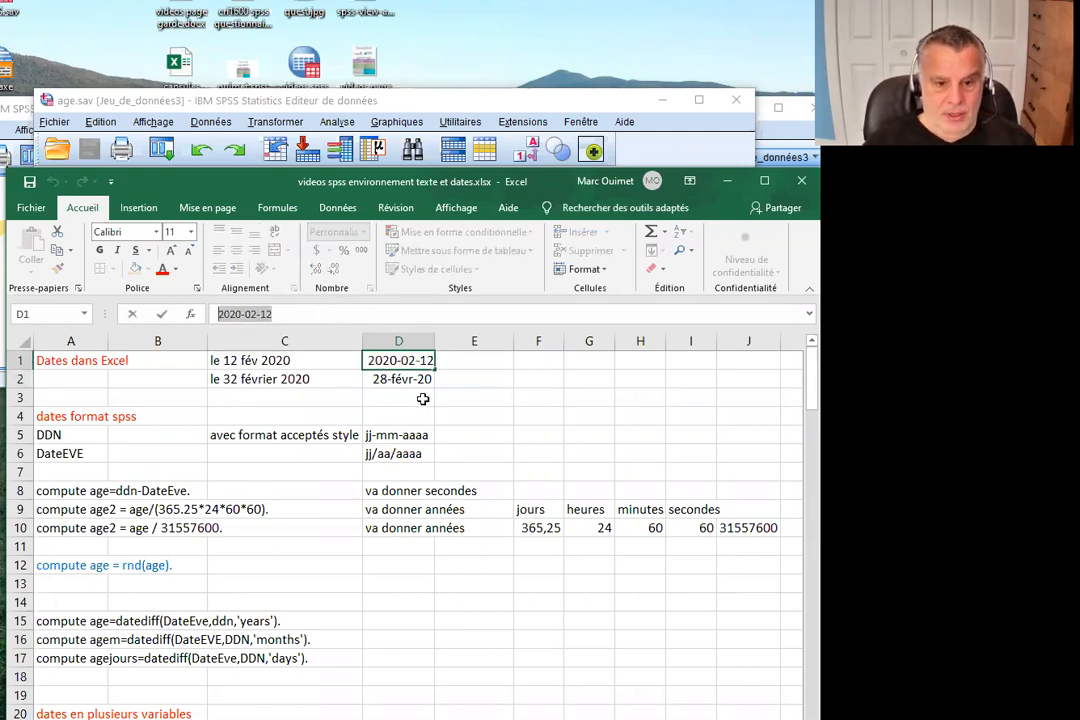
left_click(474, 380)
- Copy the dates in D1:D2 and paste them into the first empty variable of age.sav in SPSS, starting at case 1
left_click_drag(398, 362, 398, 380)
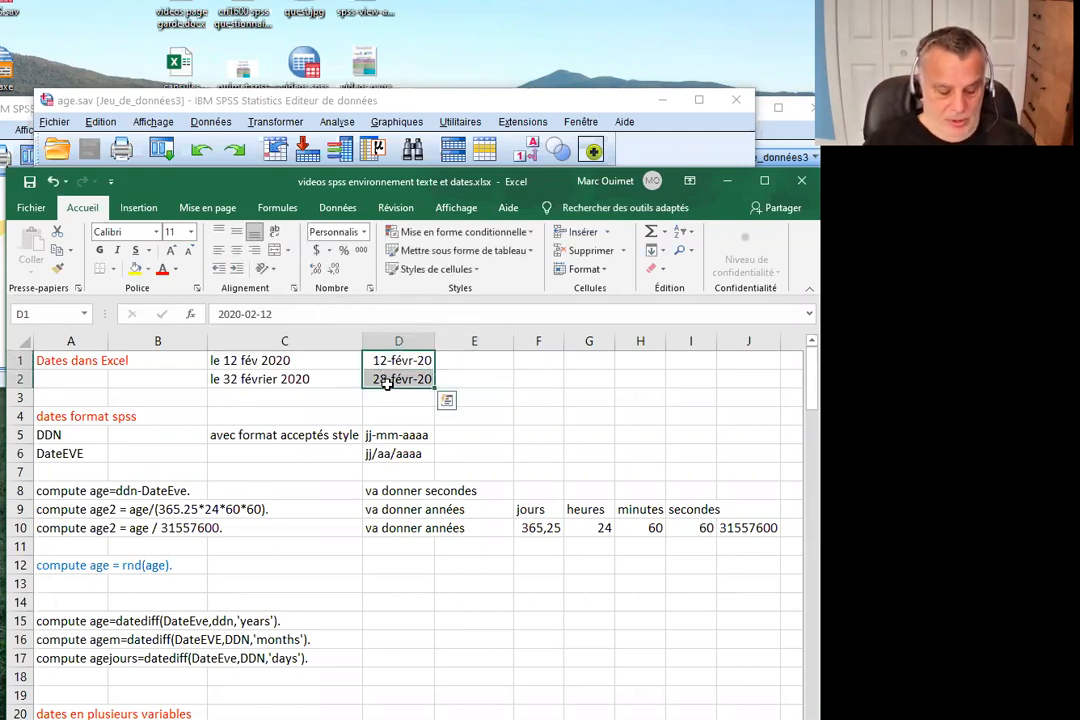
key("ctrl+c")
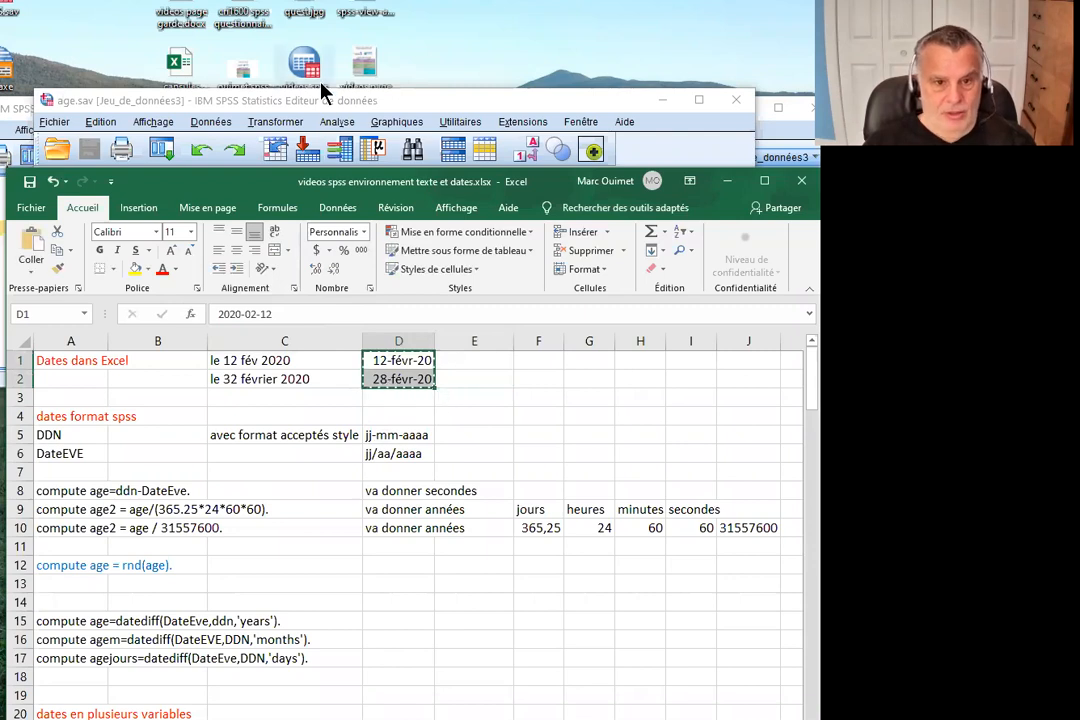
left_click(447, 104)
left_click(665, 232)
right_click(665, 232)
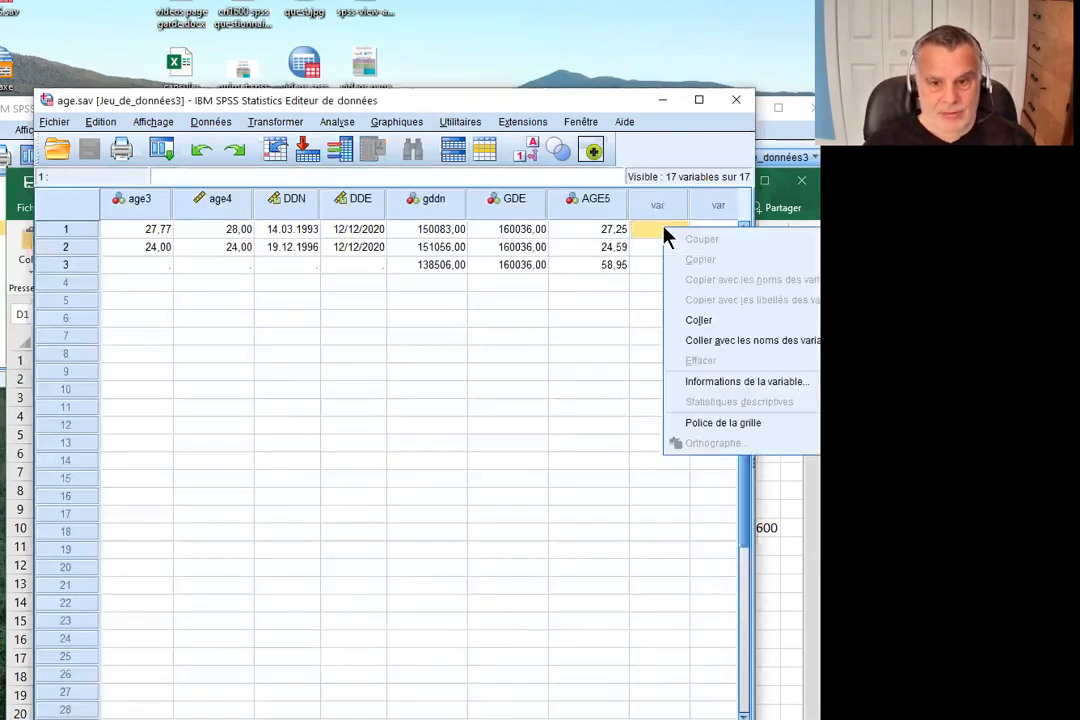
left_click(728, 320)
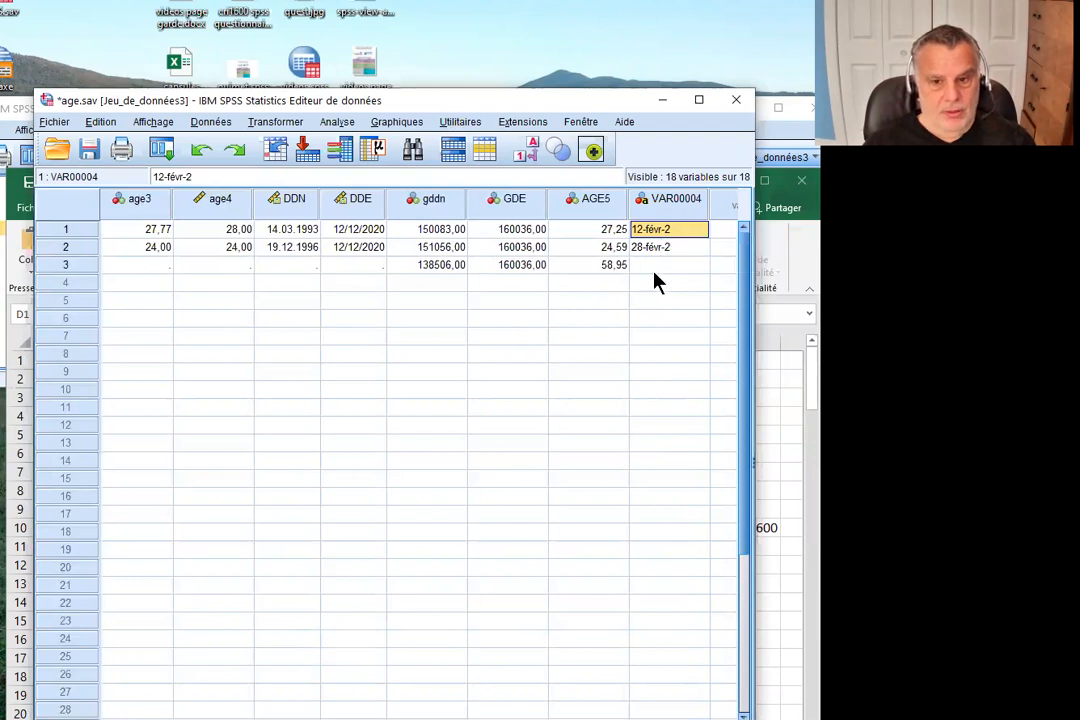
- View the pasted date variable, move the age.sav data window aside and start closing it
left_click(651, 268)
left_click_drag(475, 718, 500, 718)
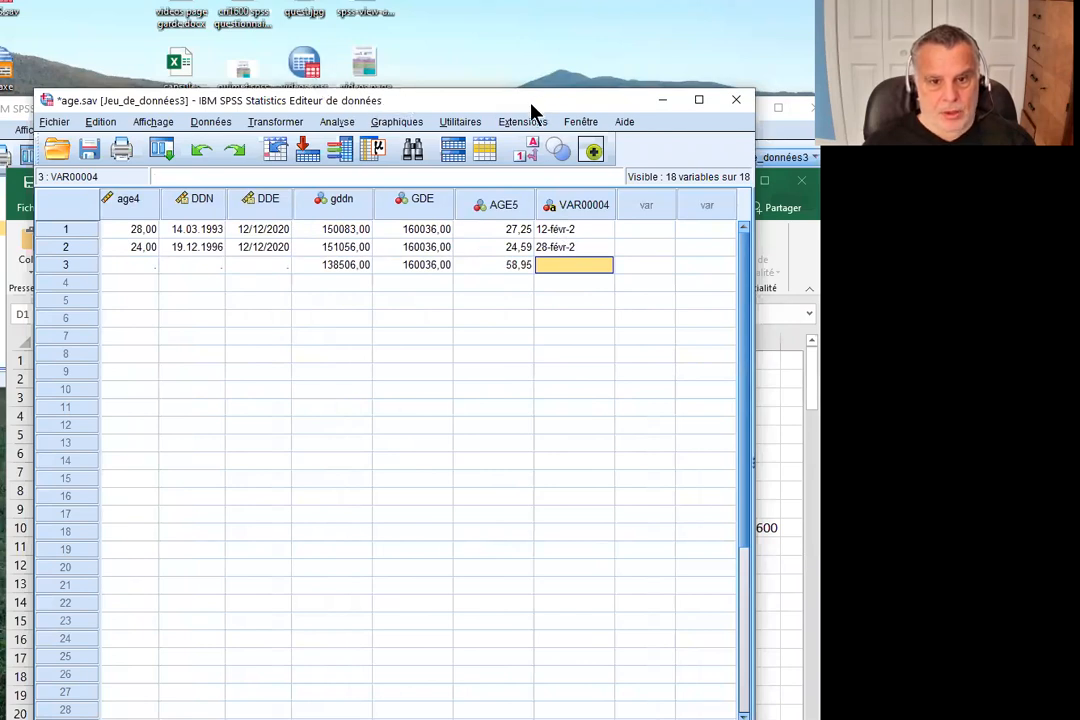
left_click_drag(537, 108, 425, 309)
left_click(624, 304)
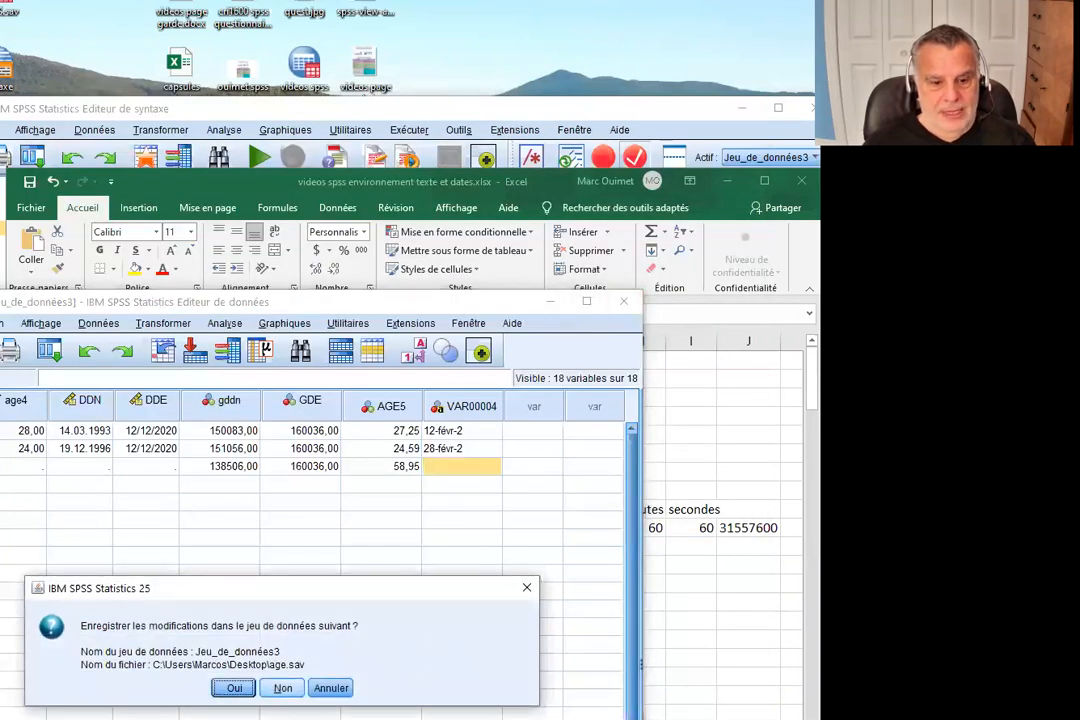